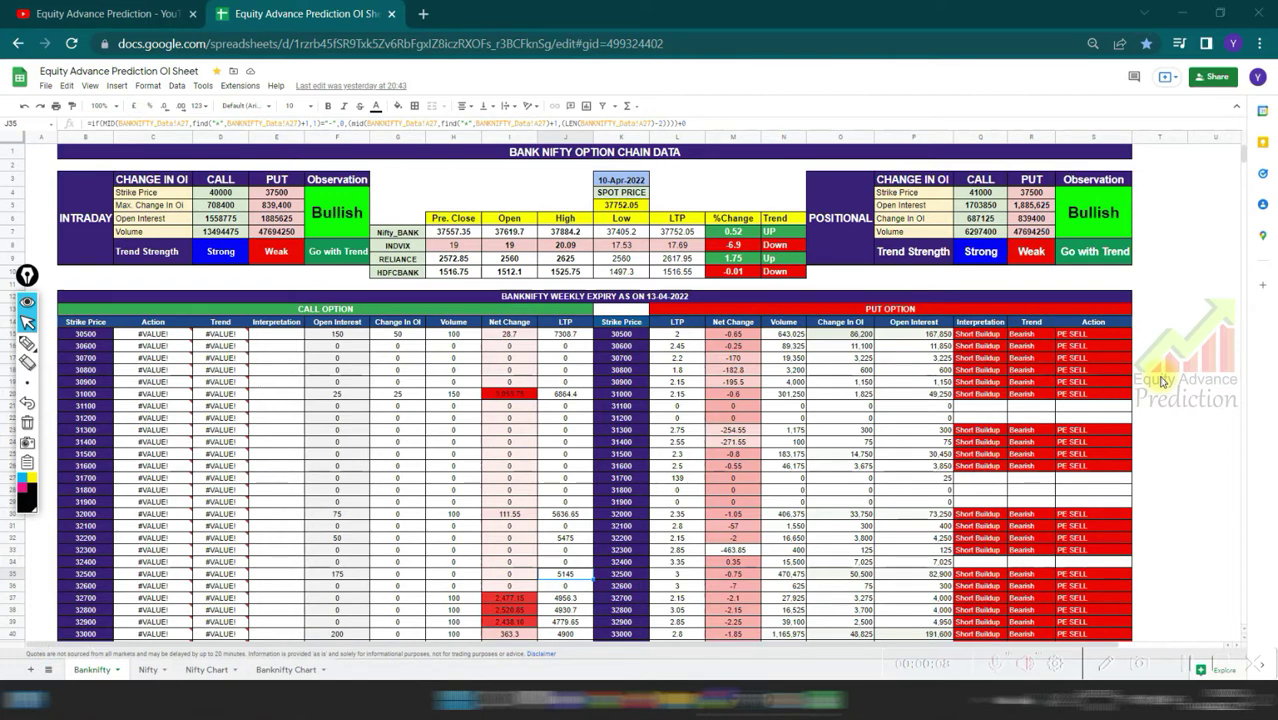
# Switch between the YouTube channel and the BANKNIFTY OPTION CHAIN spreadsheet, ending on the spreadsheet.
pyautogui.click(126, 10)
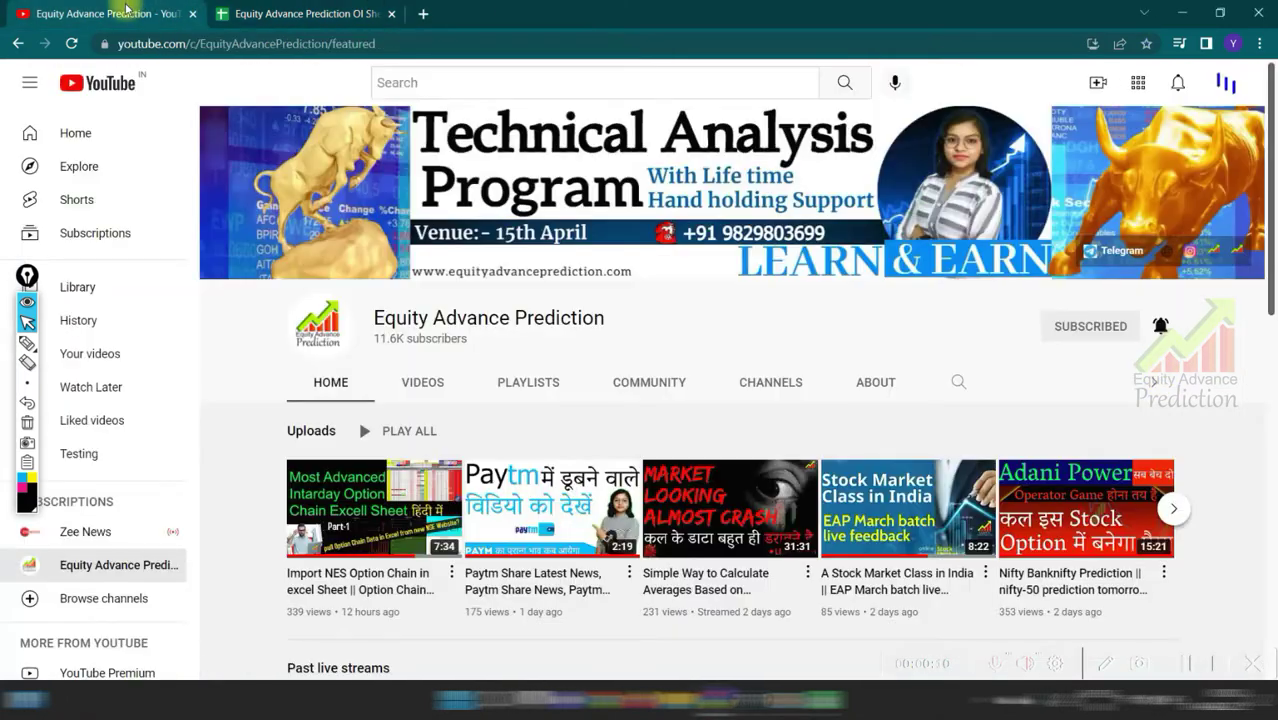
pyautogui.scroll(-1, 355, 578)
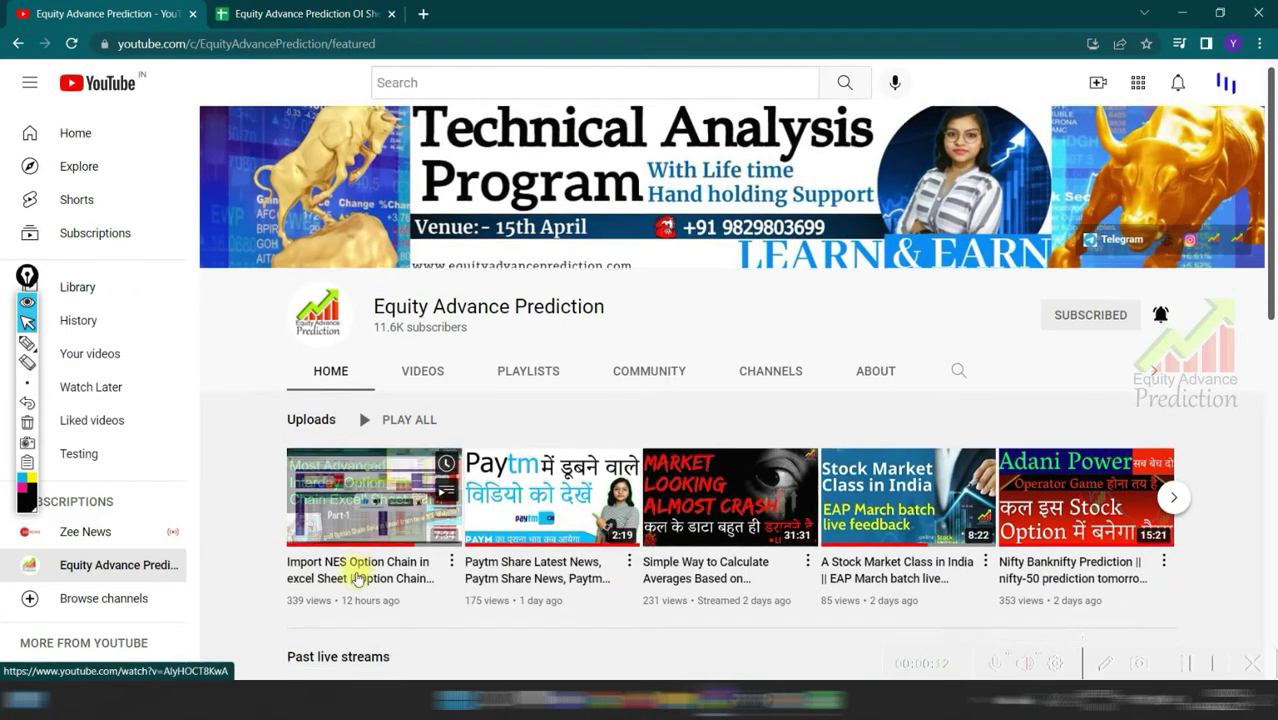
pyautogui.scroll(-3, 357, 578)
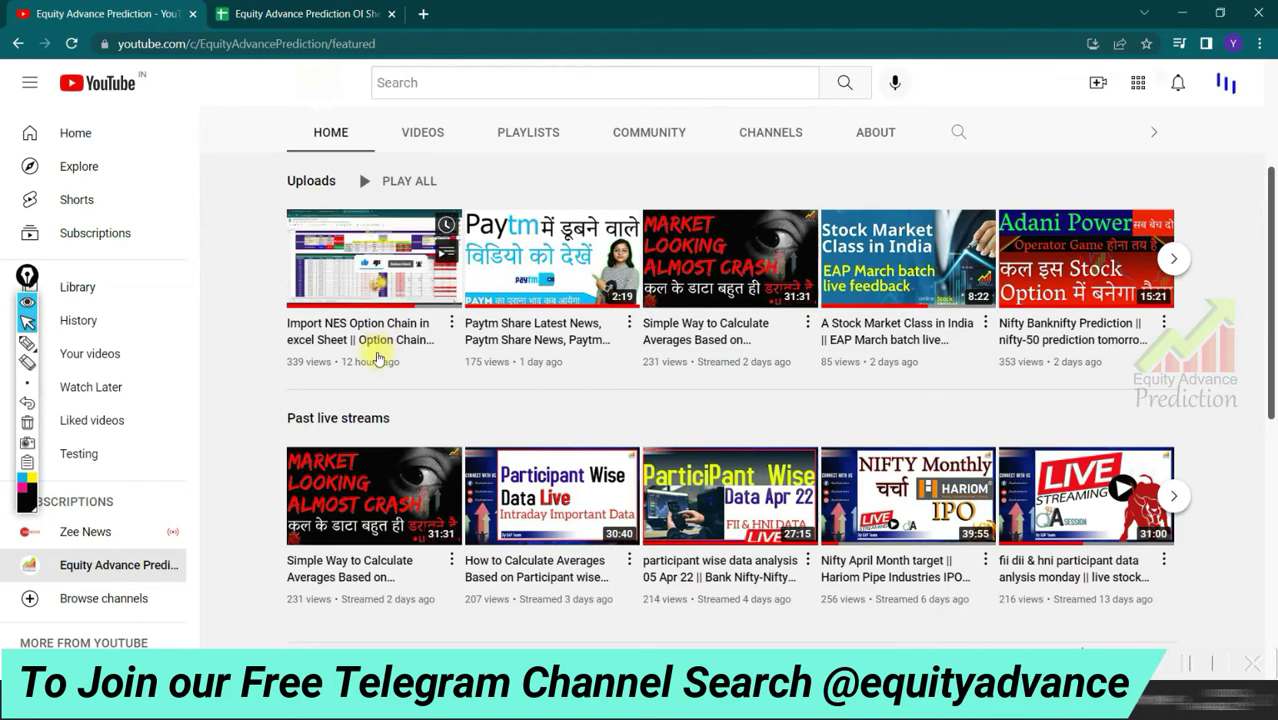
pyautogui.scroll(3, 368, 362)
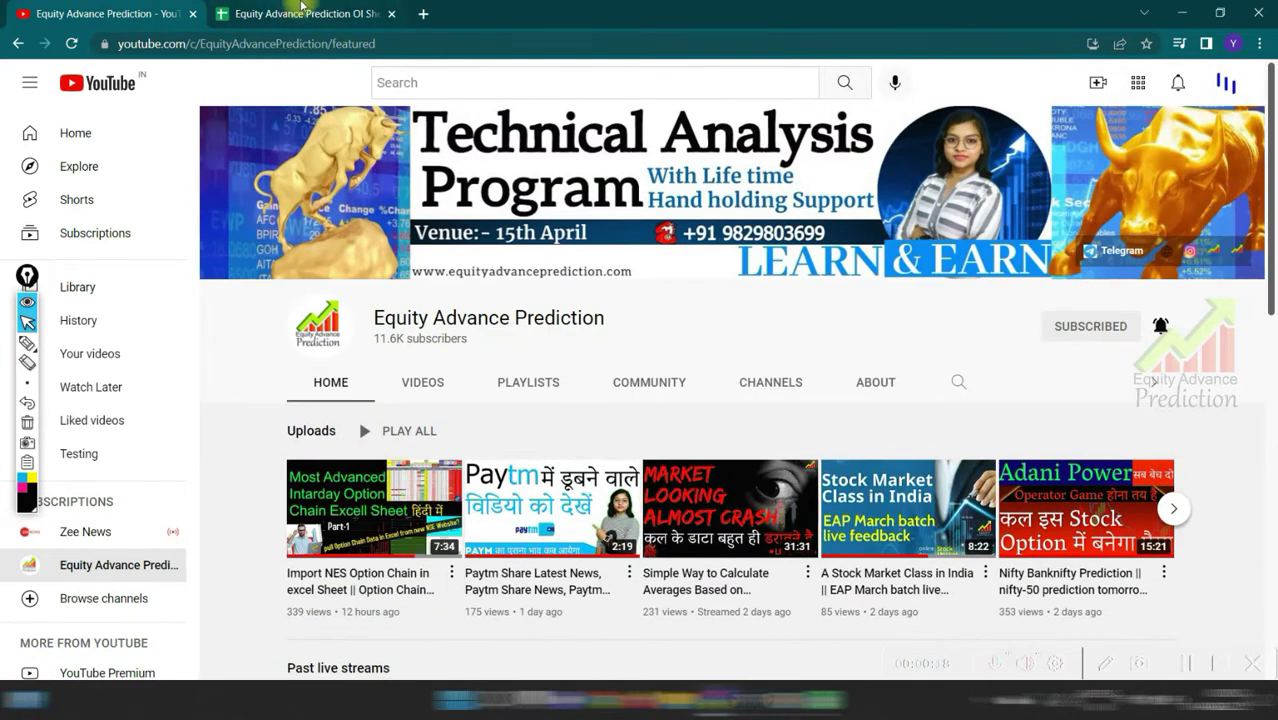
pyautogui.click(302, 10)
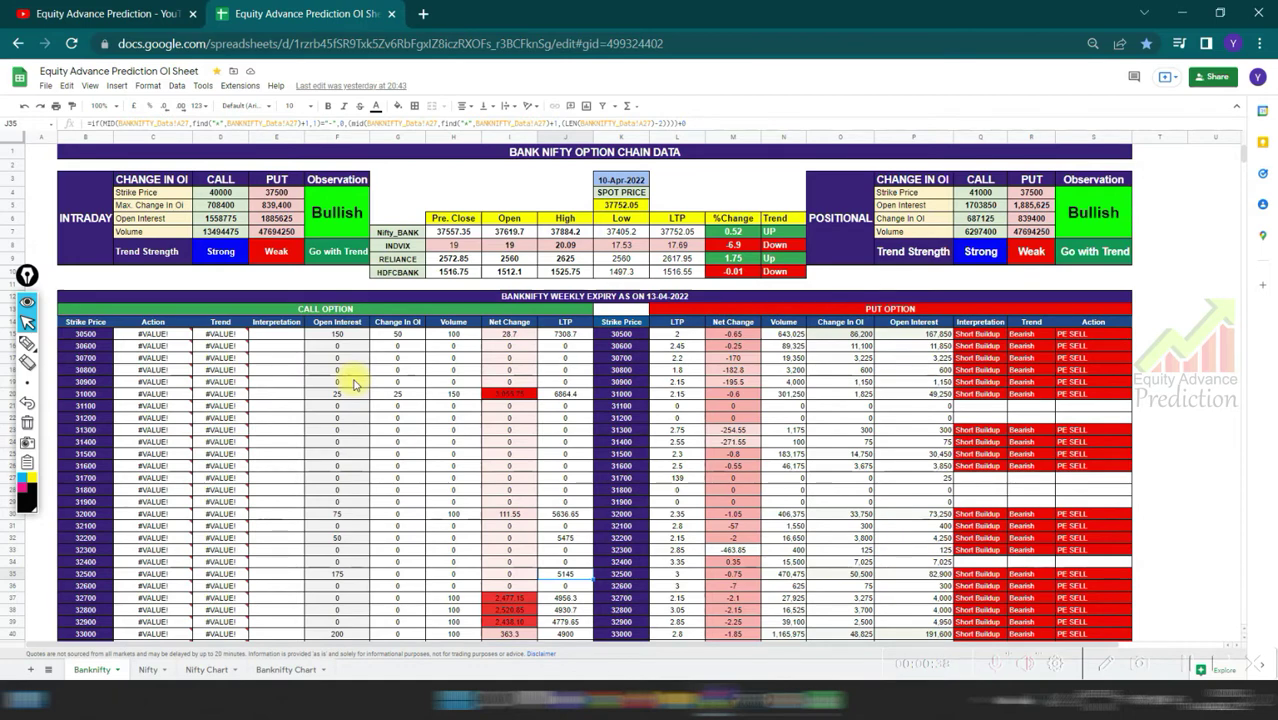
pyautogui.hotkey('ctrl', 'Tab')
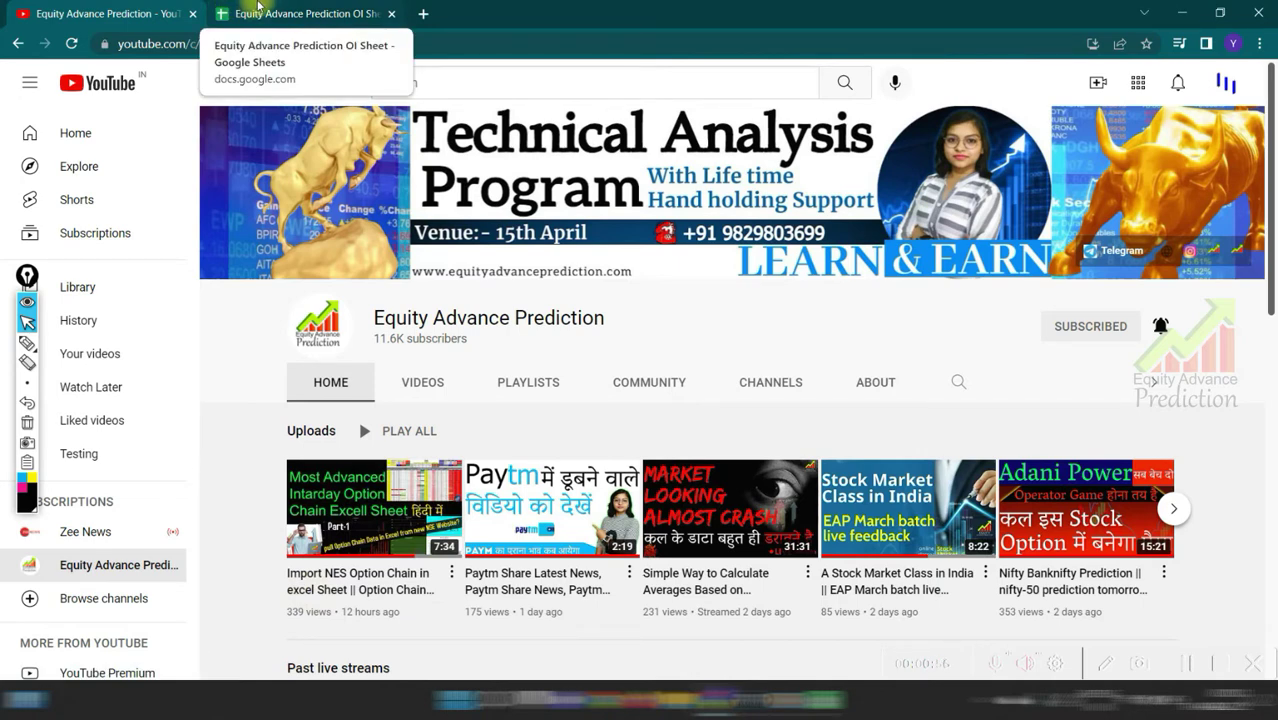
pyautogui.click(260, 13)
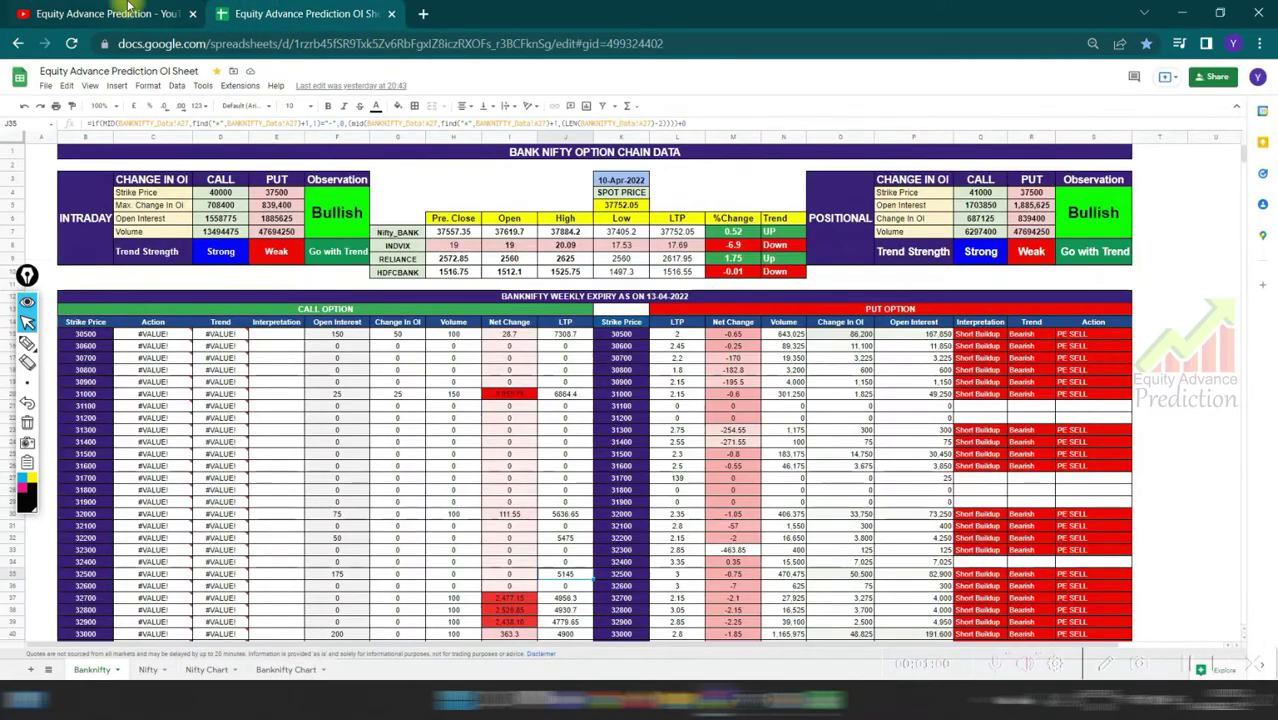
pyautogui.hotkey('ctrl', 'Tab')
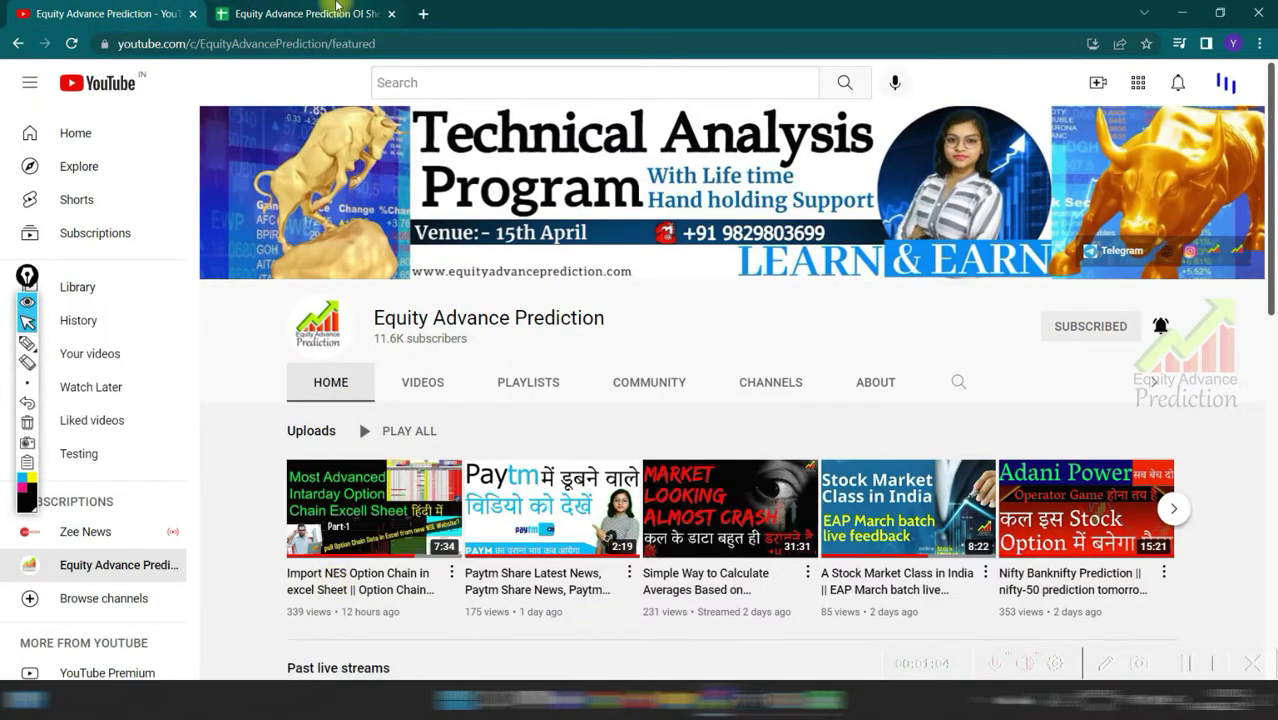
pyautogui.click(300, 14)
pyautogui.hotkey('ctrl', 'Tab')
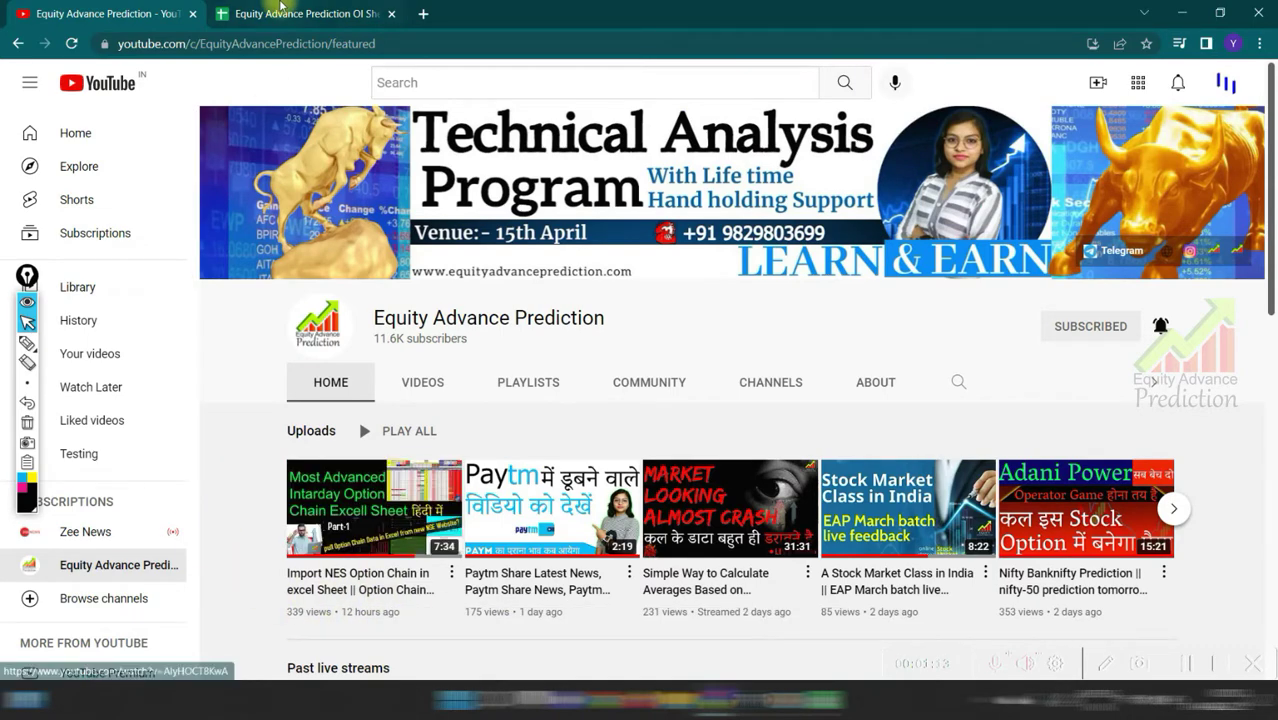
pyautogui.hotkey('ctrl', 'Tab')
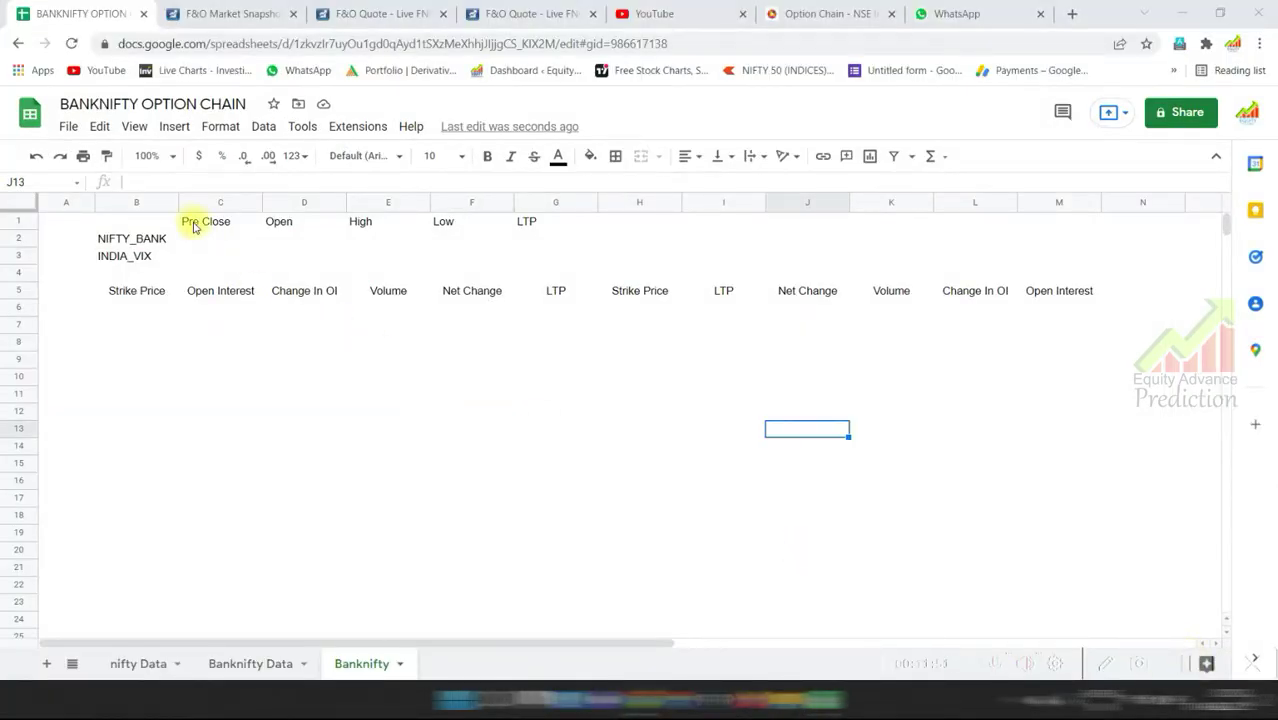
# Bold the row 1 headings C1:G1 and the row 5 headings B5:M5, then select B6.
pyautogui.moveTo(193, 220); pyautogui.dragTo(523, 229)
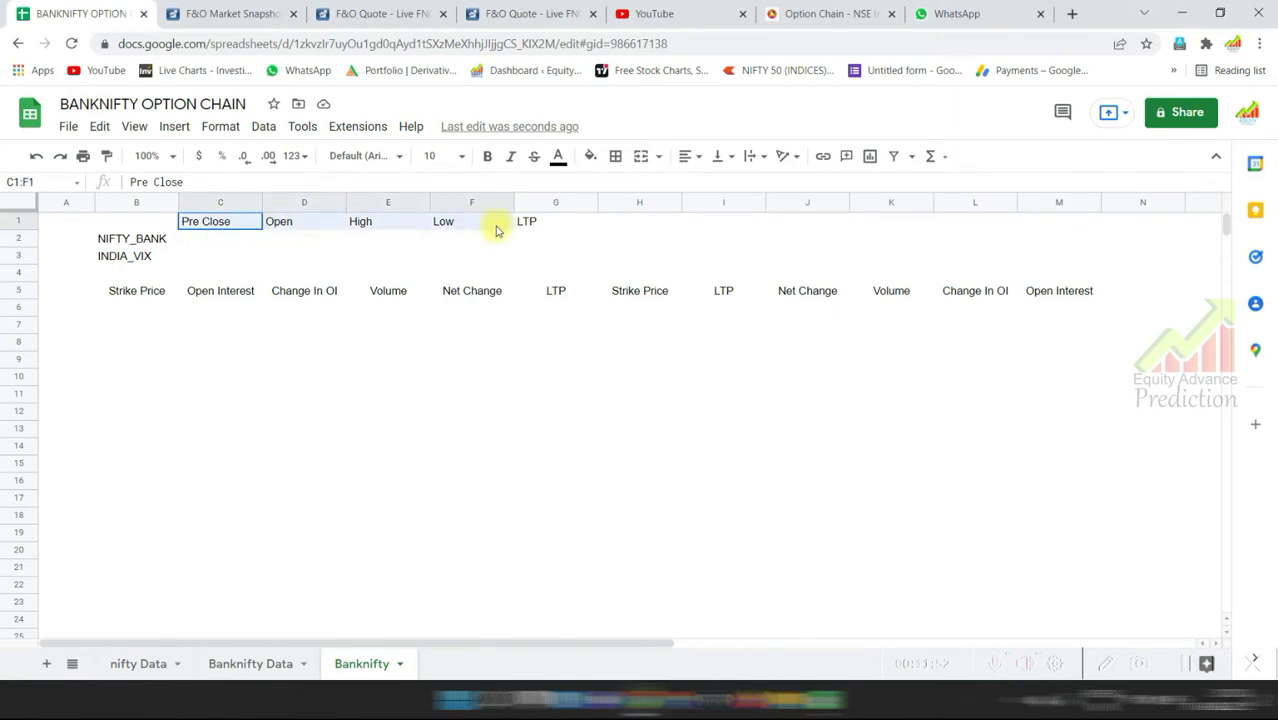
pyautogui.click(487, 156)
pyautogui.moveTo(119, 297); pyautogui.dragTo(1060, 298)
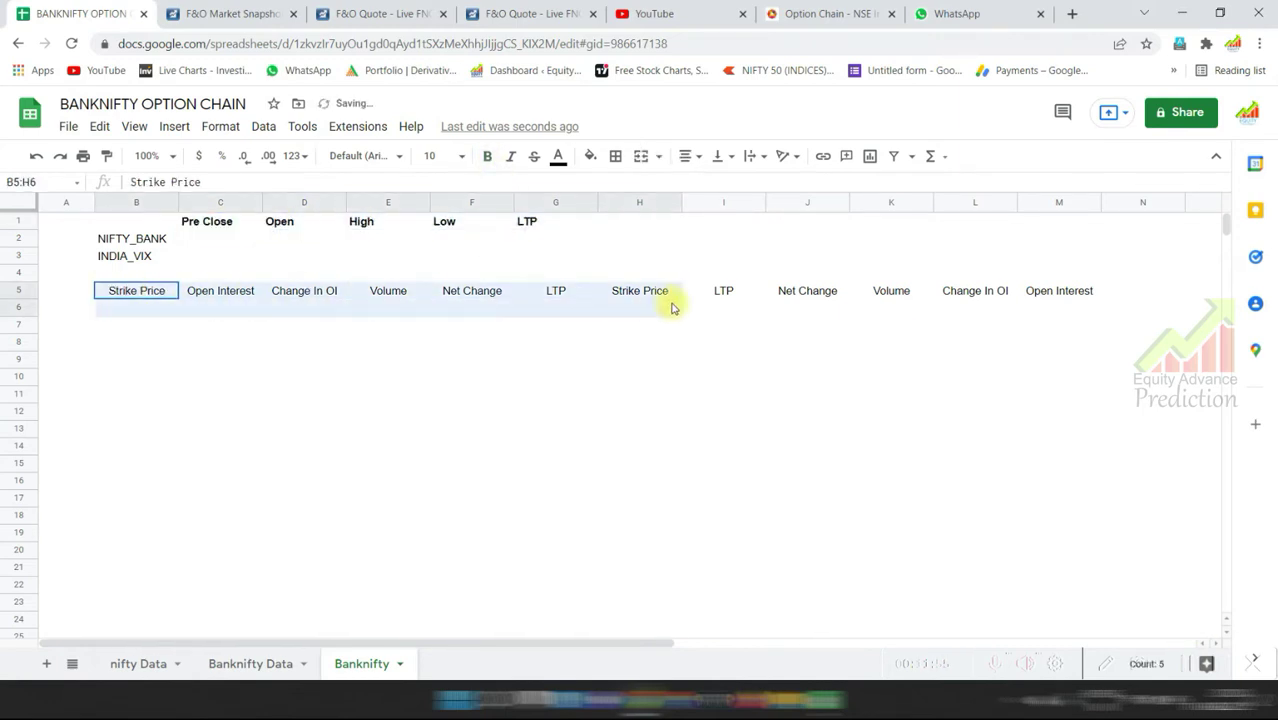
pyautogui.click(487, 158)
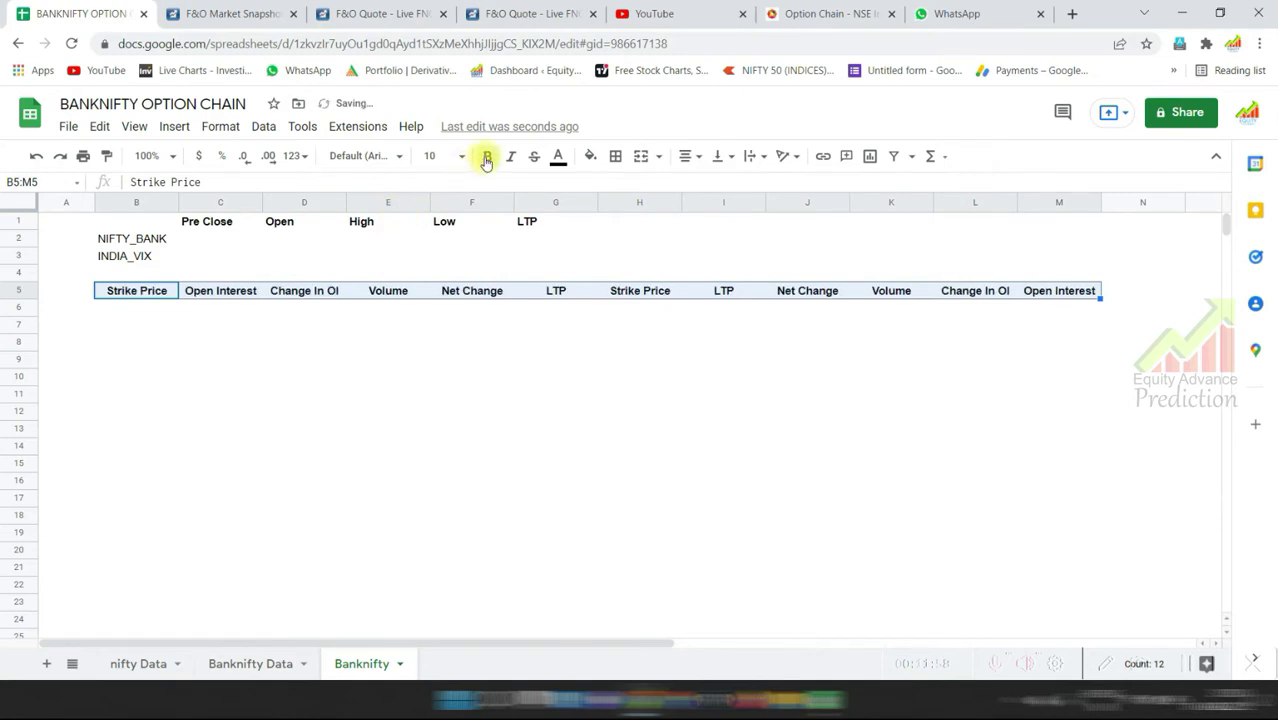
pyautogui.click(488, 307)
pyautogui.click(132, 294)
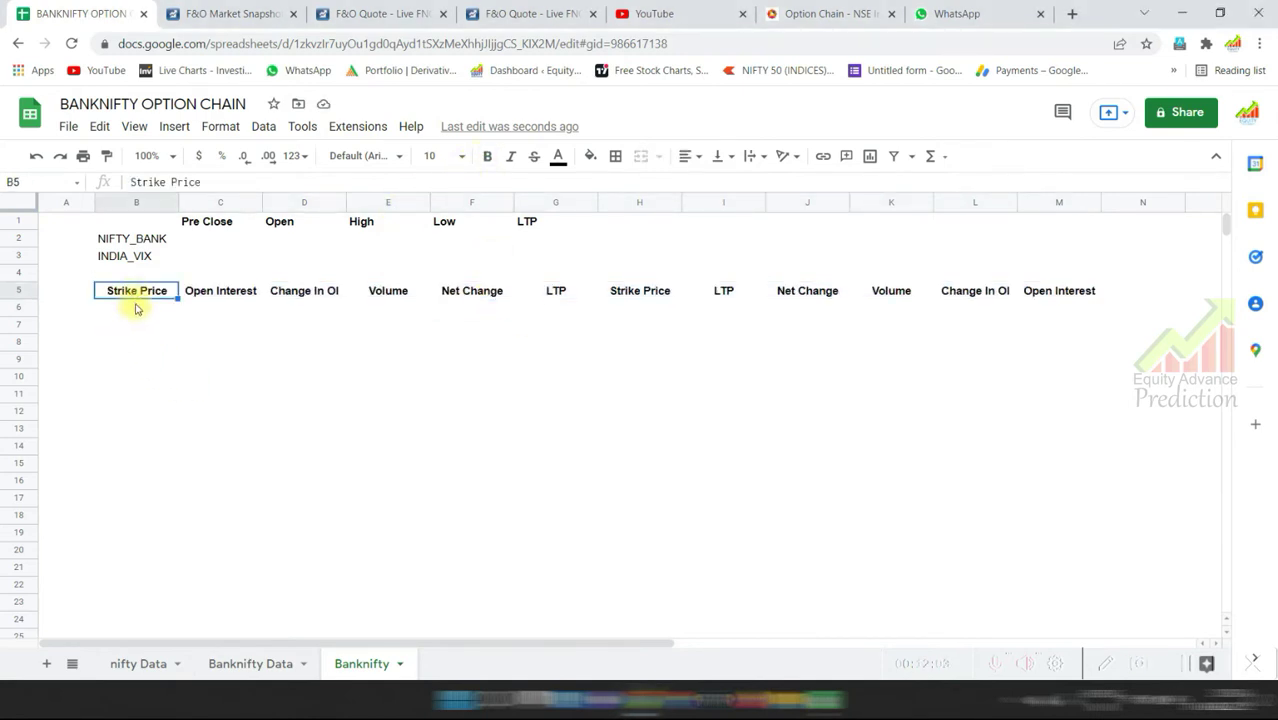
pyautogui.click(137, 311)
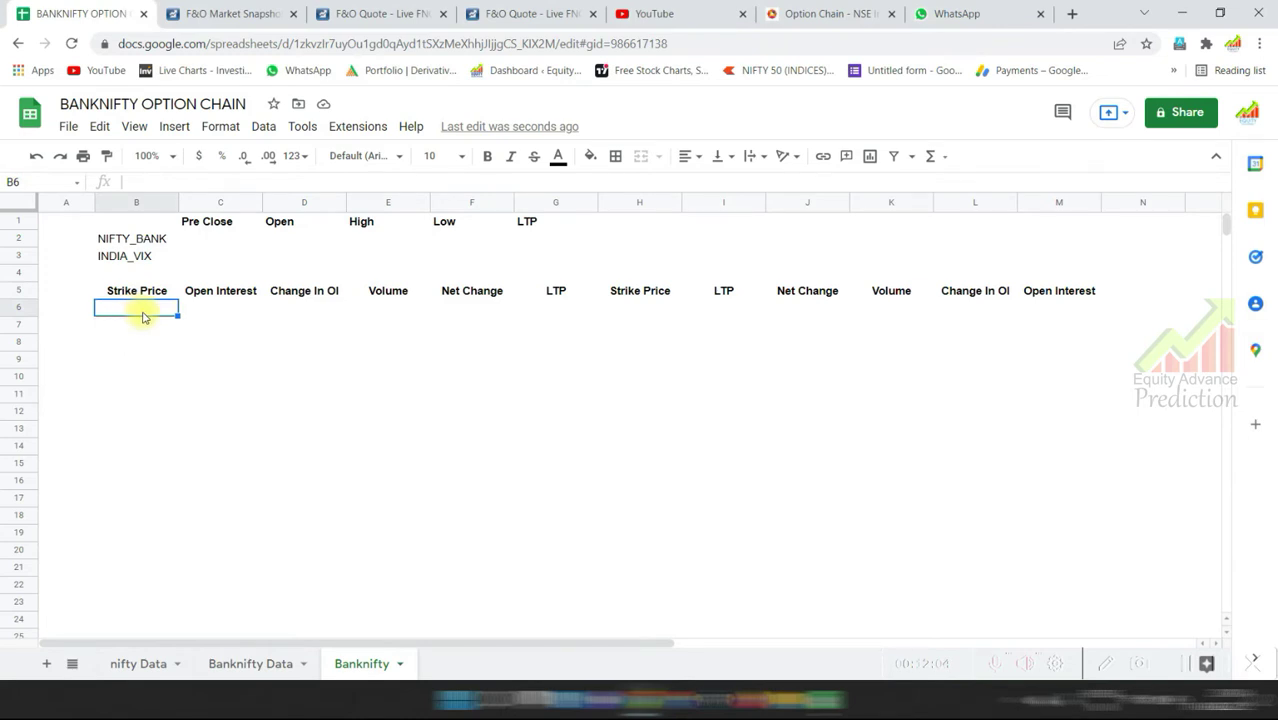
# Rename the 'Banknifty Data' sheet to Banknifty_Data.
pyautogui.rightClick(250, 663)
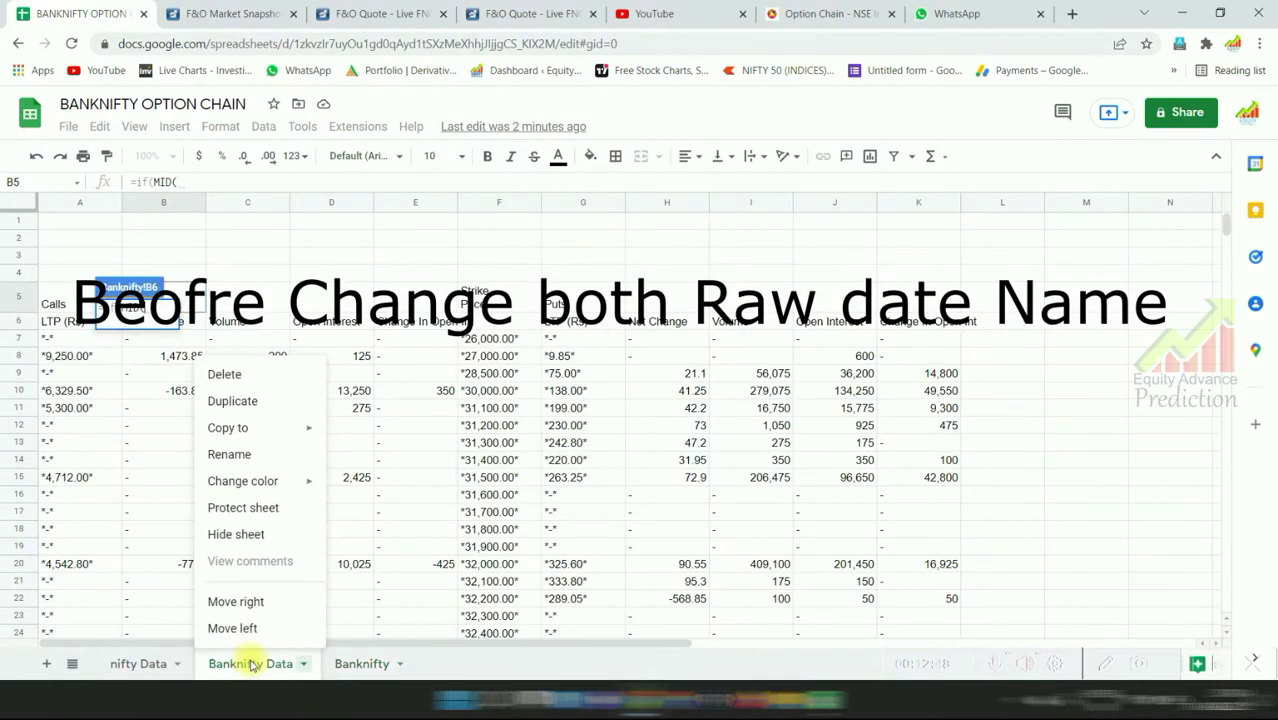
pyautogui.click(230, 456)
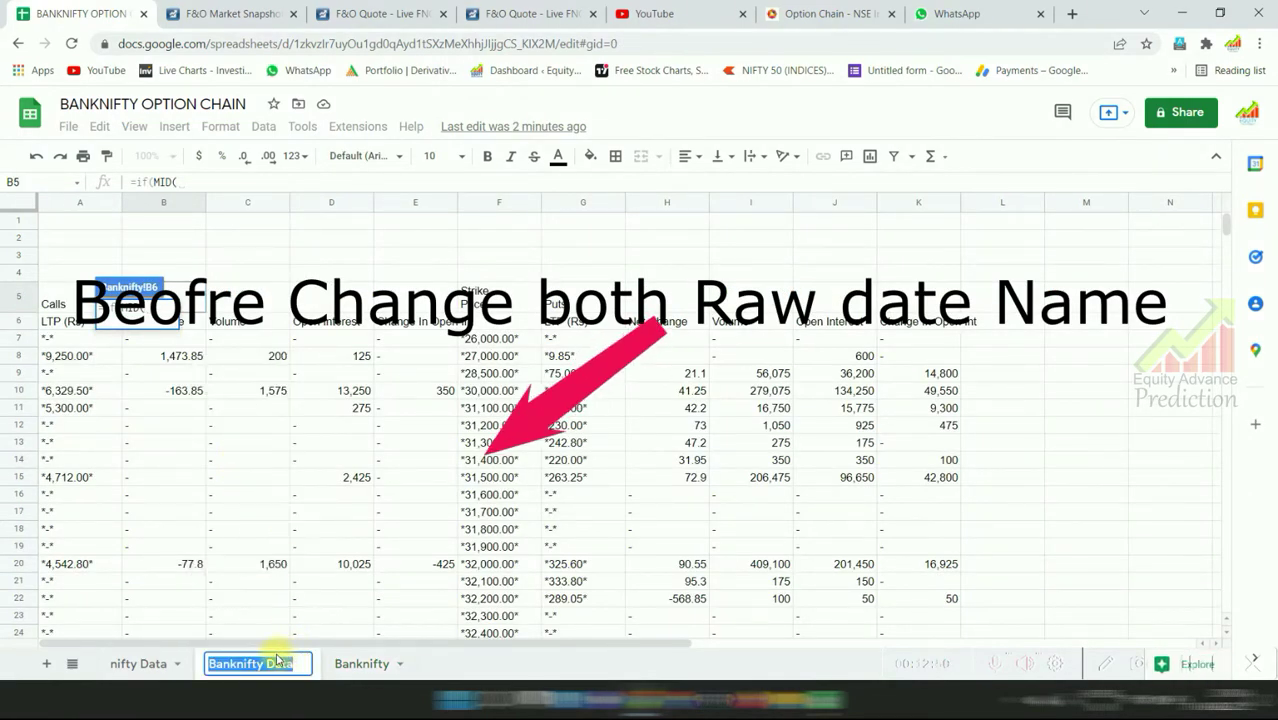
pyautogui.click(255, 660)
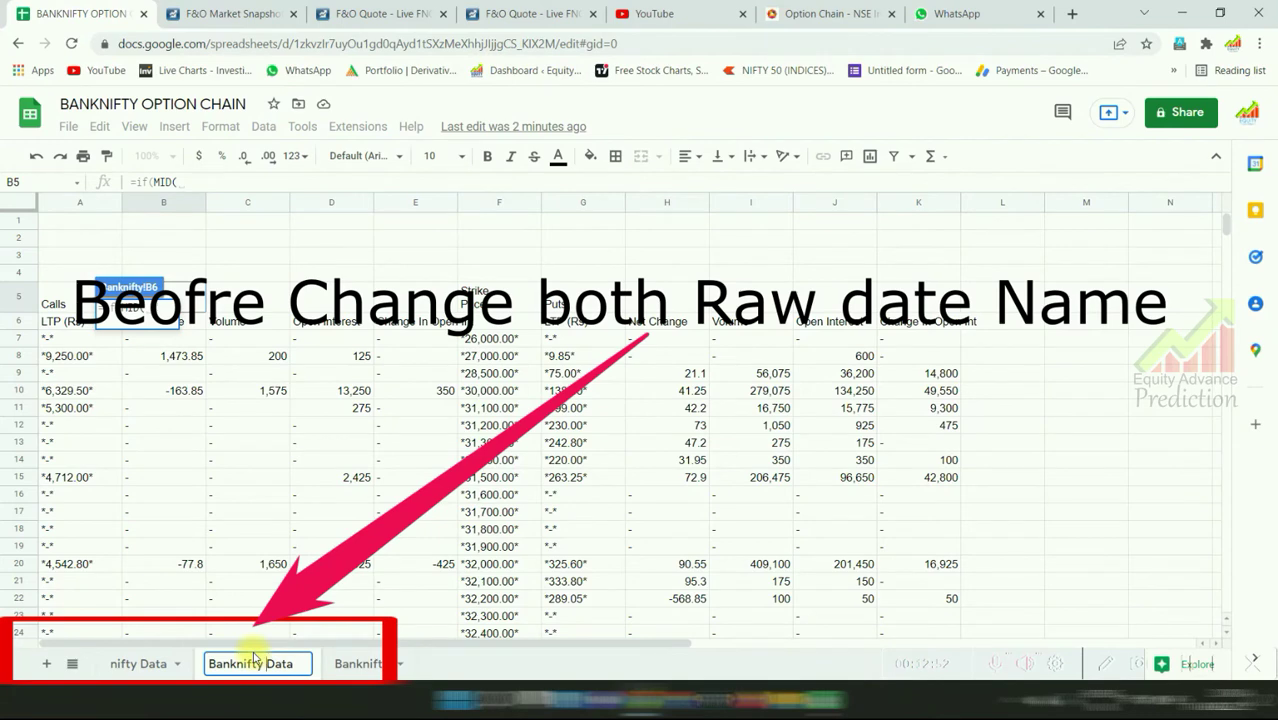
pyautogui.press('BackSpace')
pyautogui.write('_')
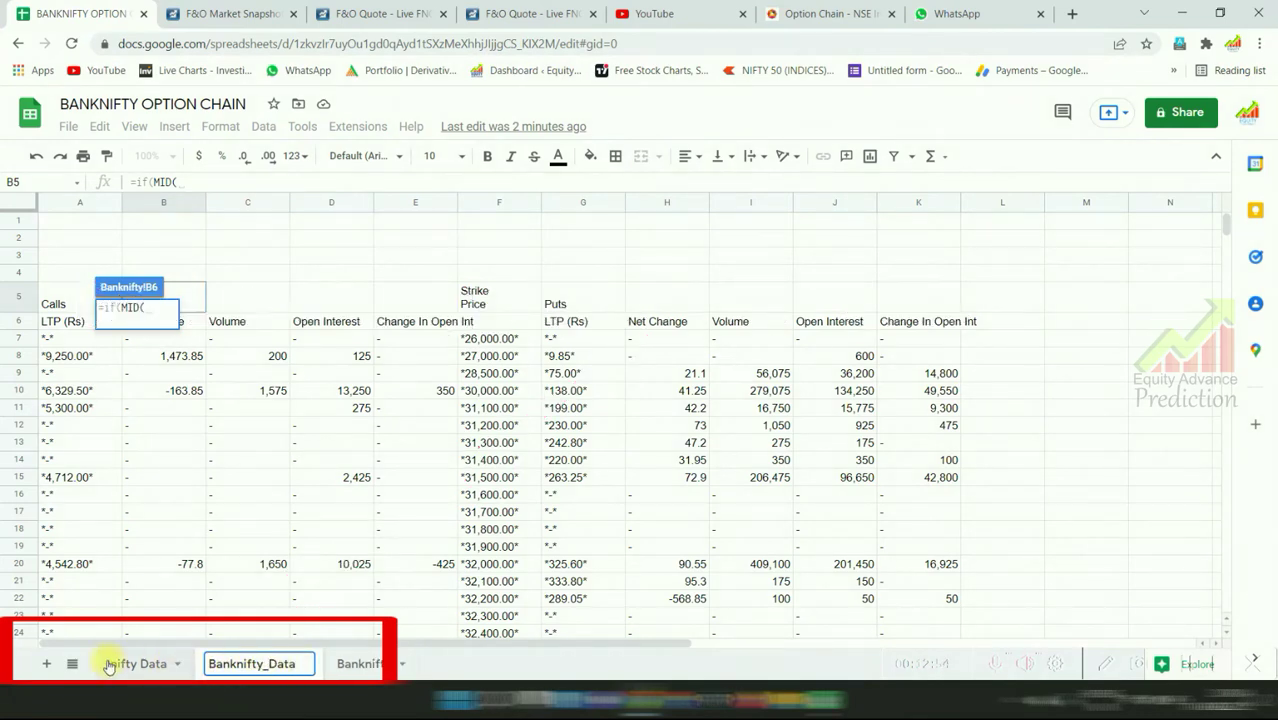
# Rename the 'nifty Data' sheet to nifty_Data and return to the Banknifty sheet.
pyautogui.rightClick(128, 663)
pyautogui.click(130, 457)
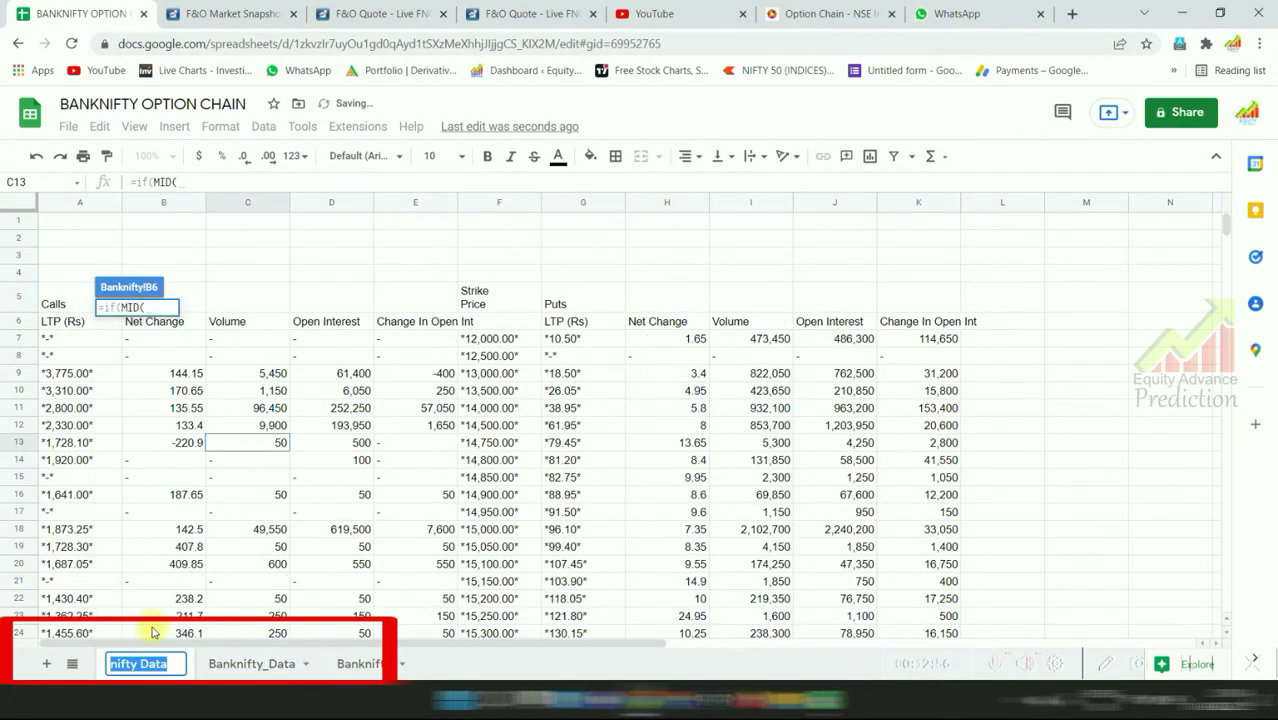
pyautogui.click(155, 658)
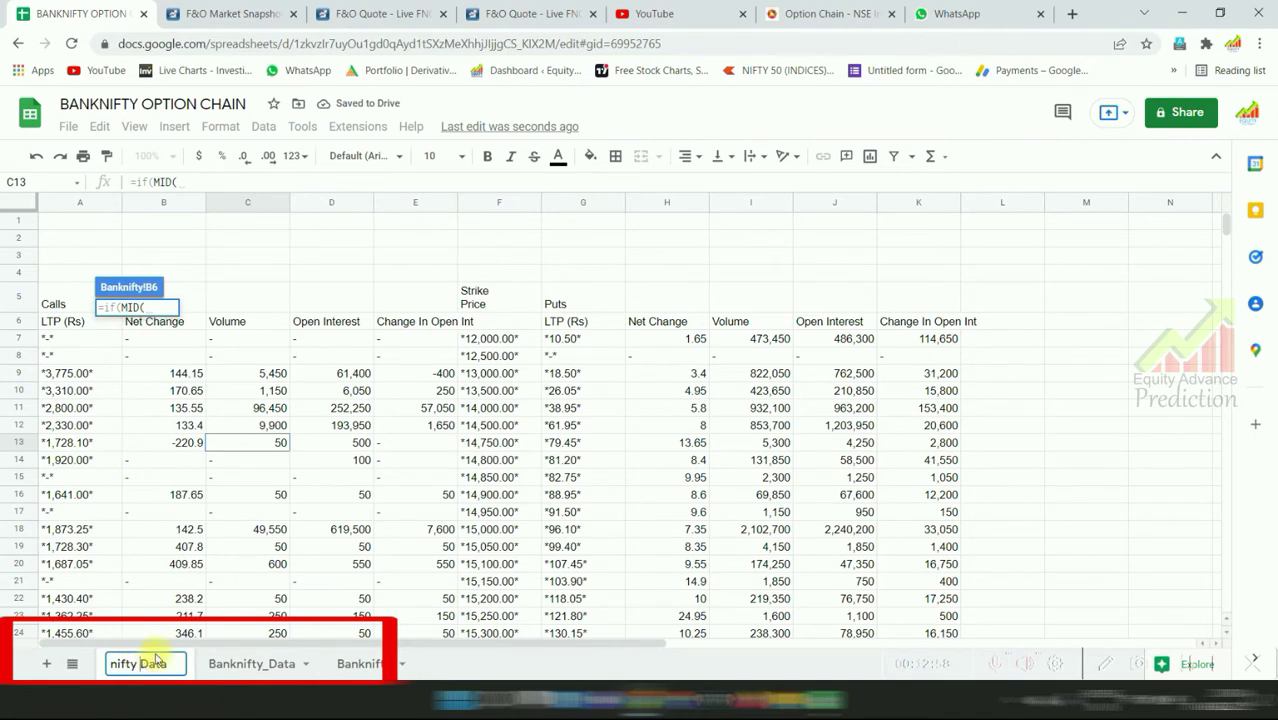
pyautogui.press('BackSpace')
pyautogui.write('_')
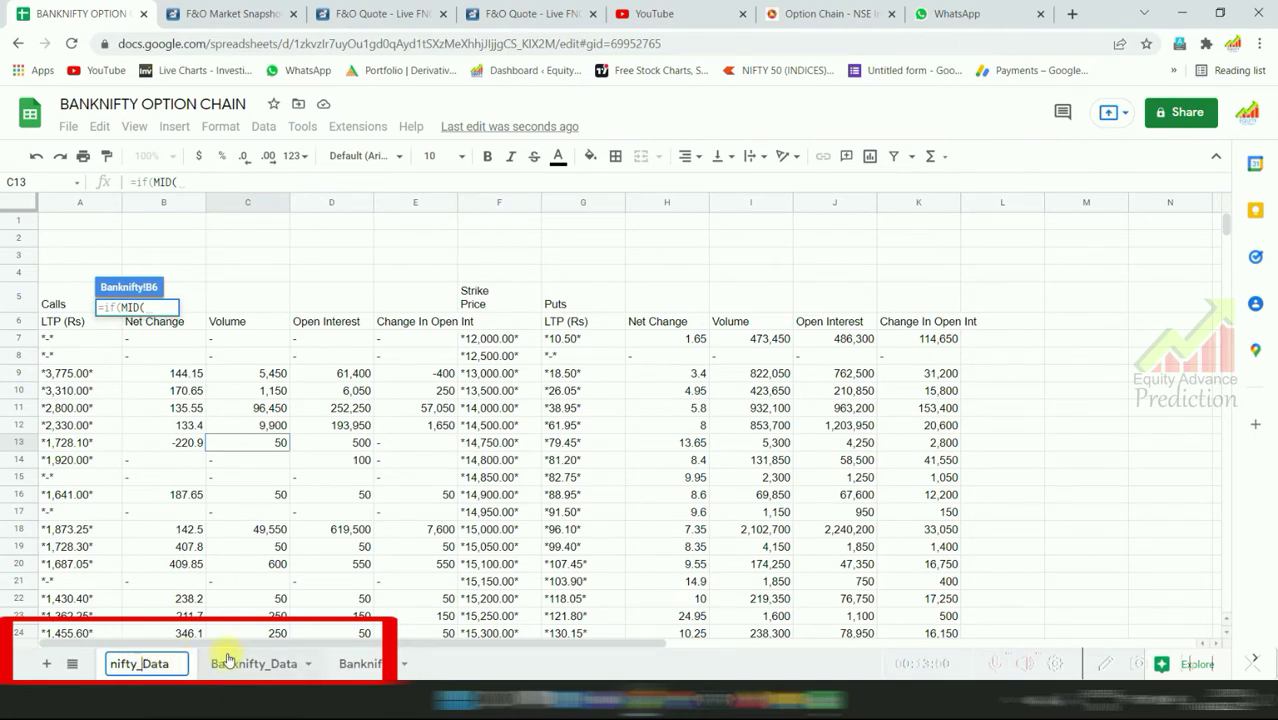
pyautogui.click(366, 663)
# In B6 start =if(MID(Banknifty_Data!F7,find("*", and select the F7 reference for reuse.
pyautogui.write('i')
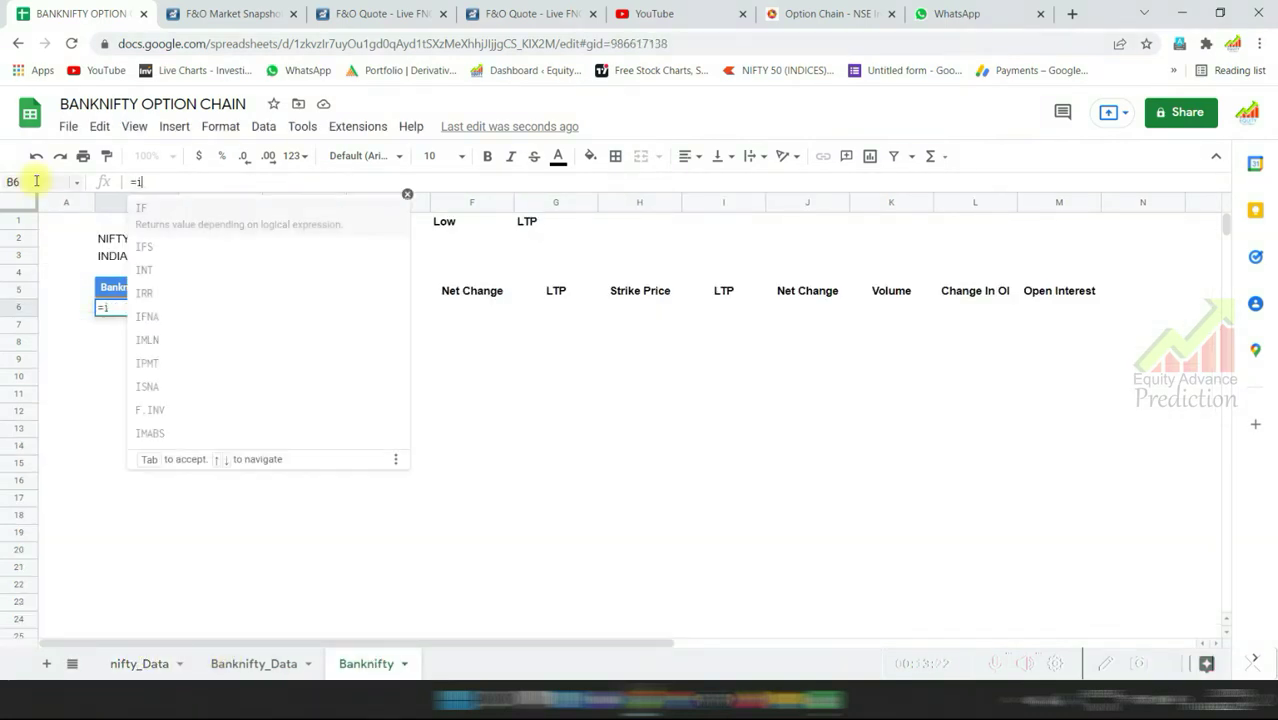
pyautogui.write('f(mi')
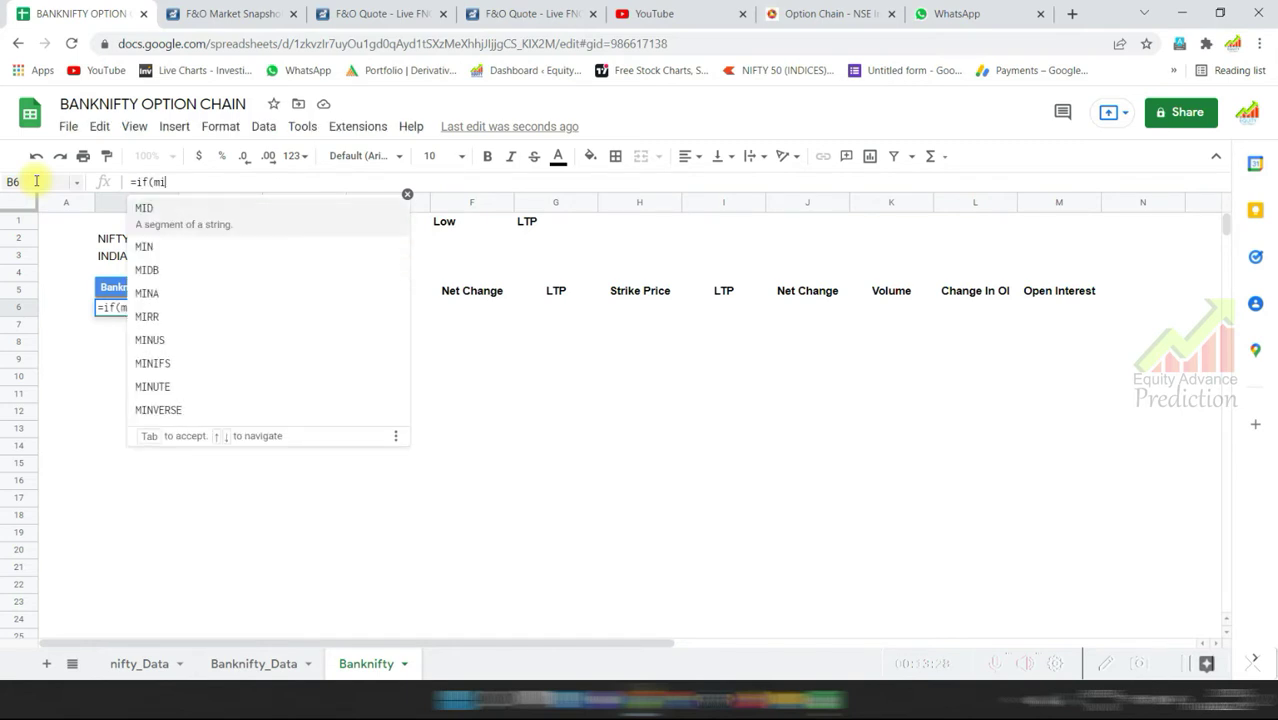
pyautogui.write('d')
pyautogui.click(194, 210)
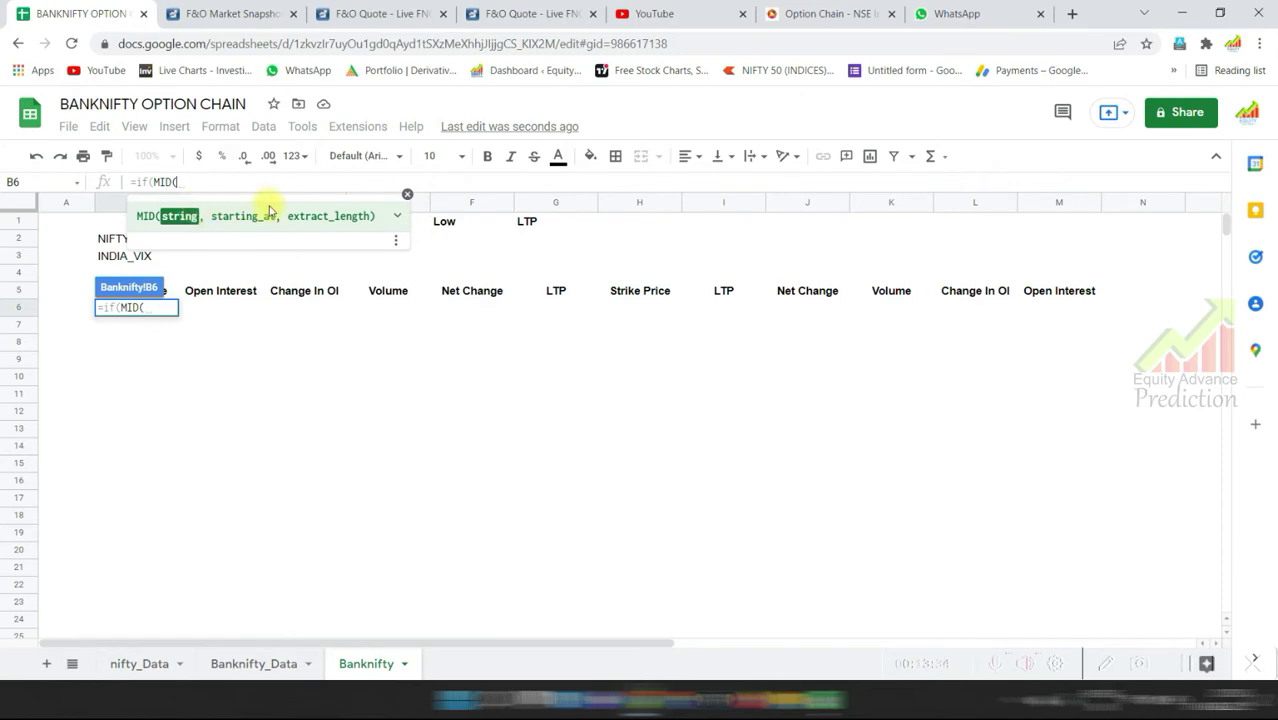
pyautogui.click(257, 669)
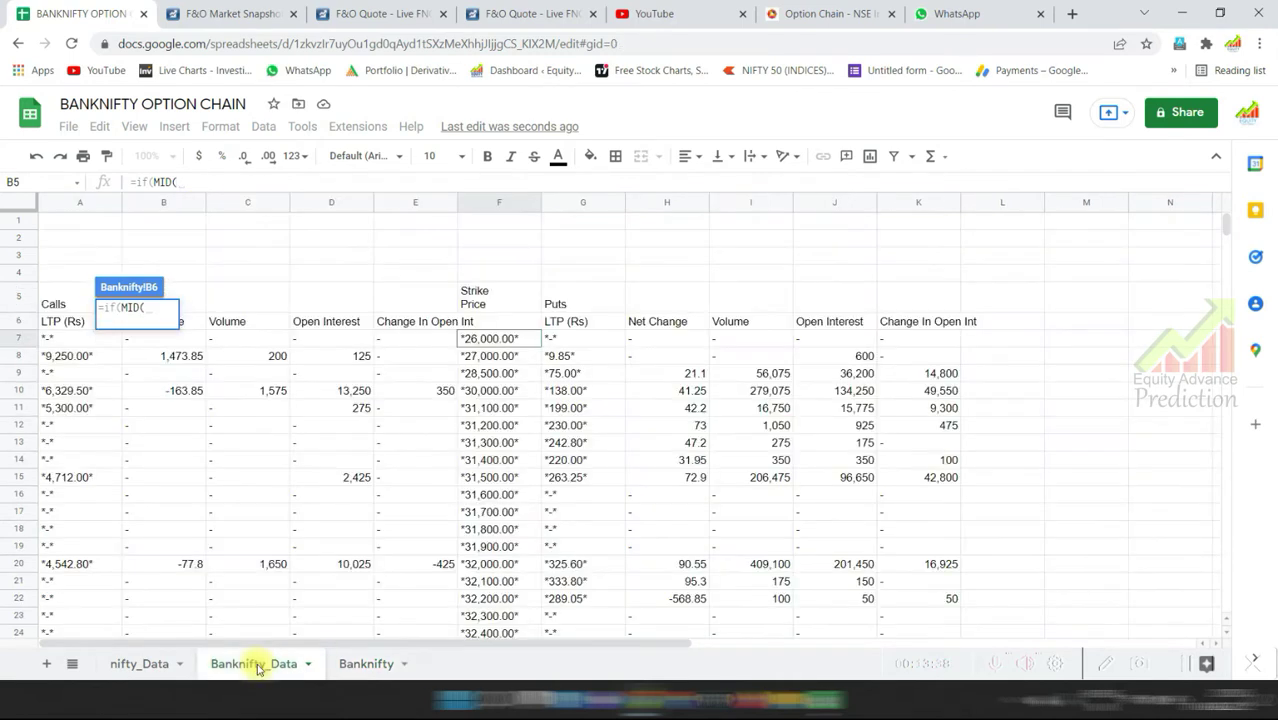
pyautogui.click(493, 343)
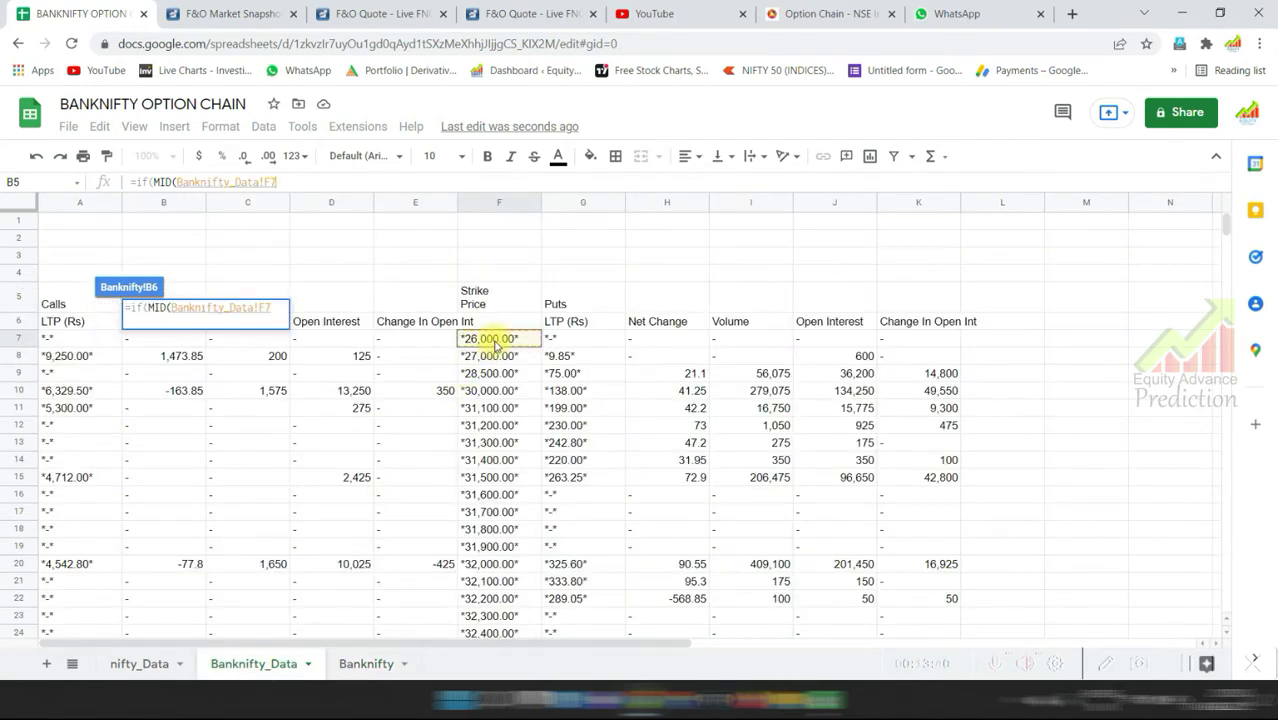
pyautogui.click(337, 672)
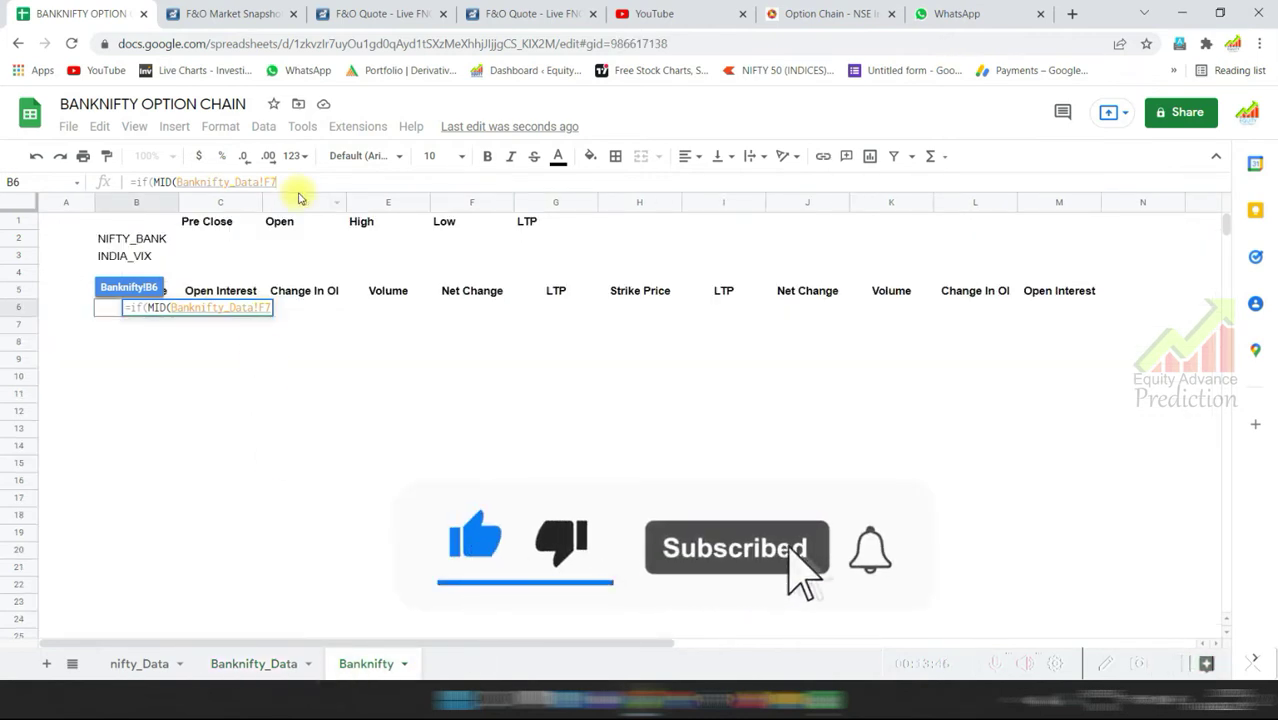
pyautogui.write(',fi')
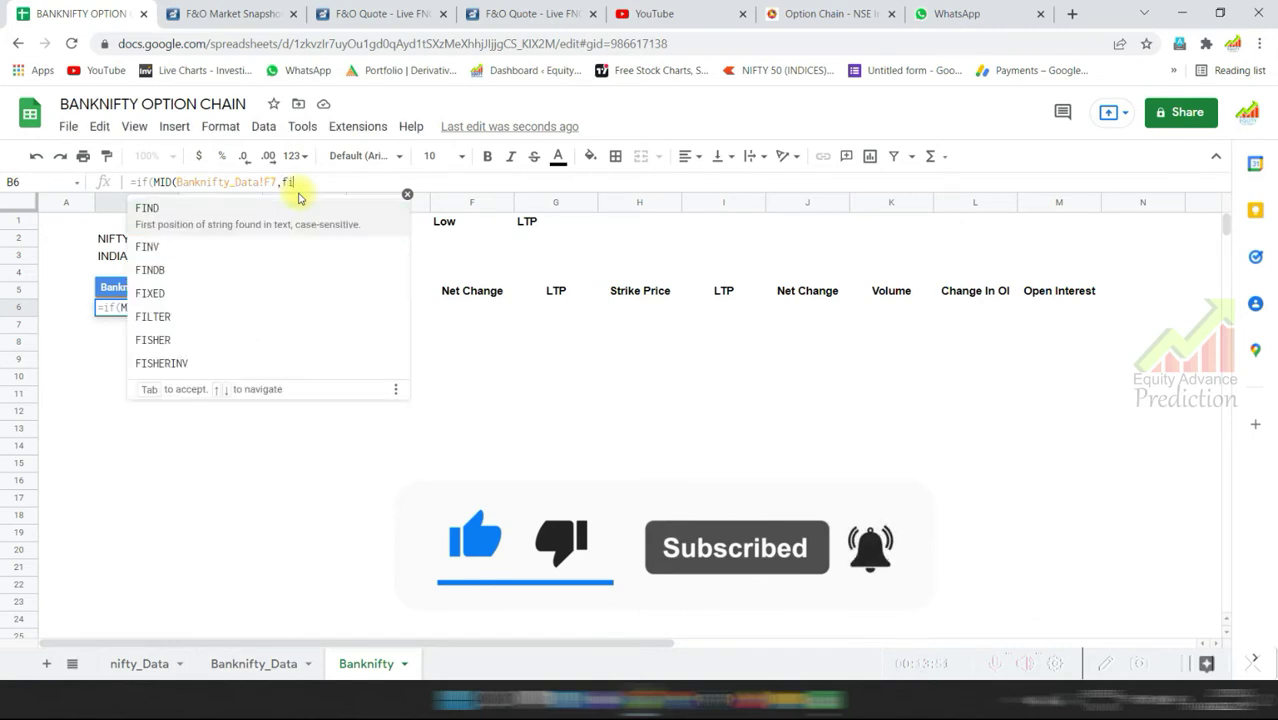
pyautogui.write('nd')
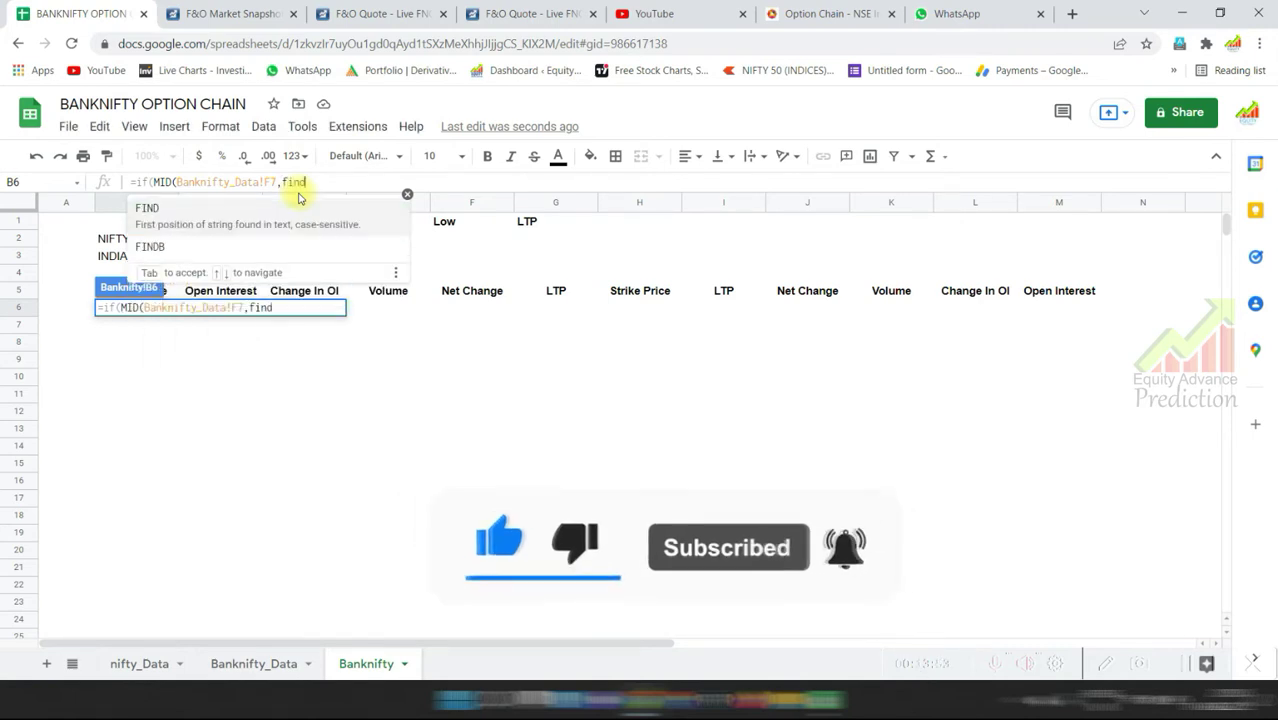
pyautogui.write('(')
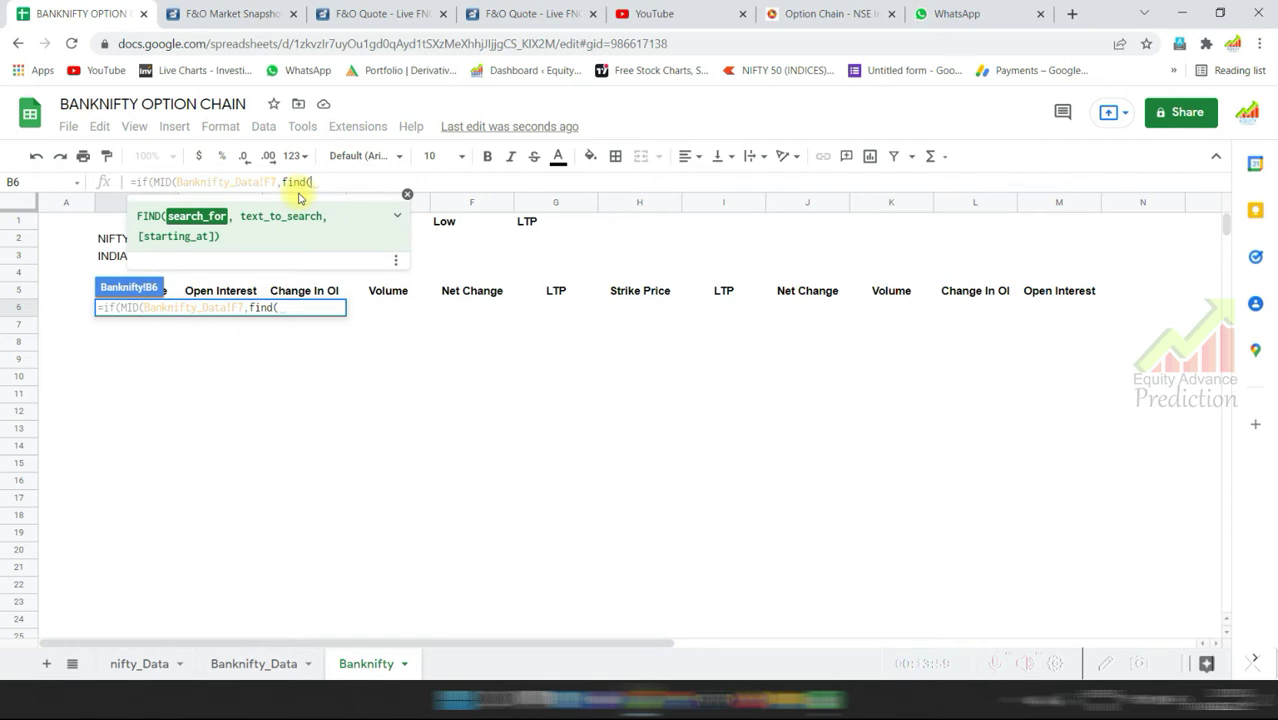
pyautogui.write('"*')
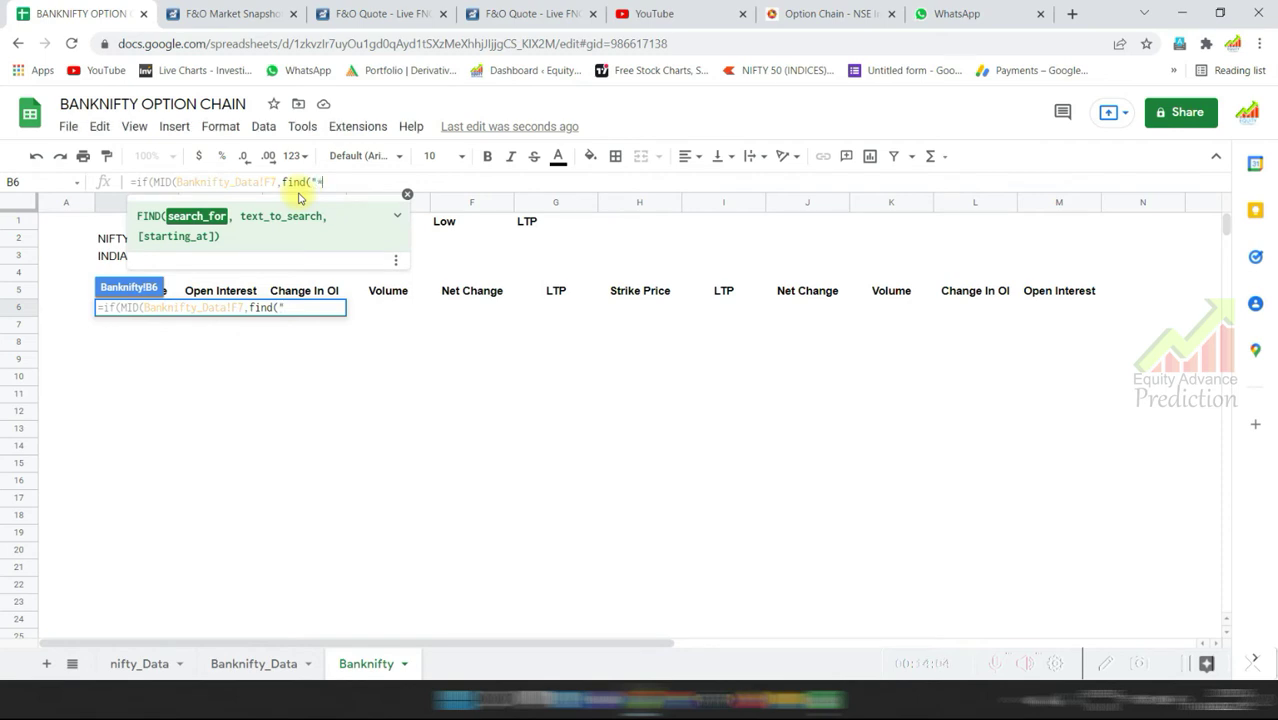
pyautogui.write('",')
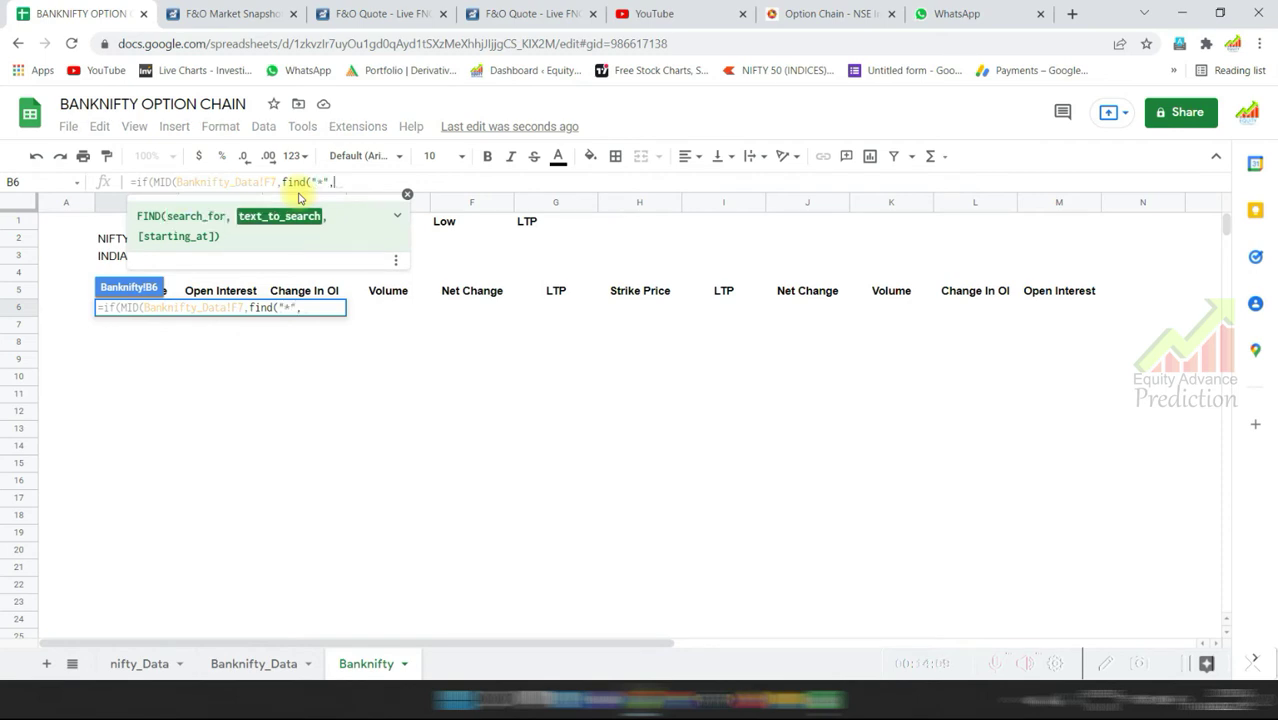
pyautogui.moveTo(143, 308); pyautogui.dragTo(238, 308)
pyautogui.hotkey('ctrl', 'c')
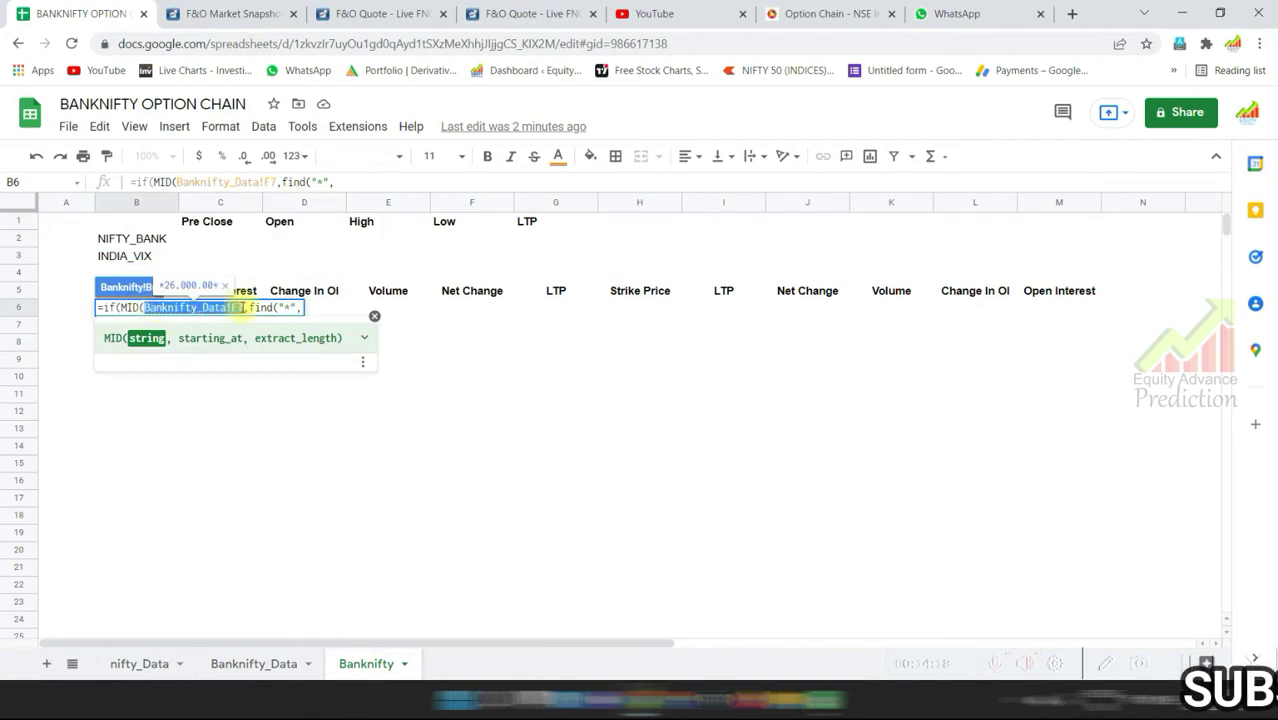
# Pass Banknifty_Data!F7 to FIND and add the ="-" test returning 0.
pyautogui.click(301, 307)
pyautogui.hotkey('ctrl', 'v')
pyautogui.write(')')
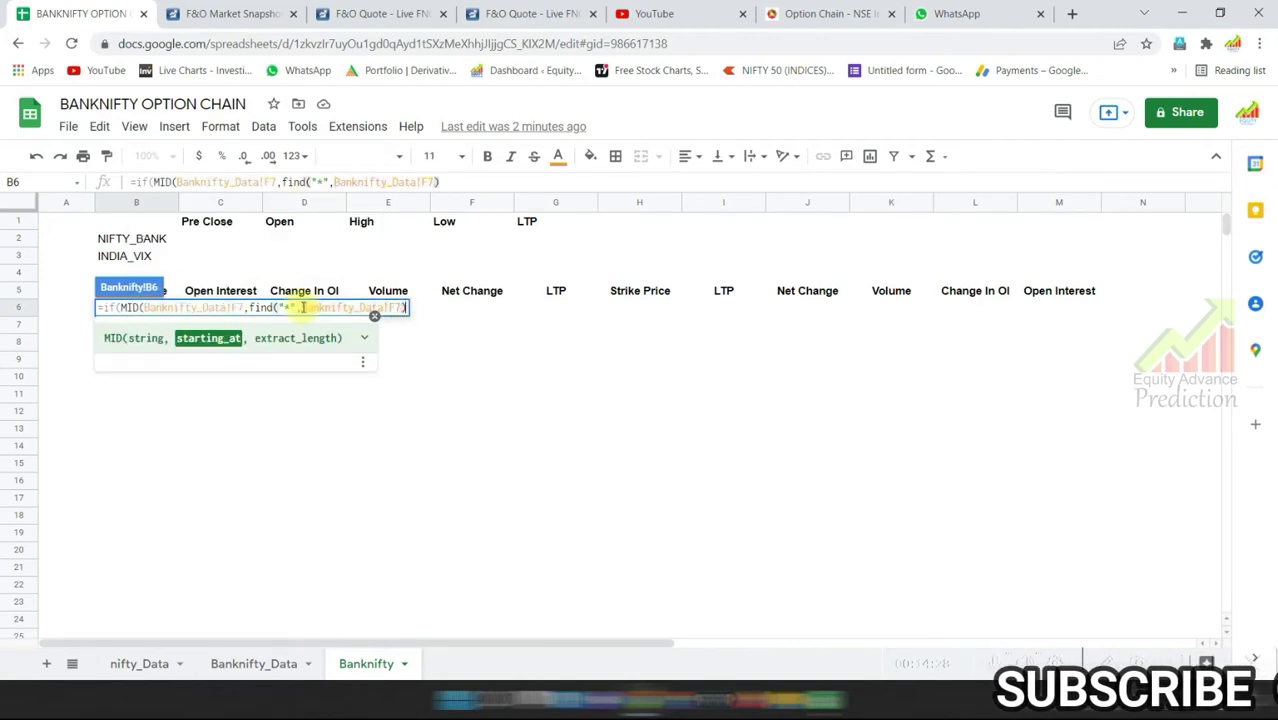
pyautogui.write('+1,')
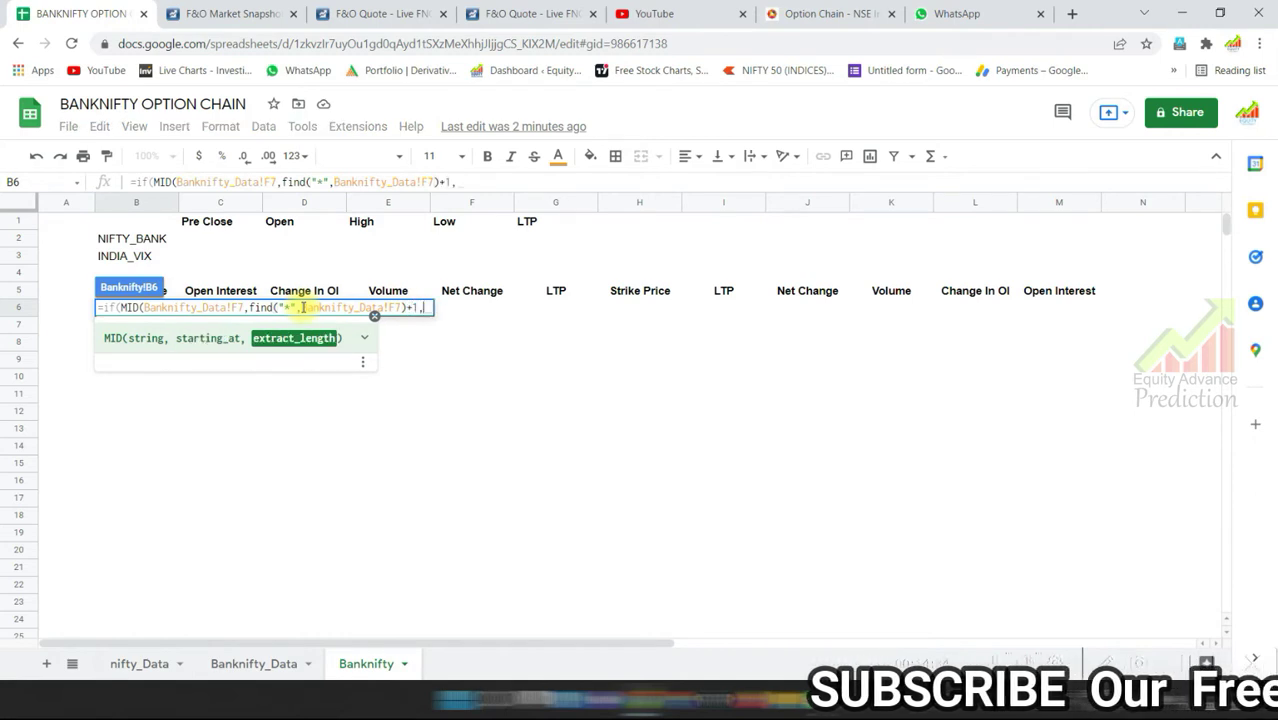
pyautogui.write('1)= ')
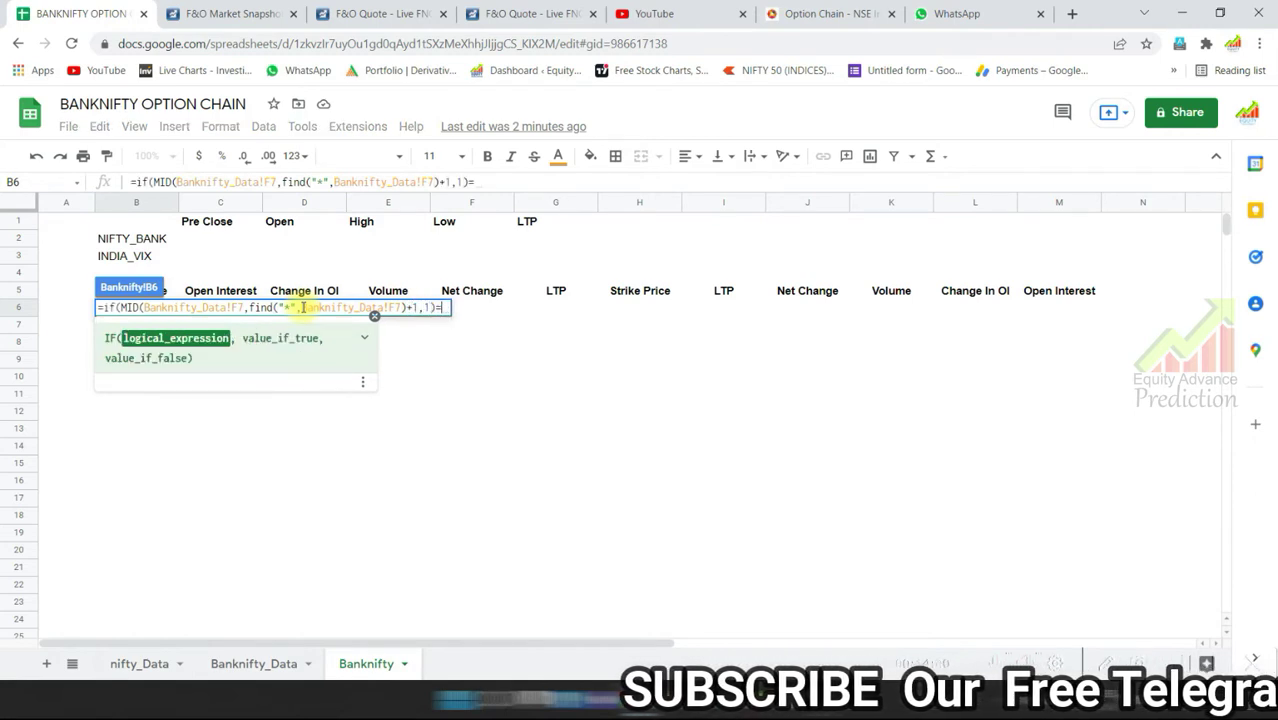
pyautogui.write('"')
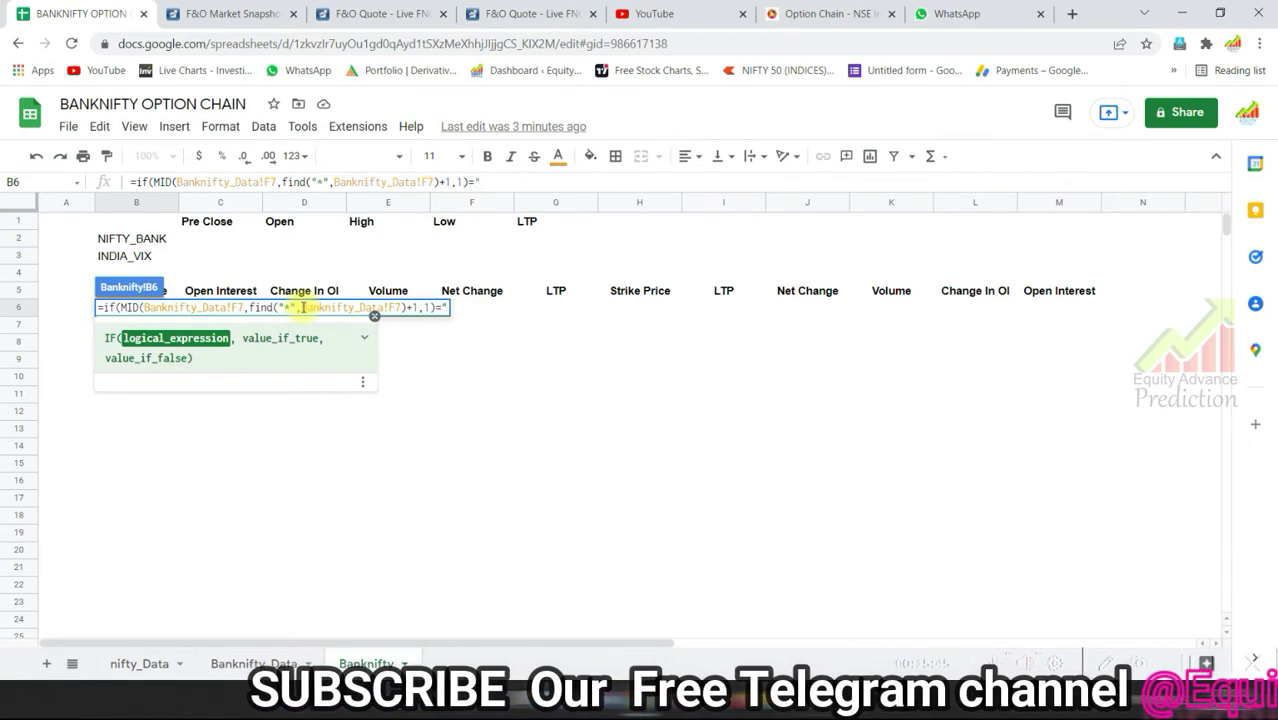
pyautogui.write('_')
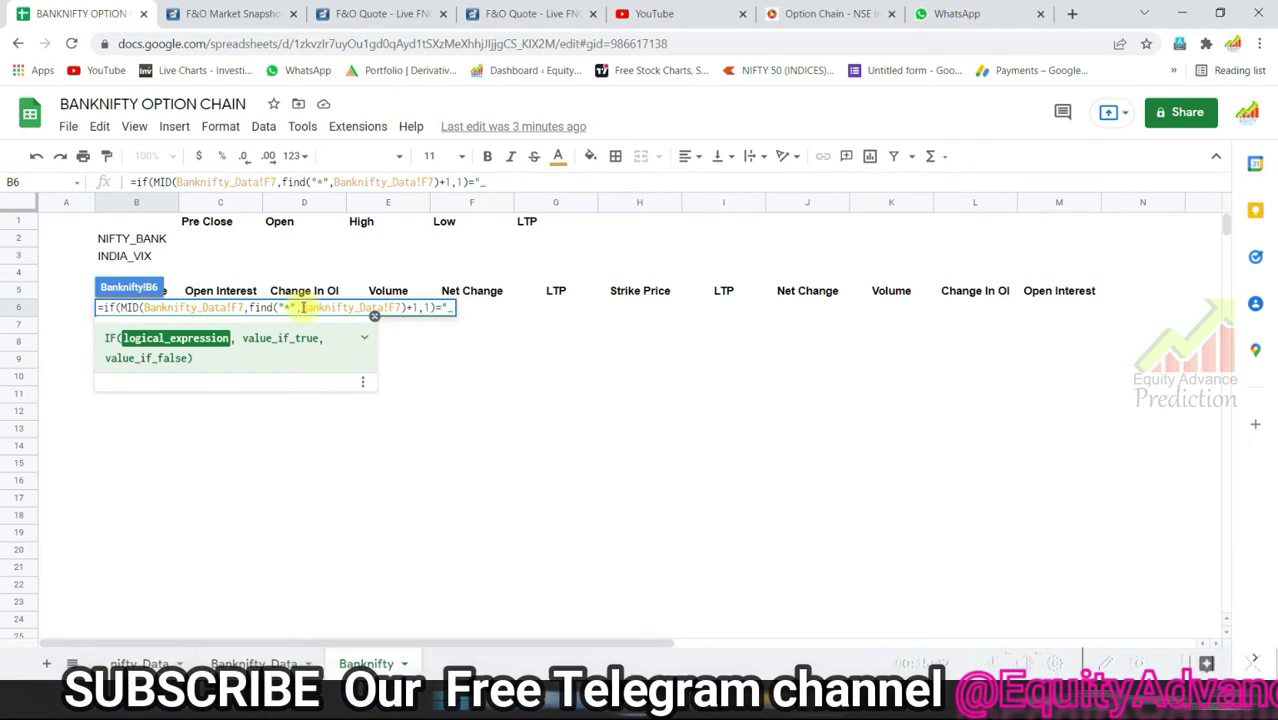
pyautogui.press('BackSpace')
pyautogui.write('-')
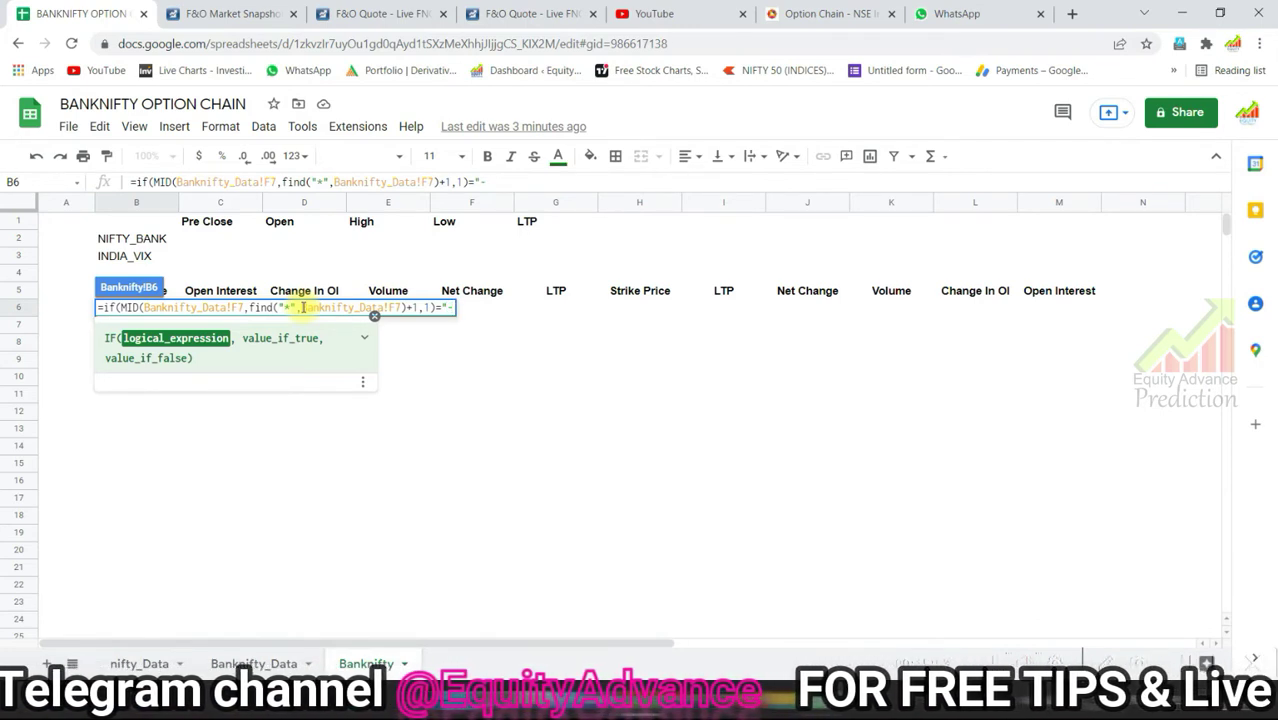
pyautogui.write('"0')
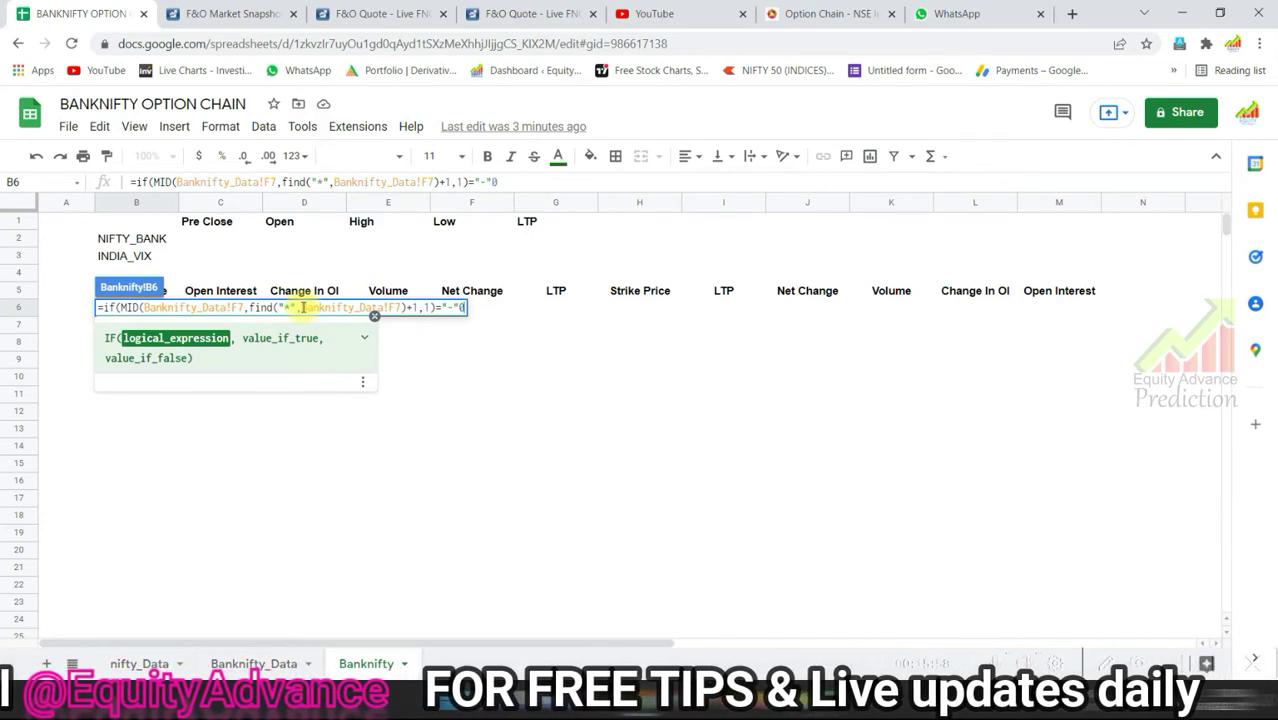
pyautogui.press('BackSpace')
pyautogui.write(',0')
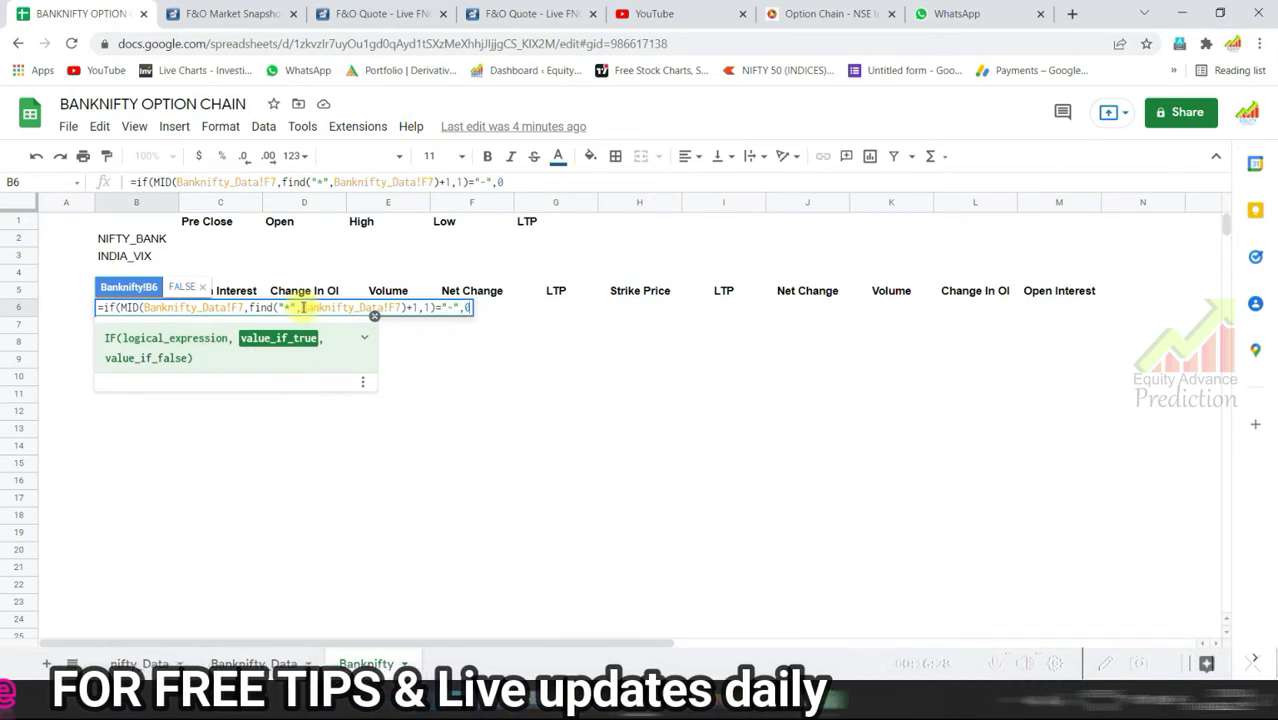
pyautogui.write(',')
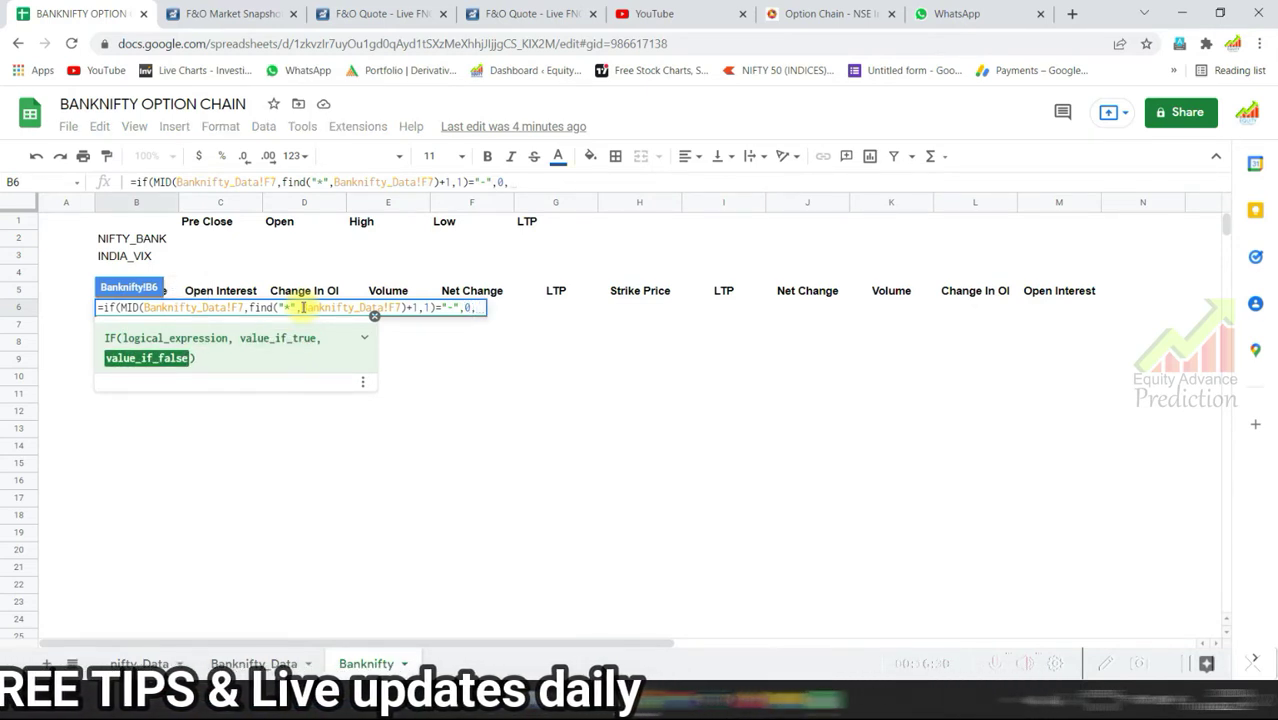
pyautogui.write('mid')
# Add the MID branch using FIND("*")+1 and LEN(Banknifty_Data!F7)-2, ending with +0.
pyautogui.press('Left')
pyautogui.press('Left')
pyautogui.press('Left')
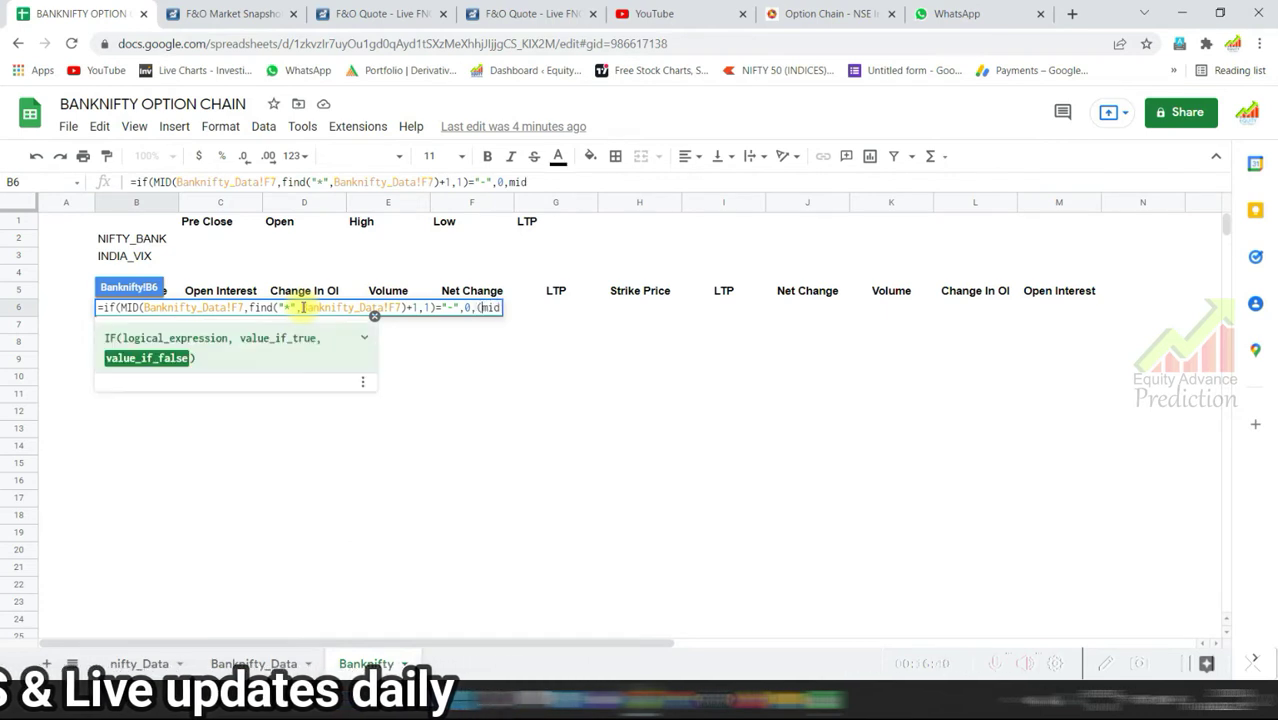
pyautogui.write('(')
pyautogui.press('Right')
pyautogui.press('Right')
pyautogui.press('Right')
pyautogui.write('(')
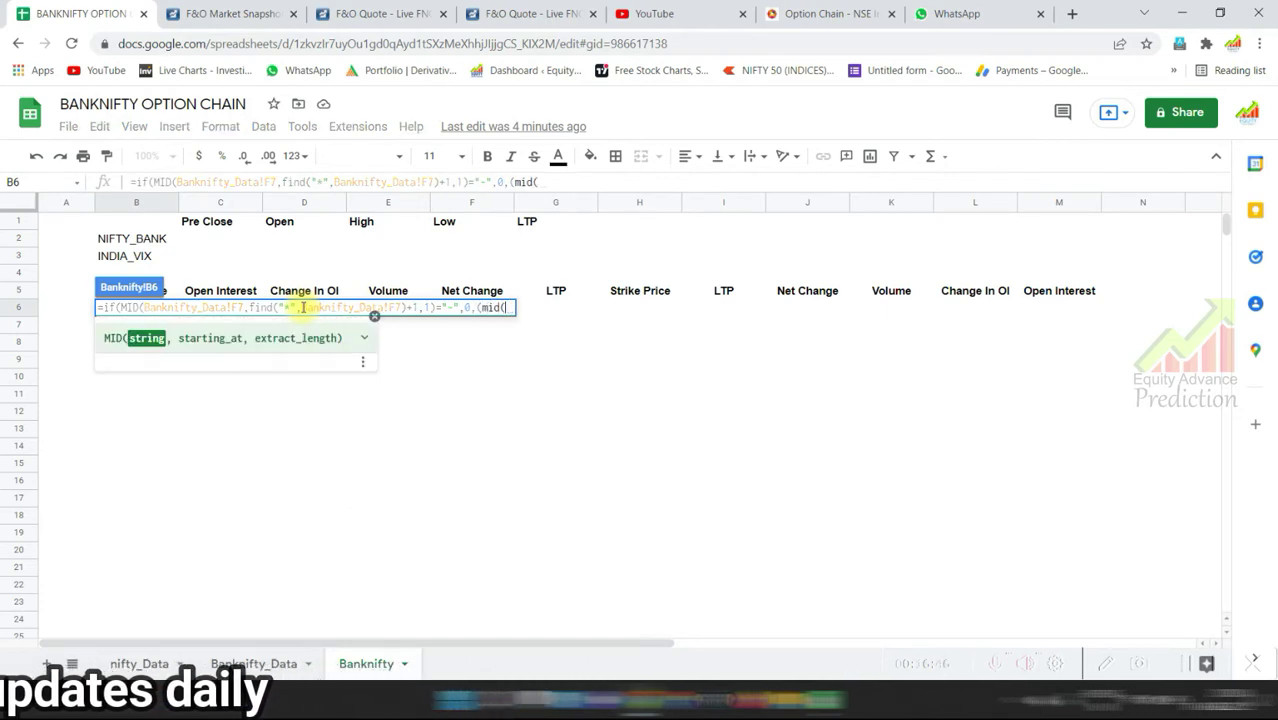
pyautogui.write('Banknifty_Data!F7')
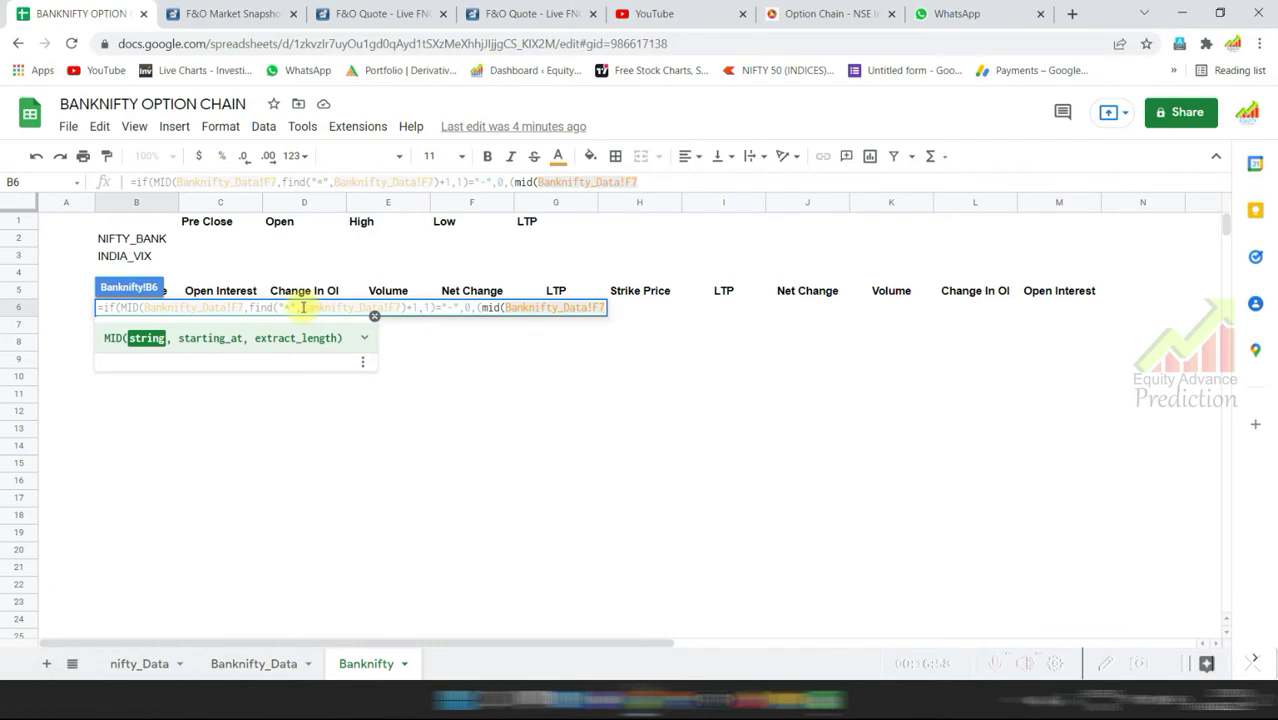
pyautogui.write('(find')
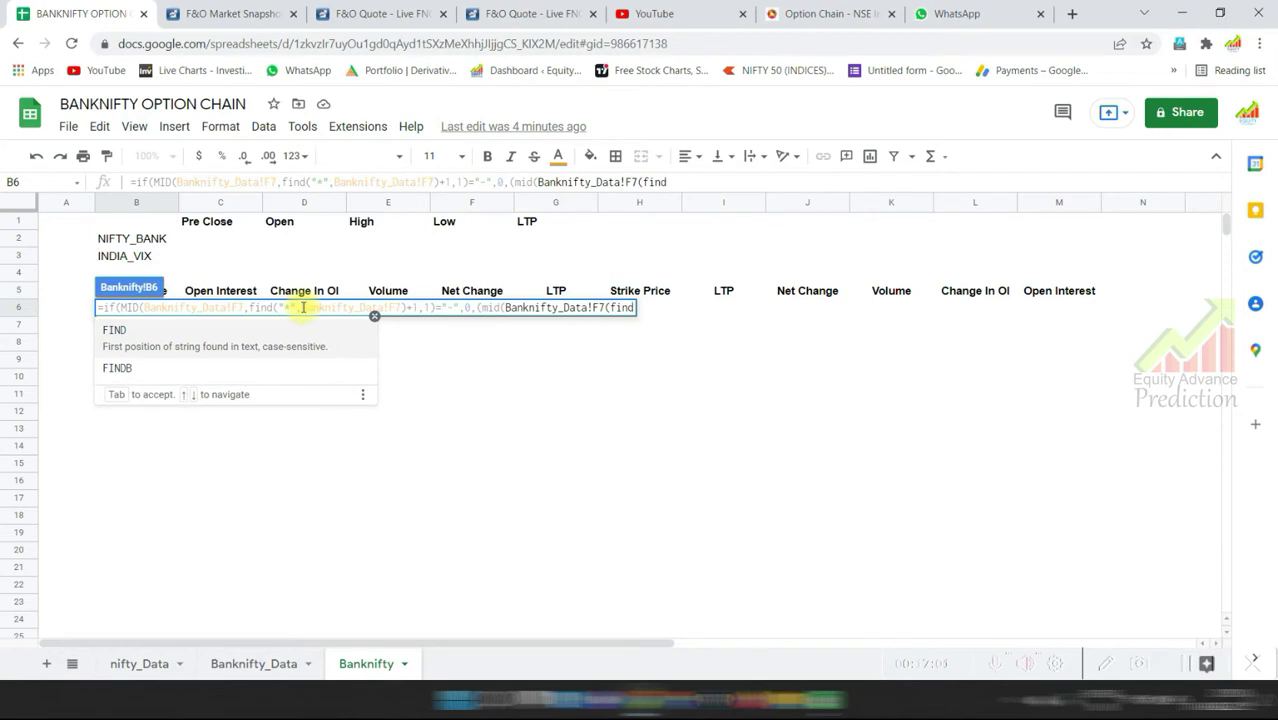
pyautogui.write('(')
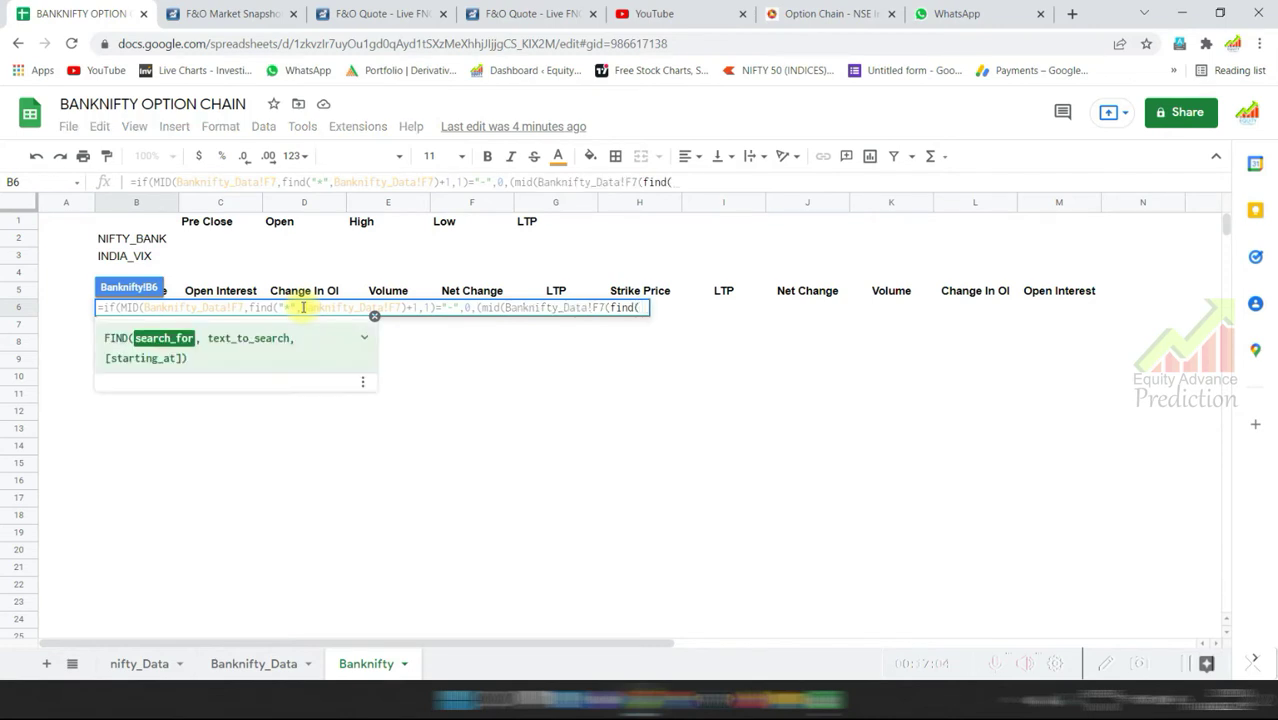
pyautogui.write('"*"')
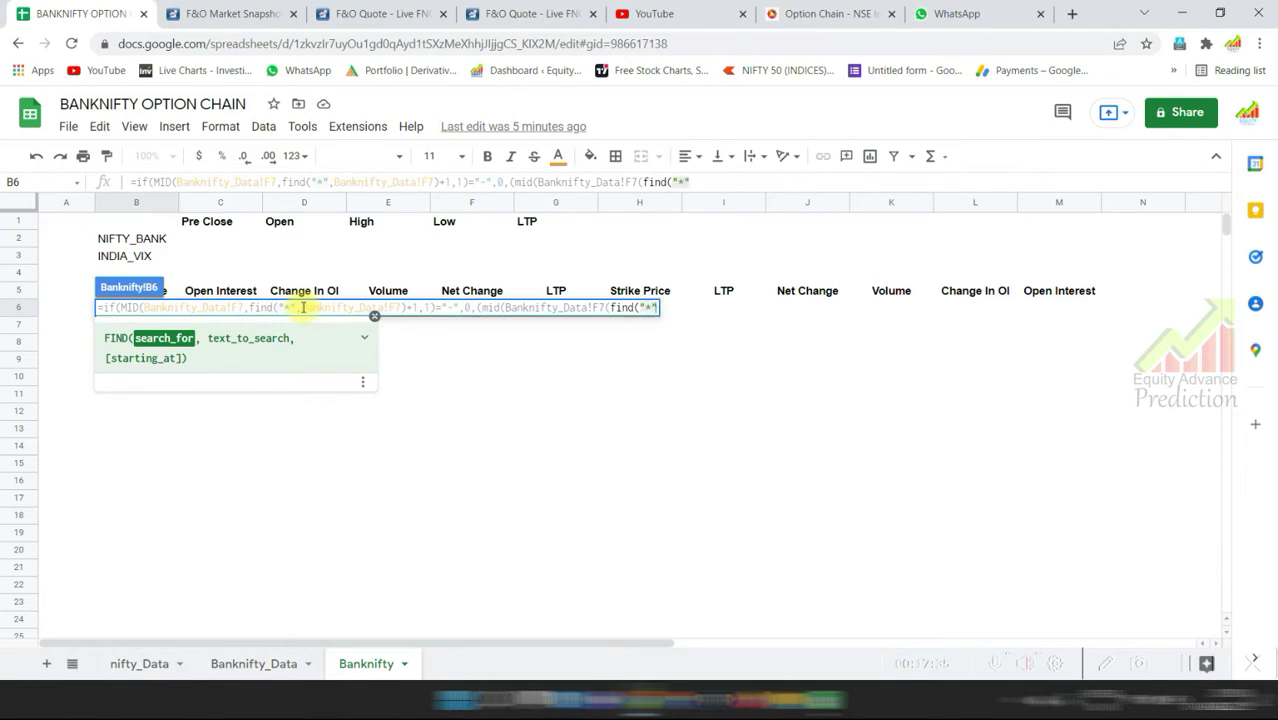
pyautogui.write(',f6)+1')
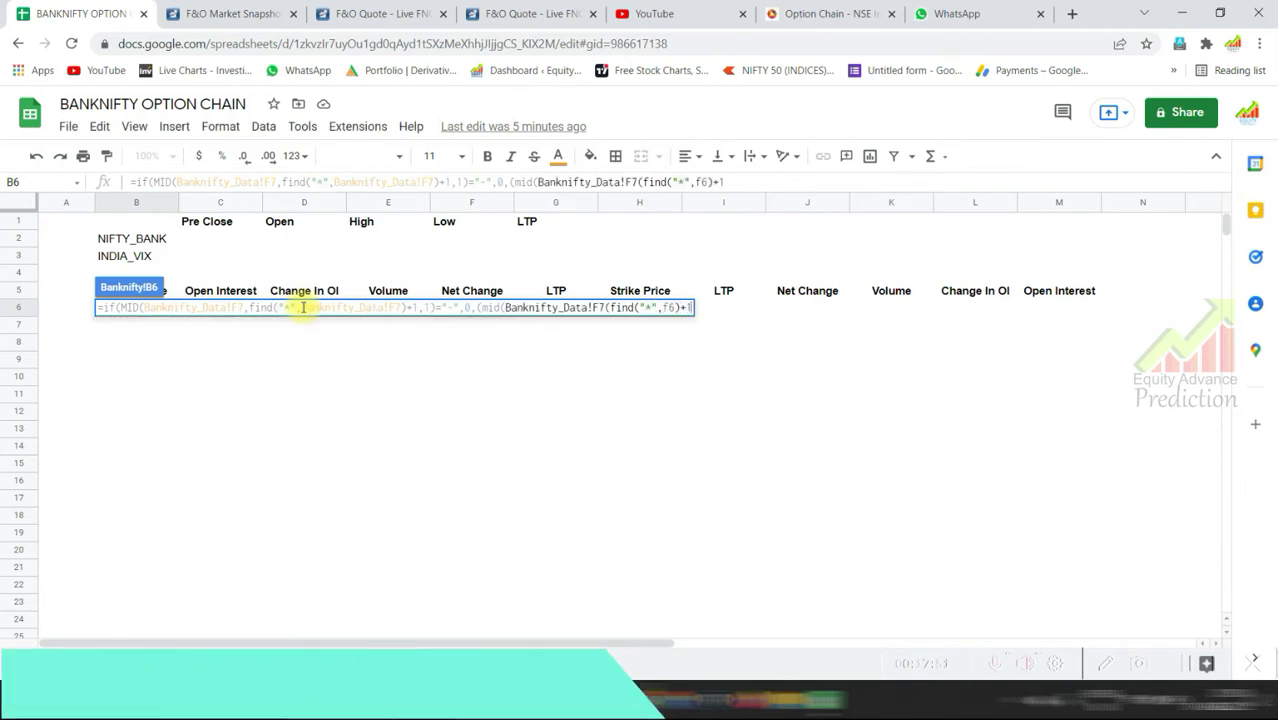
pyautogui.write(',(')
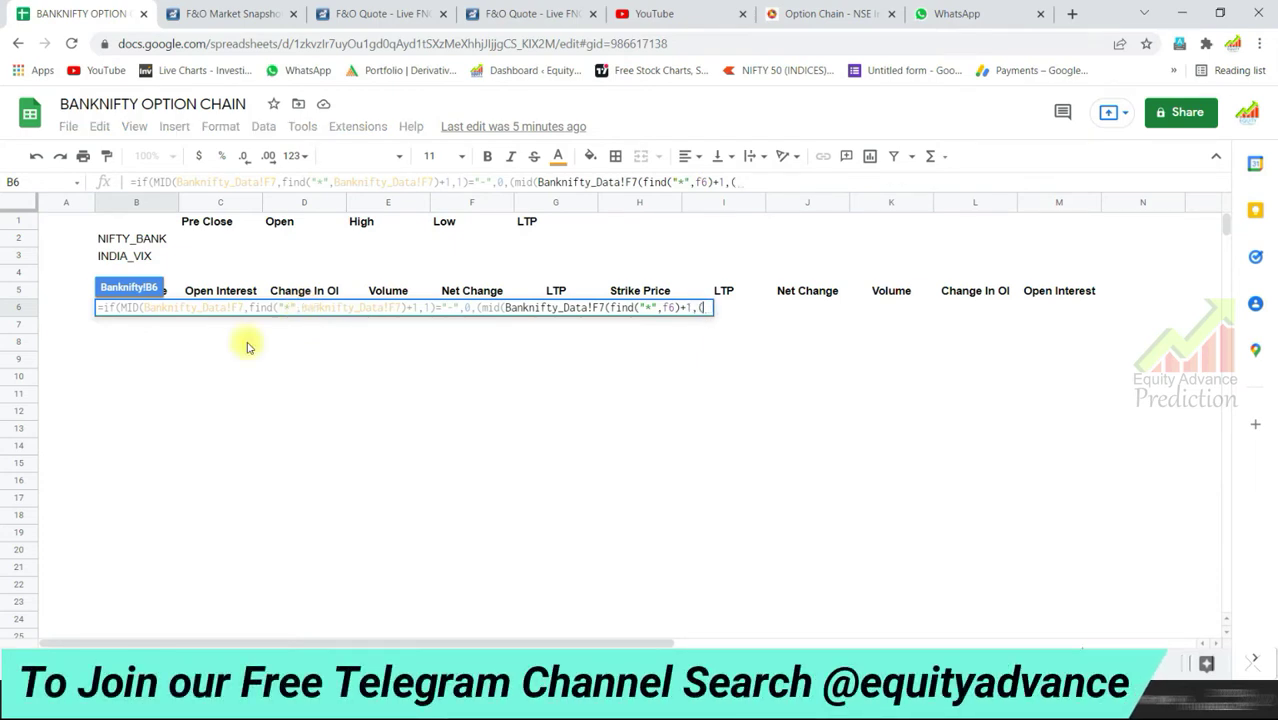
pyautogui.write('len')
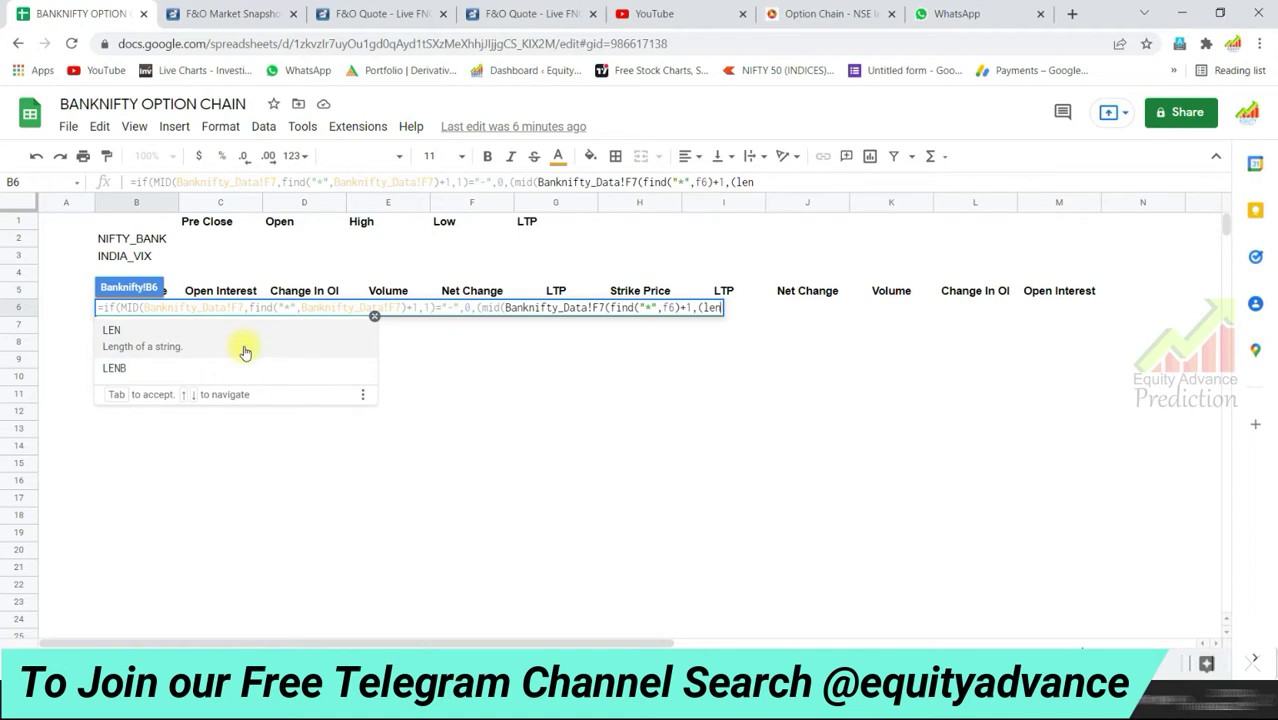
pyautogui.click(172, 338)
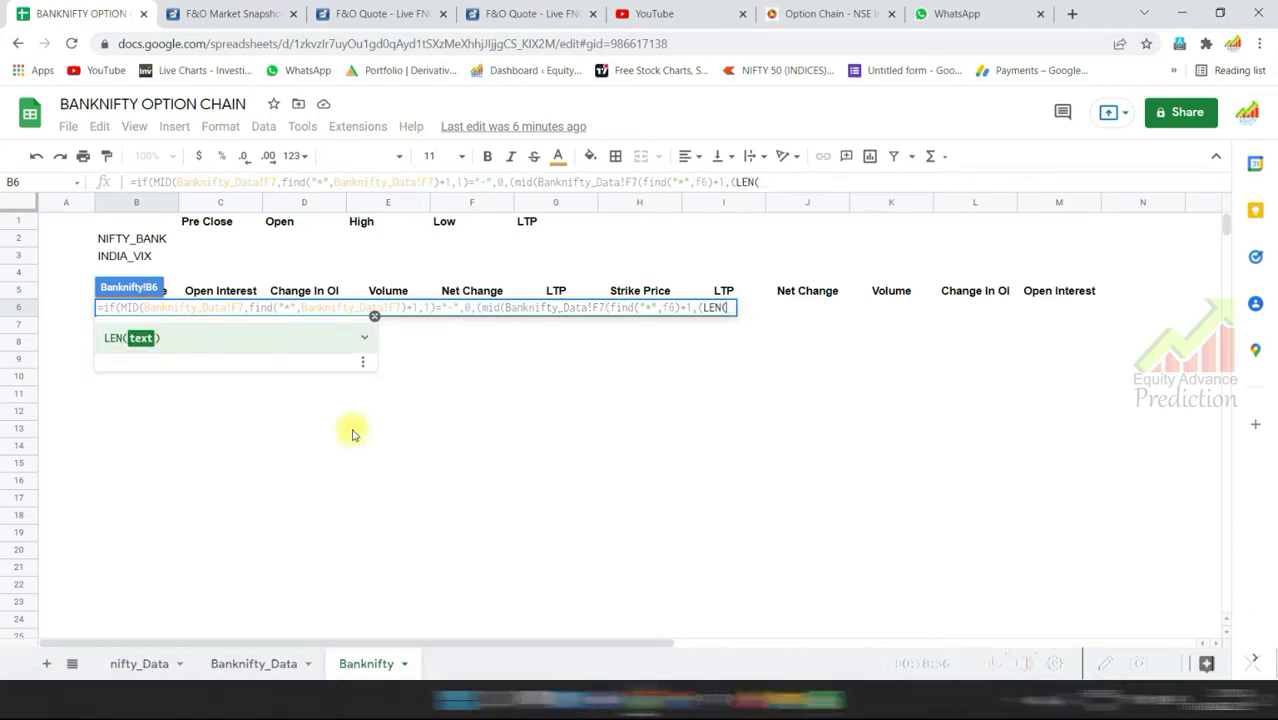
pyautogui.write('Banknifty_Data!F7')
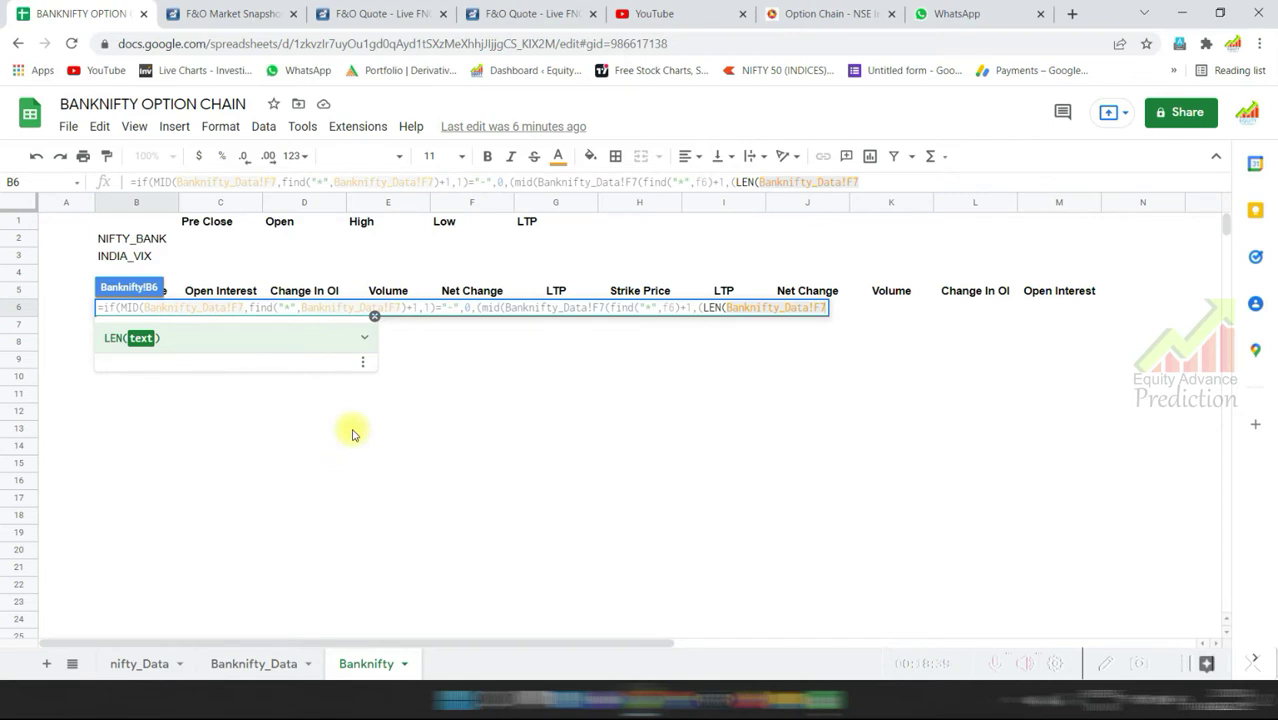
pyautogui.write(')')
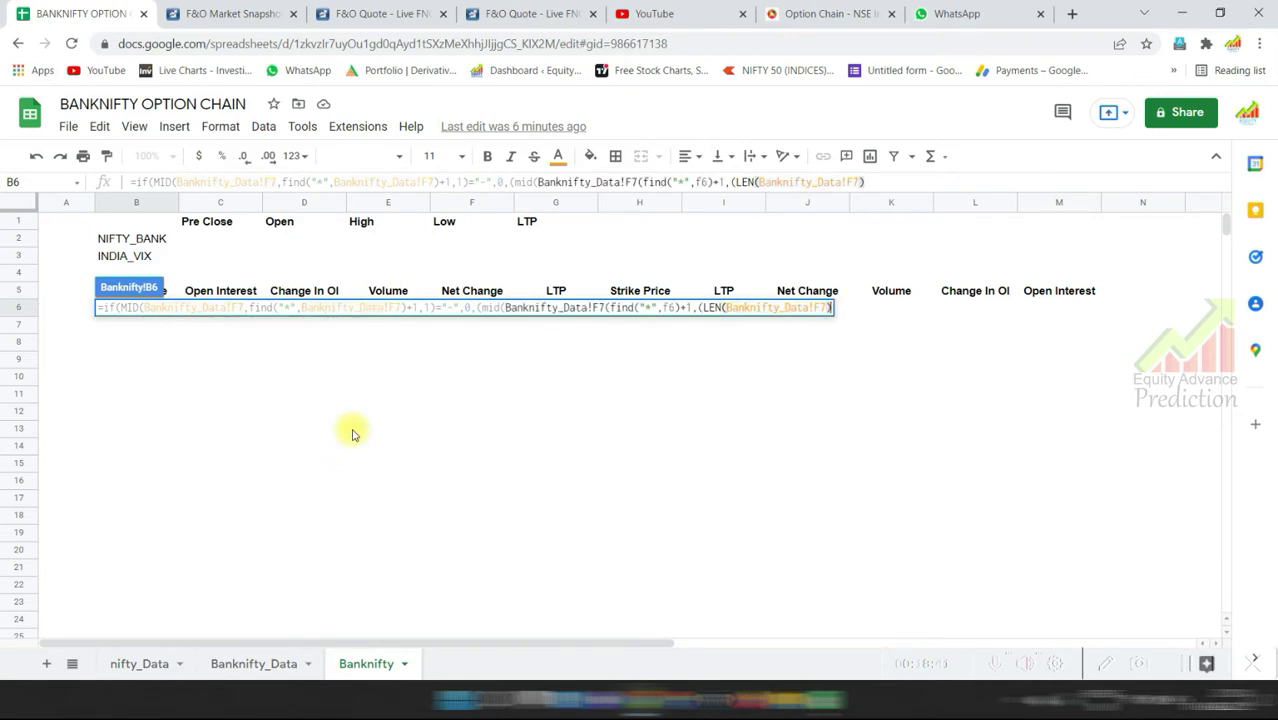
pyautogui.write('-')
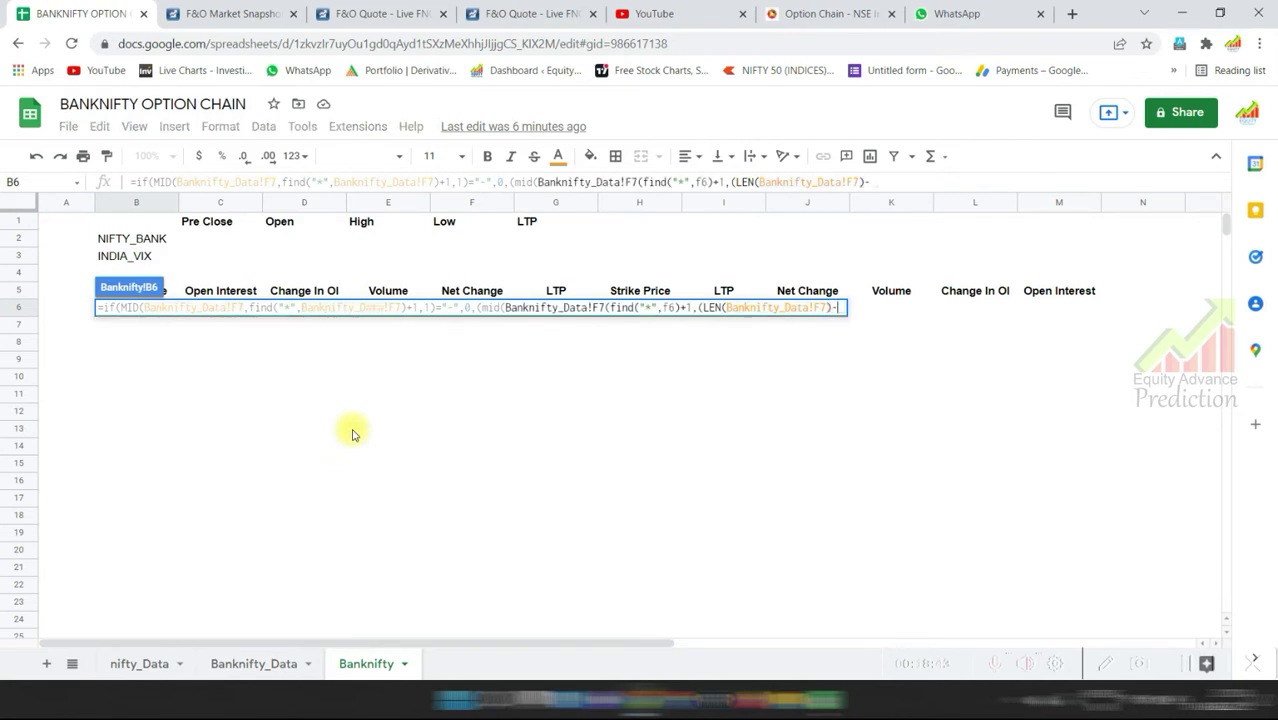
pyautogui.write('2')
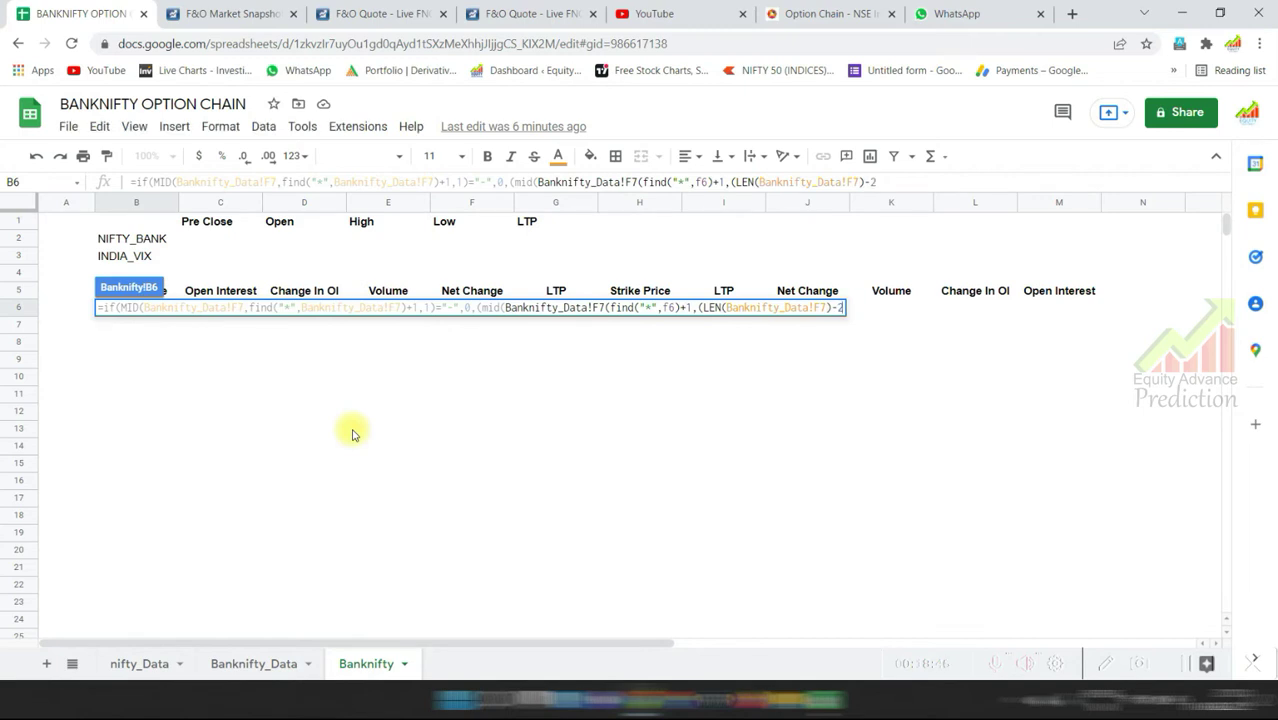
pyautogui.write(')))')
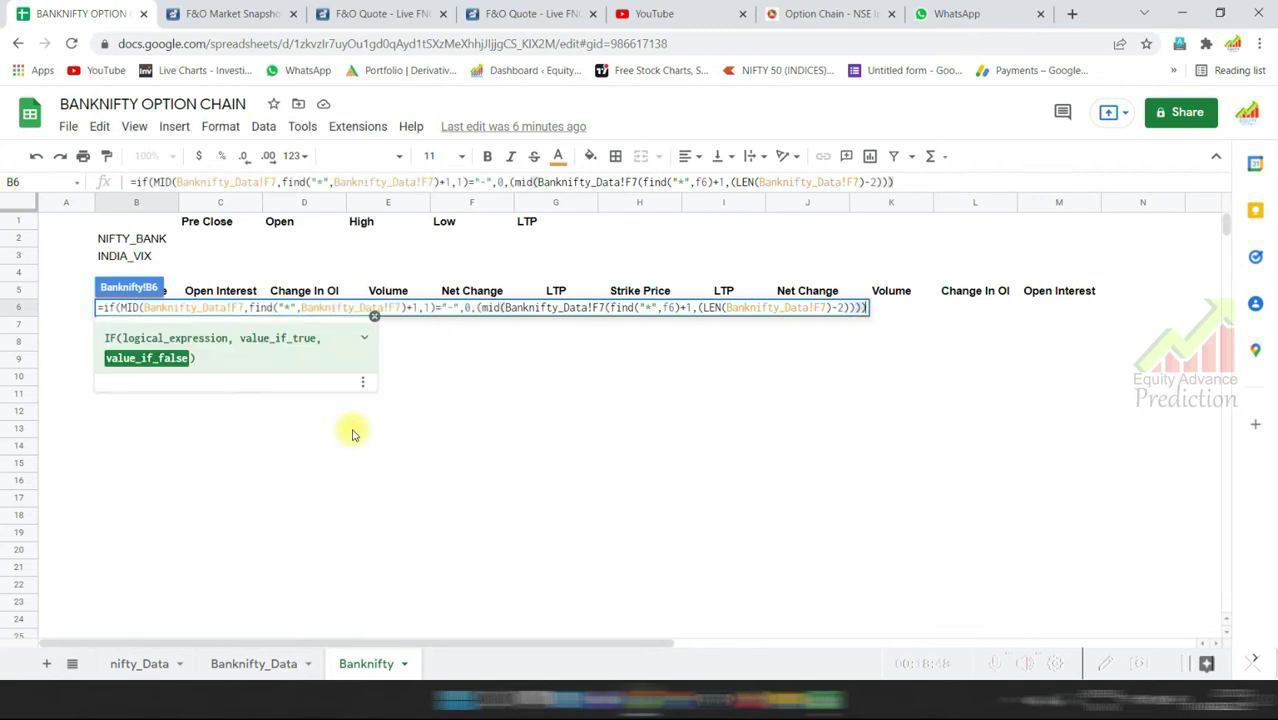
pyautogui.write(')+')
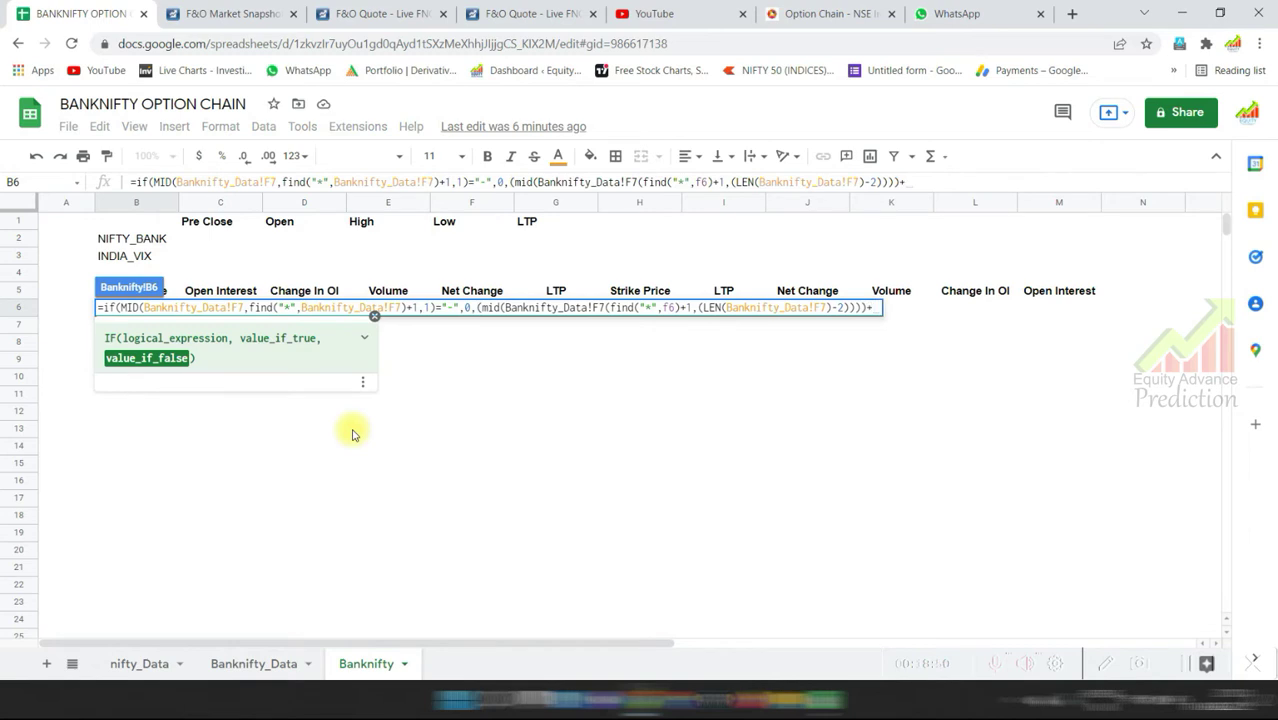
pyautogui.write('0)')
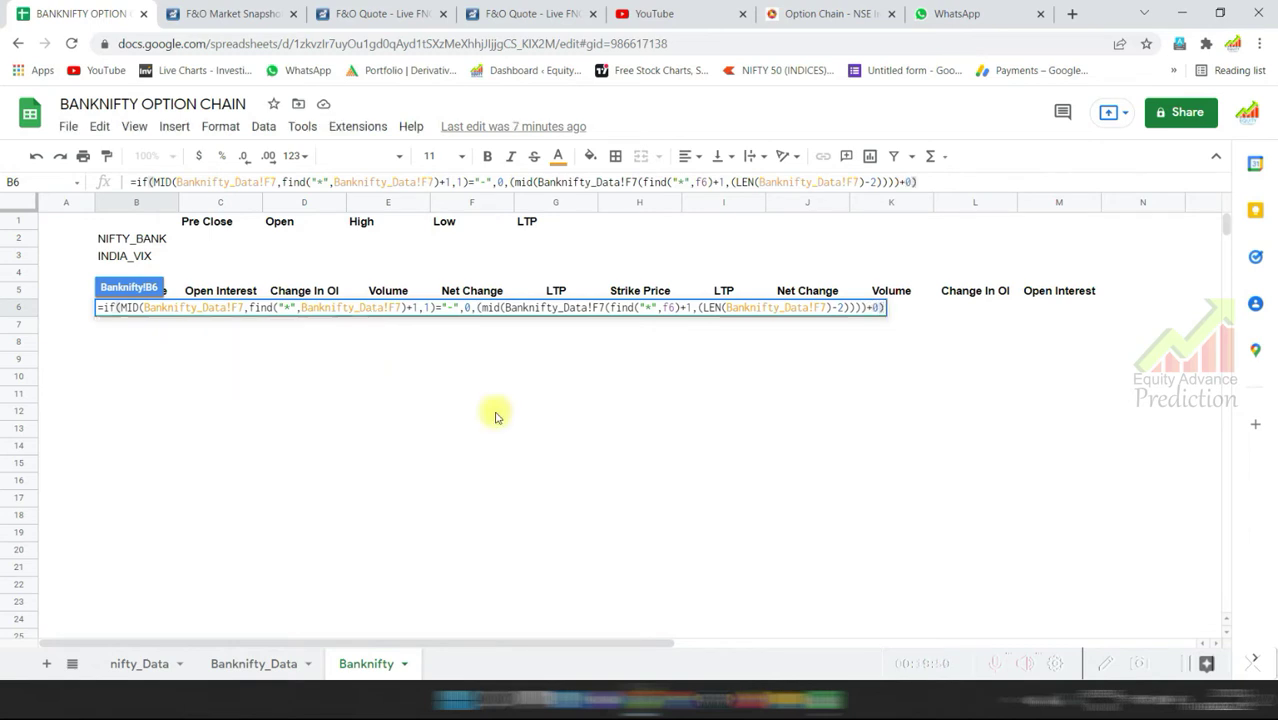
# Replace f6 in the FIND call with Banknifty_Data!F7 and commit B6, which shows 26000.
pyautogui.doubleClick(668, 307)
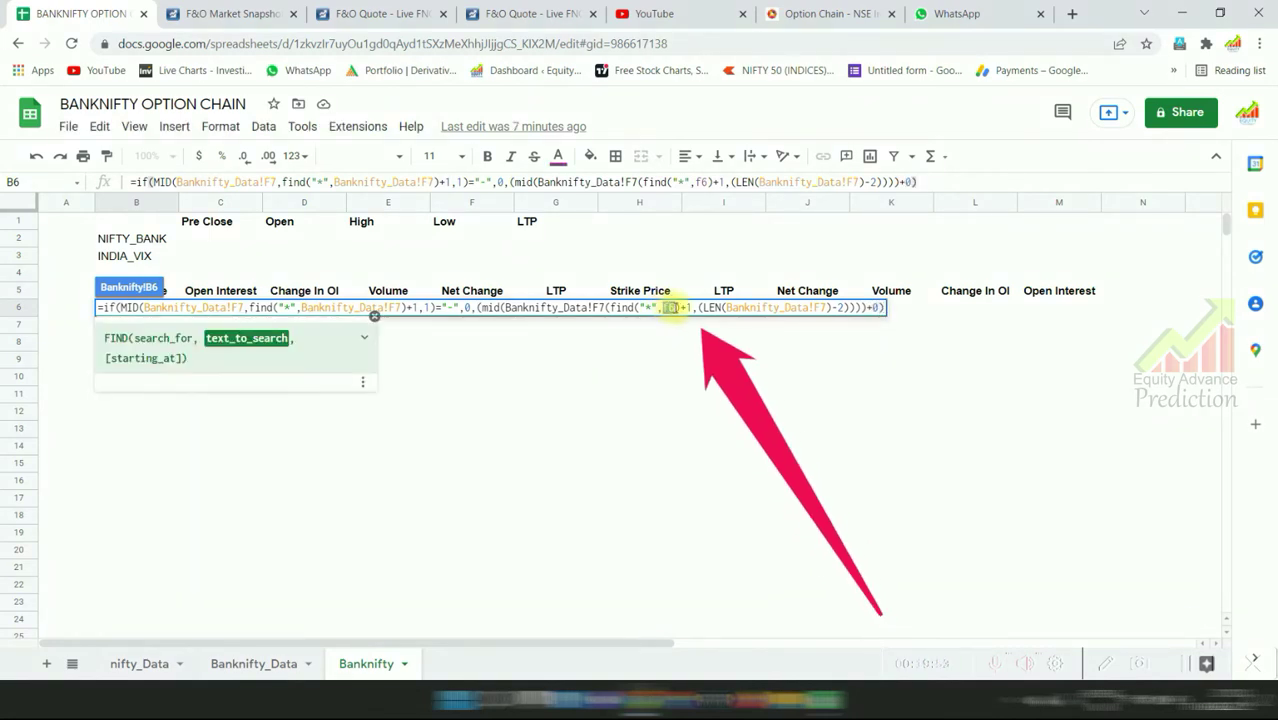
pyautogui.write('Banknifty_Data!F7')
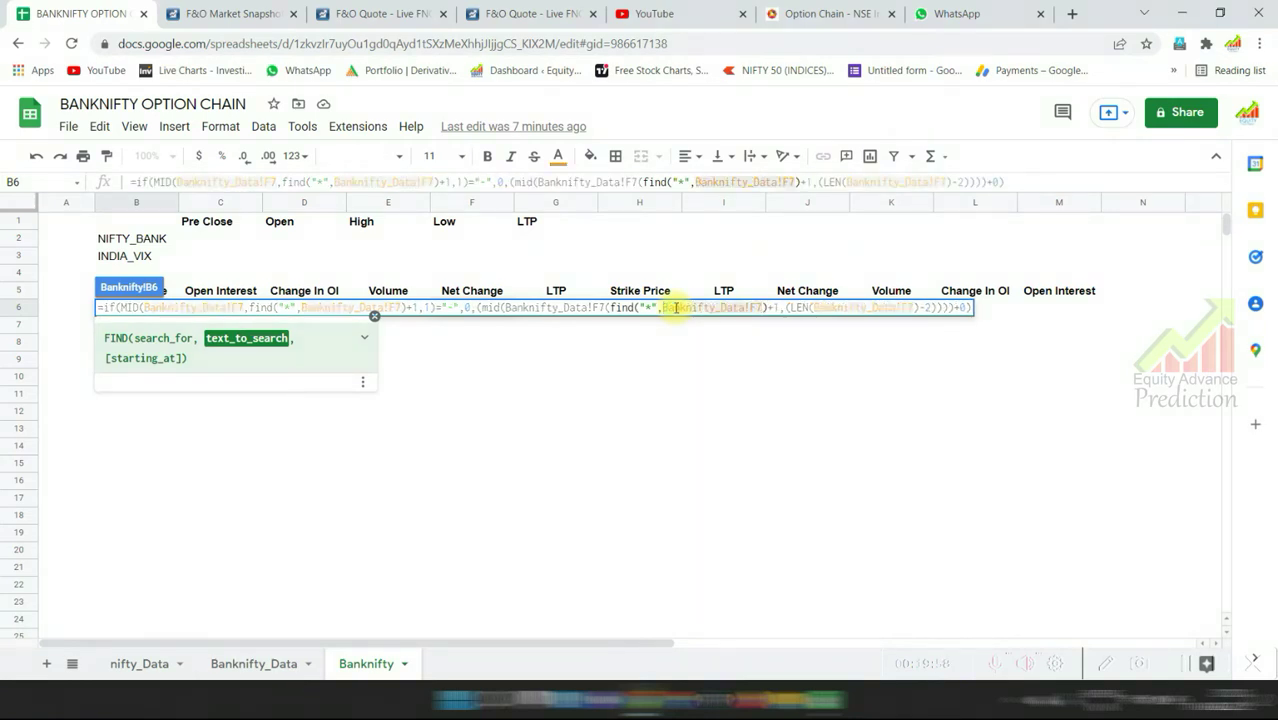
pyautogui.click(606, 308)
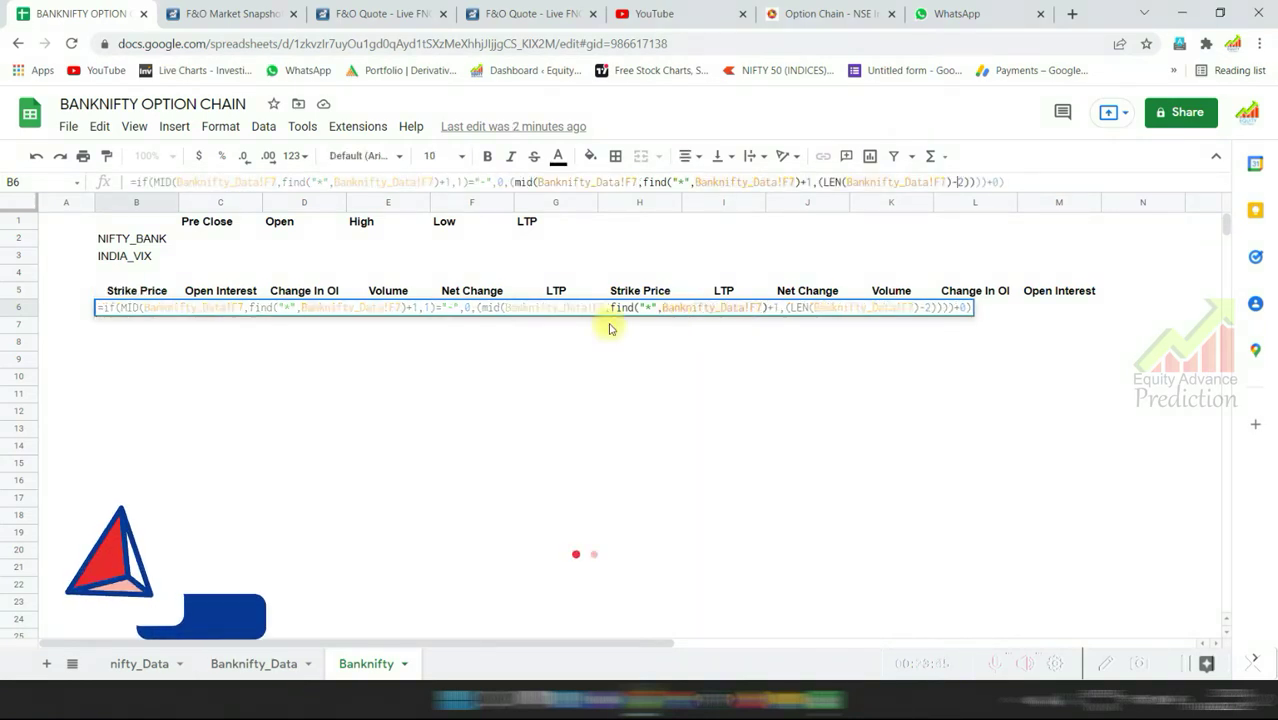
pyautogui.write(',')
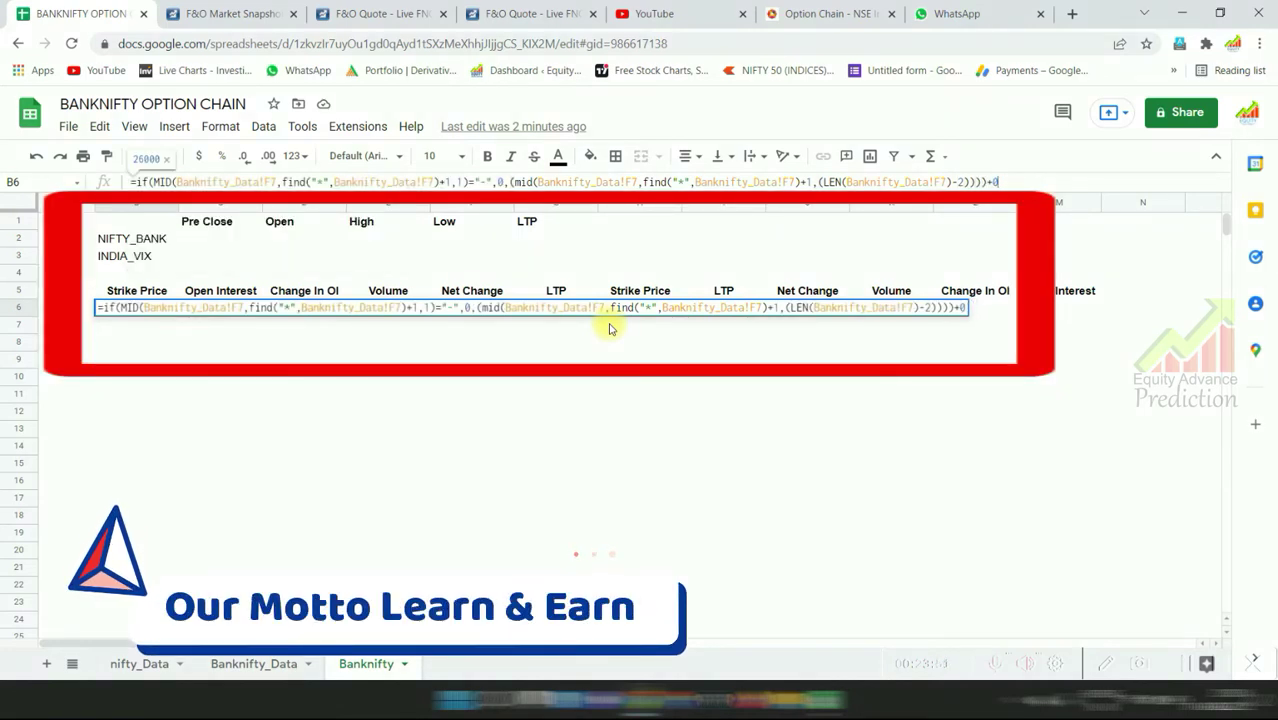
pyautogui.press('Return')
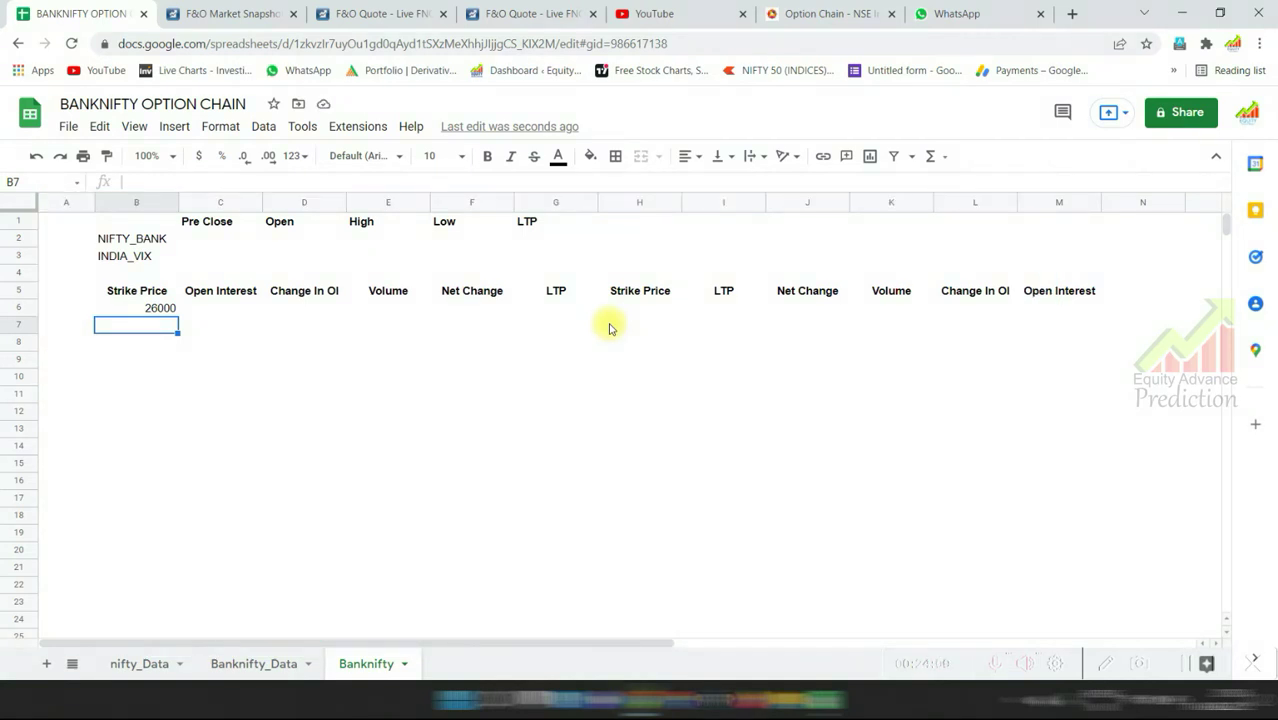
pyautogui.click(149, 313)
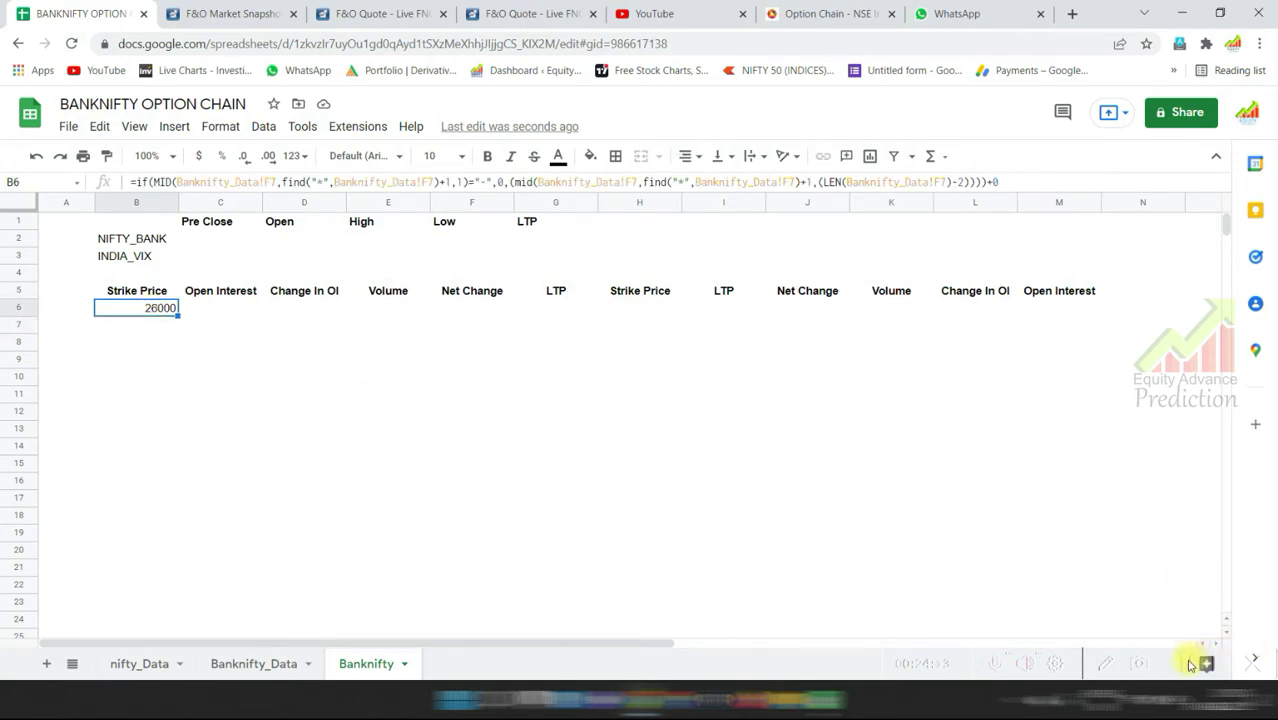
# Check in Banknifty_Data that row 133 is the last data row.
pyautogui.click(245, 665)
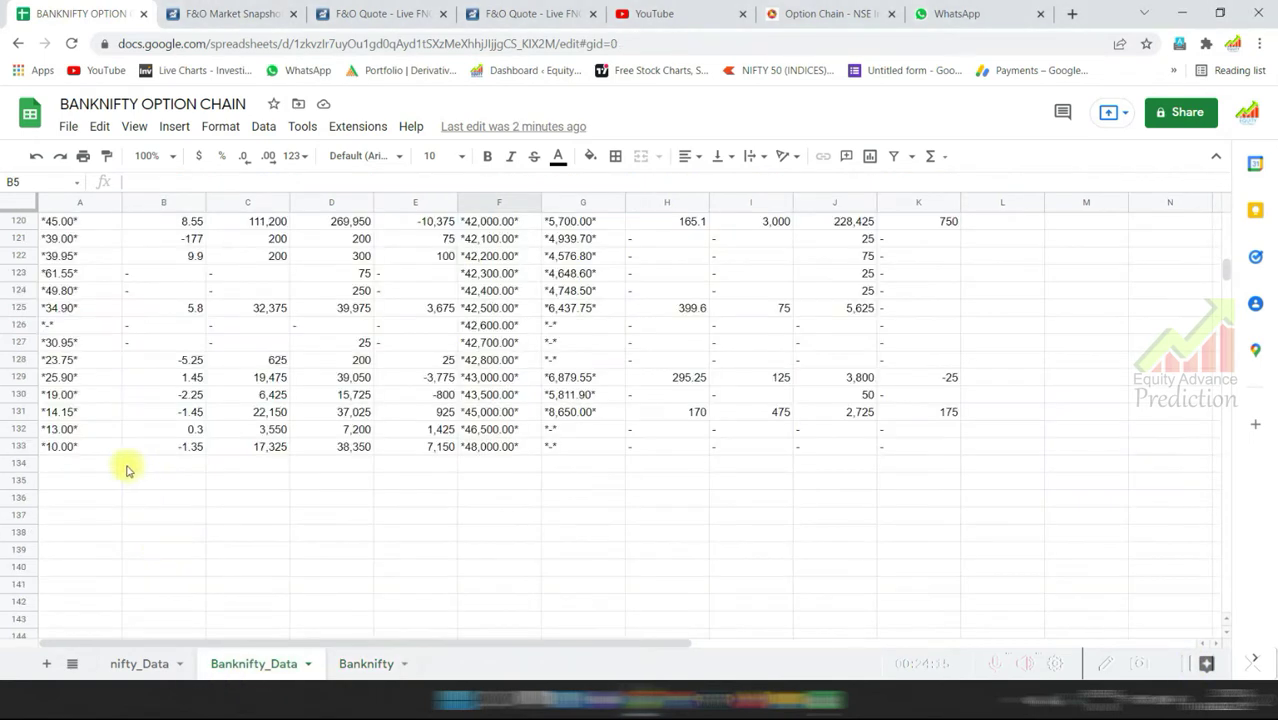
pyautogui.press('Return')
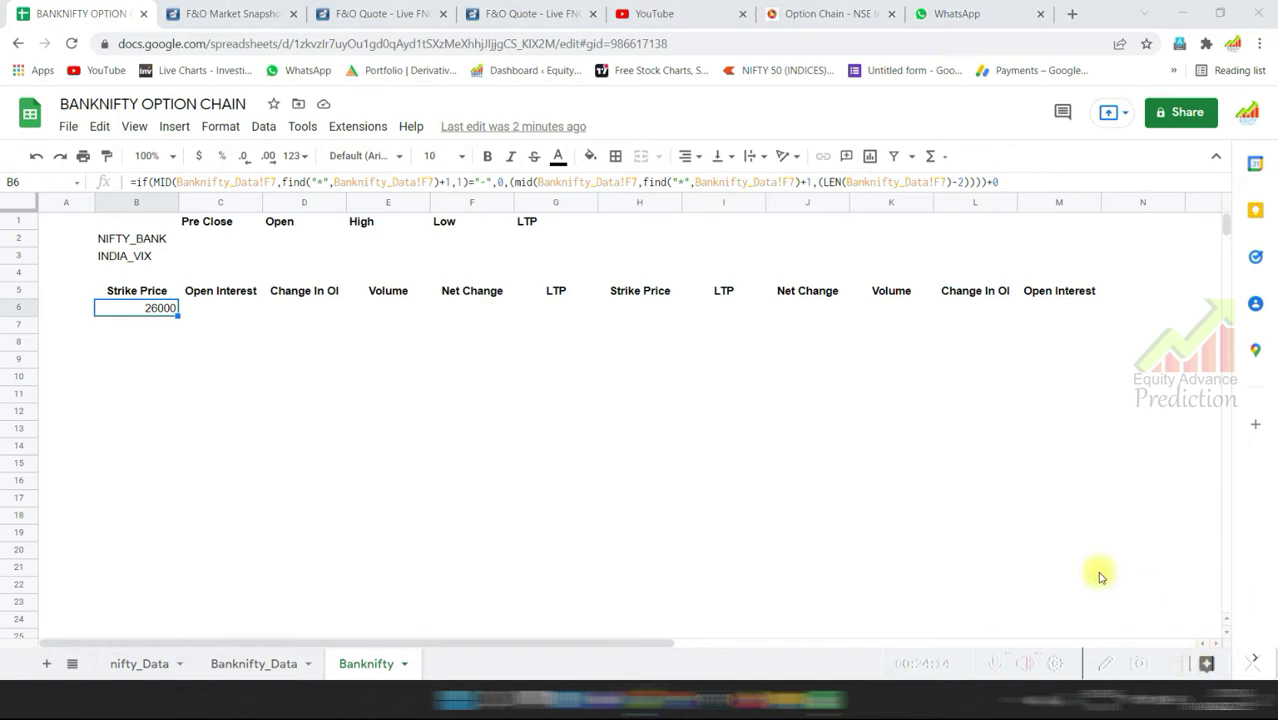
pyautogui.click(220, 664)
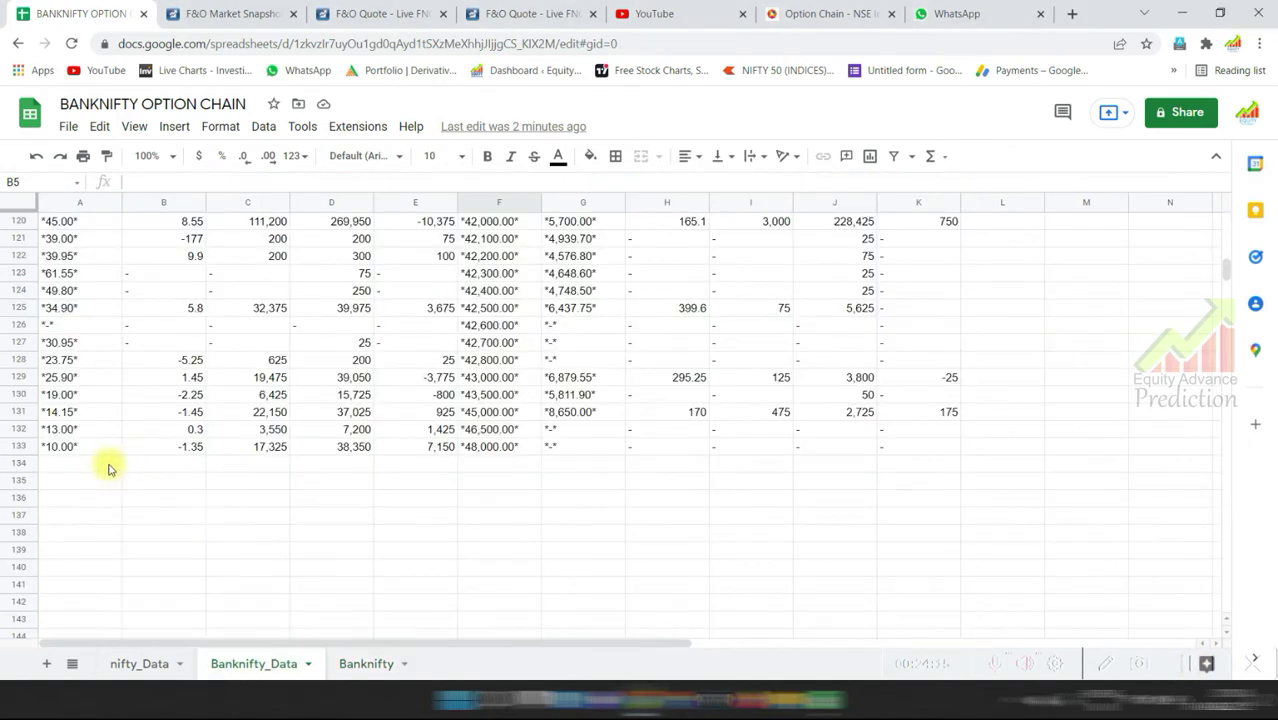
pyautogui.click(22, 447)
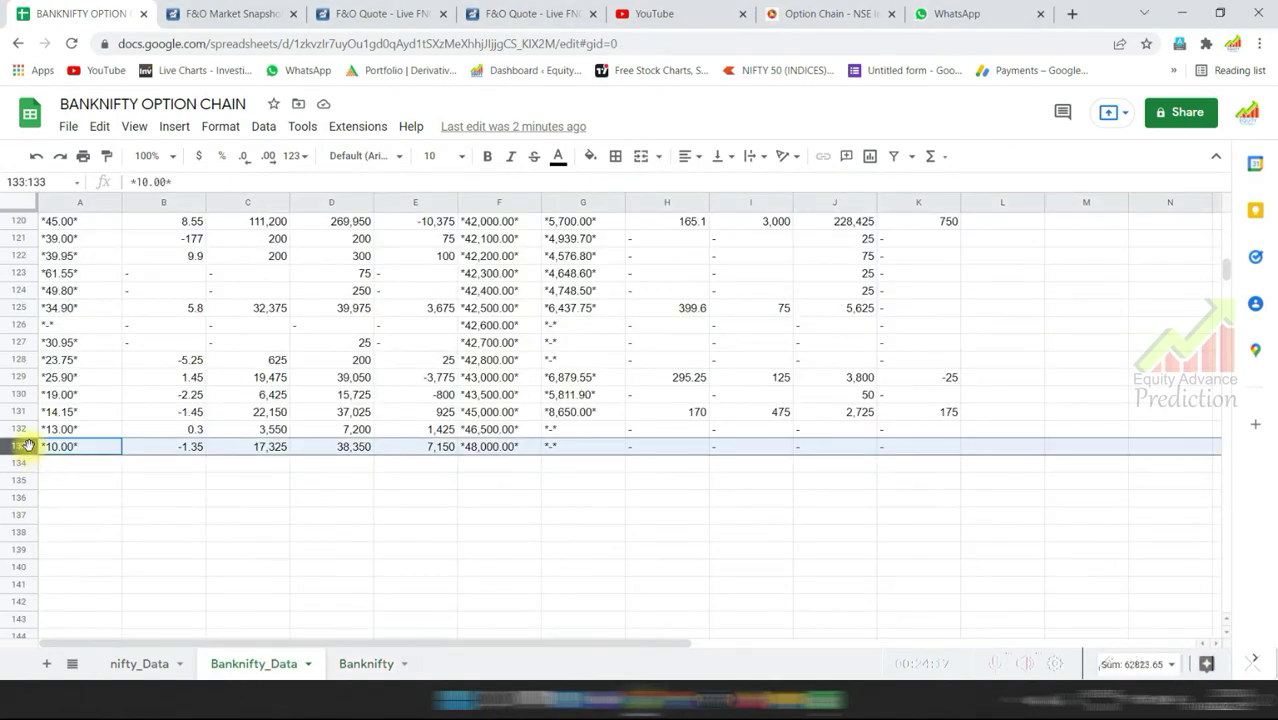
pyautogui.click(350, 664)
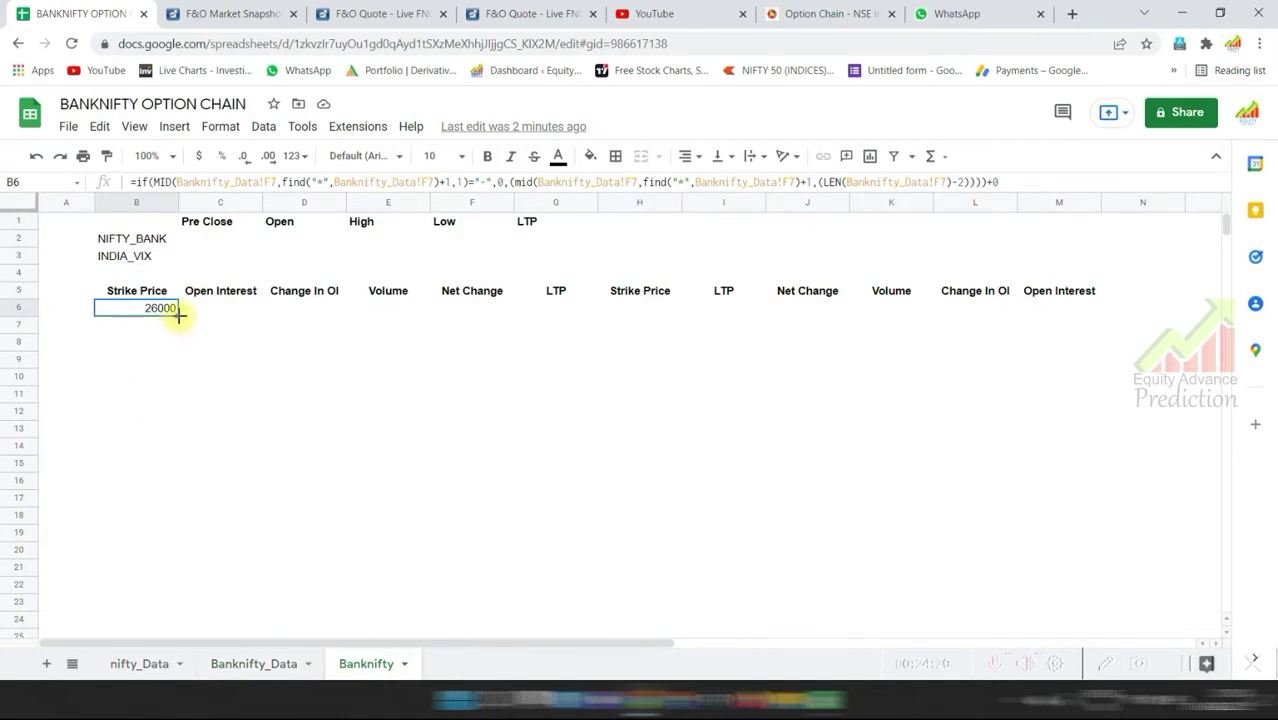
# Fill the B6 strike formula down column B to row 135.
pyautogui.moveTo(178, 313); pyautogui.dragTo(180, 699)
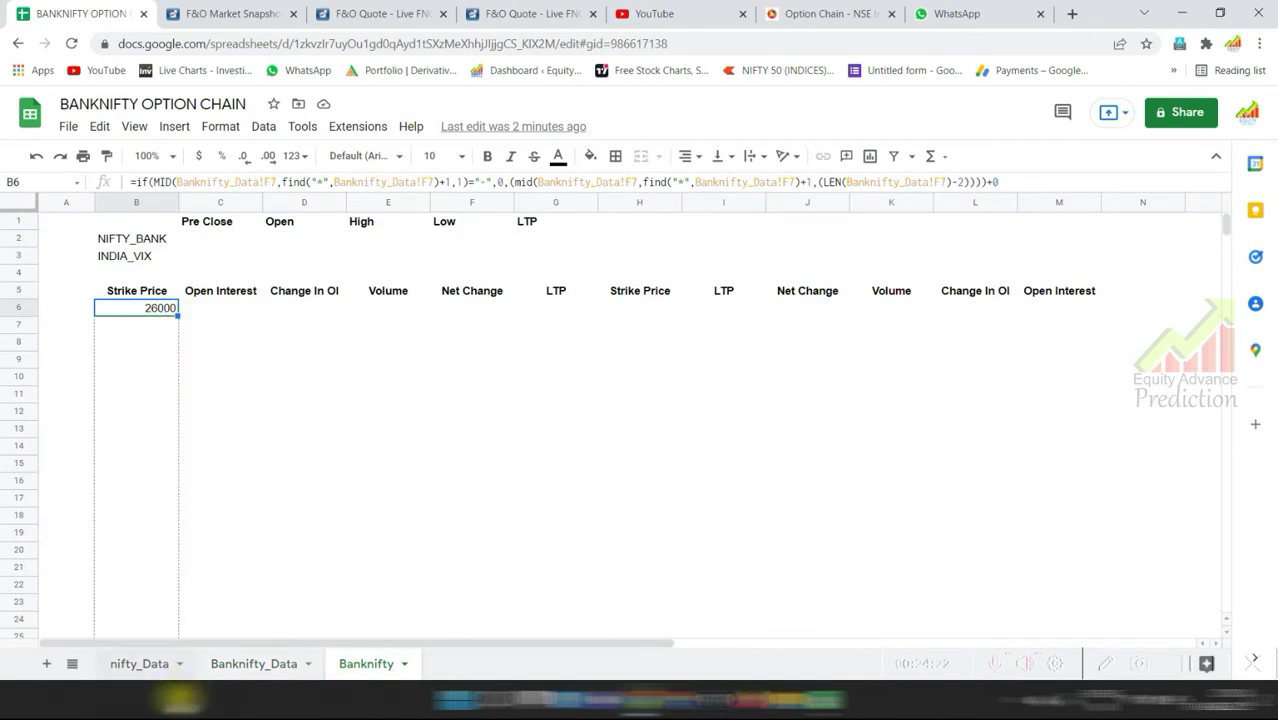
pyautogui.scroll(-19, 180, 698)
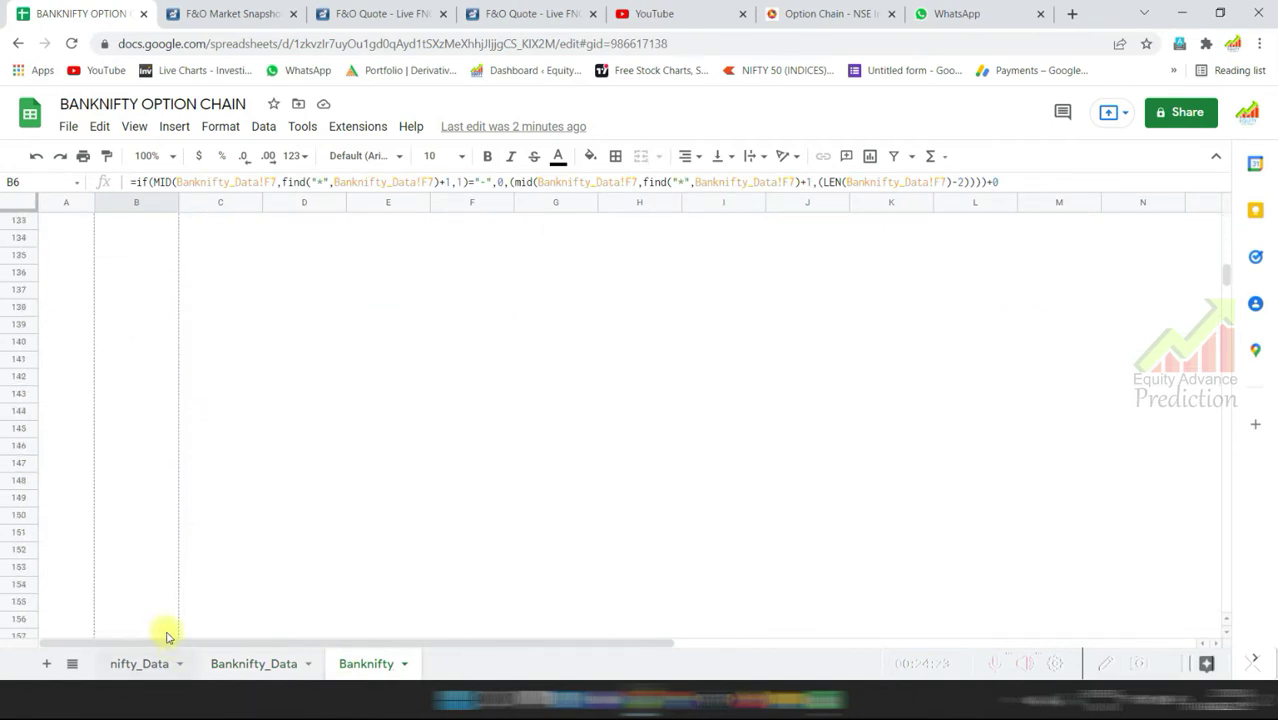
pyautogui.moveTo(163, 574)
pyautogui.mouseDown()
pyautogui.moveTo(169, 378)
pyautogui.moveTo(172, 434)
pyautogui.mouseUp()
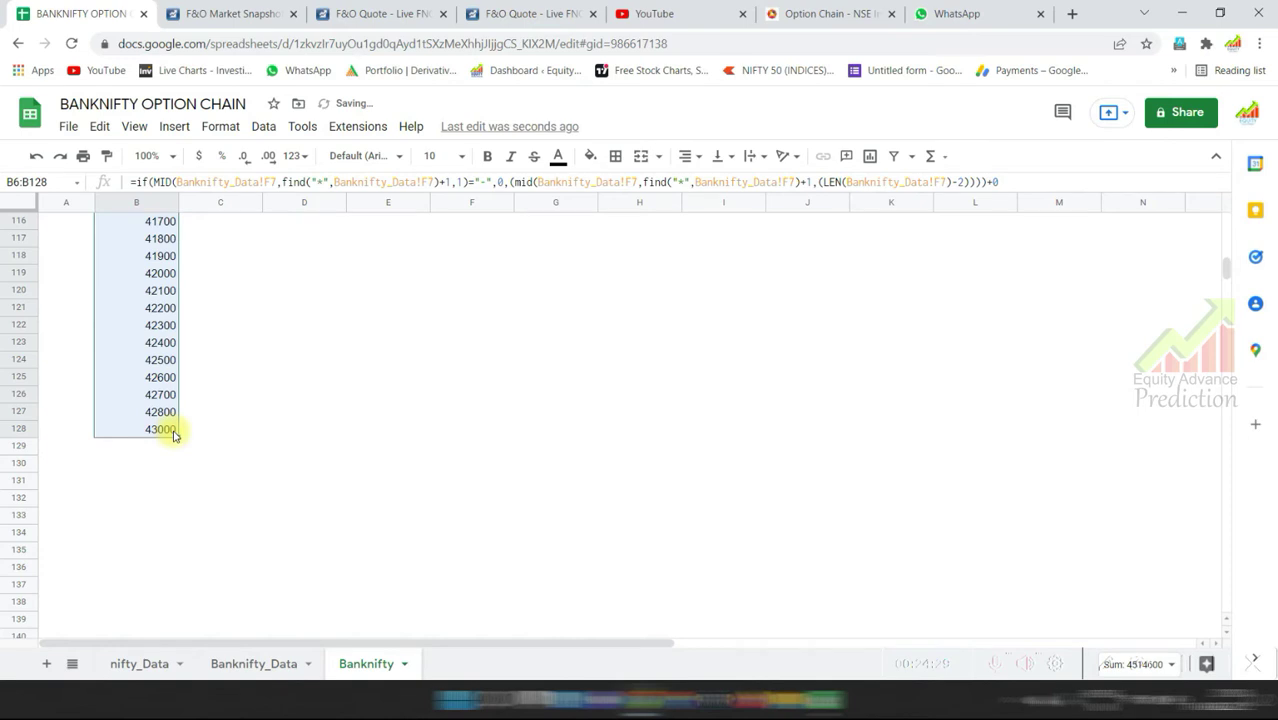
pyautogui.scroll(2, 442, 436)
pyautogui.scroll(7, 442, 436)
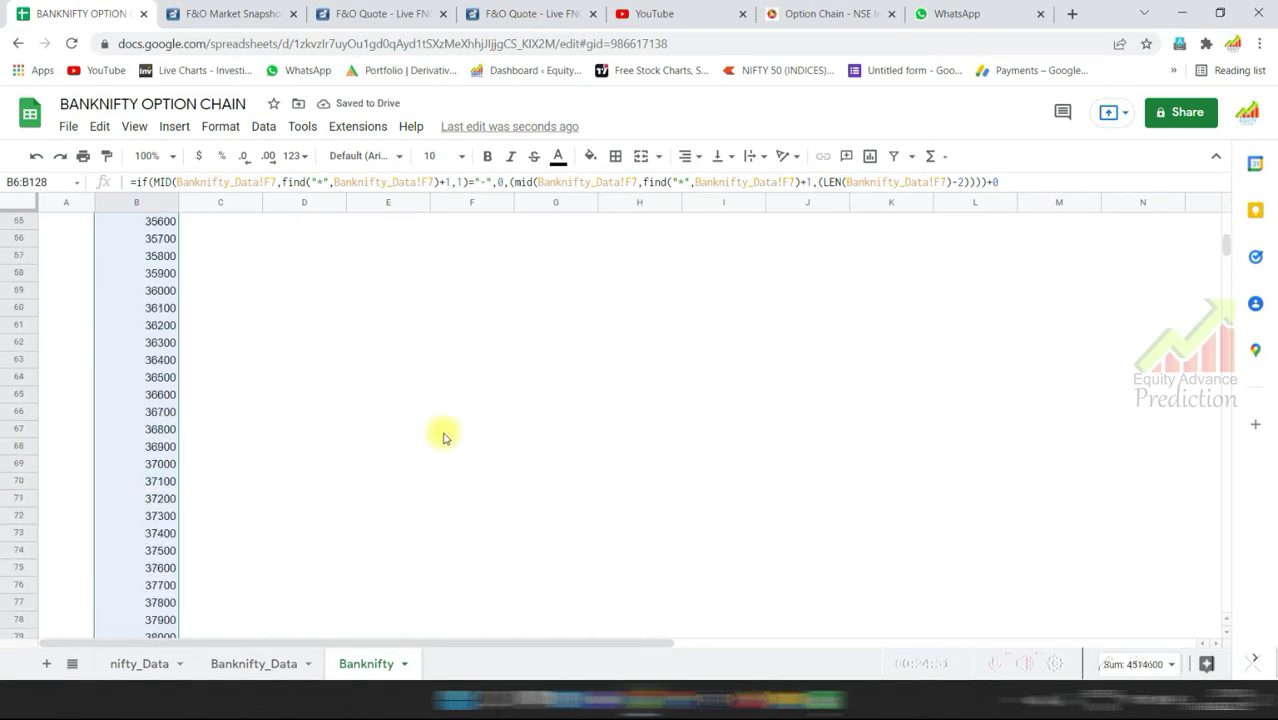
pyautogui.scroll(6, 445, 439)
pyautogui.scroll(5, 442, 434)
pyautogui.scroll(-20, 822, 470)
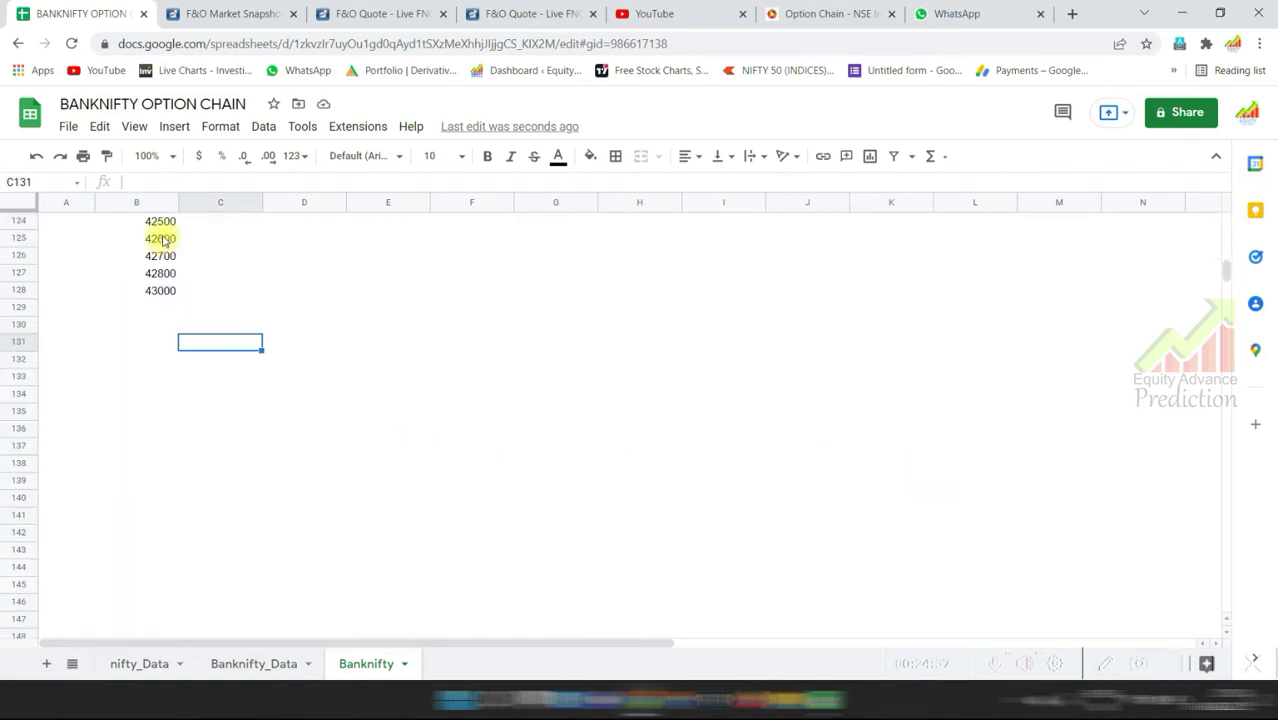
pyautogui.moveTo(150, 238)
pyautogui.mouseDown()
pyautogui.moveTo(174, 300)
pyautogui.moveTo(186, 405)
pyautogui.moveTo(197, 402)
pyautogui.mouseUp()
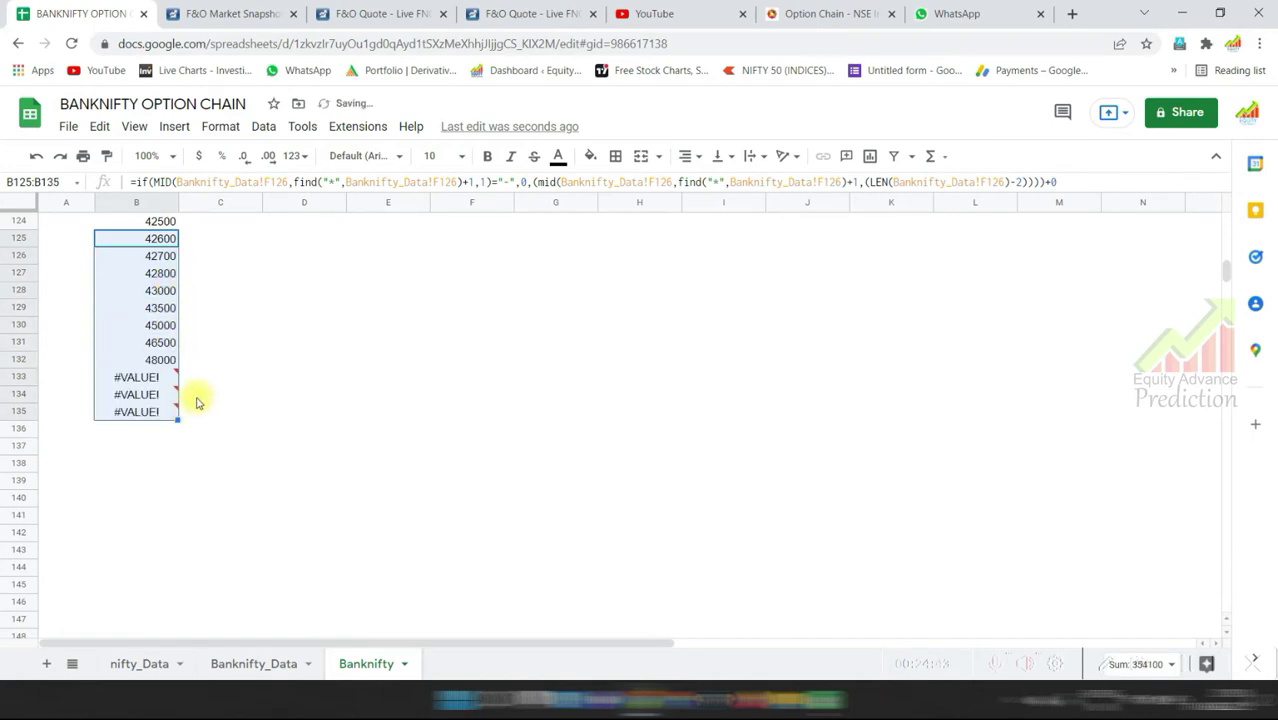
# Compare column B's last strikes with Banknifty_Data cell F132 and adjust the fill at row 132.
pyautogui.click(199, 400)
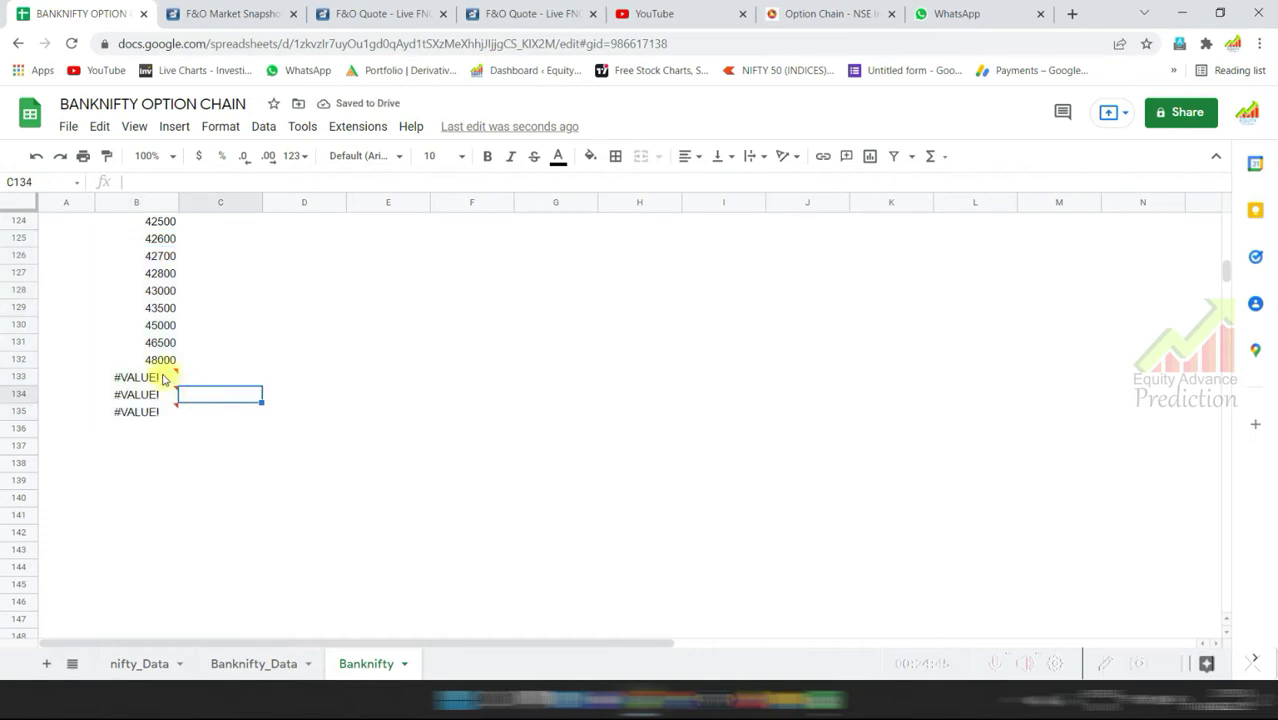
pyautogui.click(163, 378)
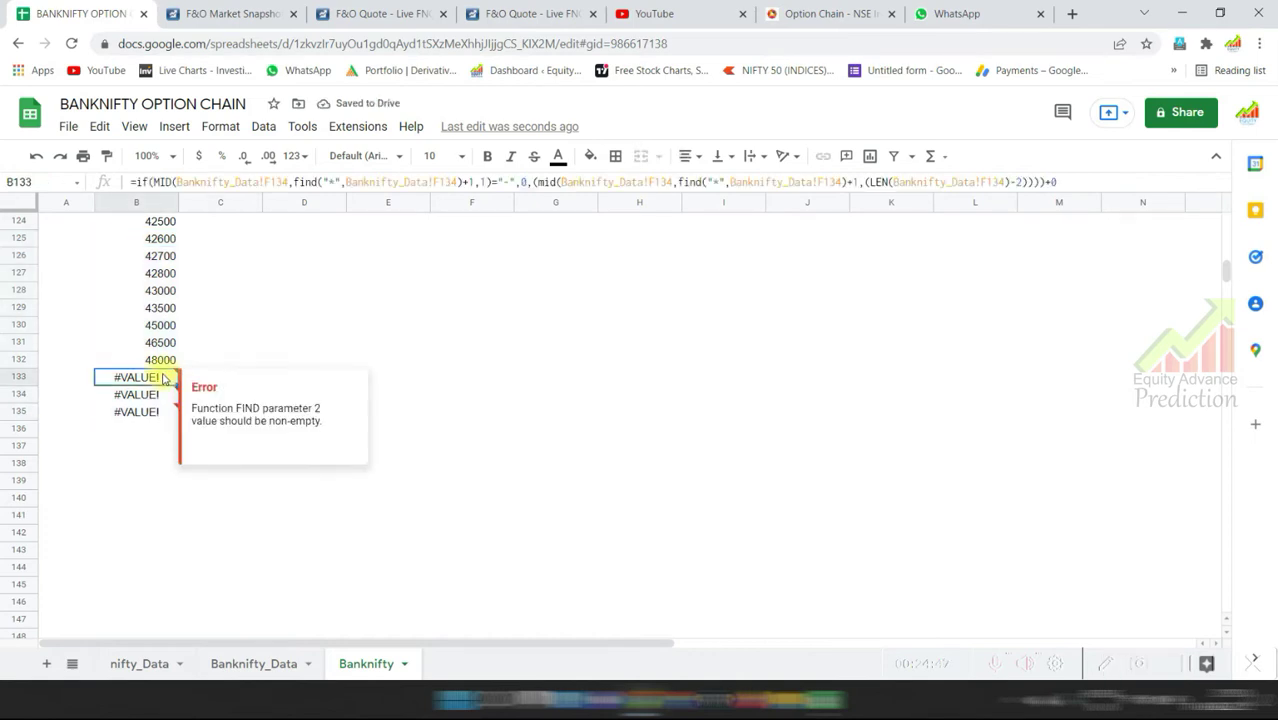
pyautogui.moveTo(163, 414)
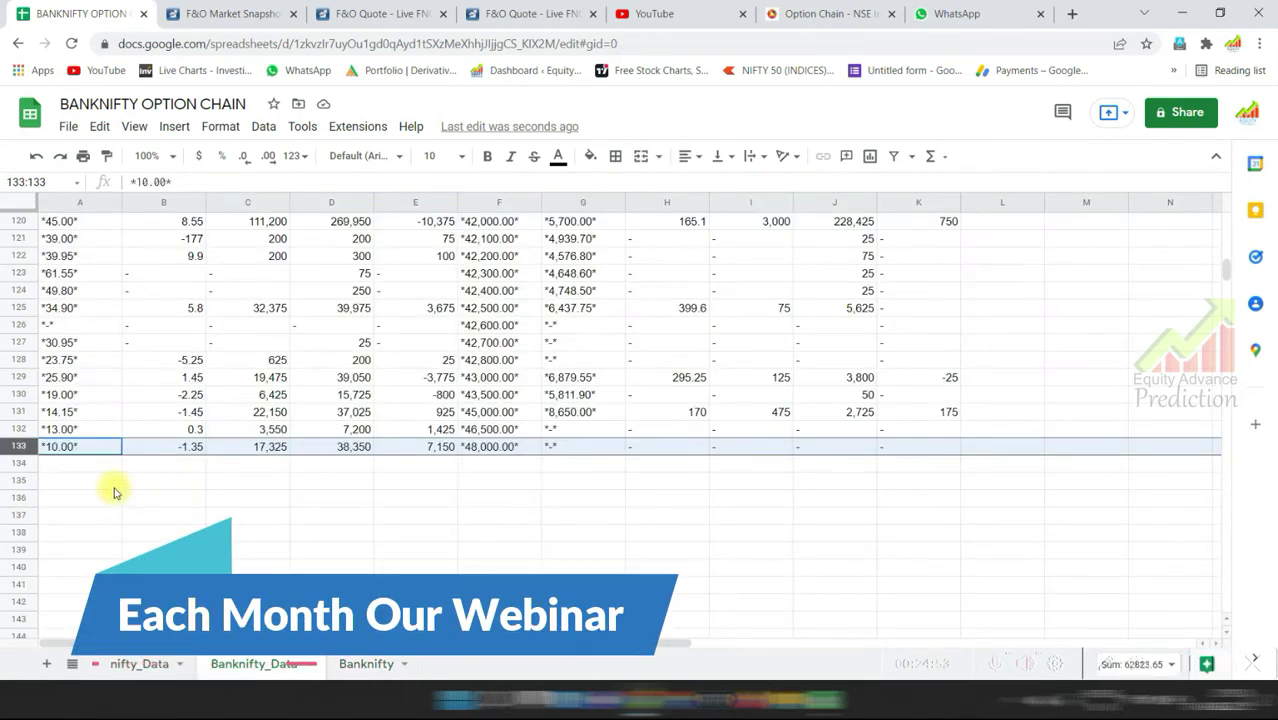
pyautogui.click(352, 664)
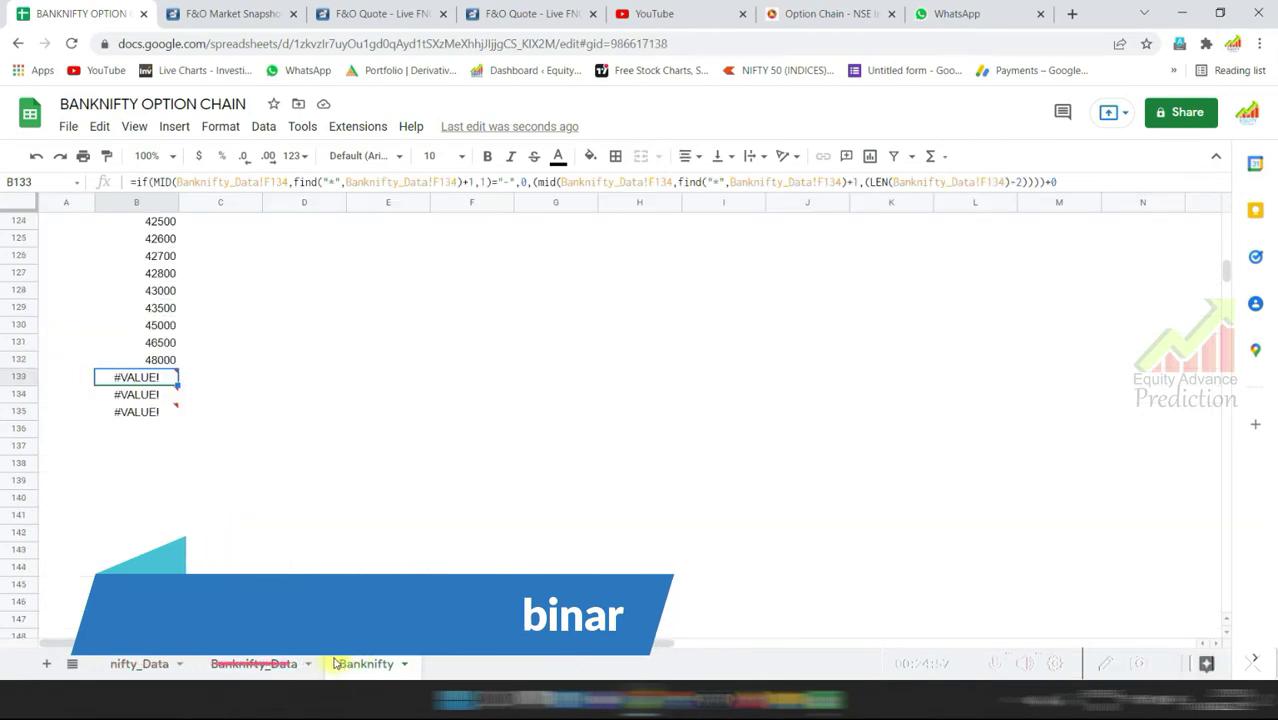
pyautogui.click(256, 664)
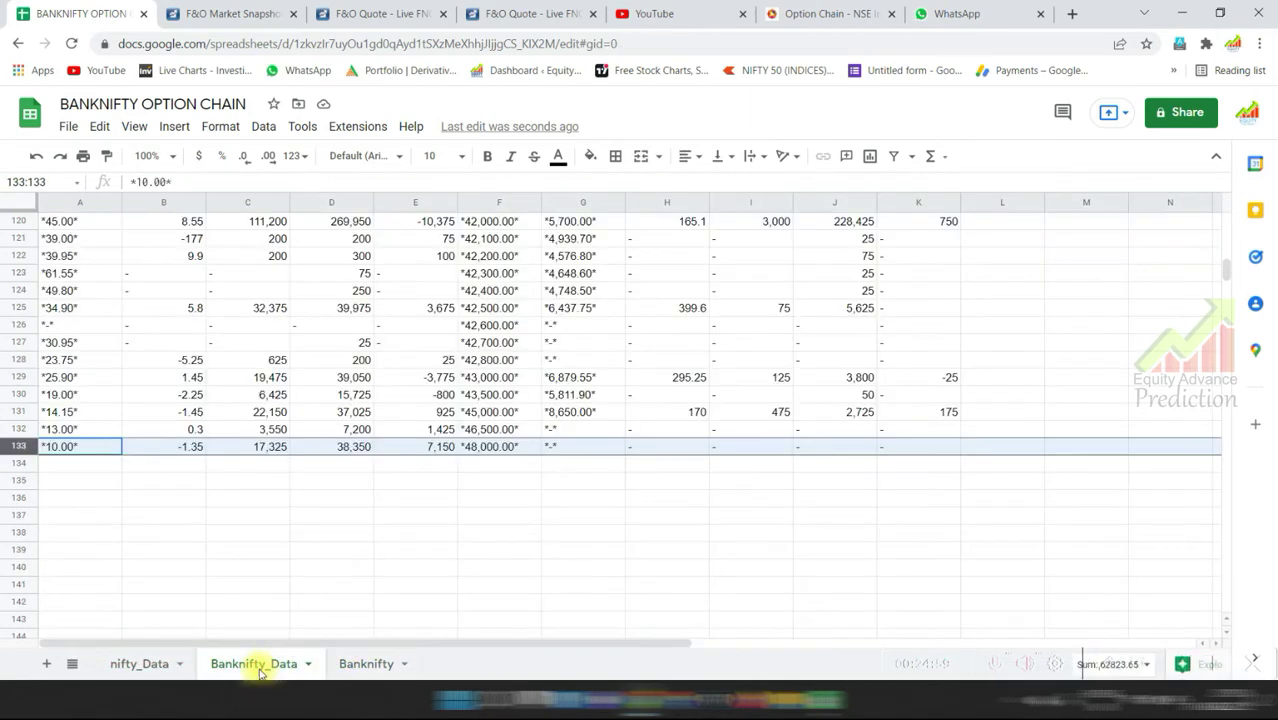
pyautogui.click(497, 432)
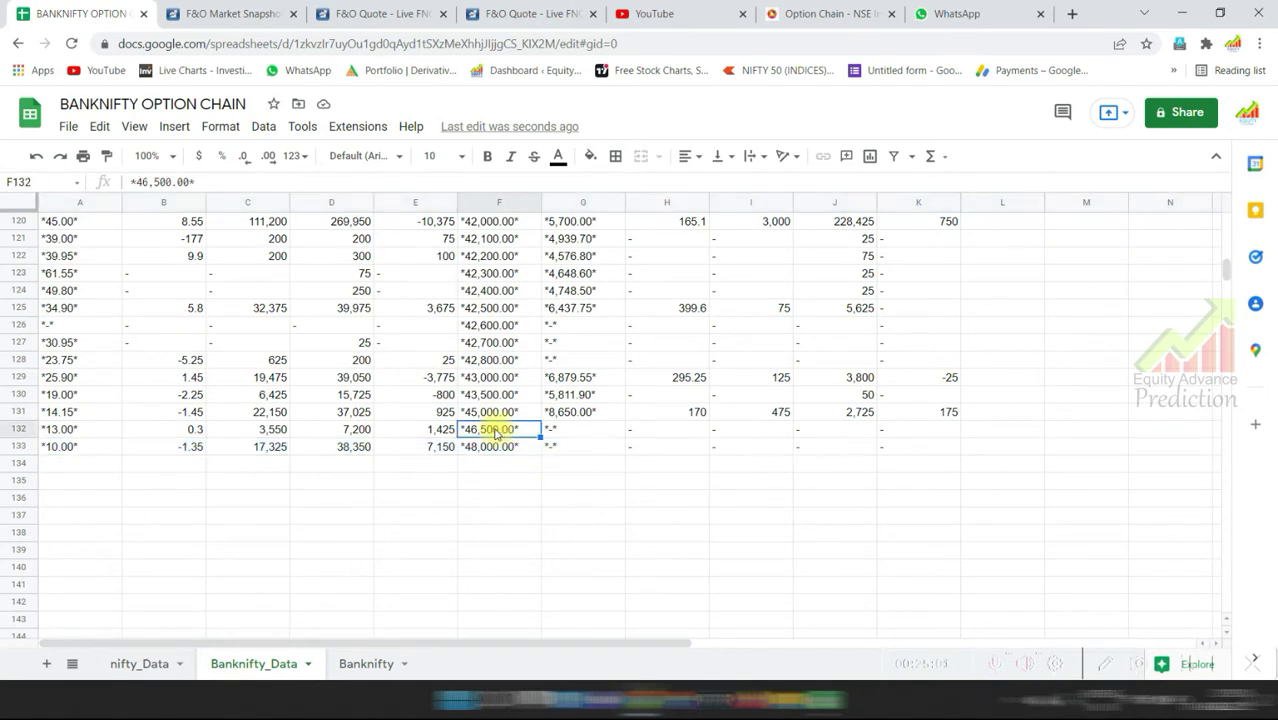
pyautogui.click(366, 664)
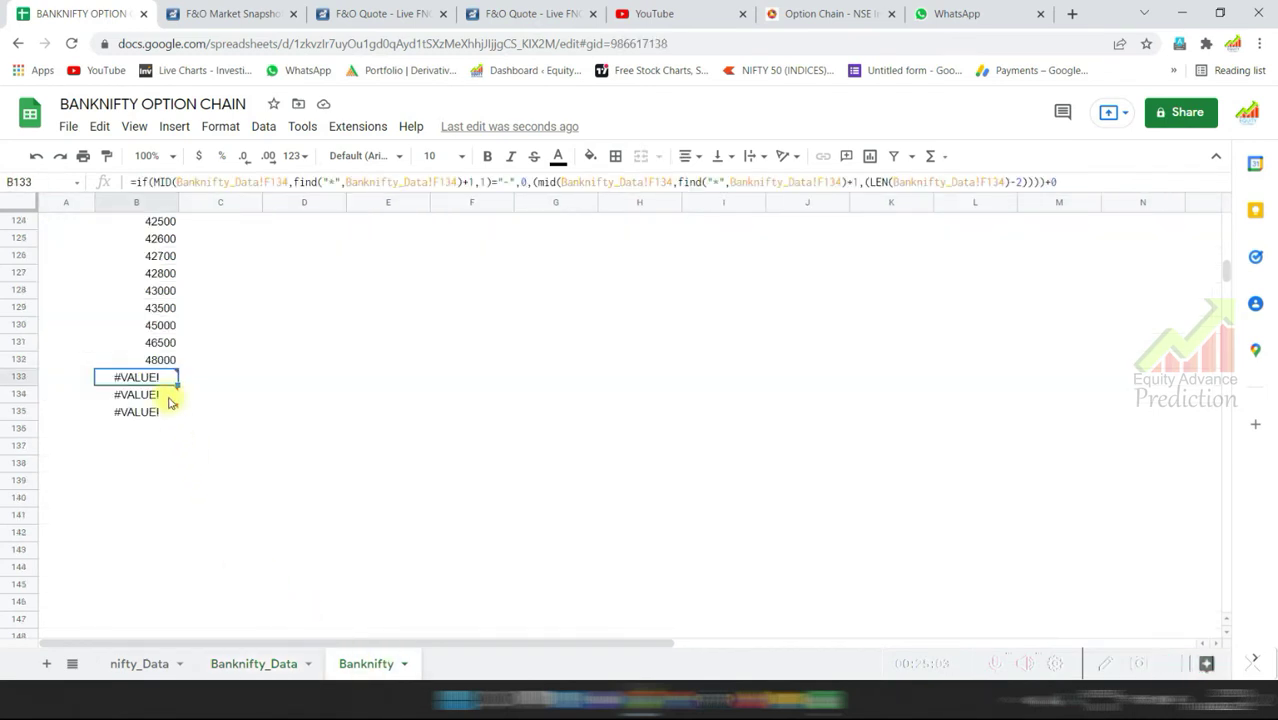
pyautogui.click(162, 361)
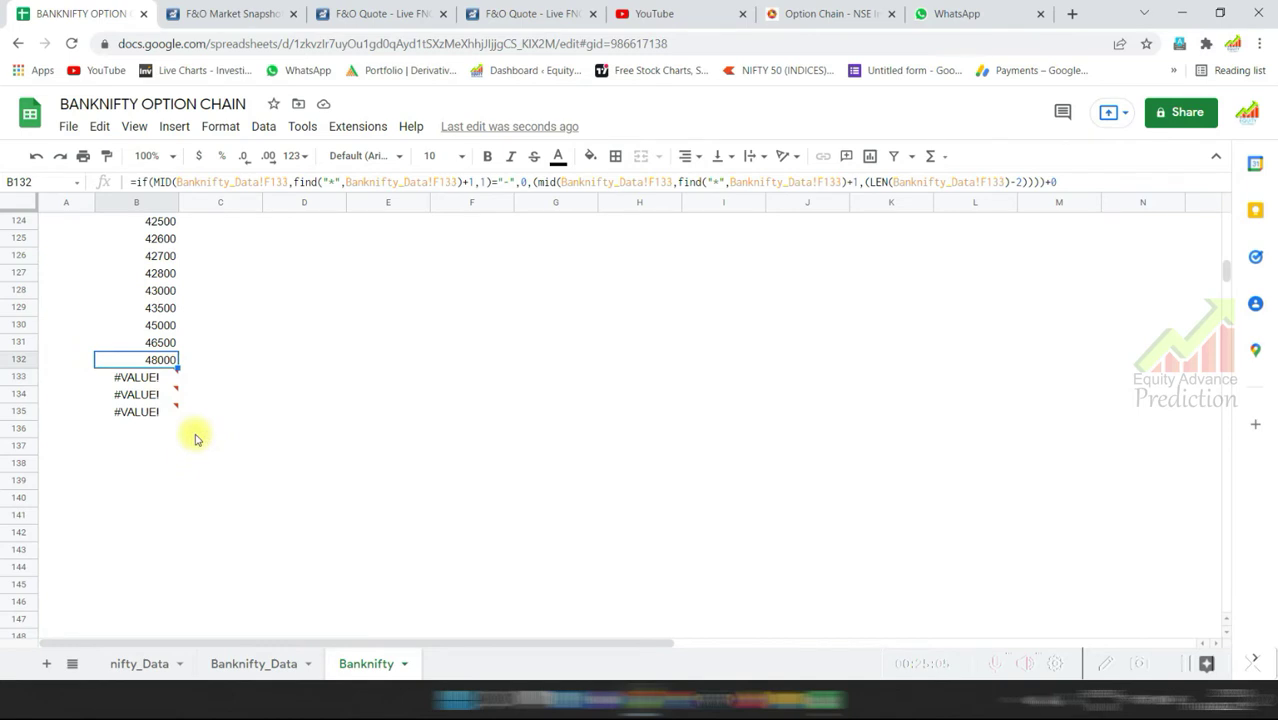
pyautogui.moveTo(178, 369); pyautogui.dragTo(192, 384)
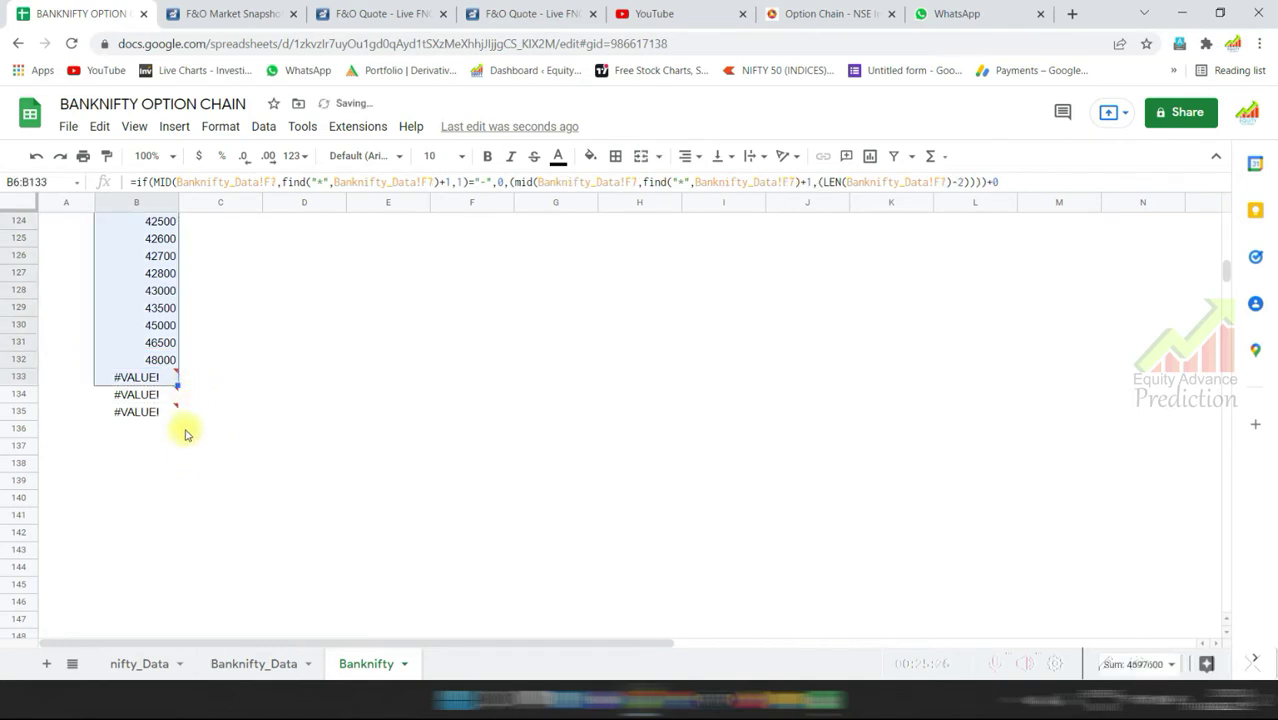
pyautogui.click(150, 362)
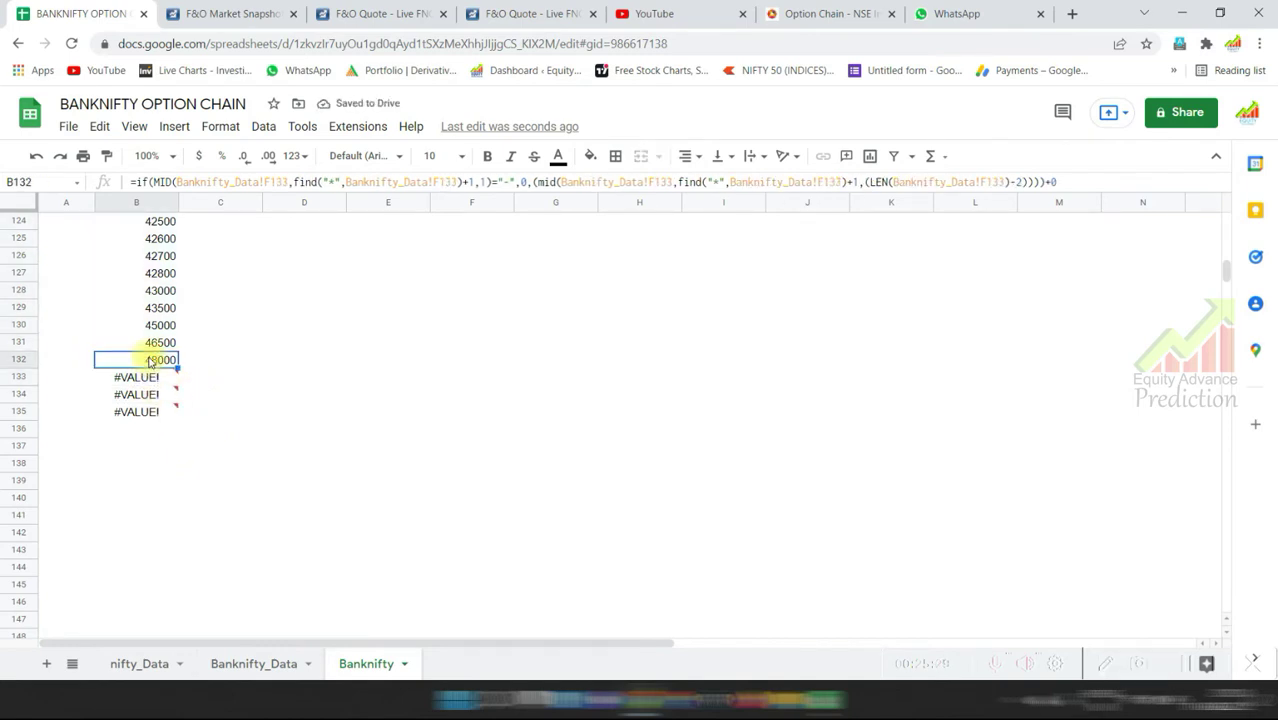
# Delete the three #VALUE! cells B133:B135 and return to the top of the sheet.
pyautogui.click(252, 666)
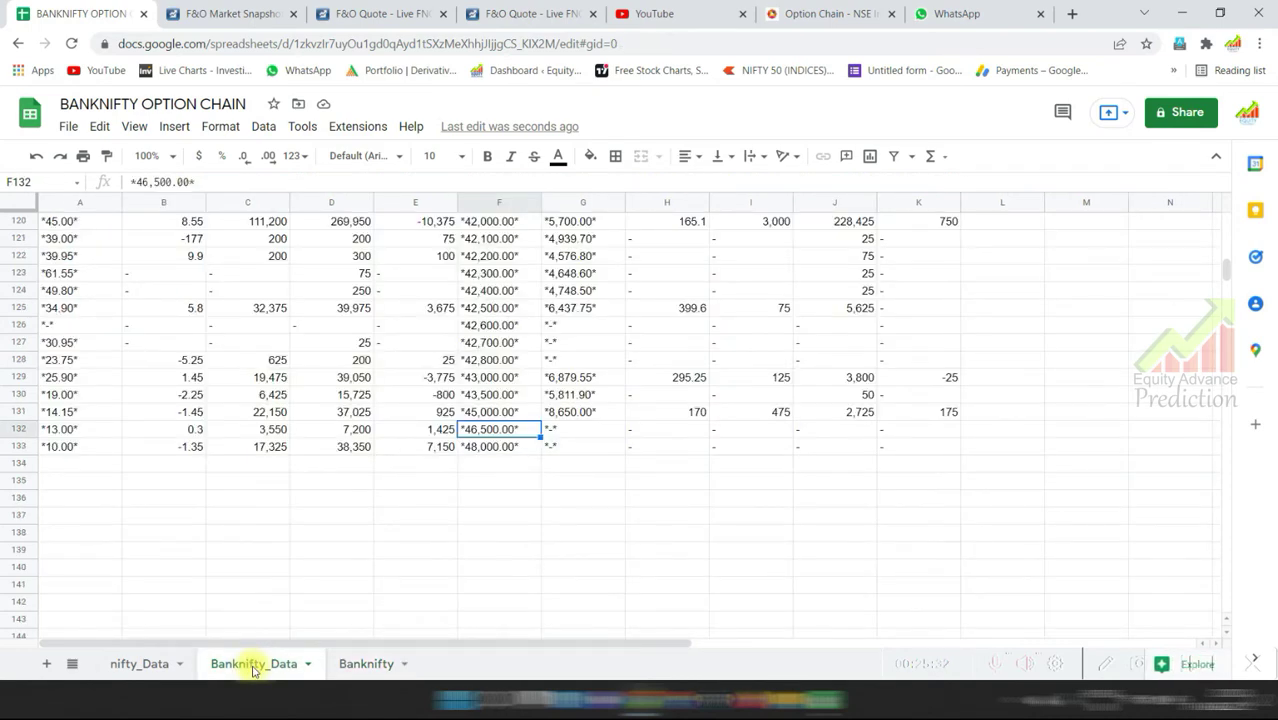
pyautogui.click(343, 665)
pyautogui.press('Up')
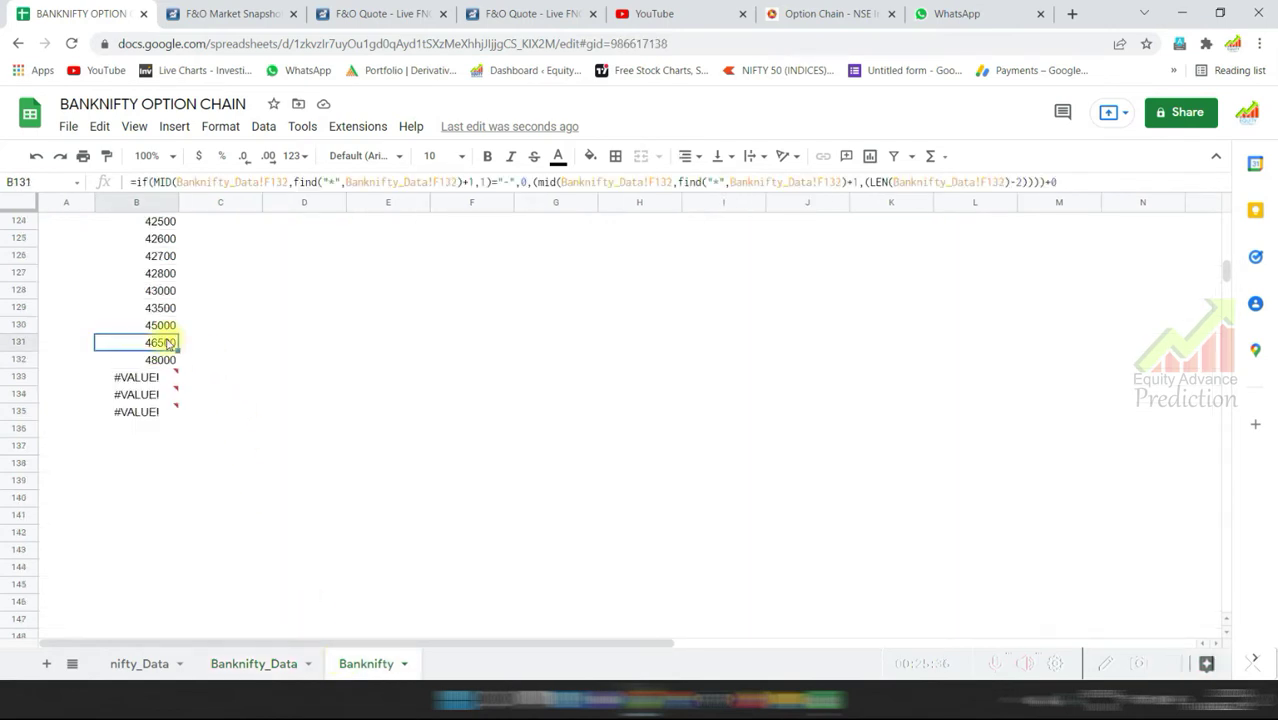
pyautogui.press('Up')
pyautogui.click(160, 383)
pyautogui.keyDown('shift'); pyautogui.click(172, 416); pyautogui.keyUp('shift')
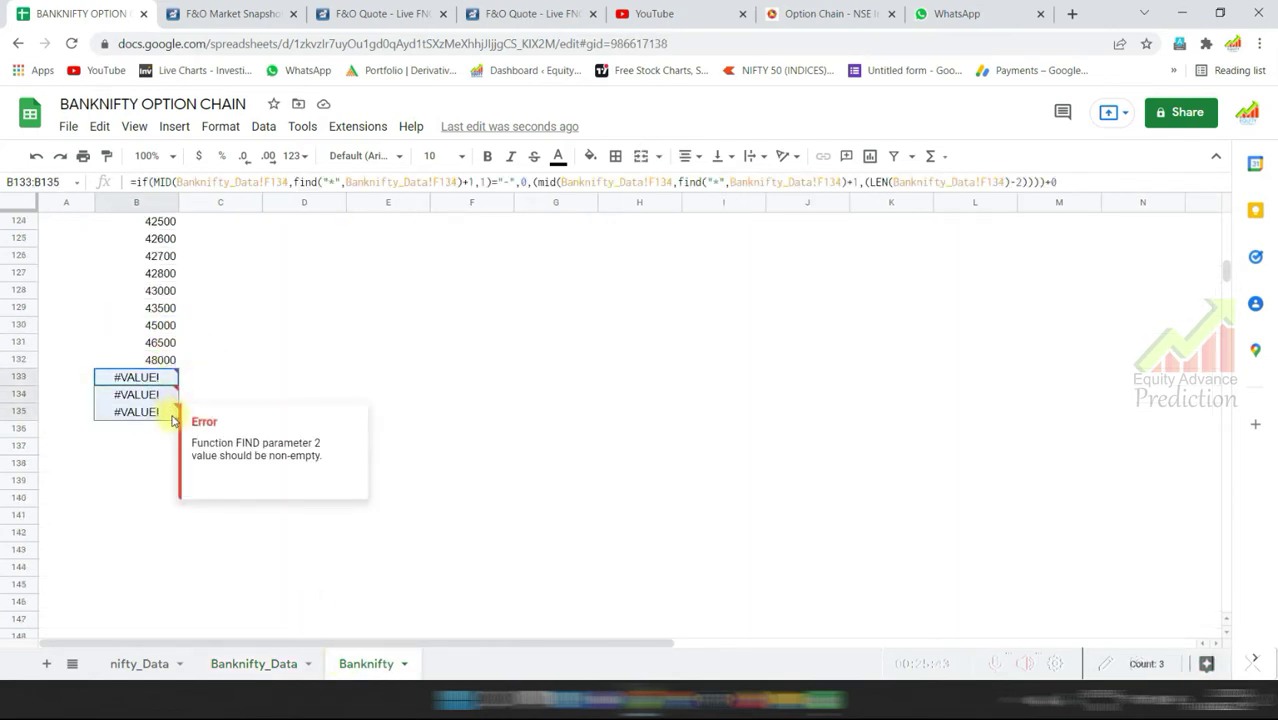
pyautogui.press('Delete')
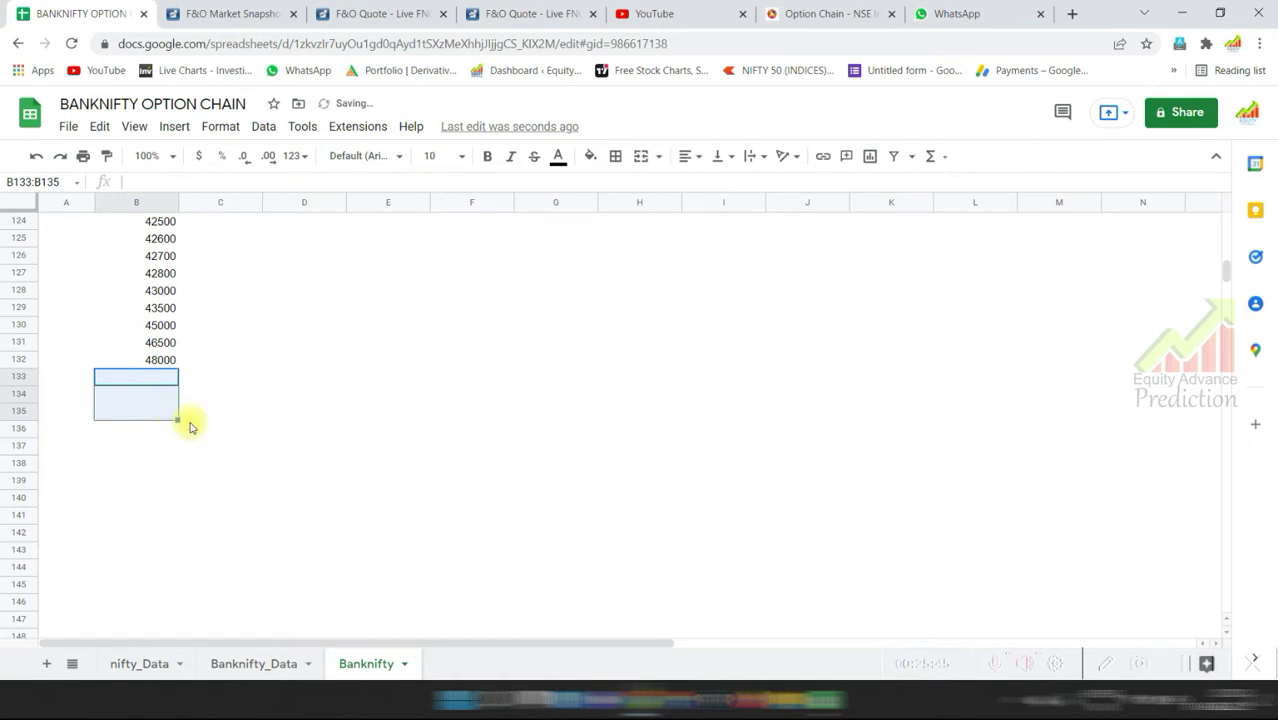
pyautogui.hotkey('ctrl', 'Home')
pyautogui.click(643, 312)
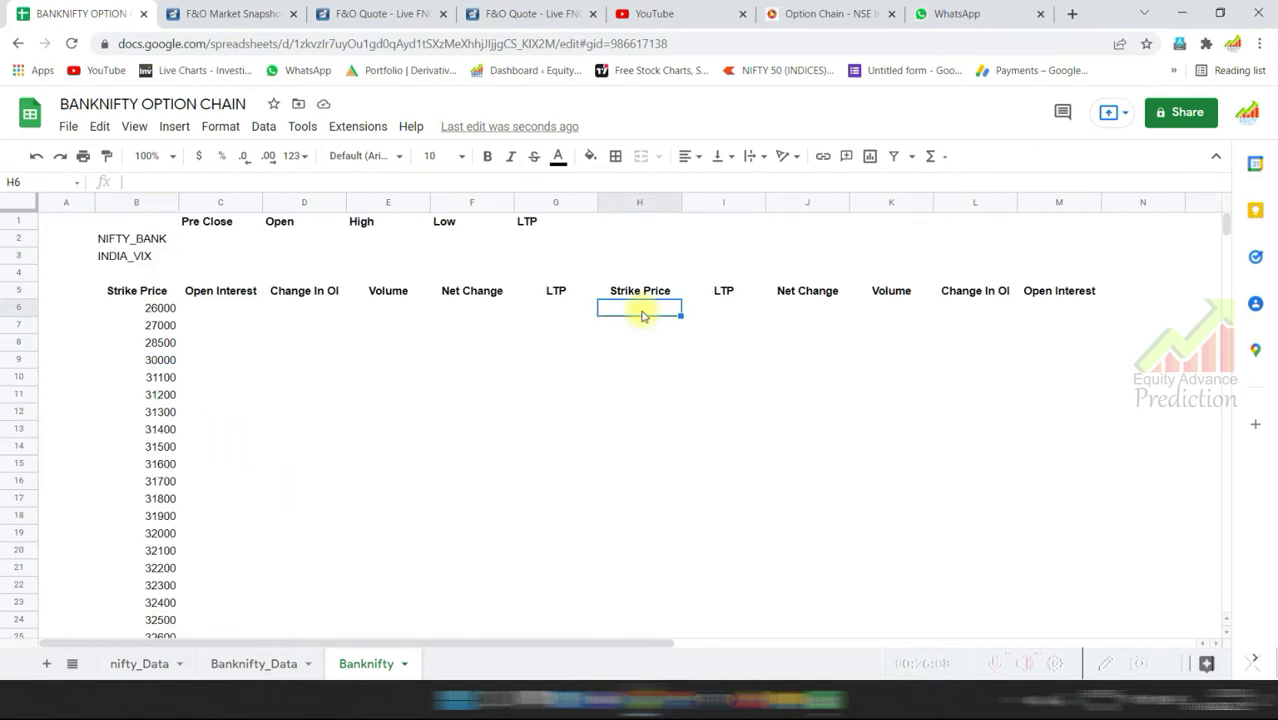
# Enter =B6 in H6 and accept the suggested autofill down column H.
pyautogui.write('=')
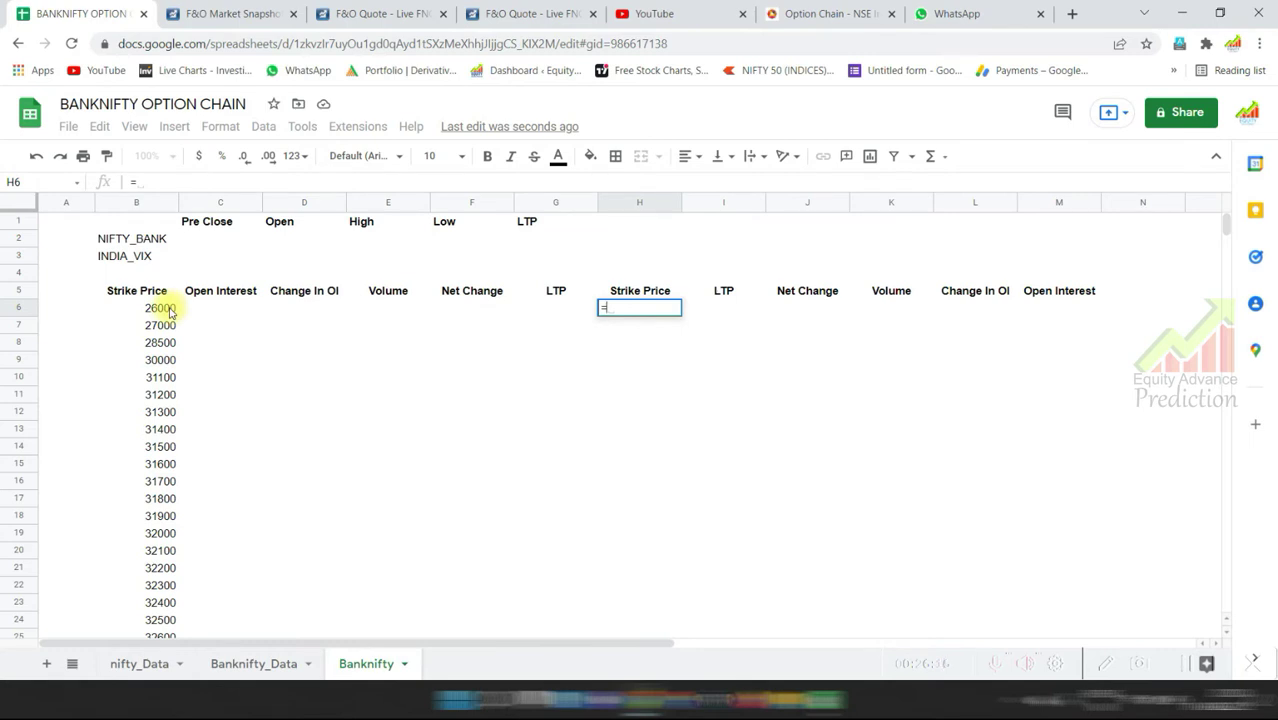
pyautogui.click(171, 313)
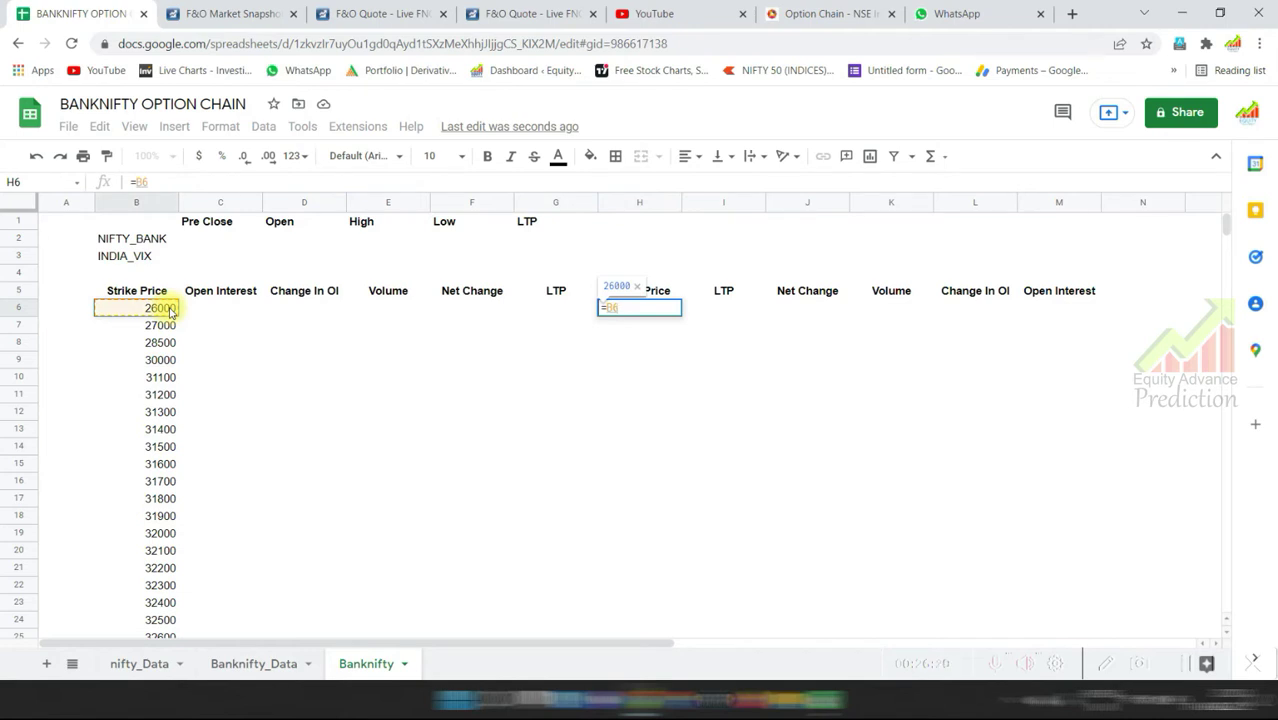
pyautogui.press('Return')
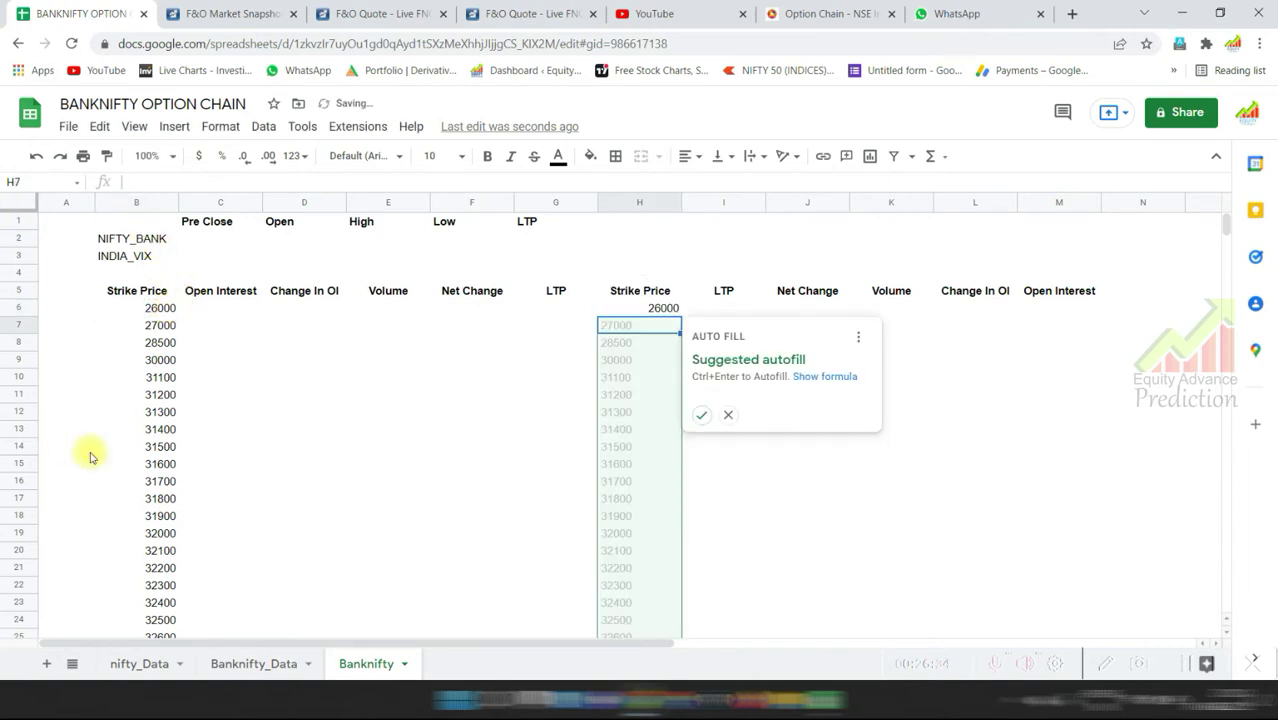
pyautogui.click(701, 415)
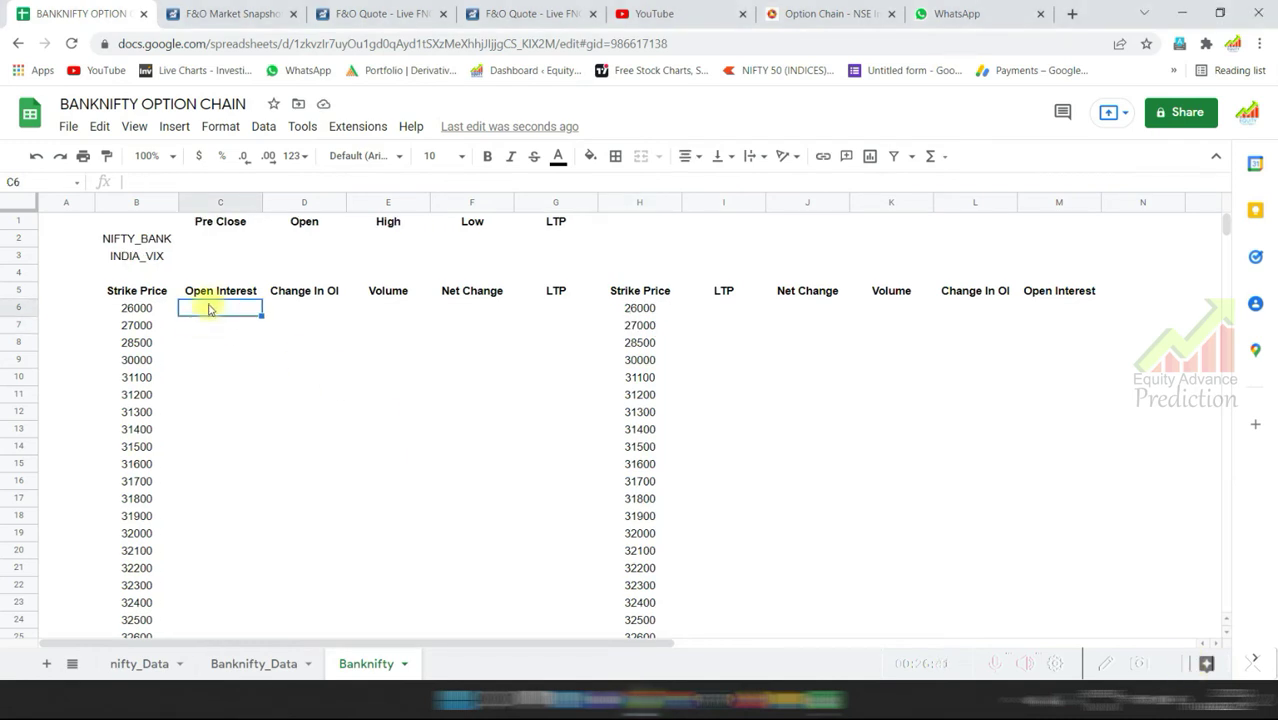
# In C6 enter =IF(Banknifty_Data!D7="-",0,Banknifty_Data!D7).
pyautogui.write('=i')
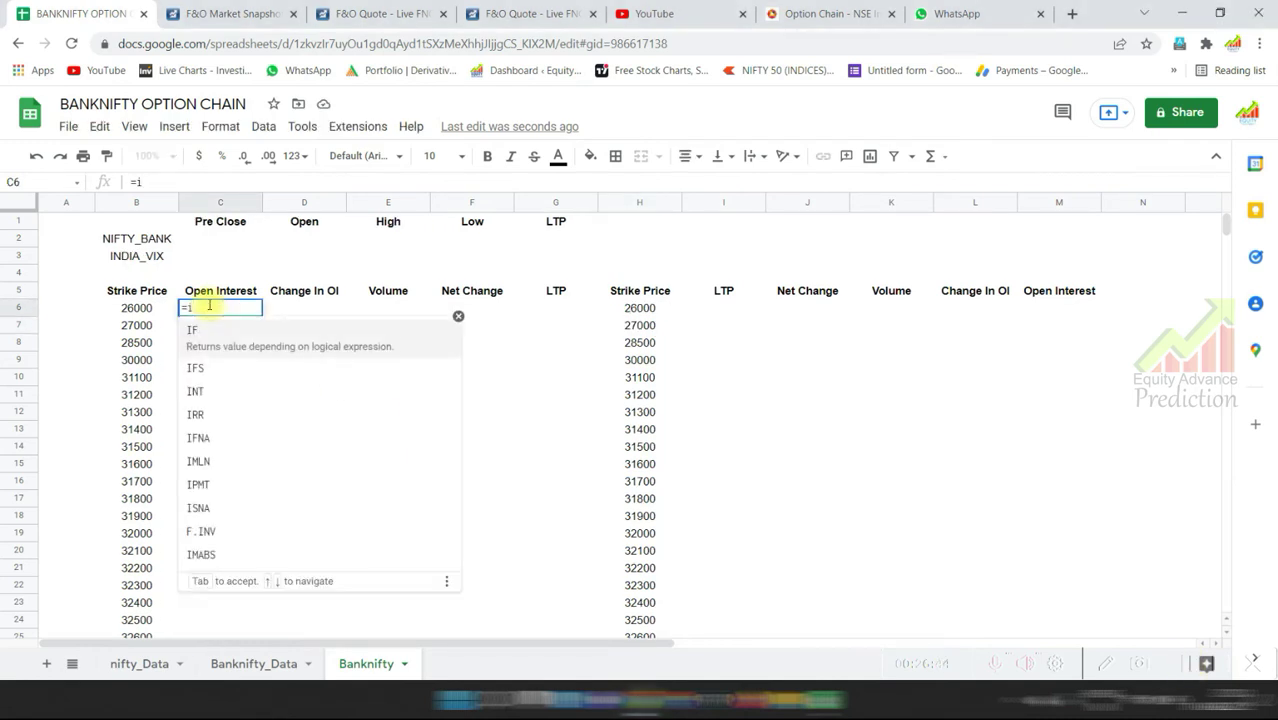
pyautogui.write('f')
pyautogui.press('Tab')
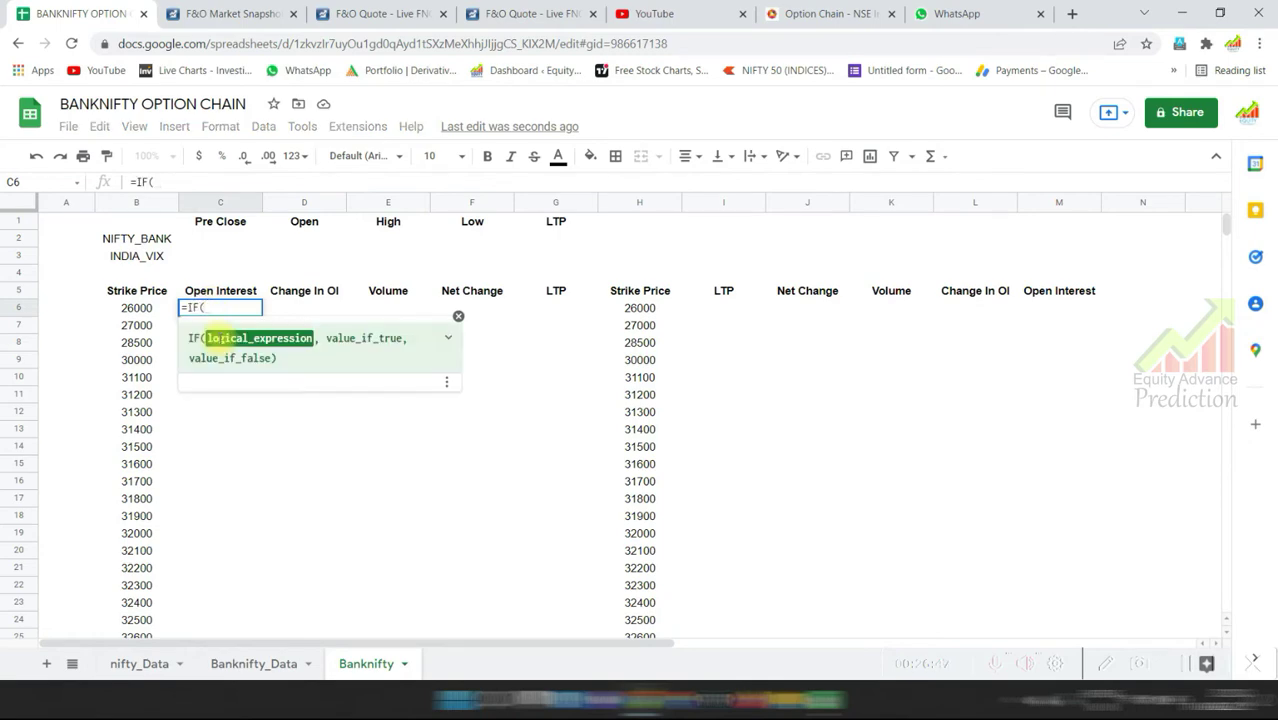
pyautogui.click(254, 663)
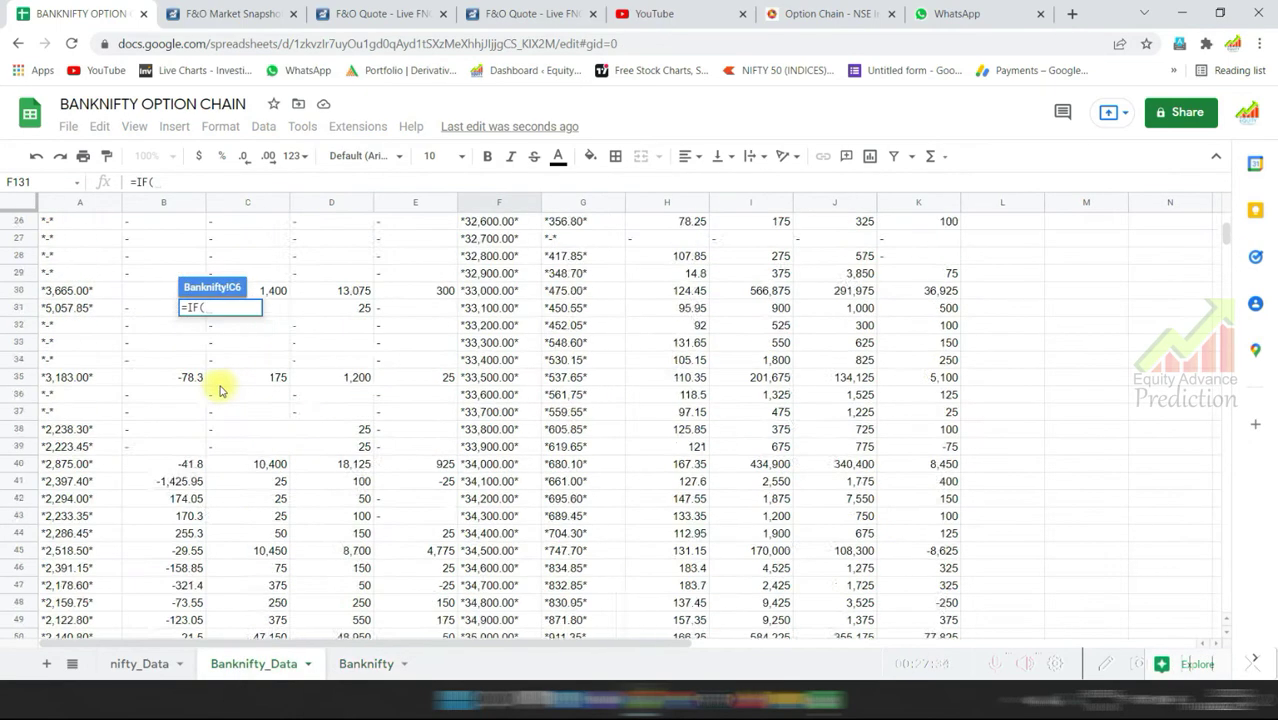
pyautogui.click(341, 341)
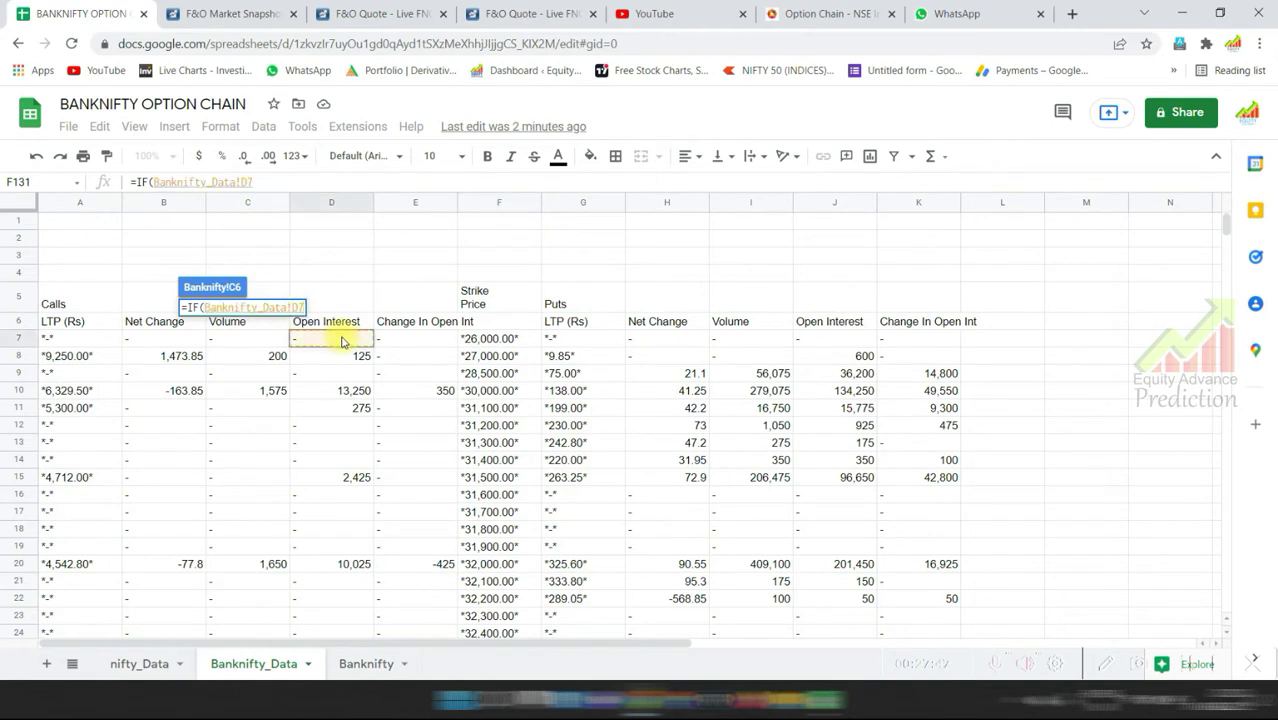
pyautogui.write('="-"')
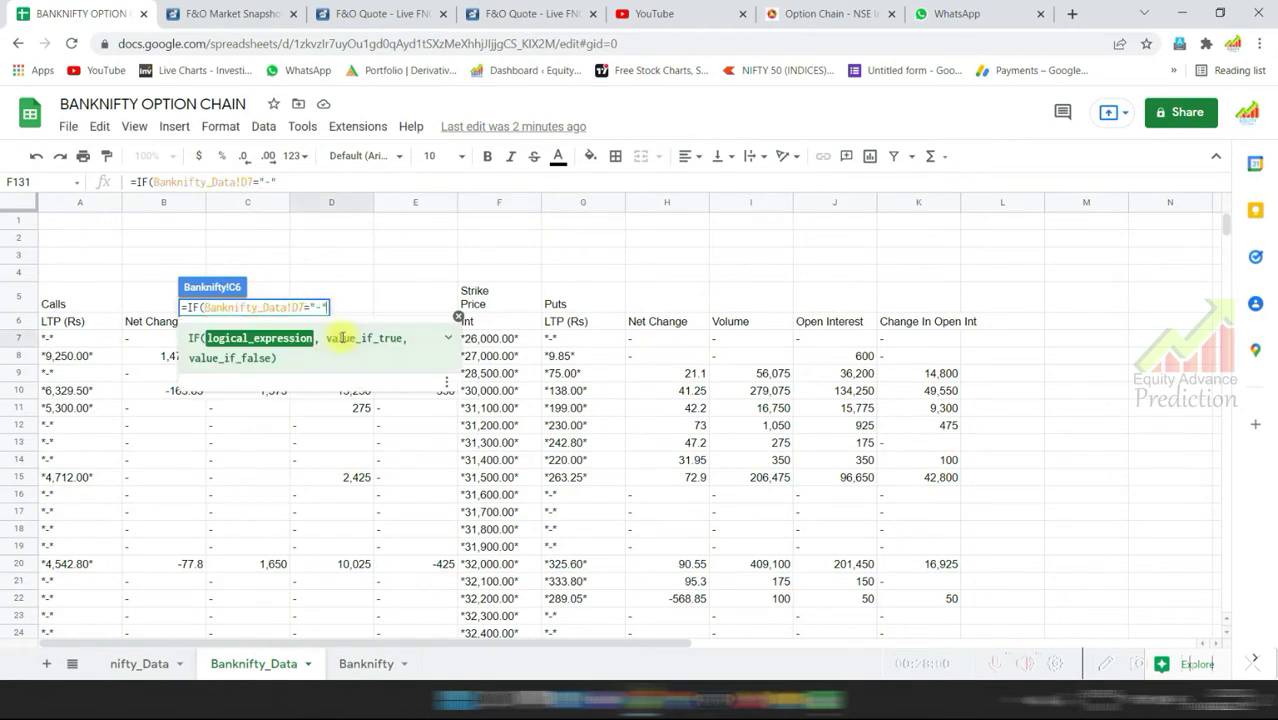
pyautogui.write(',0,')
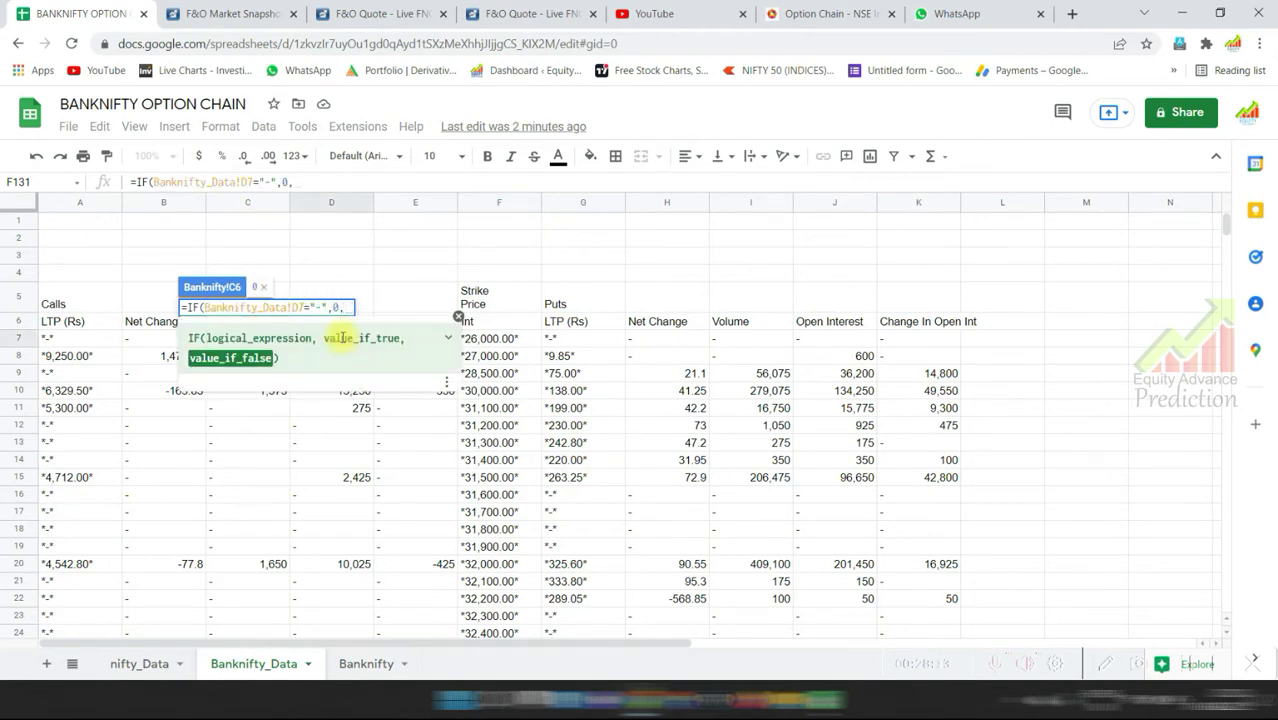
pyautogui.write('banknifty')
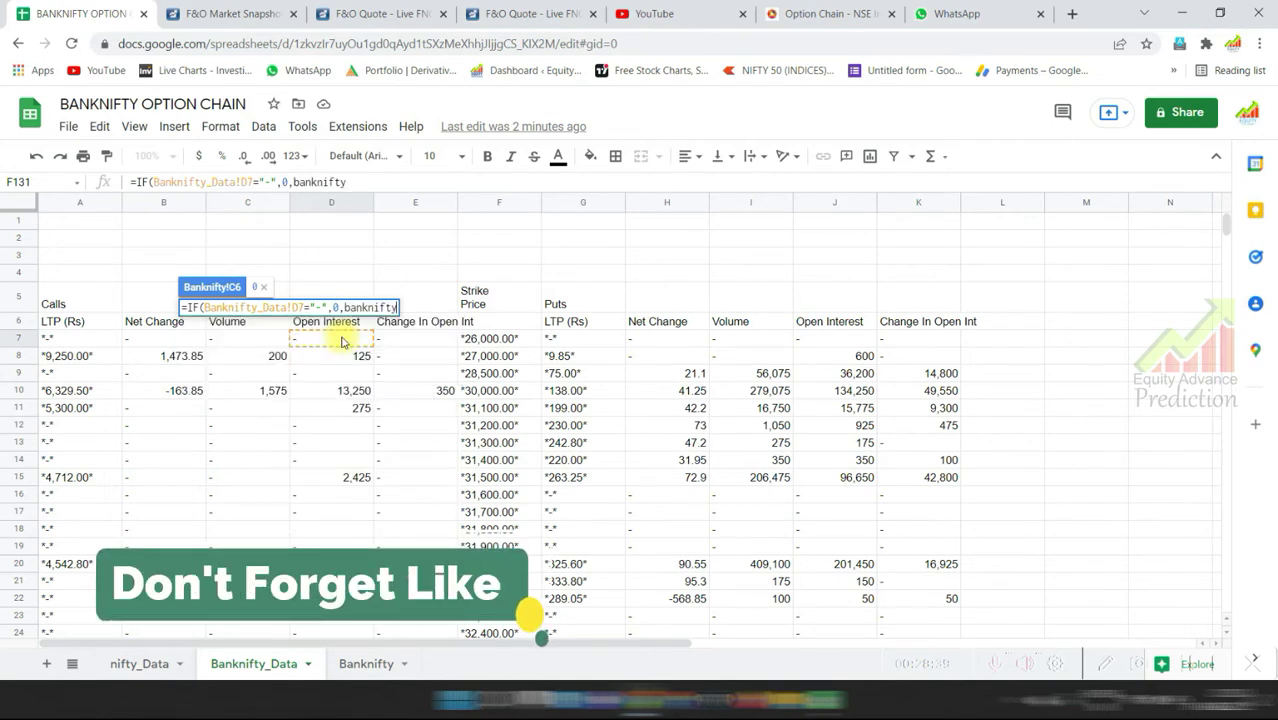
pyautogui.press('BackSpace')
pyautogui.press('BackSpace')
pyautogui.press('BackSpace')
pyautogui.press('BackSpace')
pyautogui.press('BackSpace')
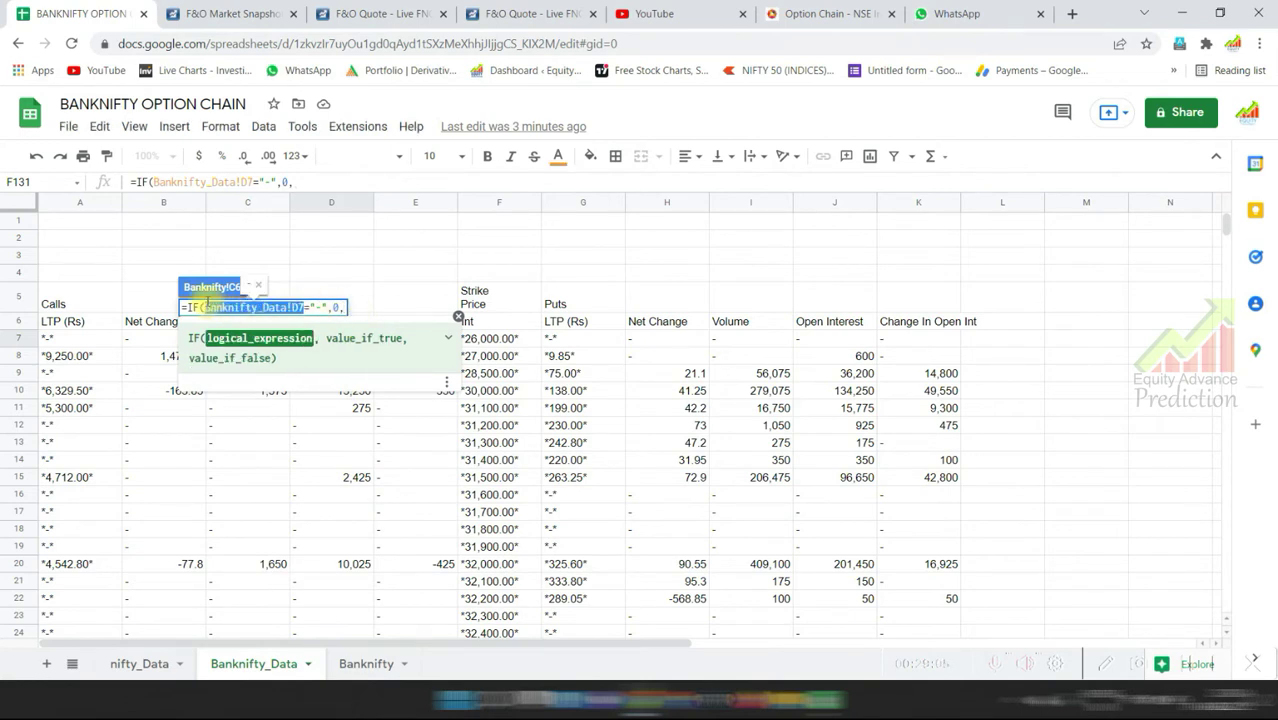
pyautogui.write('Bankifty_Data!D7')
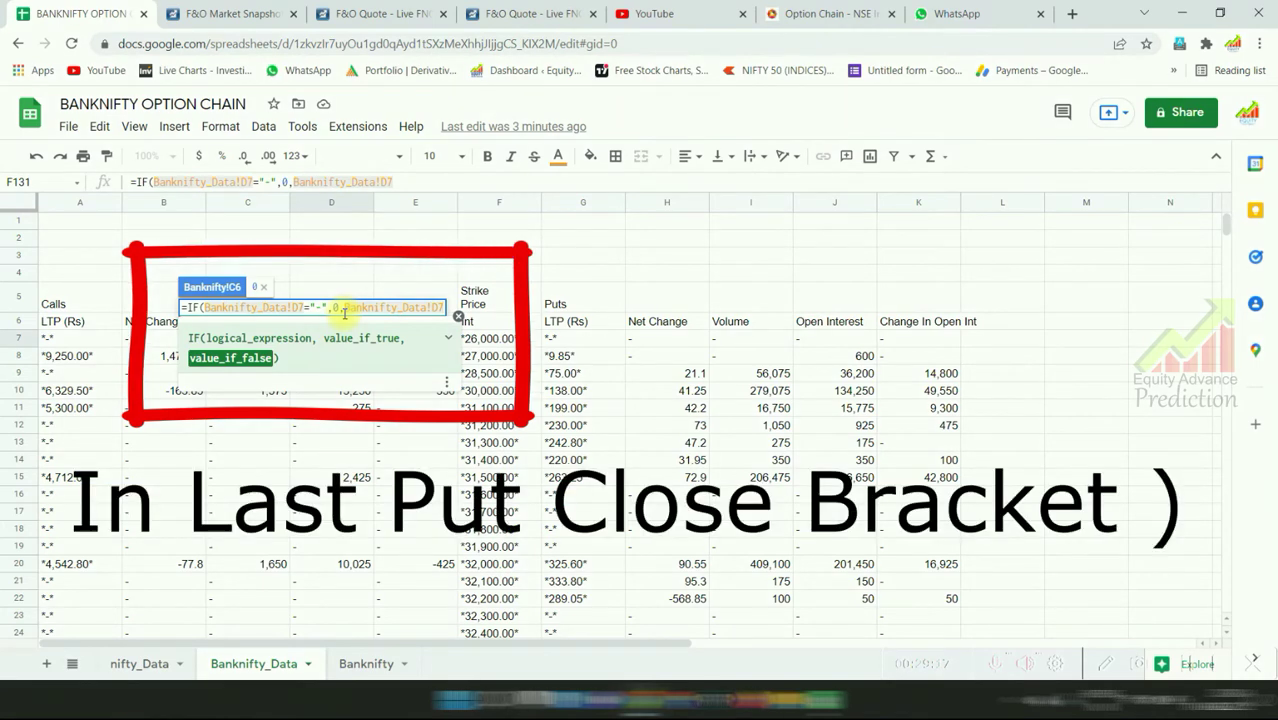
pyautogui.write(')')
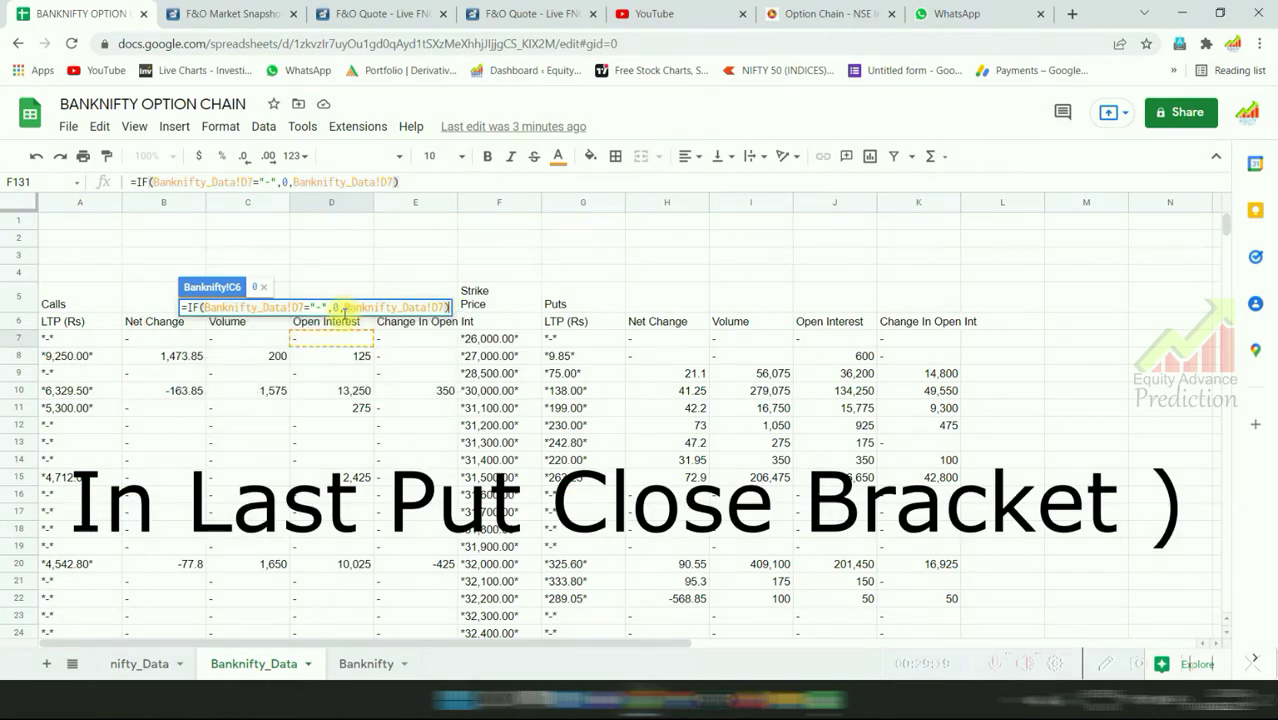
pyautogui.press('Return')
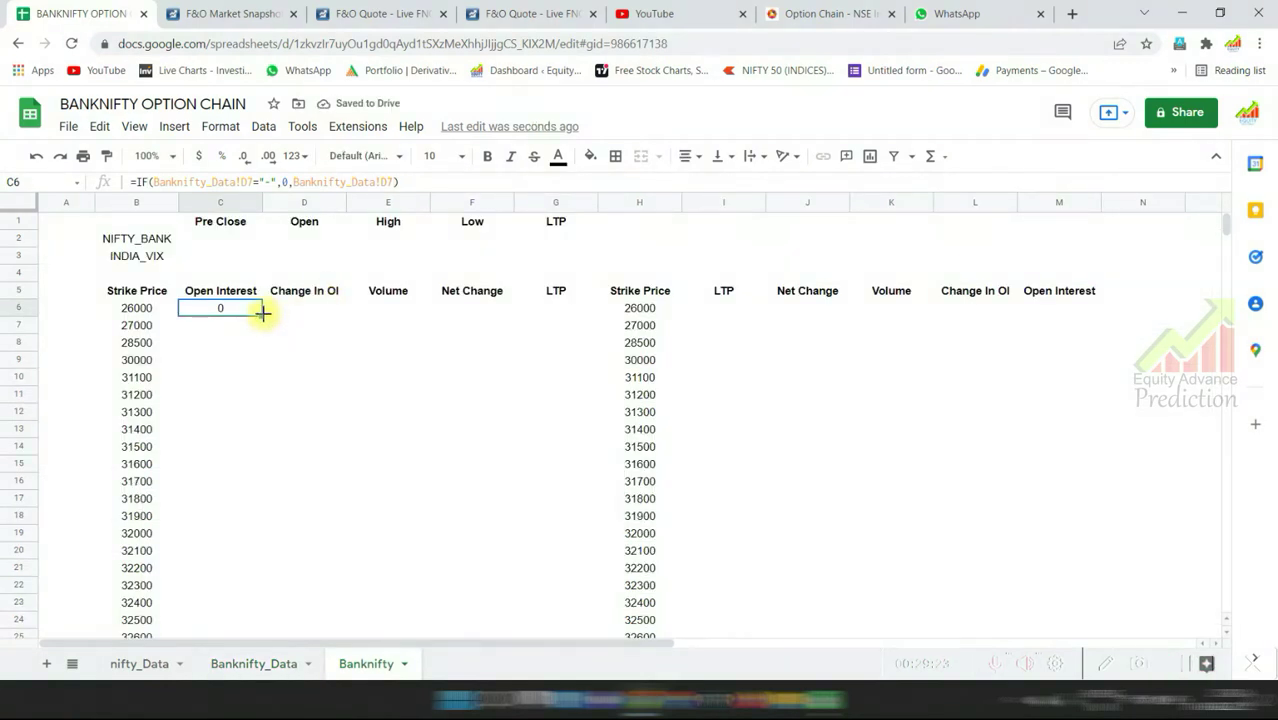
# Fill the C6 Open Interest formula down column C to row 132.
pyautogui.moveTo(262, 313); pyautogui.dragTo(258, 697)
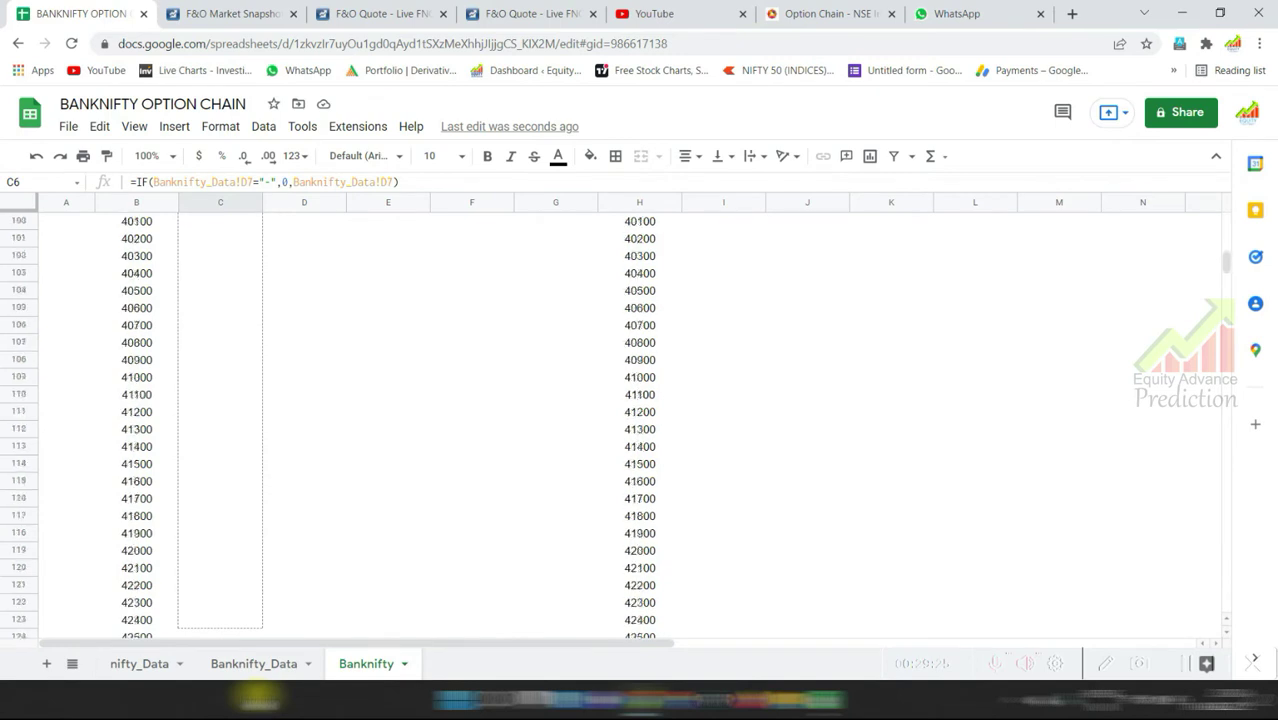
pyautogui.moveTo(258, 697)
pyautogui.mouseDown()
pyautogui.moveTo(252, 208)
pyautogui.moveTo(250, 279)
pyautogui.mouseUp()
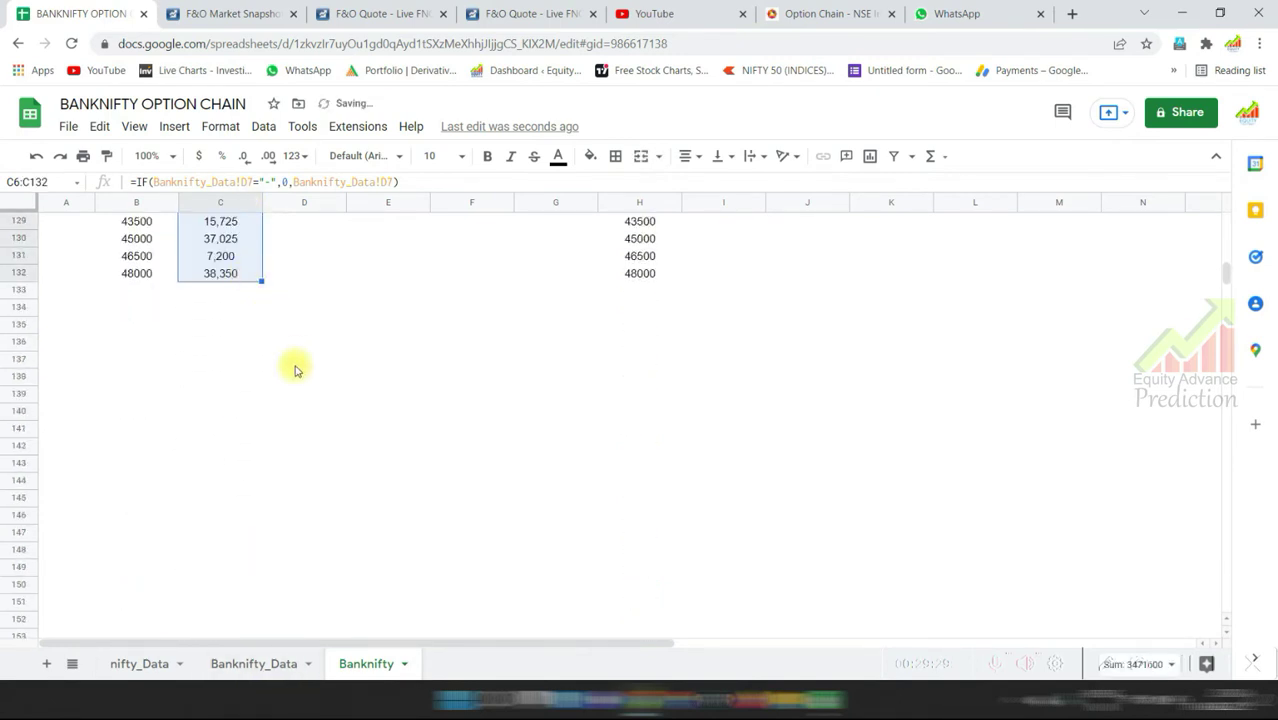
pyautogui.scroll(20, 286, 393)
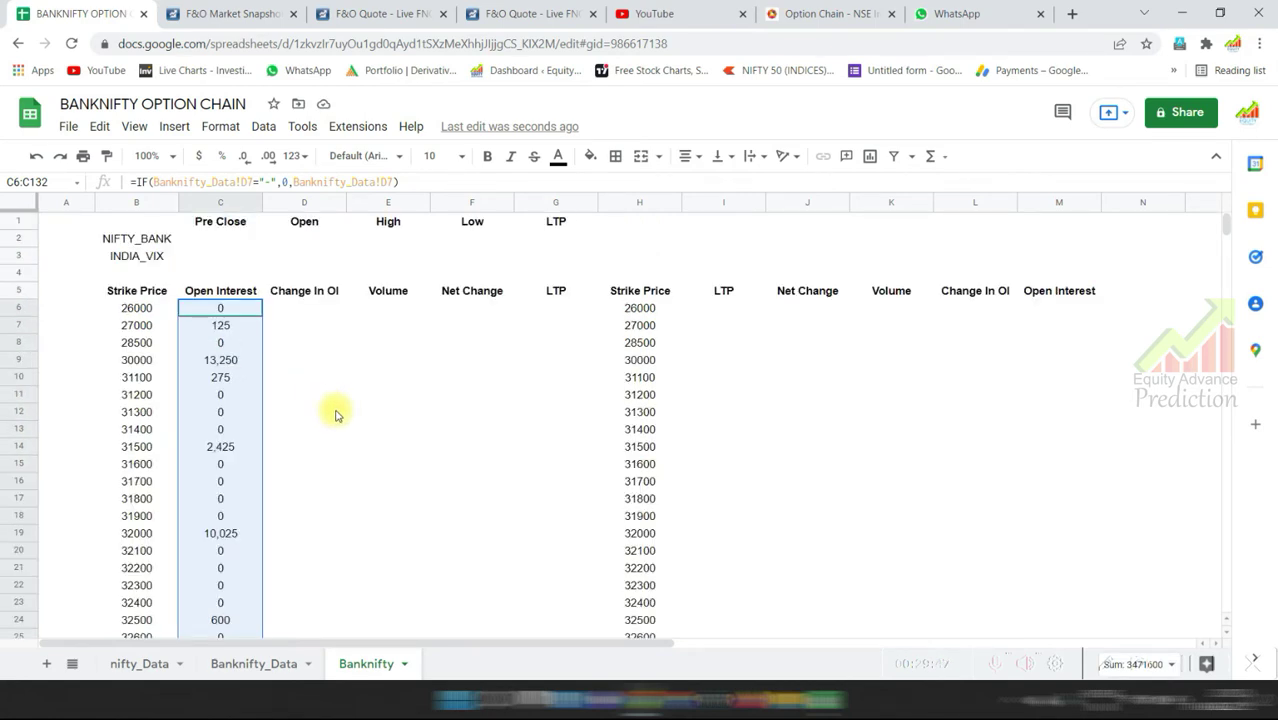
# Copy the Open Interest IF formula from C6 and find Change In Open Int in data column E.
pyautogui.click(340, 413)
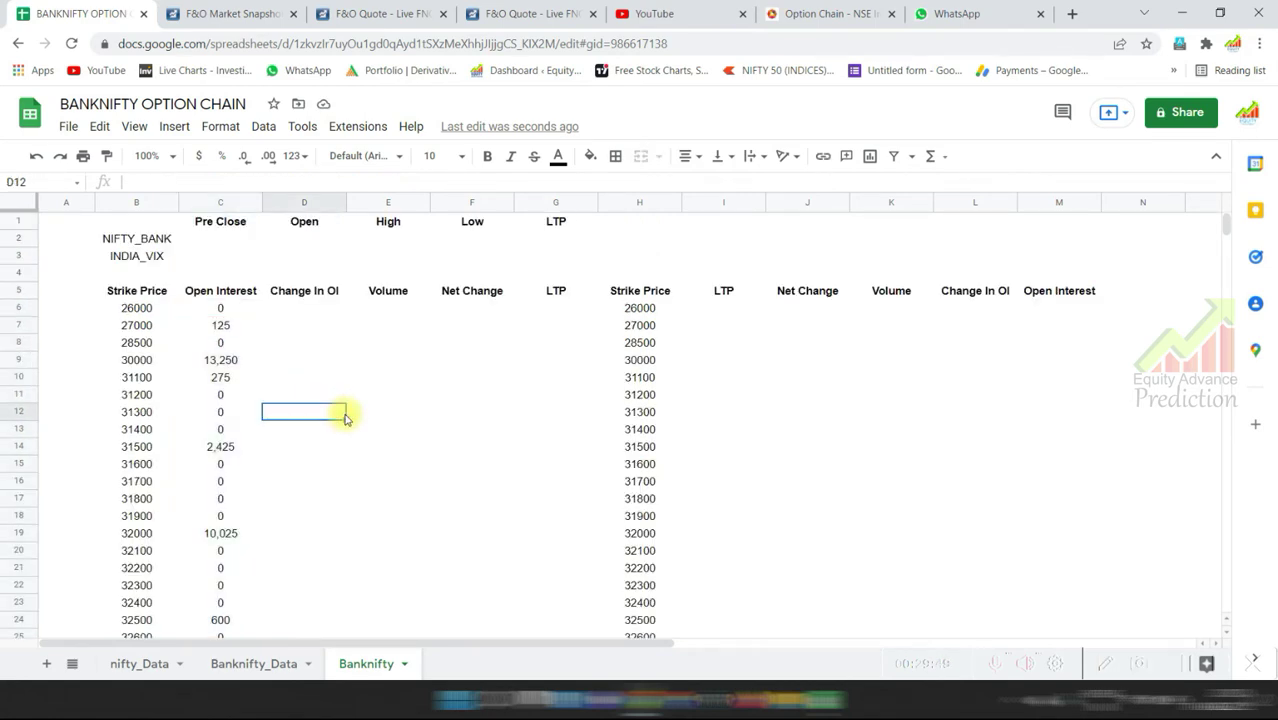
pyautogui.click(298, 294)
pyautogui.click(303, 305)
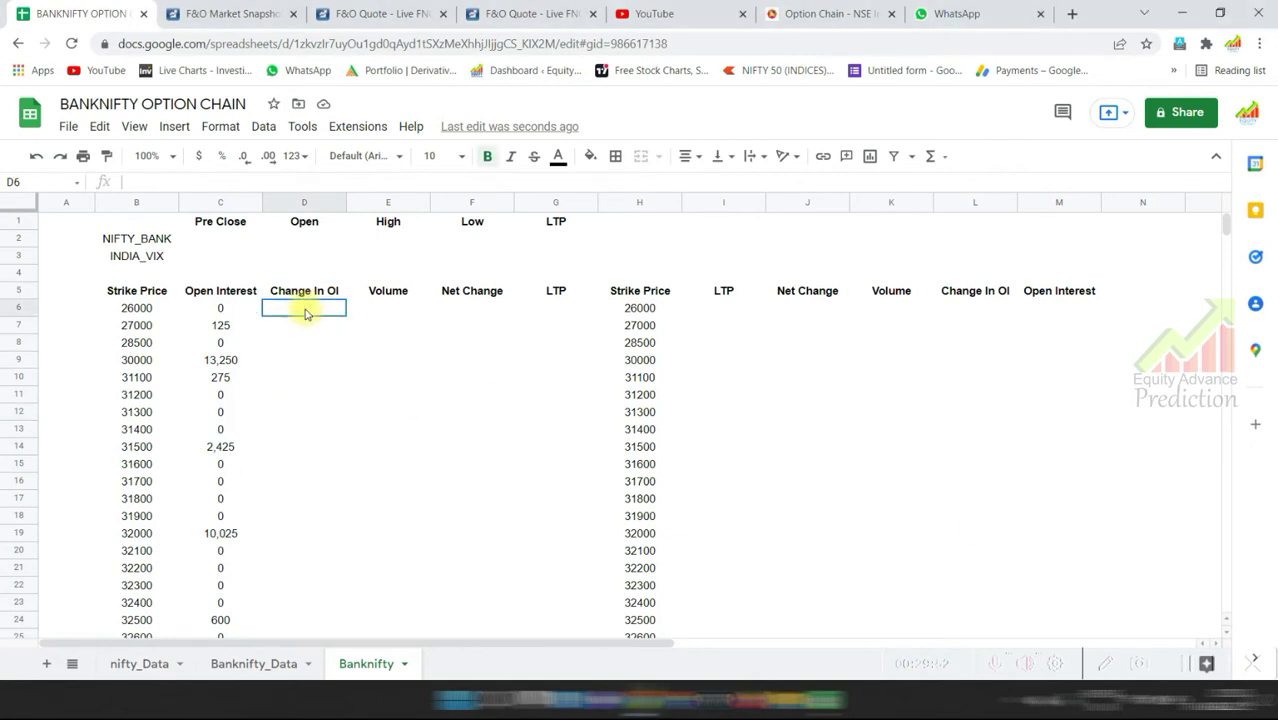
pyautogui.click(222, 310)
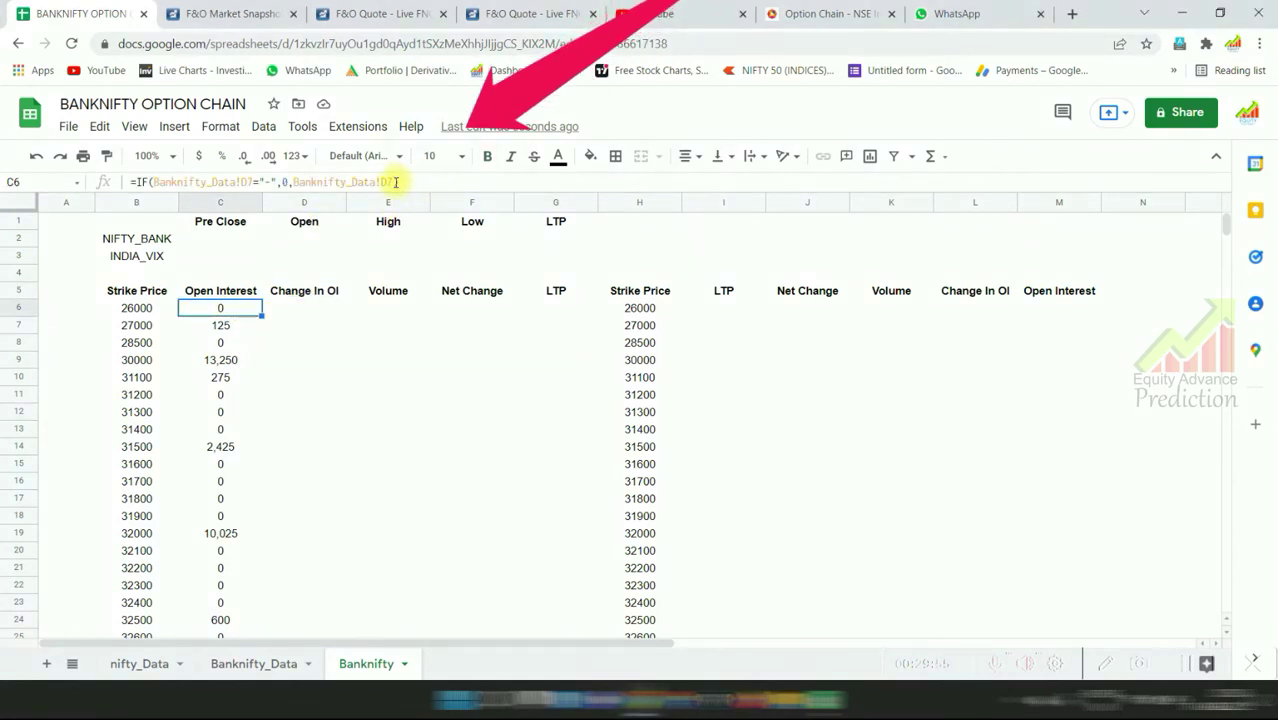
pyautogui.moveTo(395, 181); pyautogui.dragTo(113, 184)
pyautogui.hotkey('ctrl', 'c')
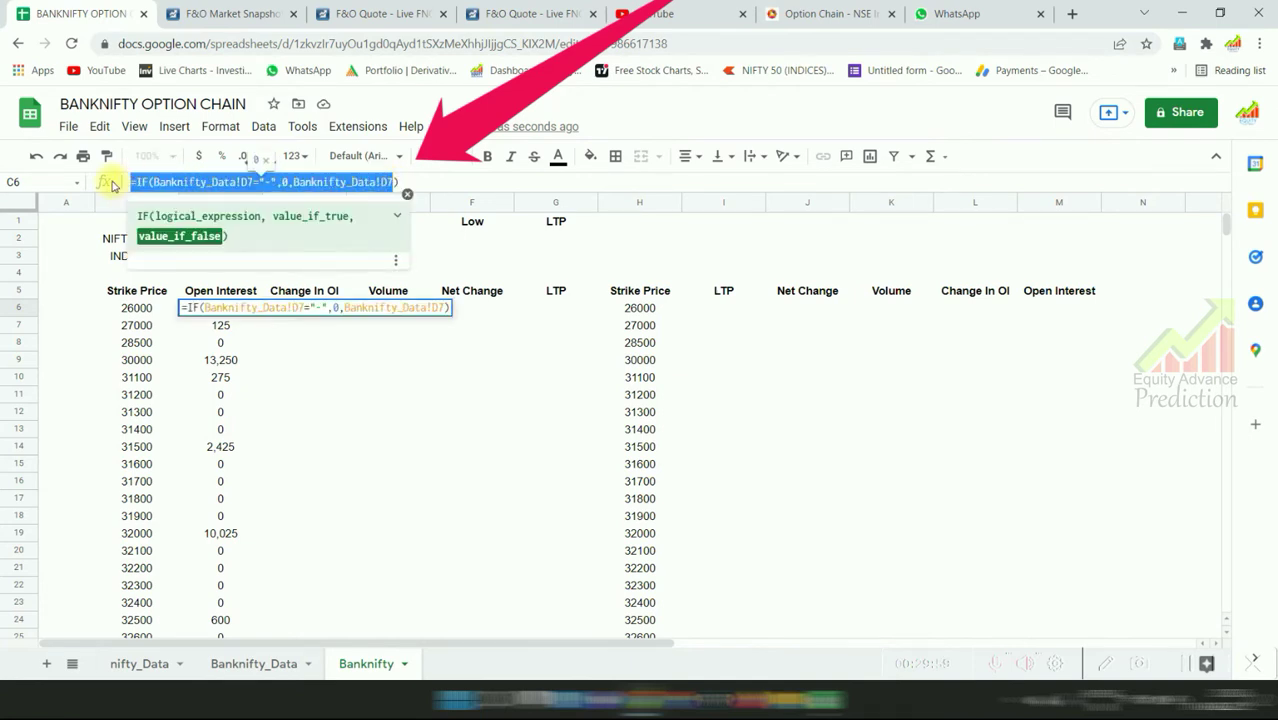
pyautogui.click(352, 340)
pyautogui.click(305, 310)
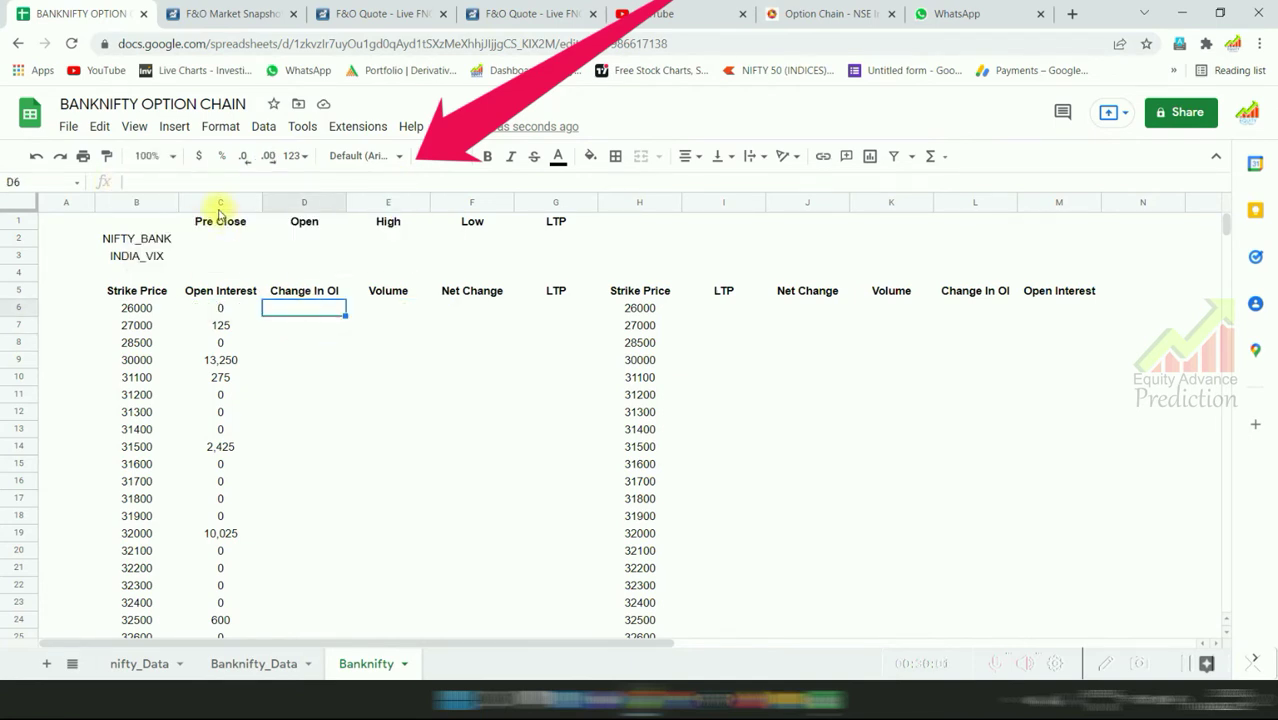
pyautogui.click(252, 664)
pyautogui.click(415, 343)
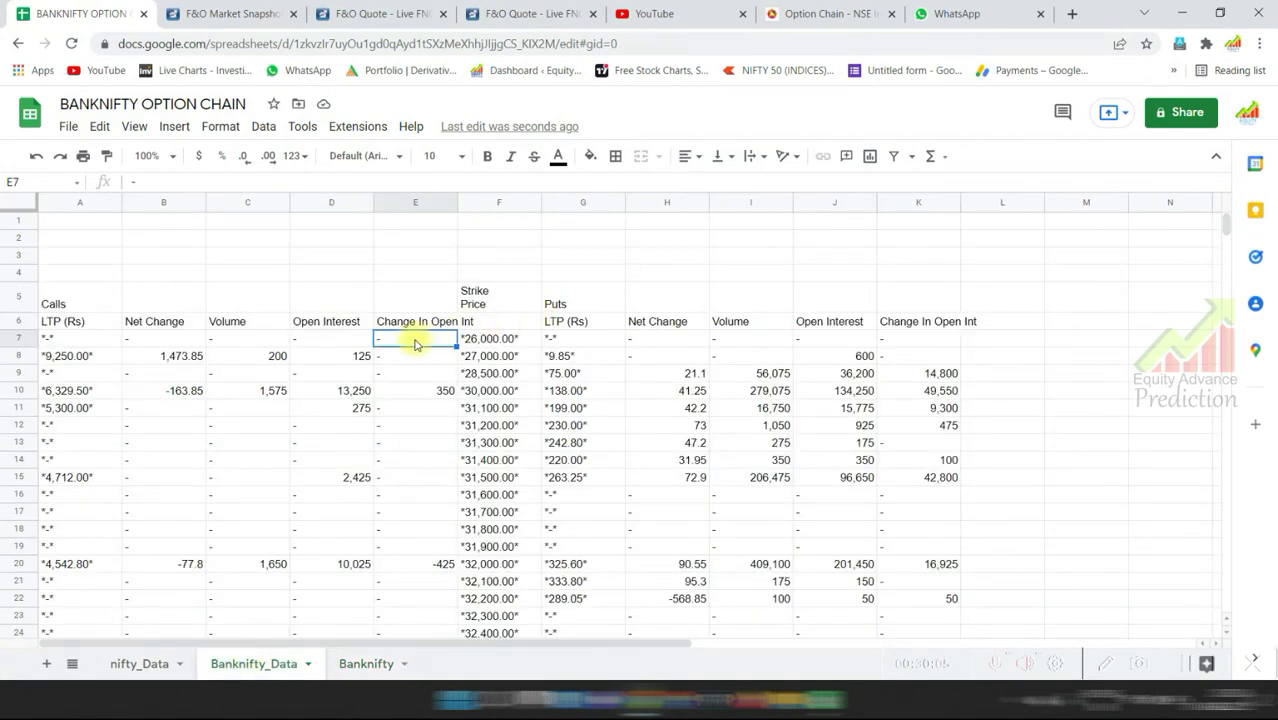
pyautogui.click(340, 341)
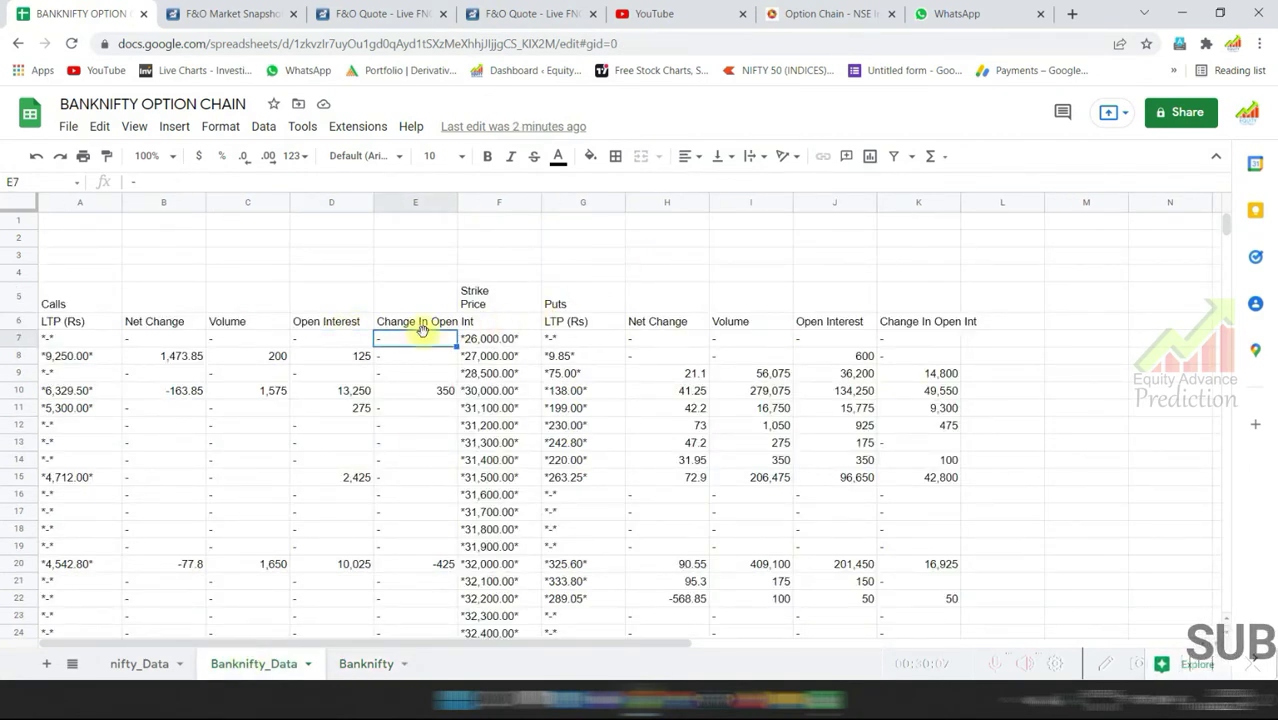
pyautogui.click(340, 664)
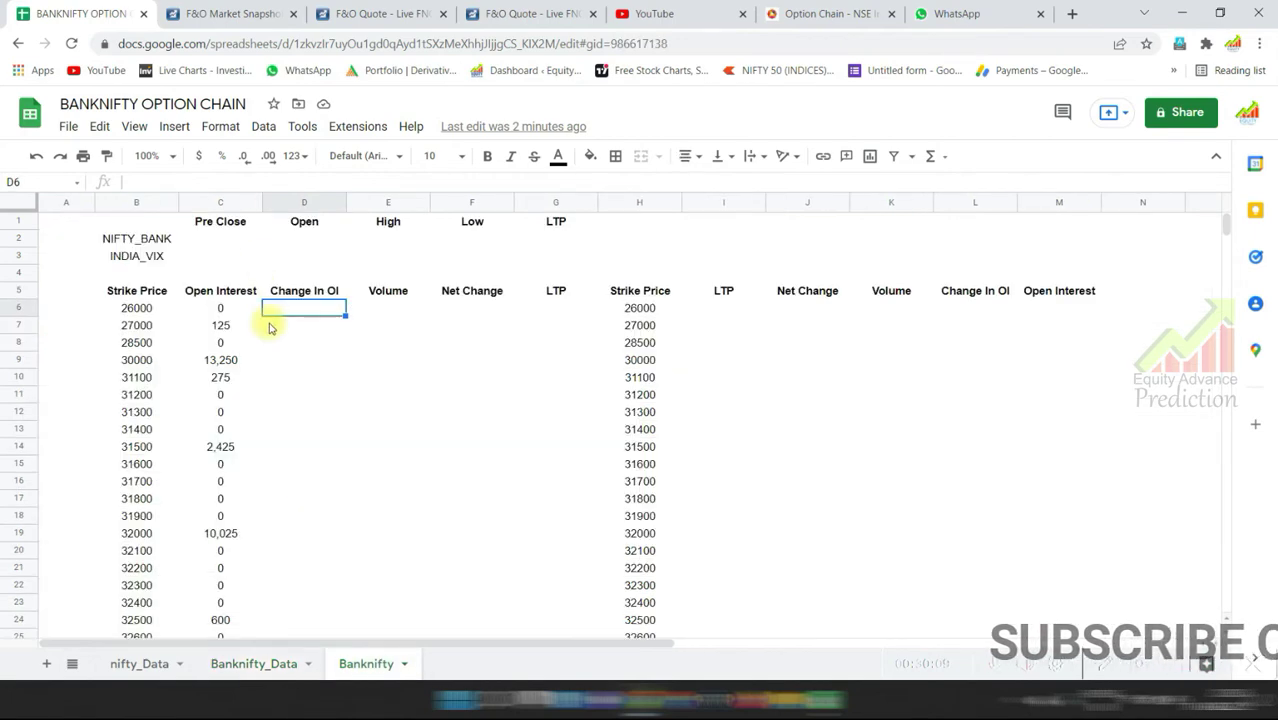
# Enter =IF(Banknifty_Data!E7="-",0,Banknifty_Data!E7) in D6 and autofill it down column D.
pyautogui.doubleClick(290, 308)
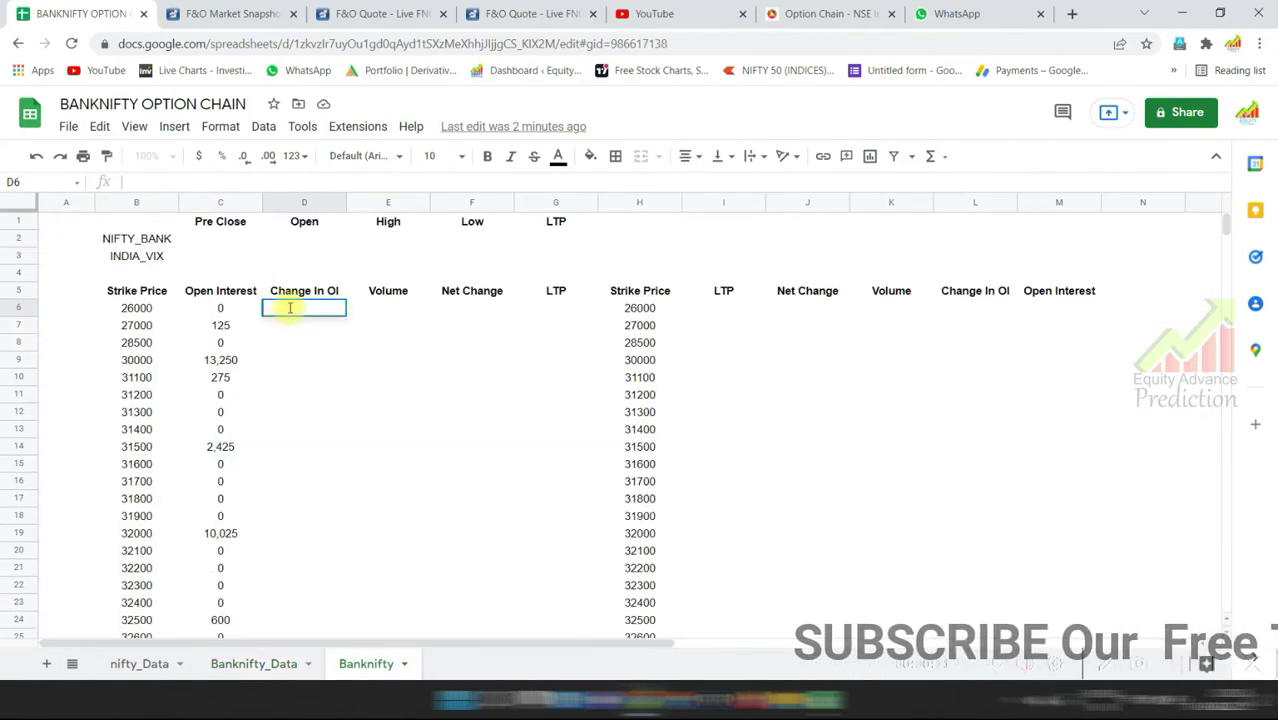
pyautogui.hotkey('ctrl', 'v')
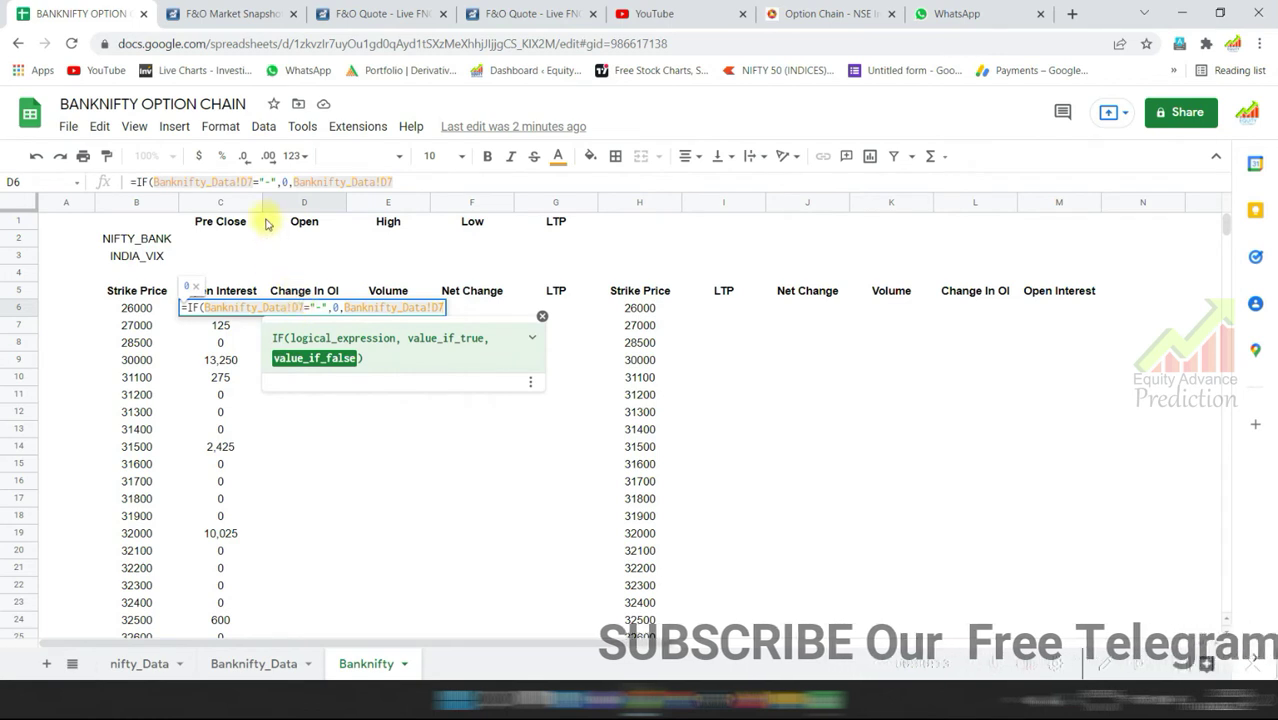
pyautogui.click(250, 181)
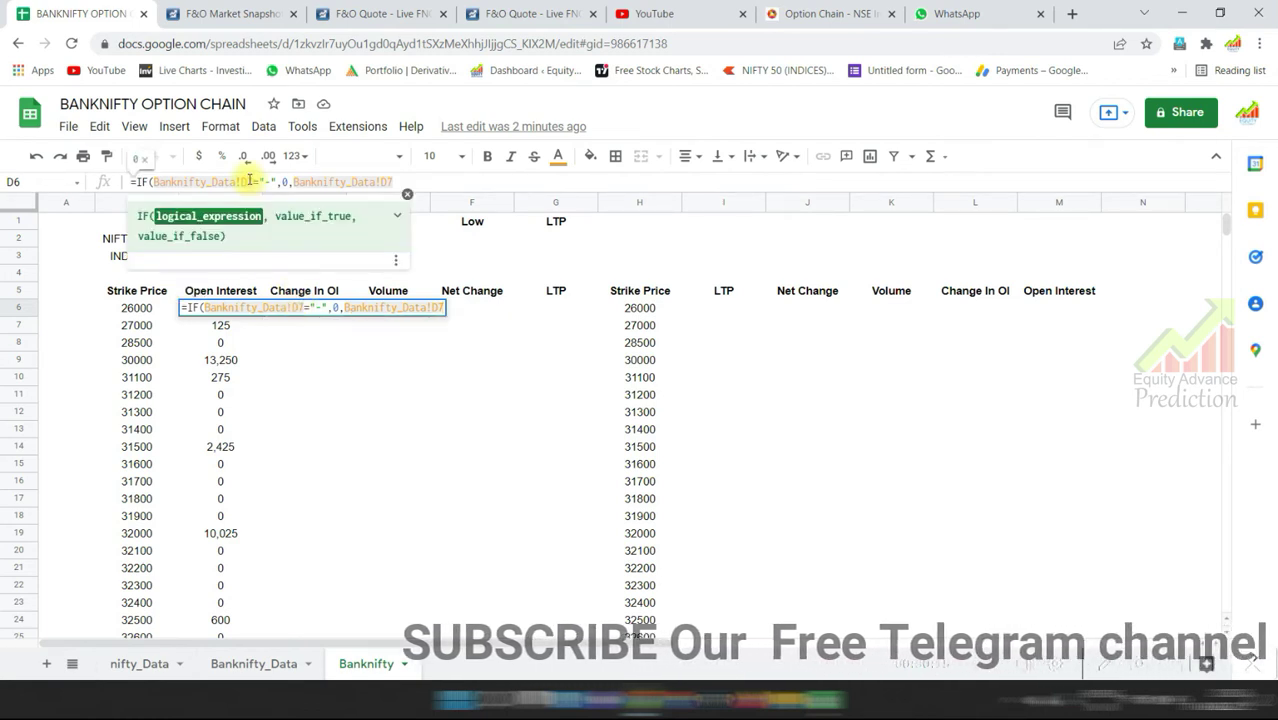
pyautogui.press('BackSpace')
pyautogui.write('e')
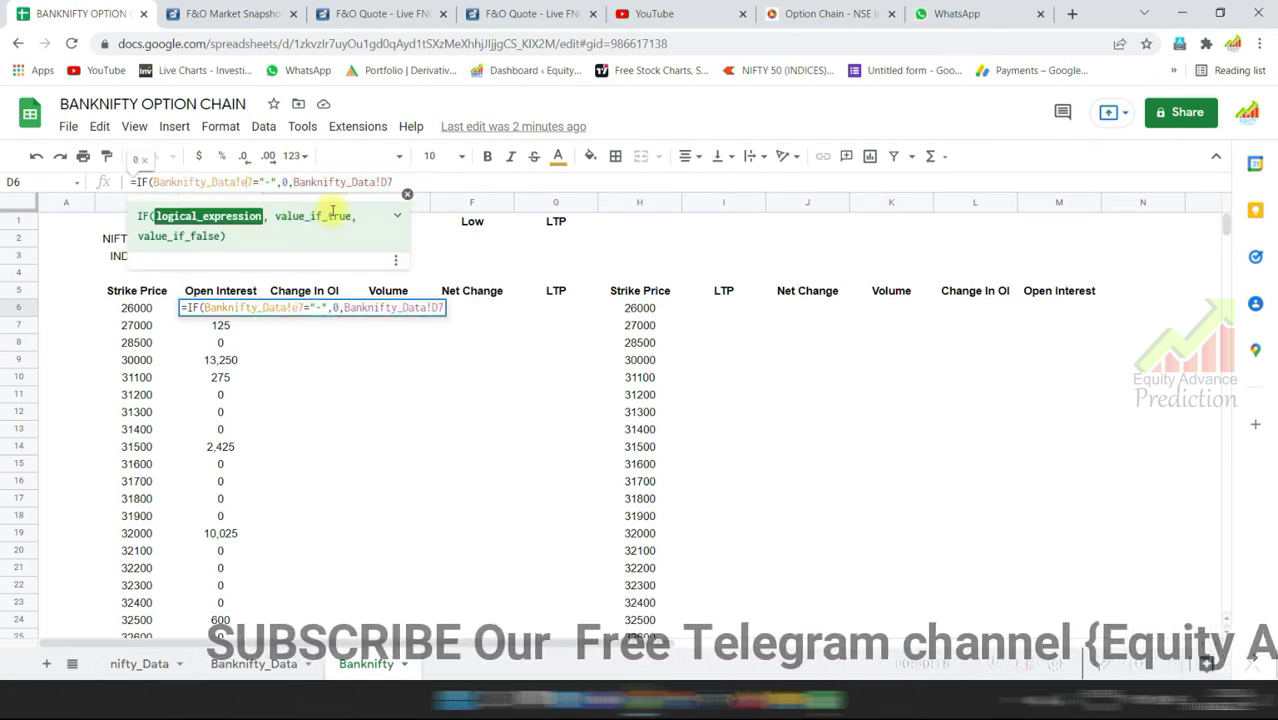
pyautogui.press('BackSpace')
pyautogui.write('E')
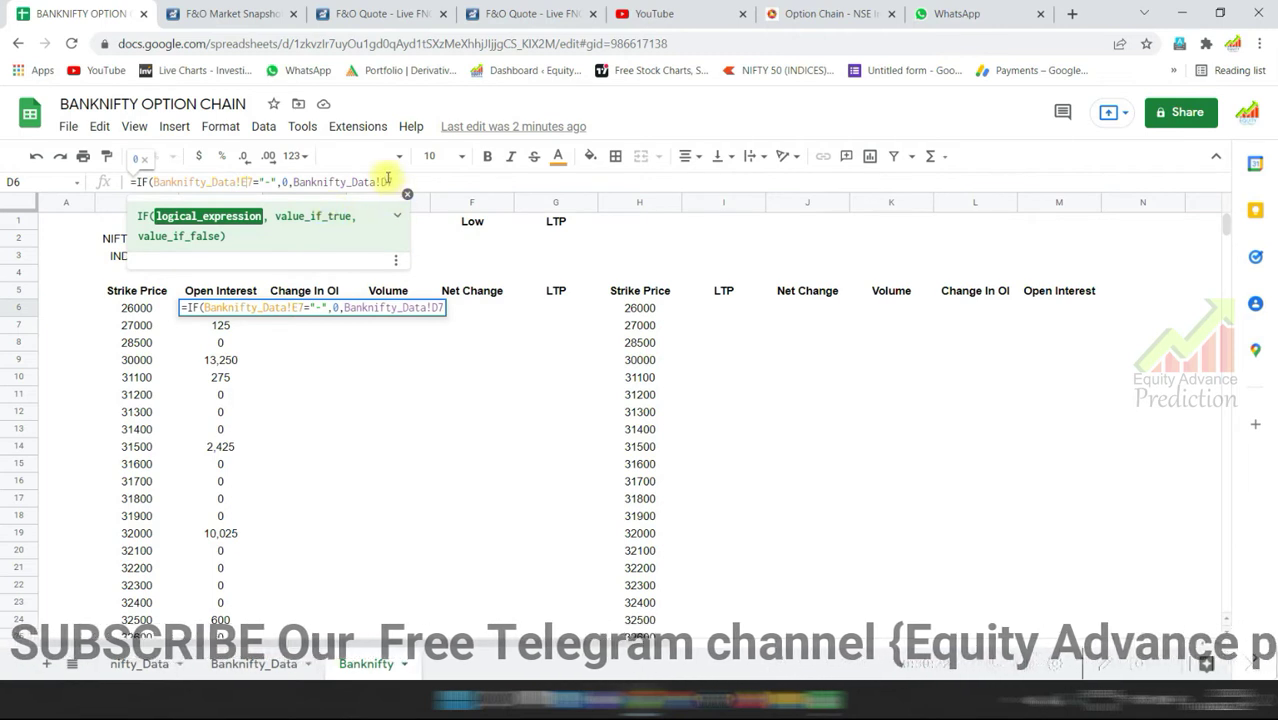
pyautogui.click(388, 181)
pyautogui.press('BackSpace')
pyautogui.write('E7')
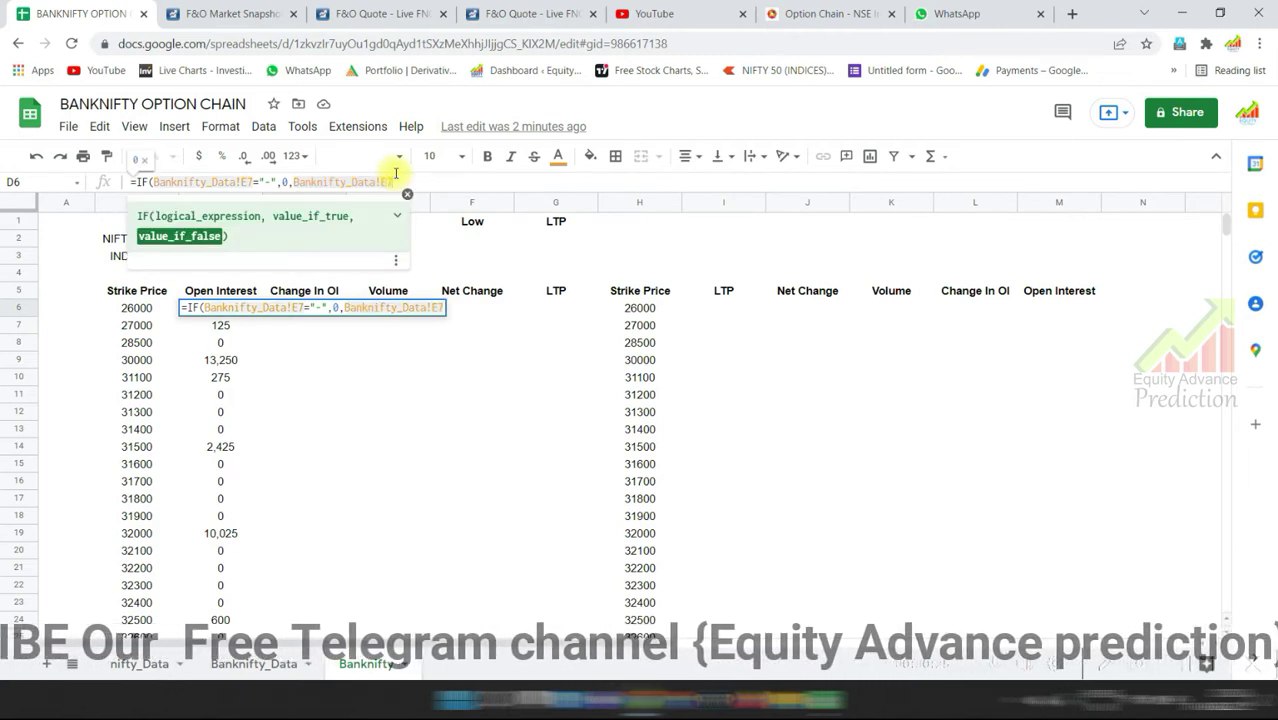
pyautogui.write(')')
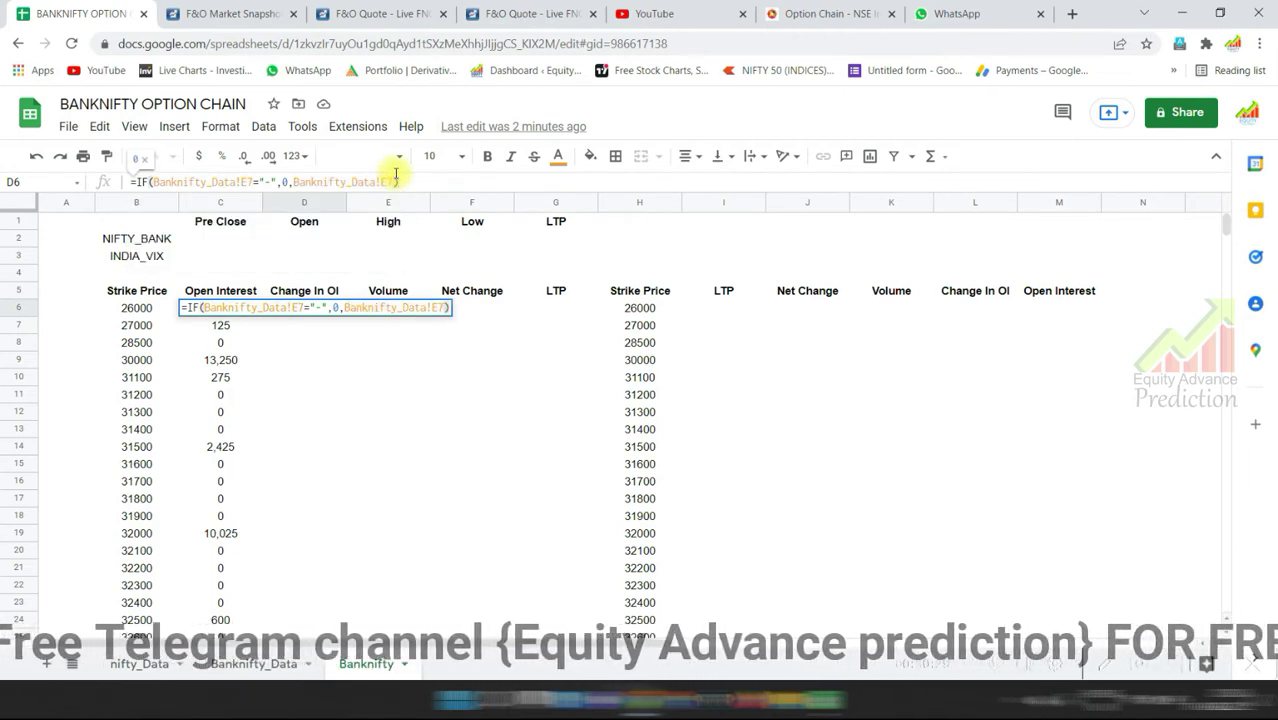
pyautogui.press('Return')
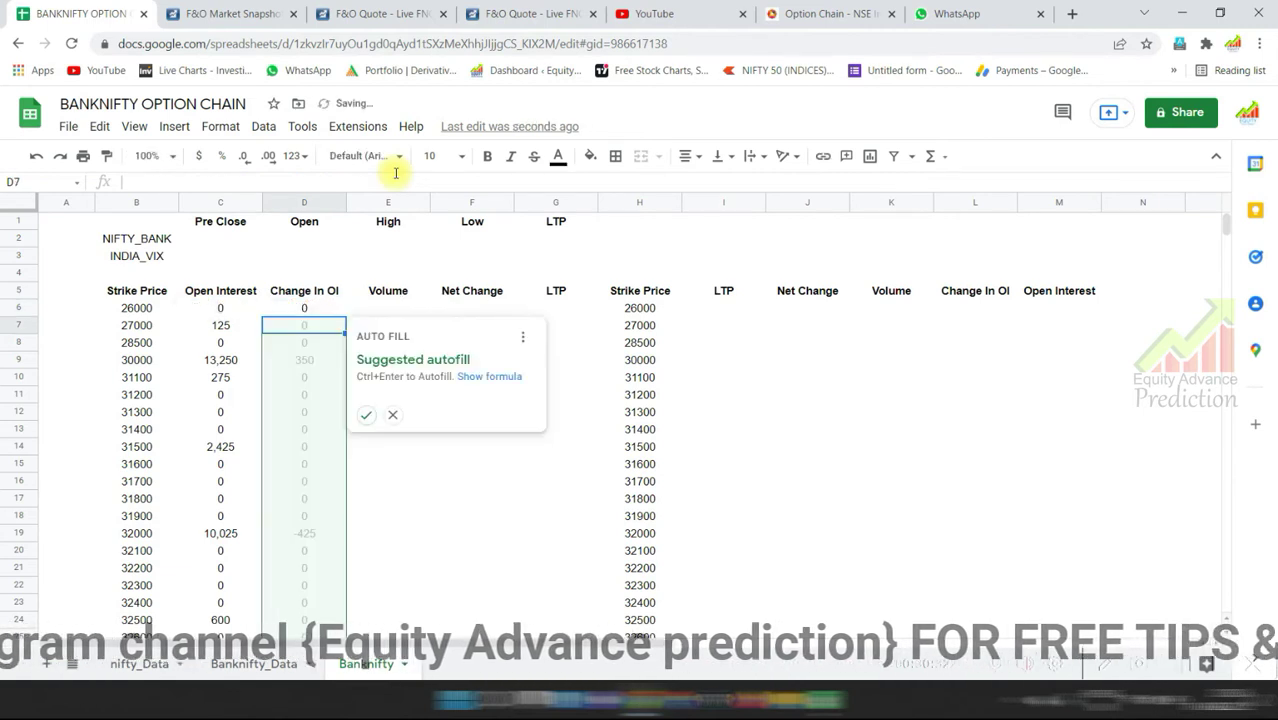
pyautogui.click(366, 414)
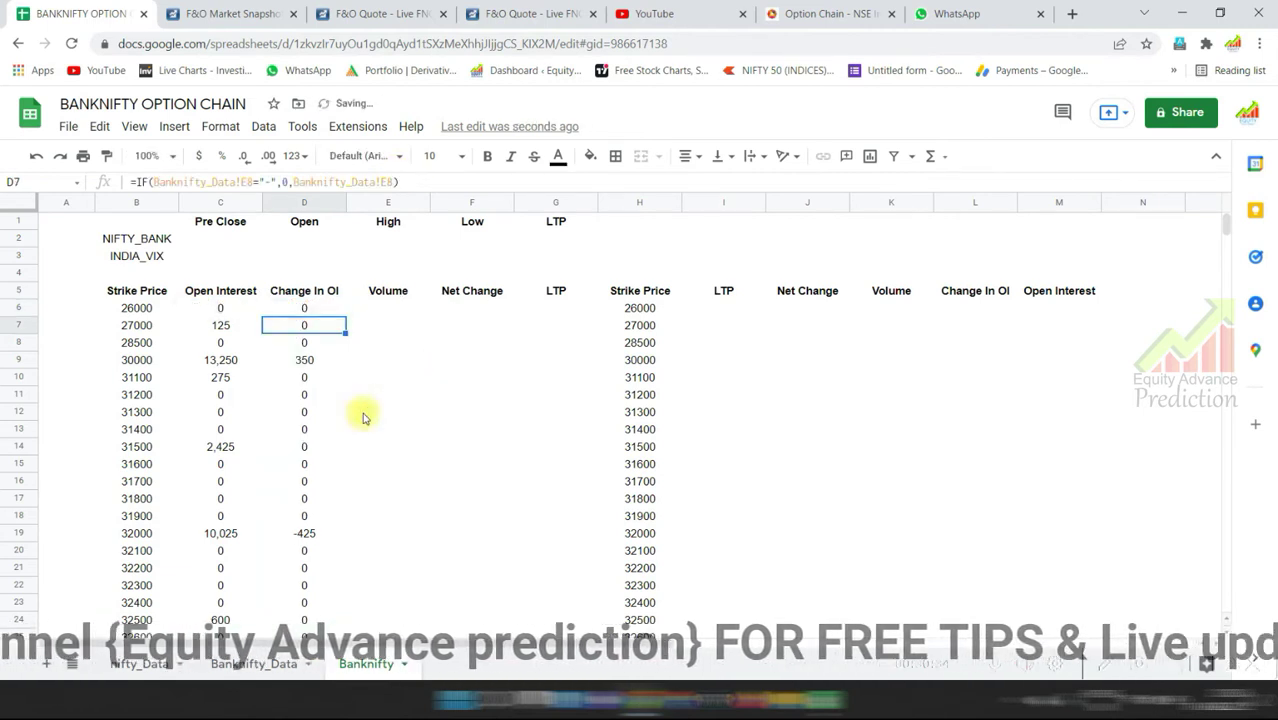
pyautogui.press('Right')
# Enter =IF(Banknifty_Data!C7="-",0,Banknifty_Data!C7) in E6 and autofill it down column E.
pyautogui.click(254, 665)
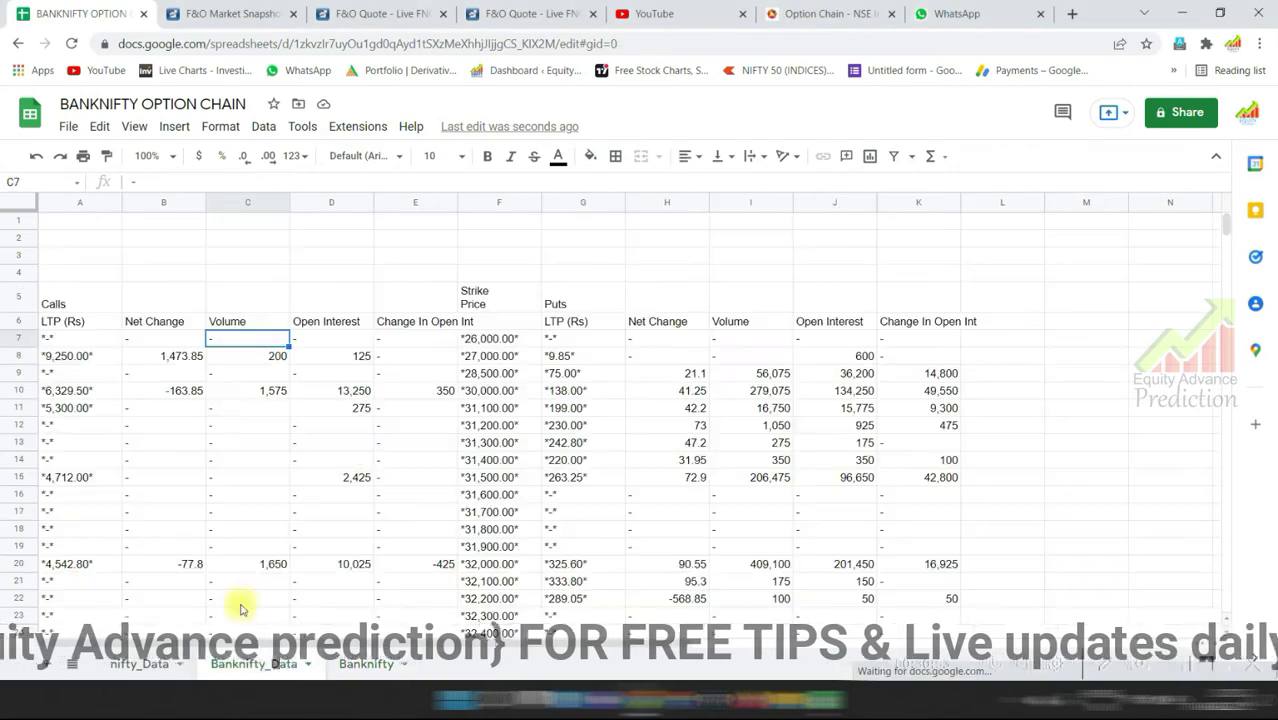
pyautogui.click(228, 201)
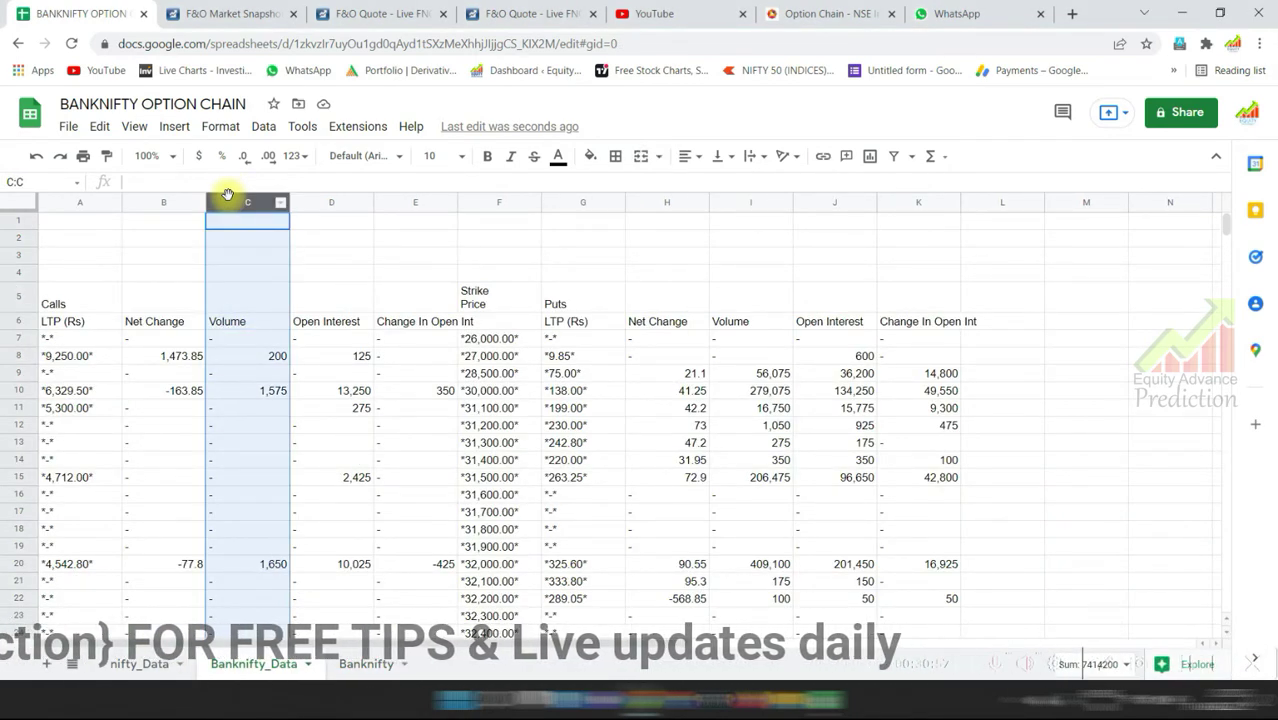
pyautogui.click(366, 664)
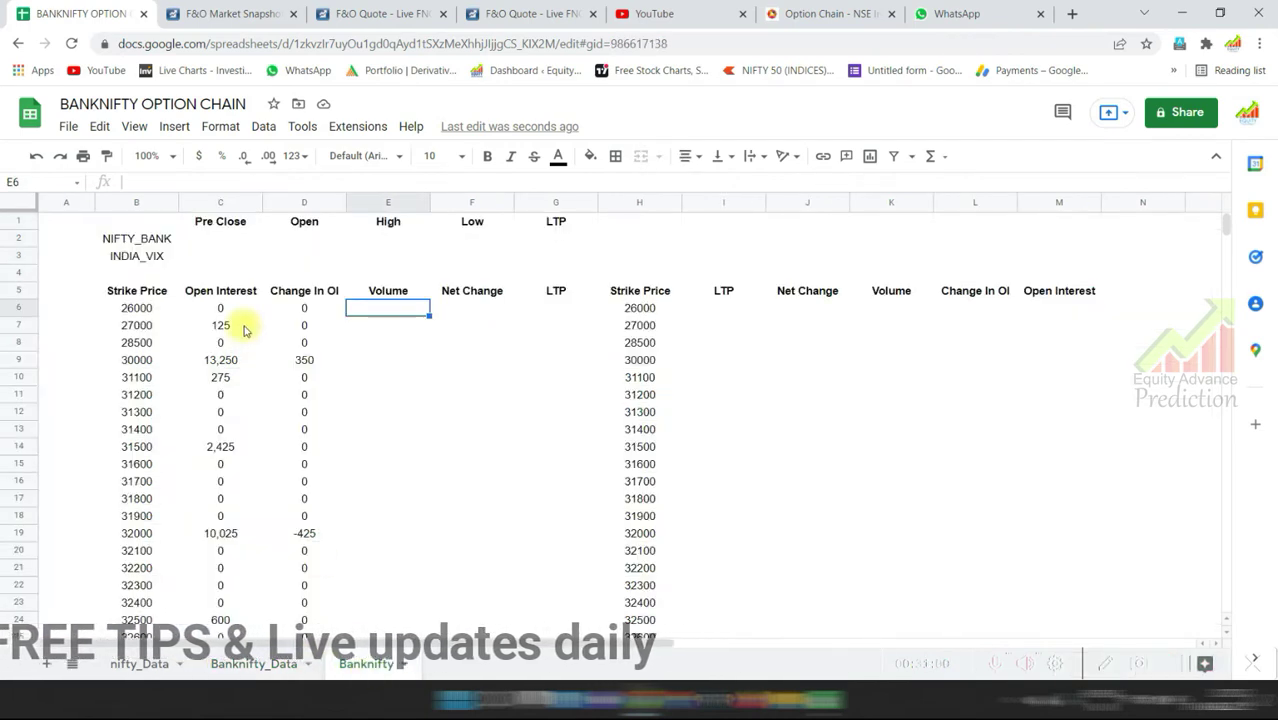
pyautogui.click(213, 183)
pyautogui.write('=IF(Banknifty_Data!D7="-",0,Banknifty_Data!D7')
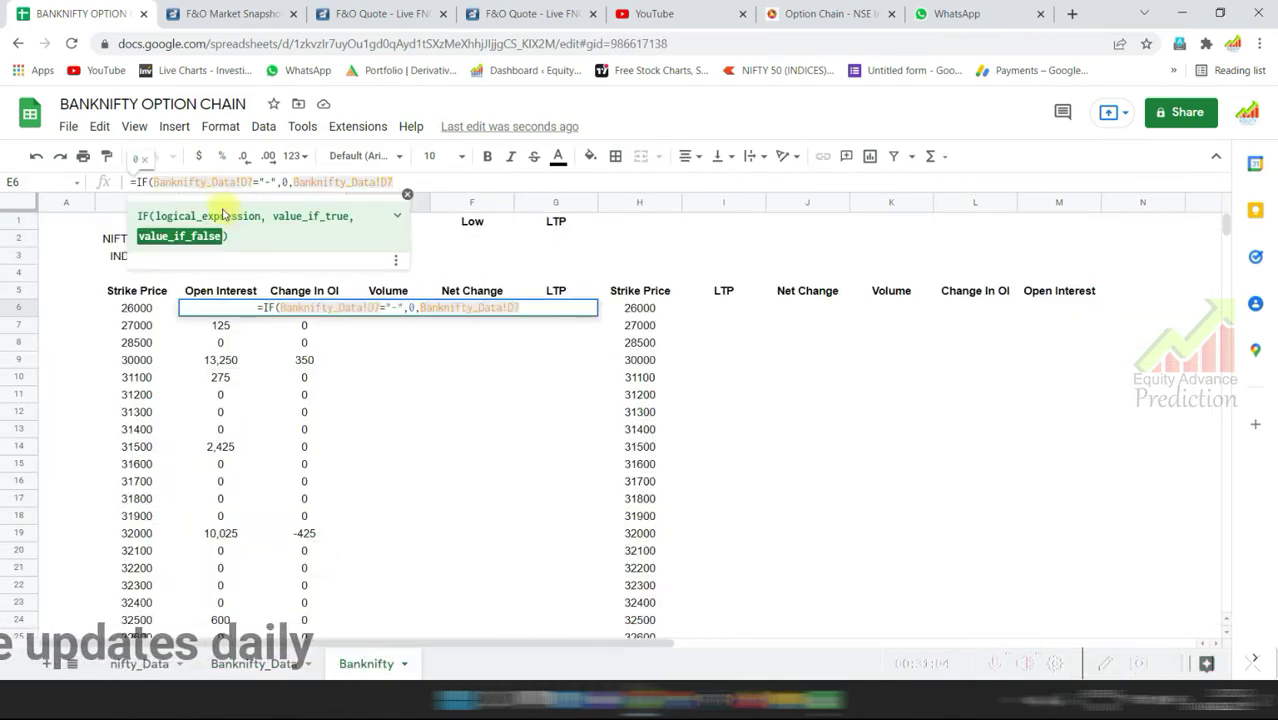
pyautogui.click(247, 181)
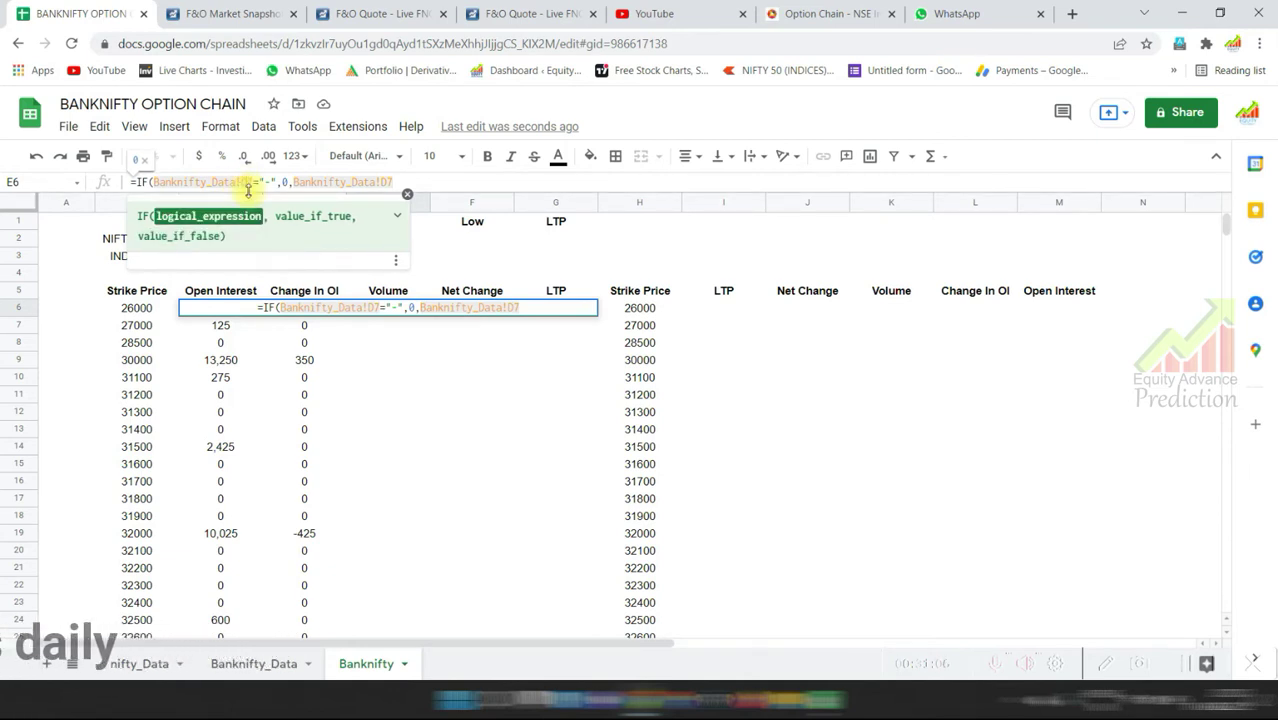
pyautogui.press('BackSpace')
pyautogui.write('C')
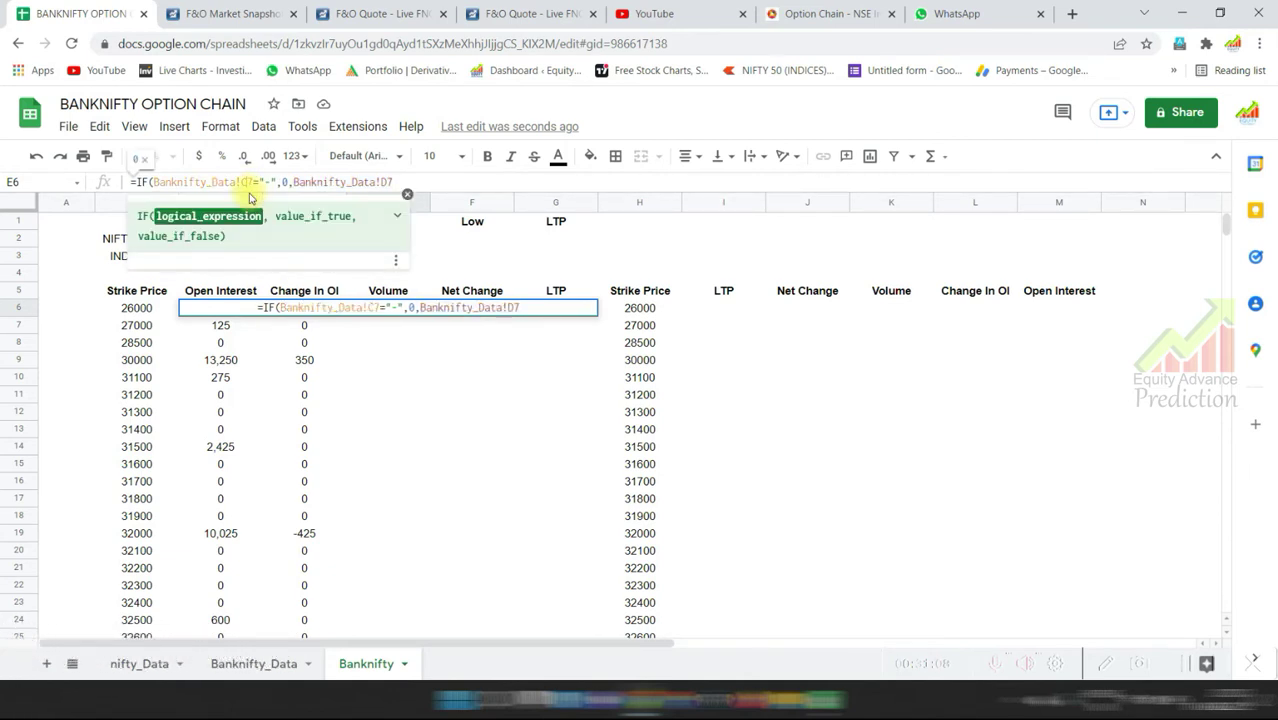
pyautogui.click(388, 183)
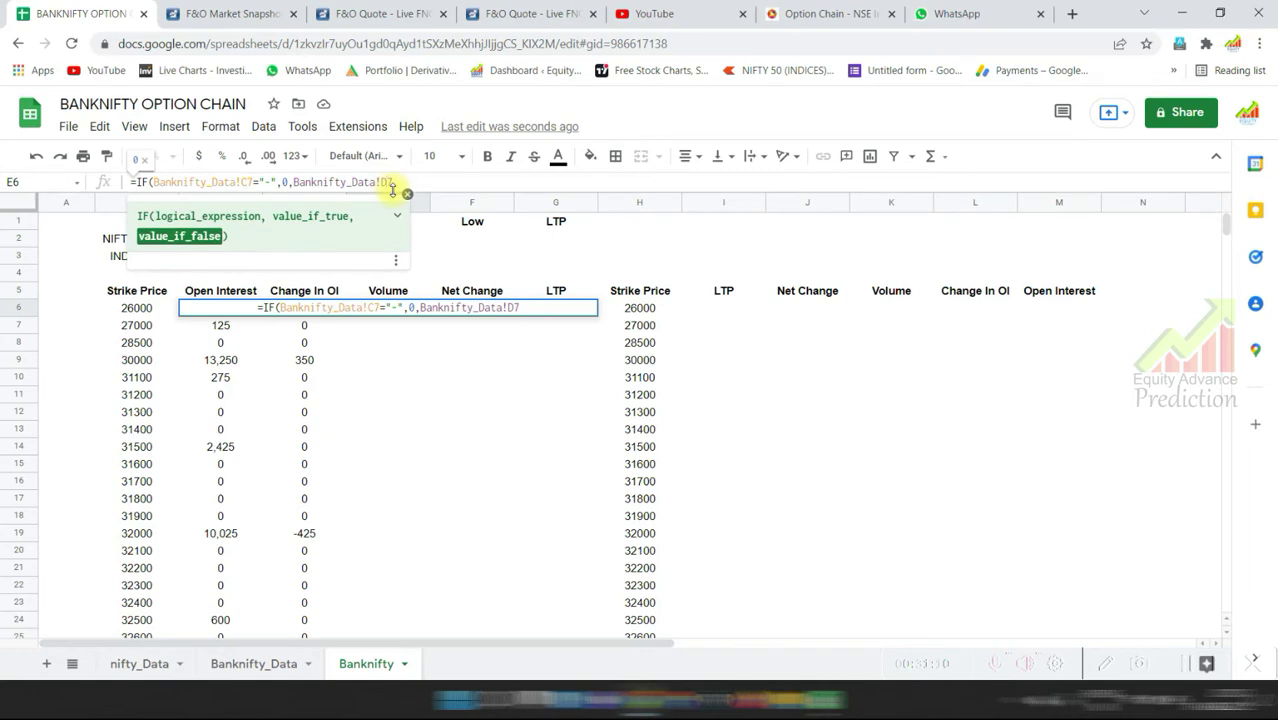
pyautogui.press('BackSpace')
pyautogui.write('C7')
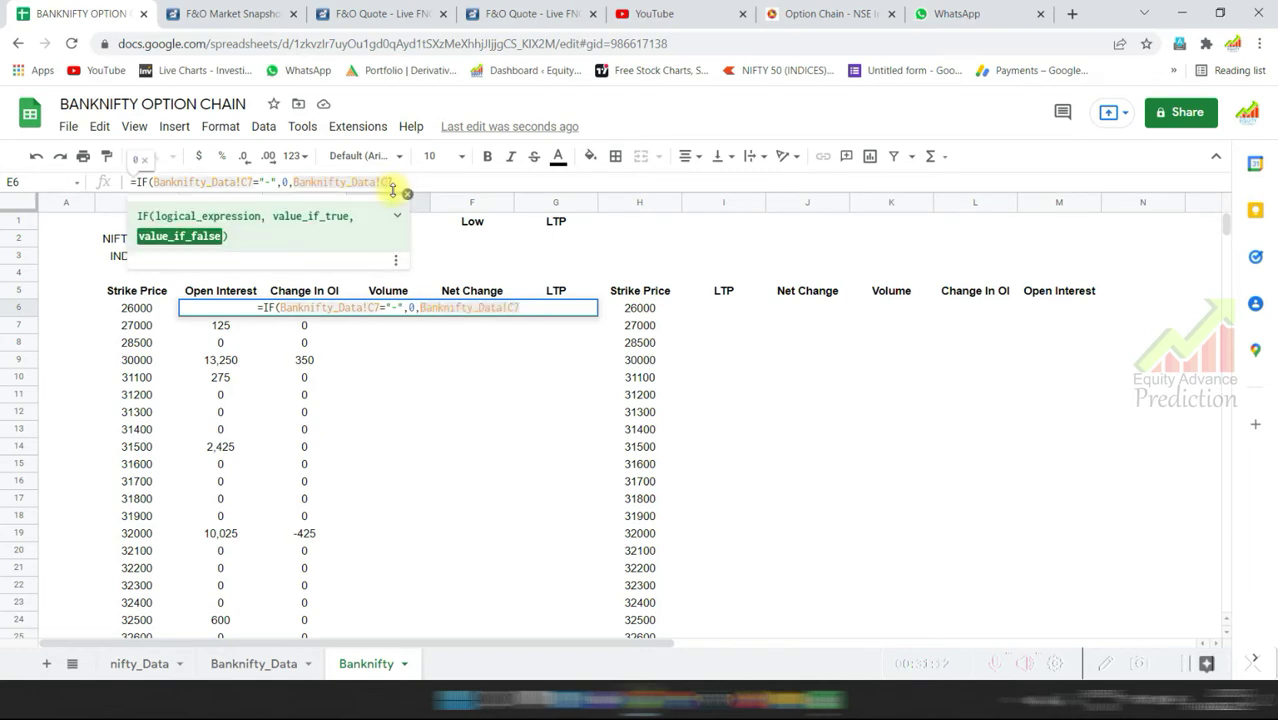
pyautogui.write(')')
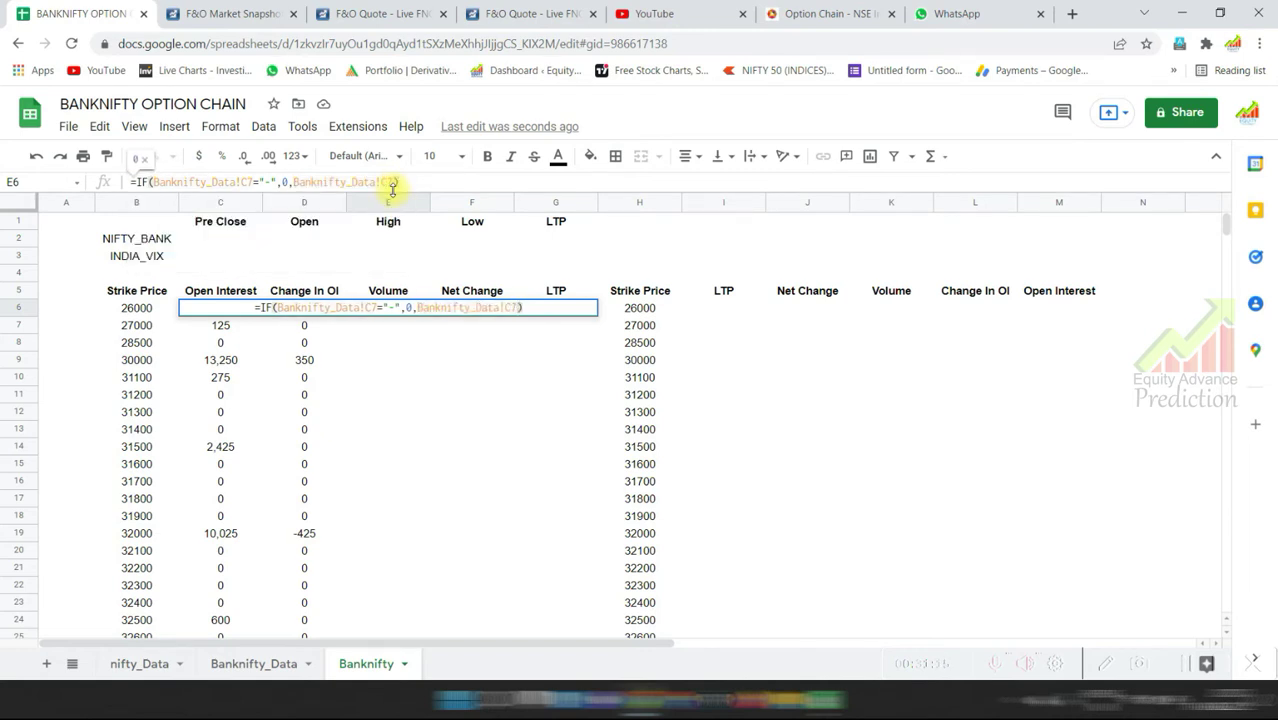
pyautogui.press('Return')
pyautogui.click(445, 418)
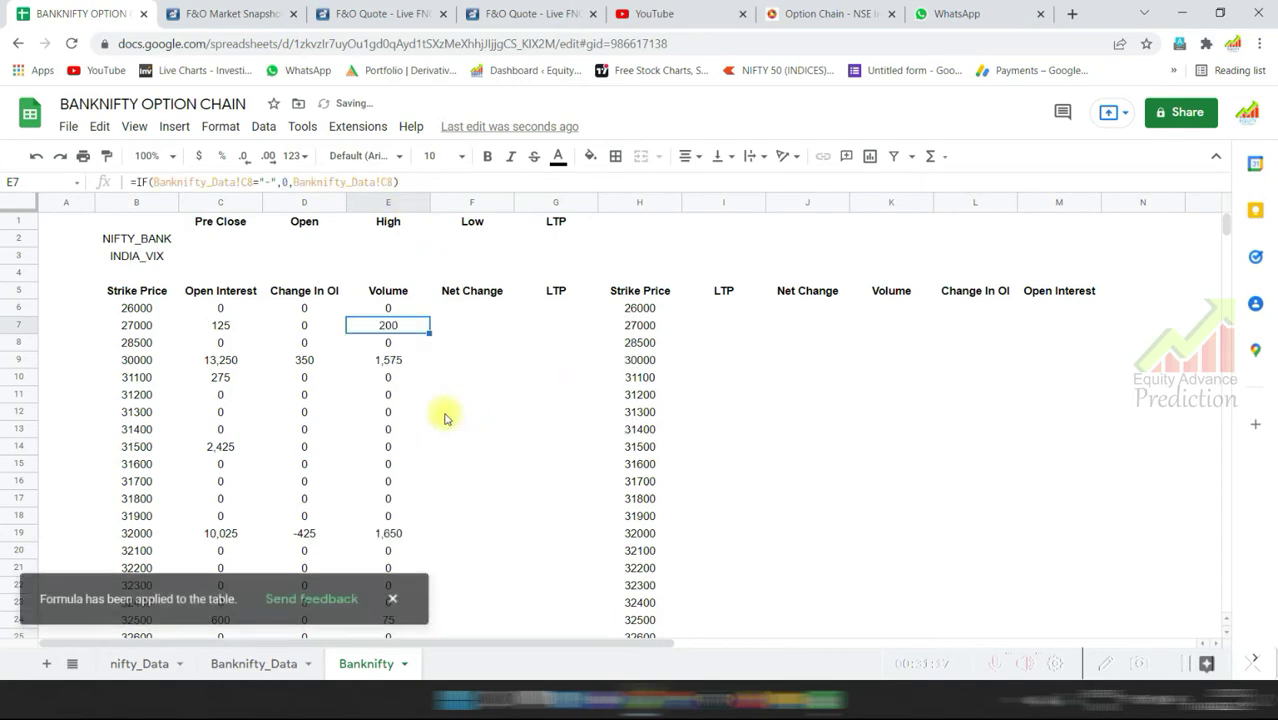
# Verify the Volume results, such as 200, against the Banknifty_Data sheet.
pyautogui.click(290, 664)
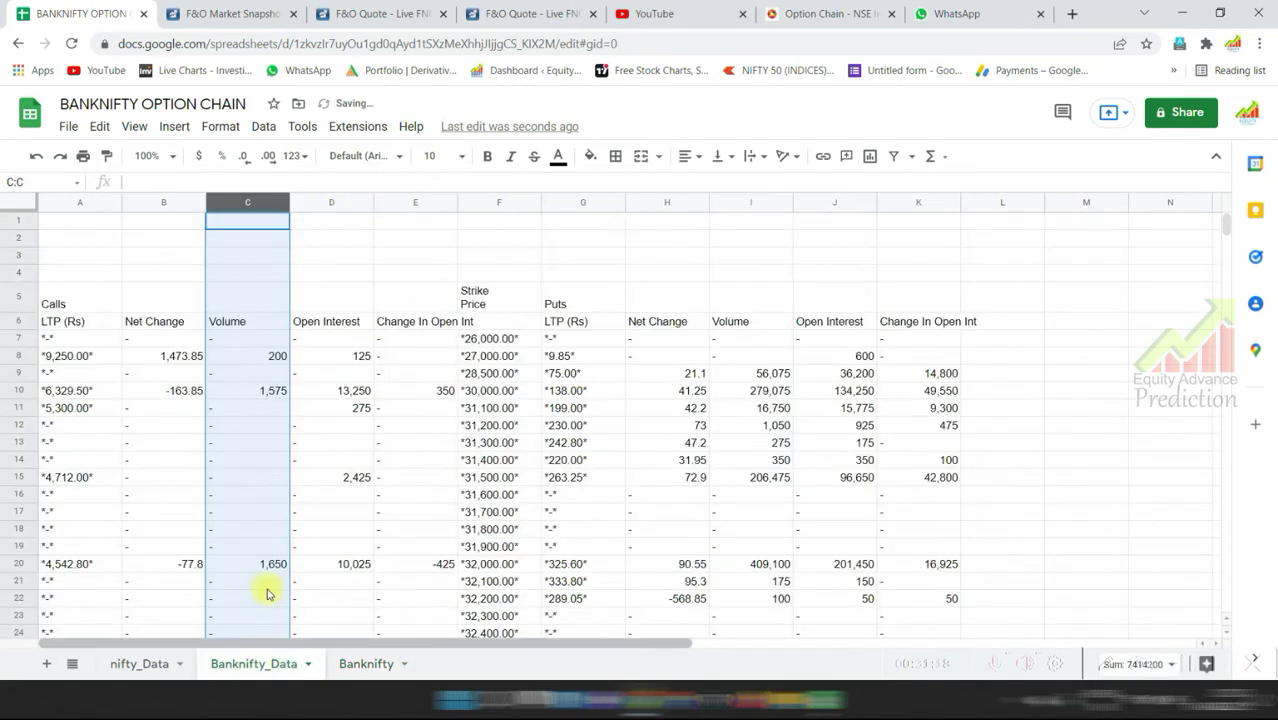
pyautogui.click(275, 355)
pyautogui.click(366, 664)
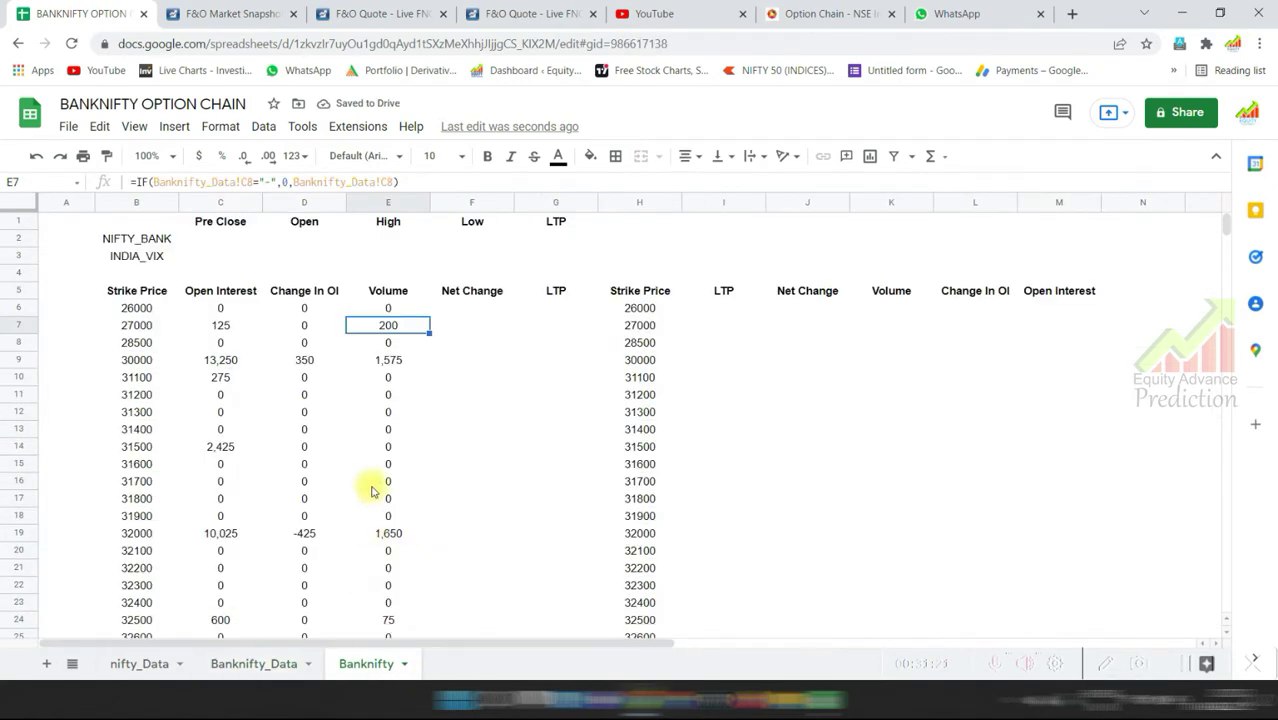
pyautogui.click(393, 342)
pyautogui.click(385, 326)
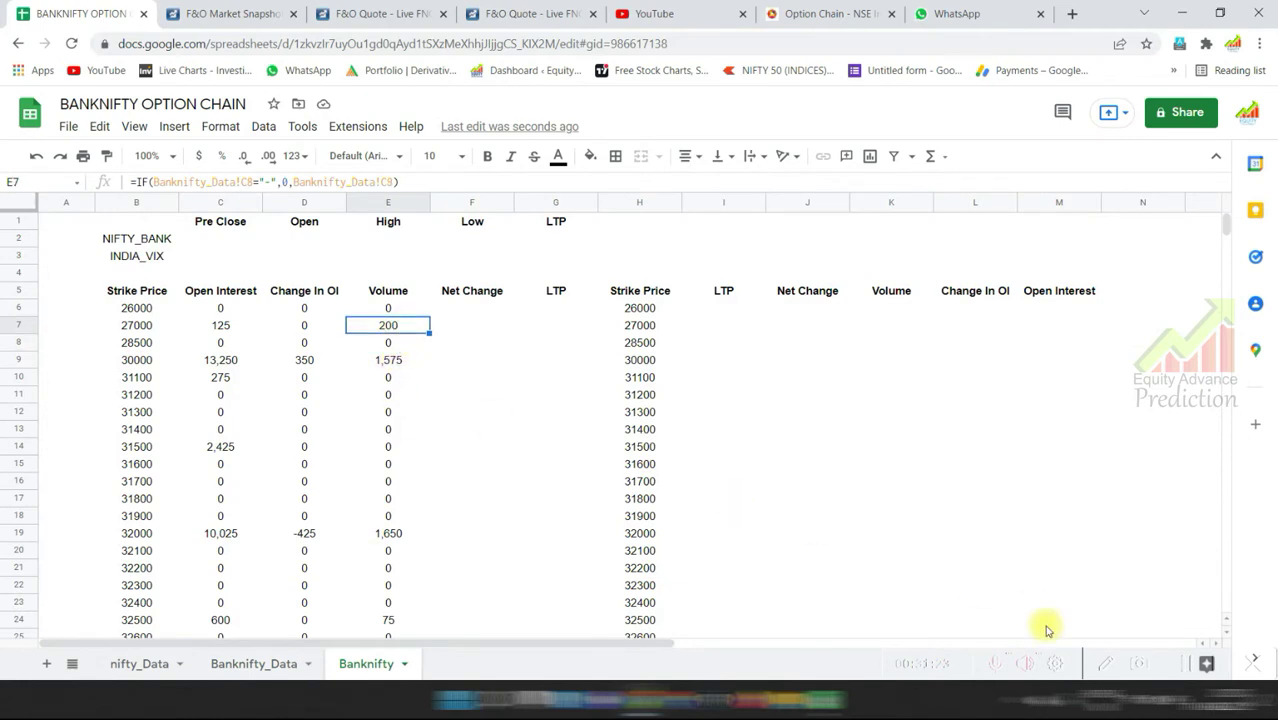
# Merge the band above the Call columns and label it 'Call Option'.
pyautogui.hotkey('ctrl', 'z')
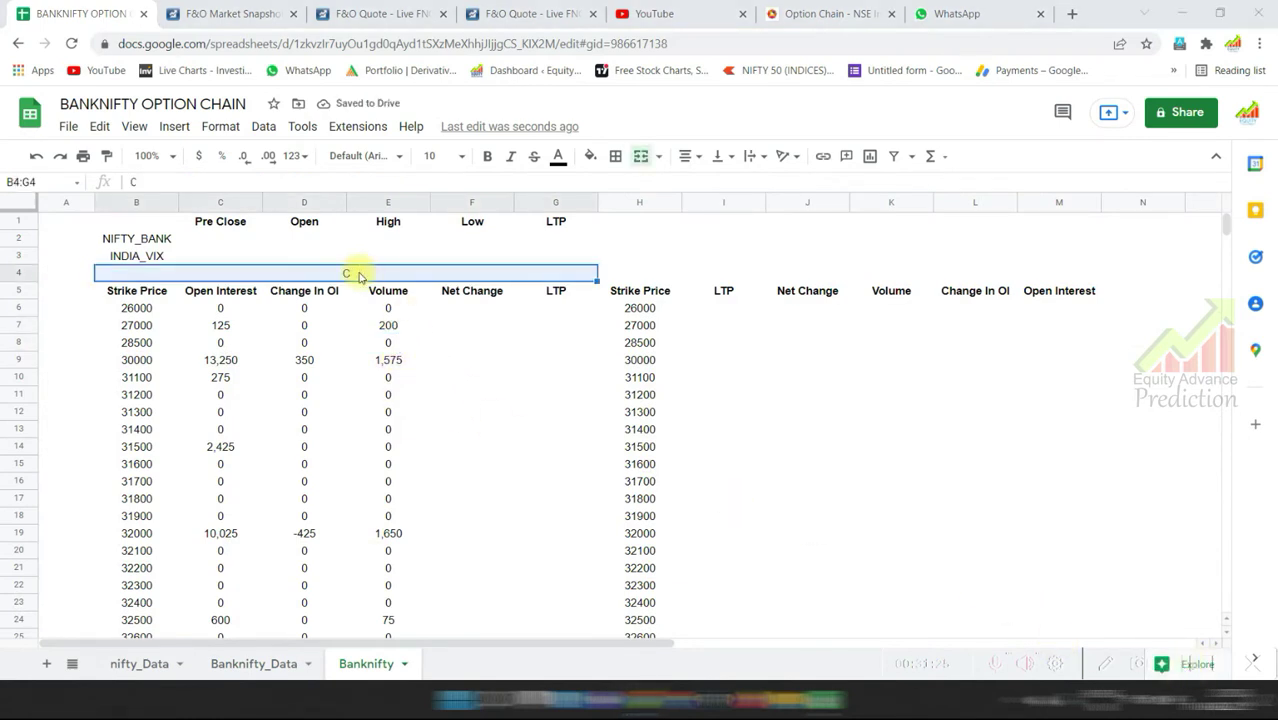
pyautogui.doubleClick(359, 274)
pyautogui.write('all Option')
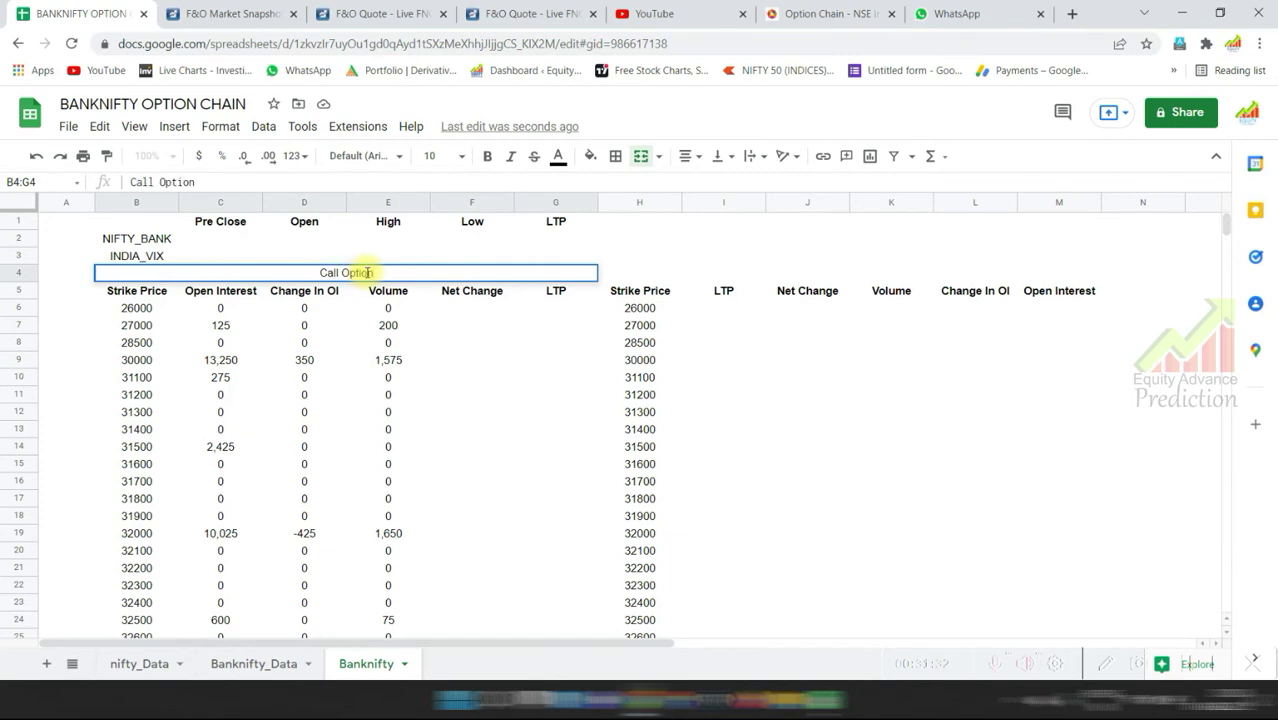
pyautogui.click(450, 328)
# Merge cells I4 to M4 and type 'Put Option' as the heading.
pyautogui.click(688, 274)
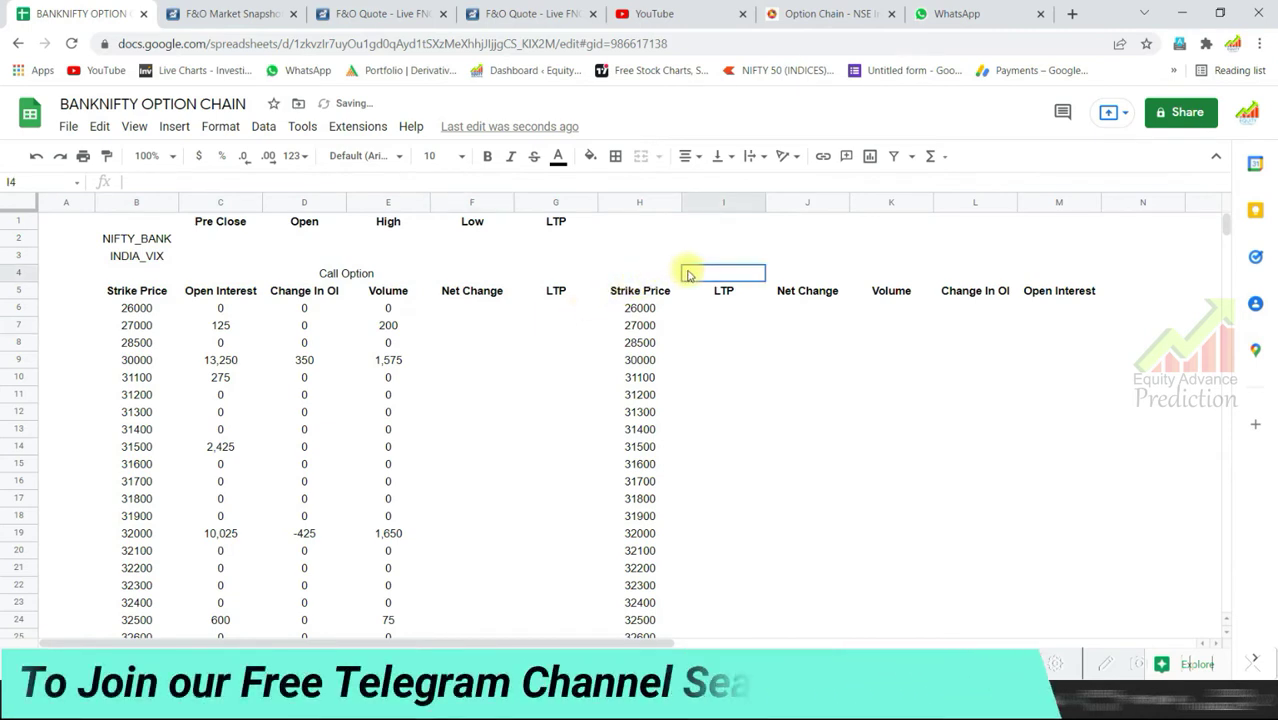
pyautogui.moveTo(688, 274); pyautogui.dragTo(1058, 276)
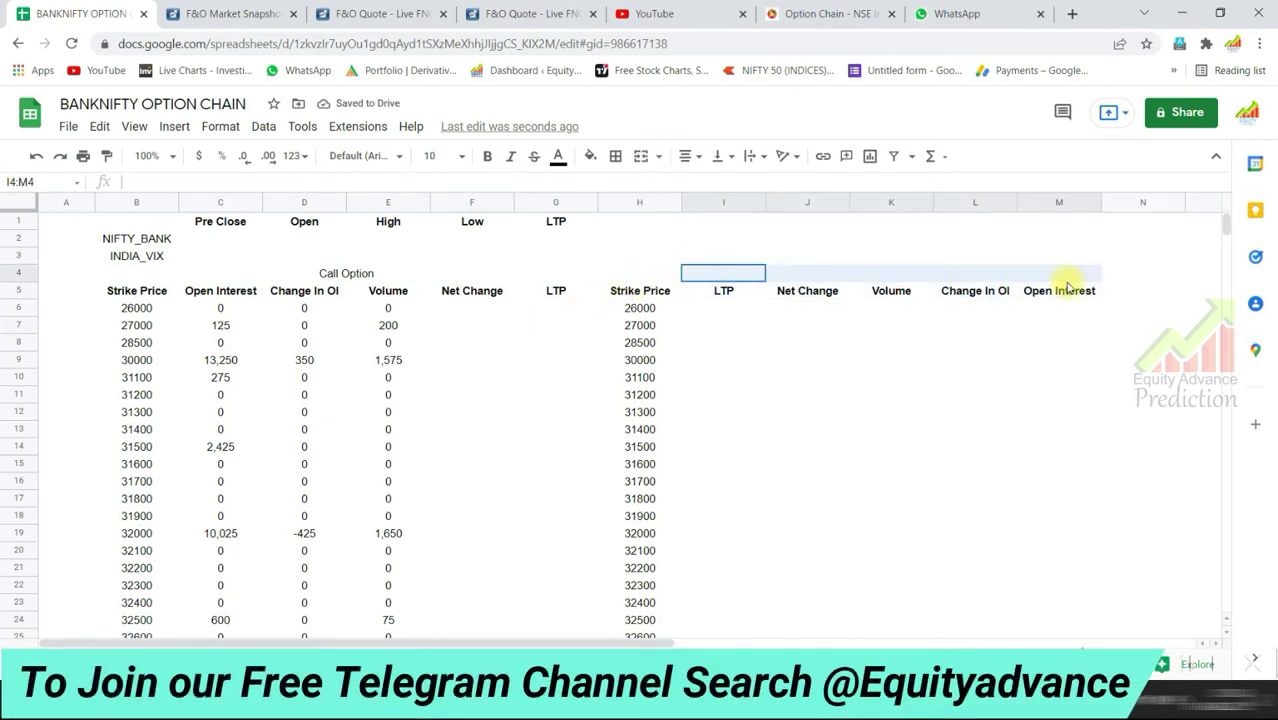
pyautogui.click(219, 126)
pyautogui.moveTo(299, 371)
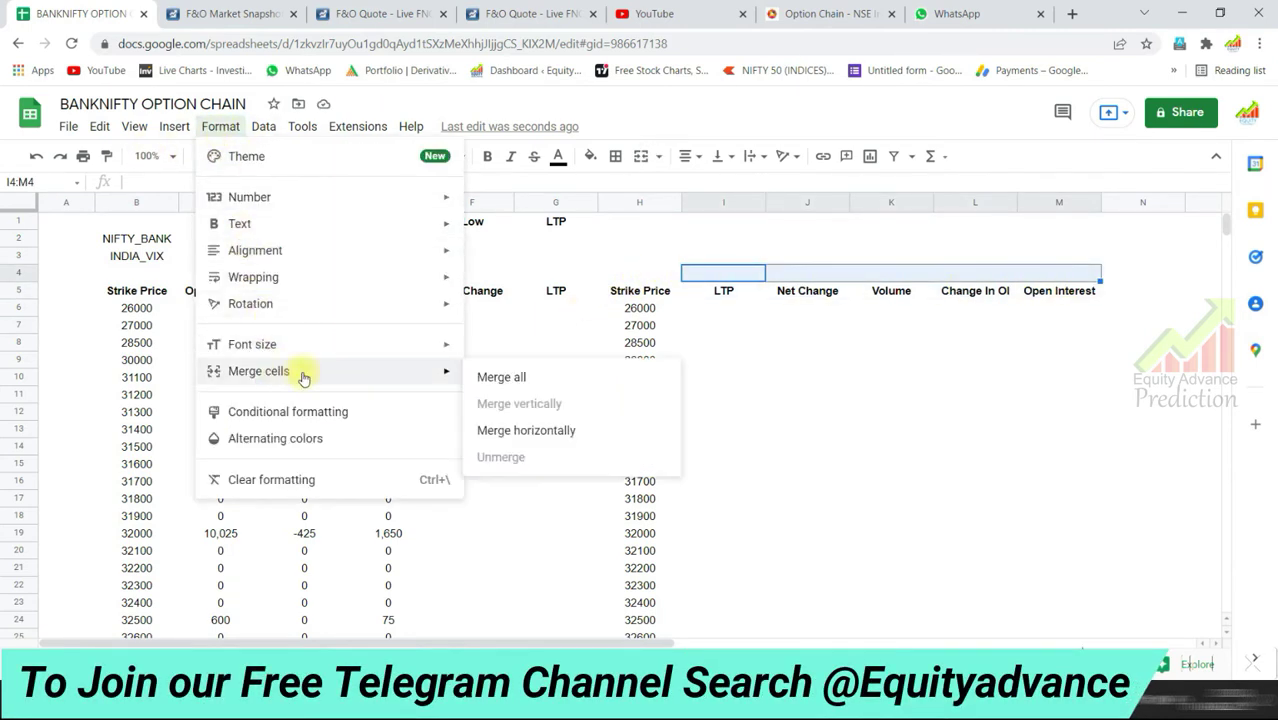
pyautogui.click(526, 386)
pyautogui.write('Pu')
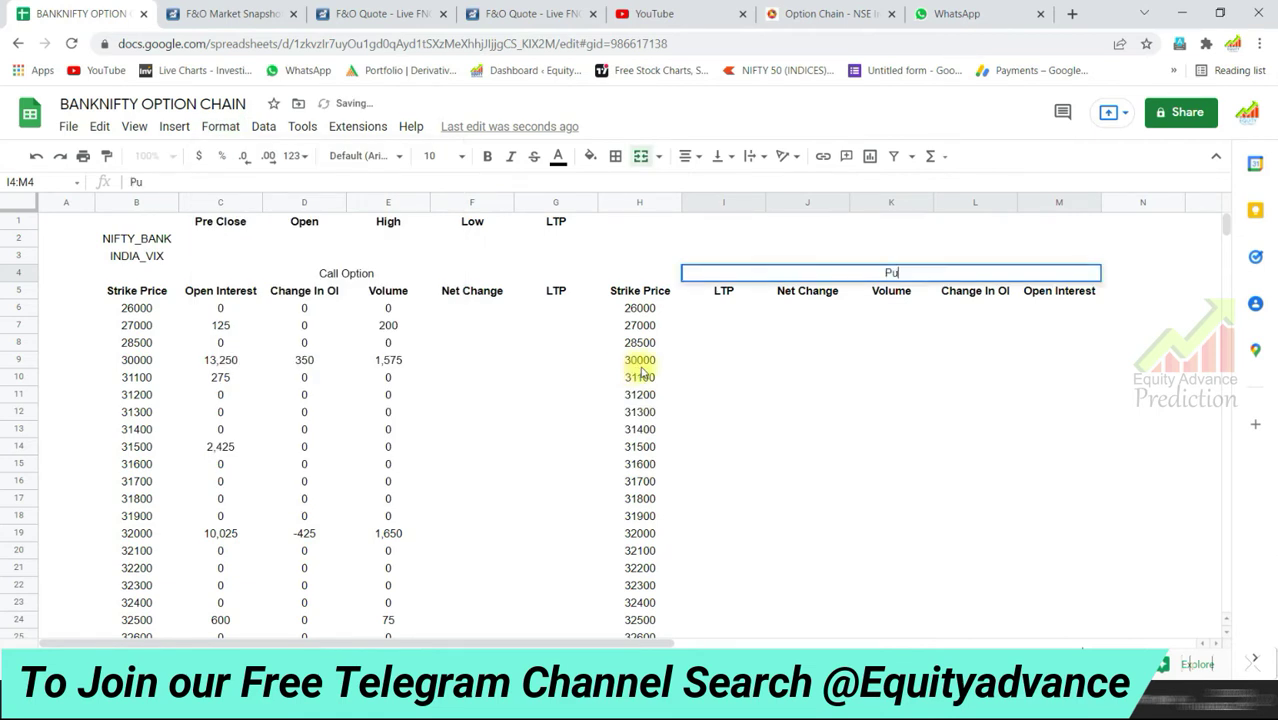
pyautogui.write('t Opt')
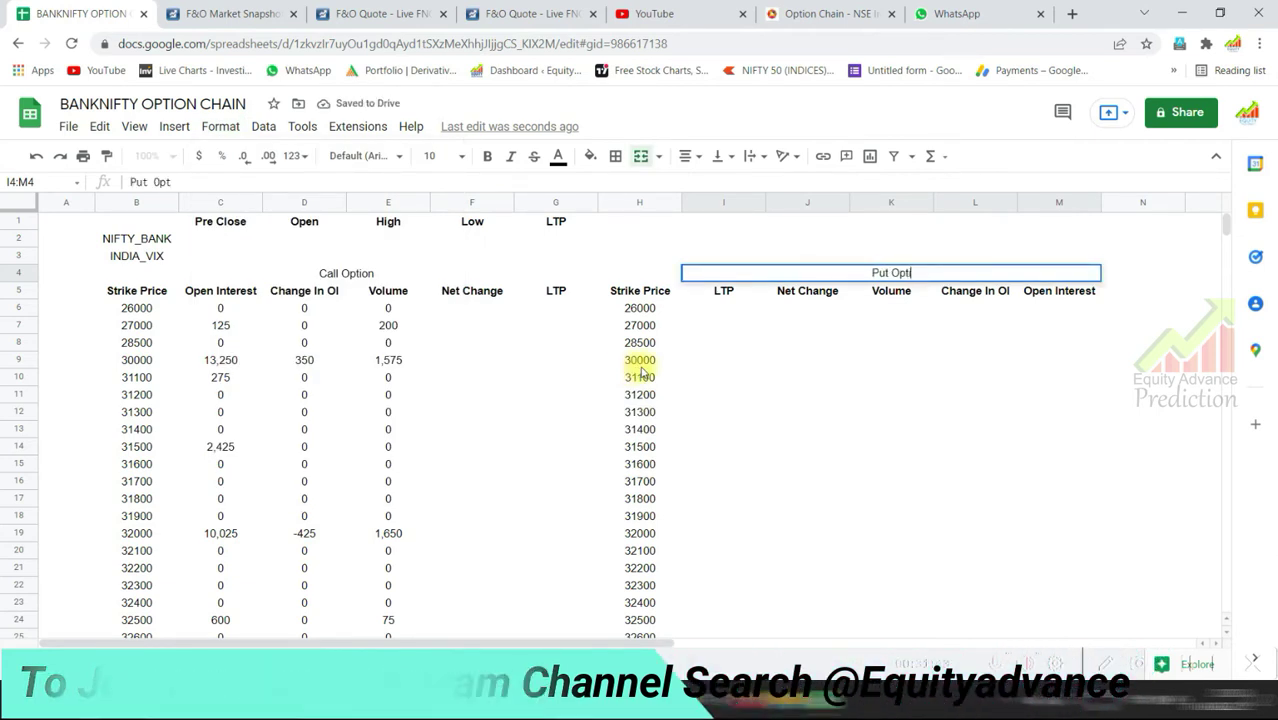
pyautogui.write('ion')
# Make the Call Option and Put Option headings bold at font size 11.
pyautogui.click(783, 400)
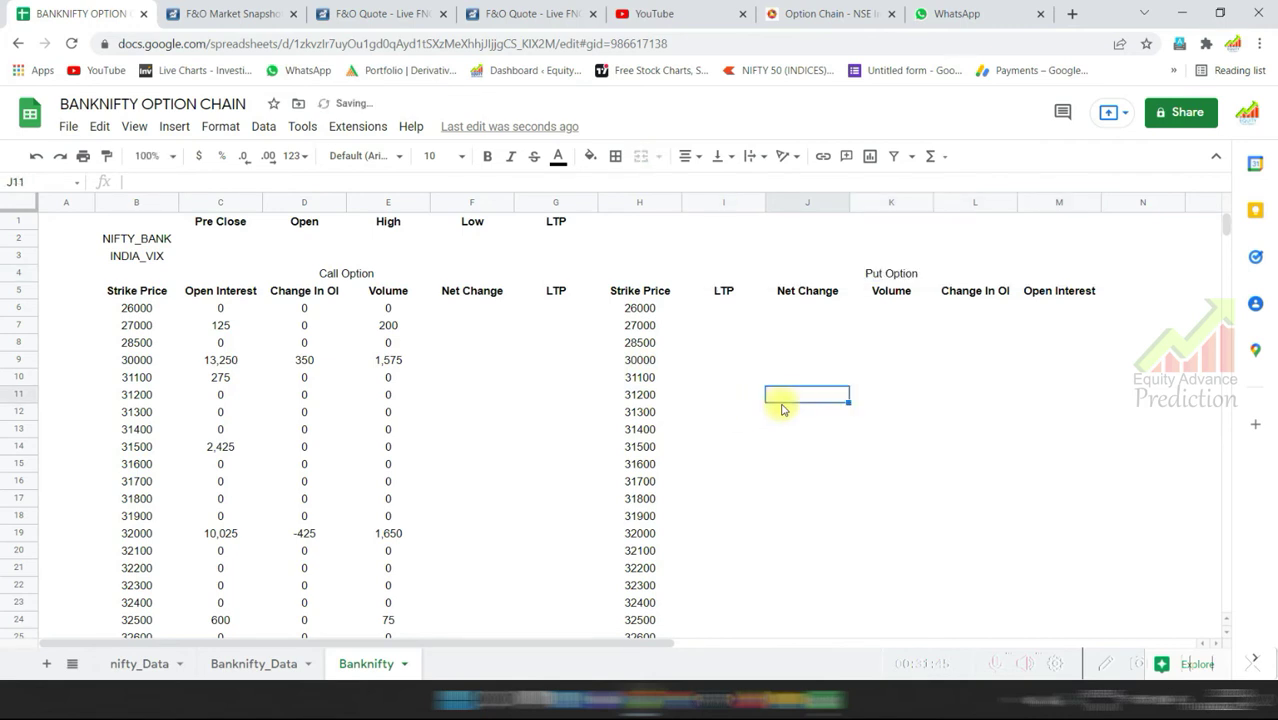
pyautogui.click(305, 272)
pyautogui.click(486, 158)
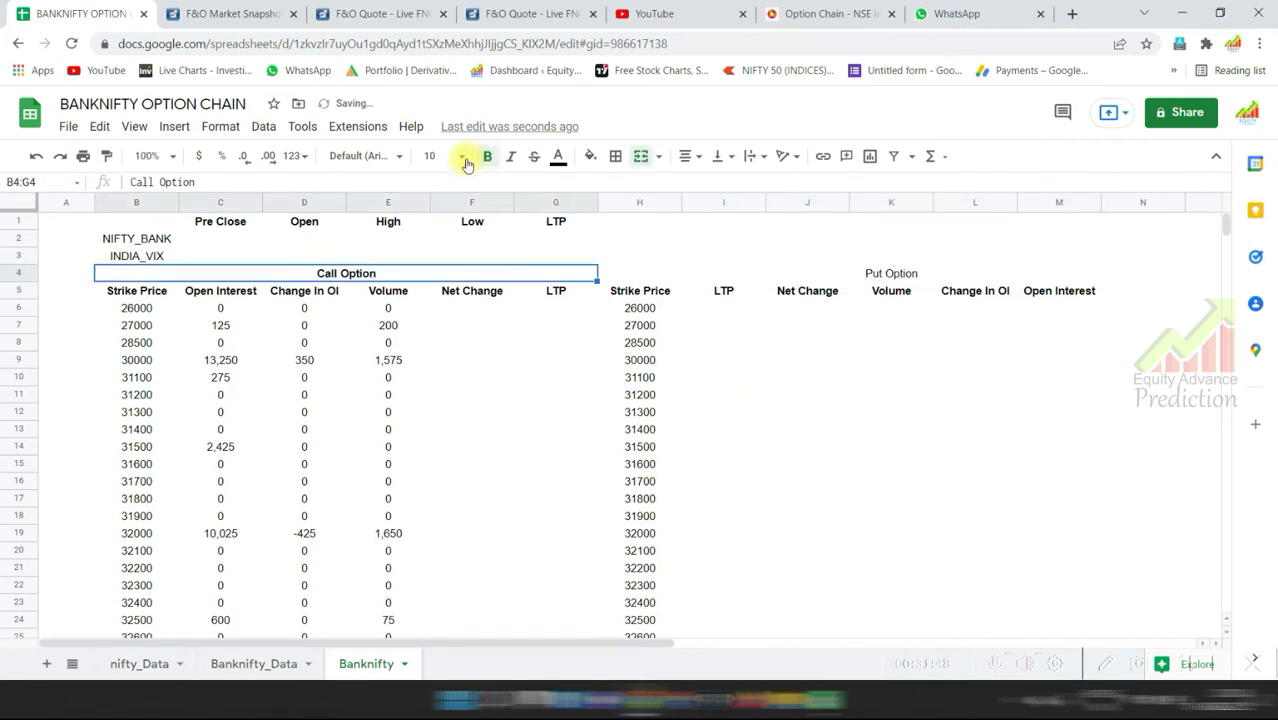
pyautogui.click(466, 160)
pyautogui.click(434, 318)
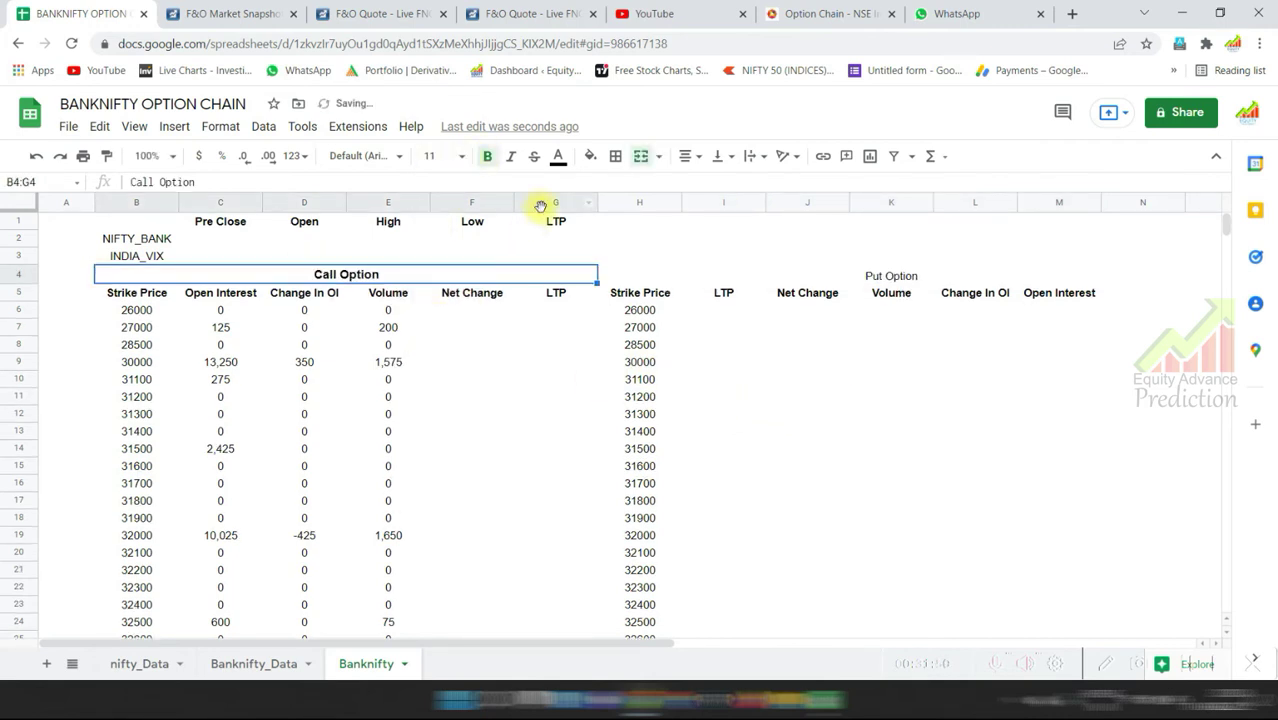
pyautogui.click(851, 276)
pyautogui.click(487, 157)
pyautogui.click(463, 158)
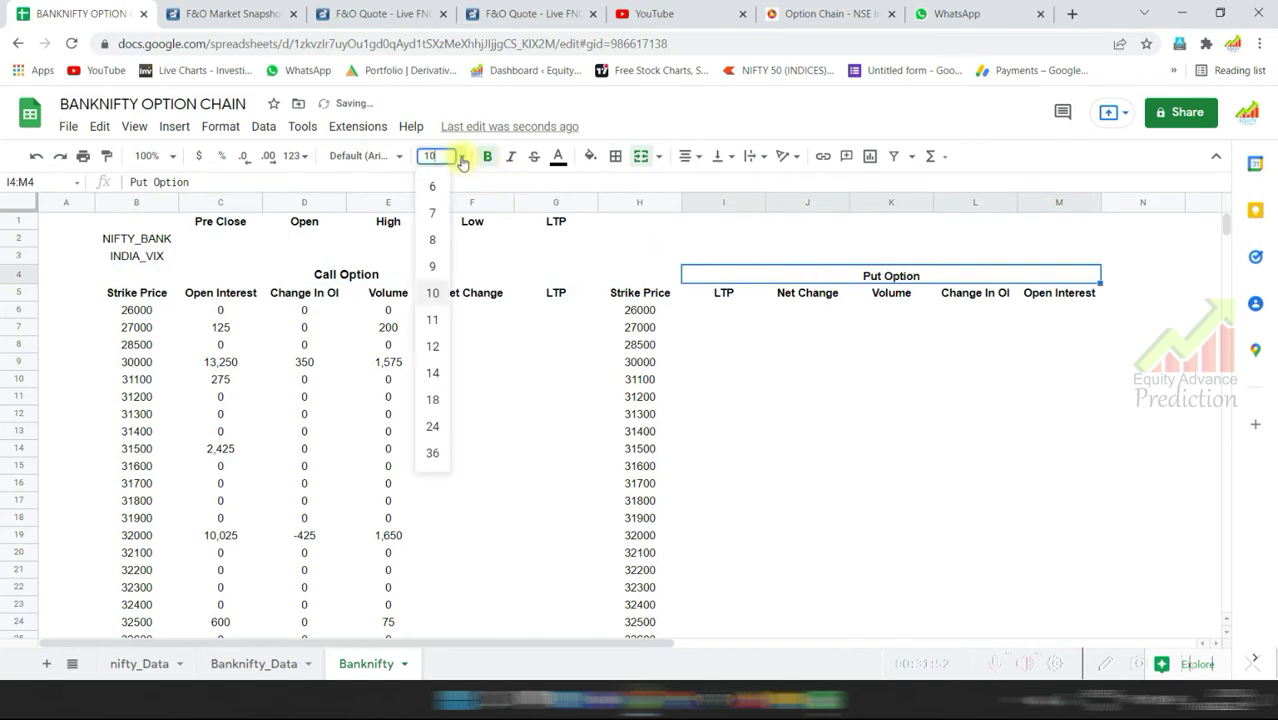
pyautogui.click(432, 318)
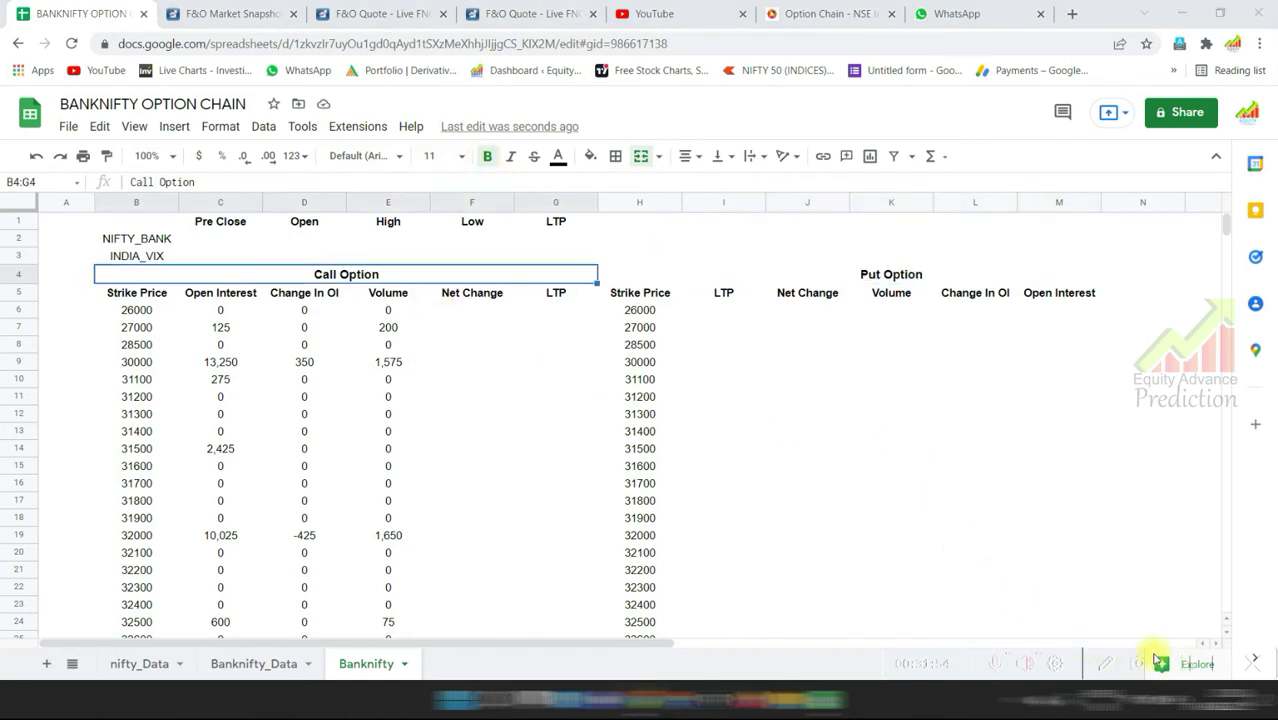
# Add outer borders around both the Call Option and Put Option headings.
pyautogui.click(616, 157)
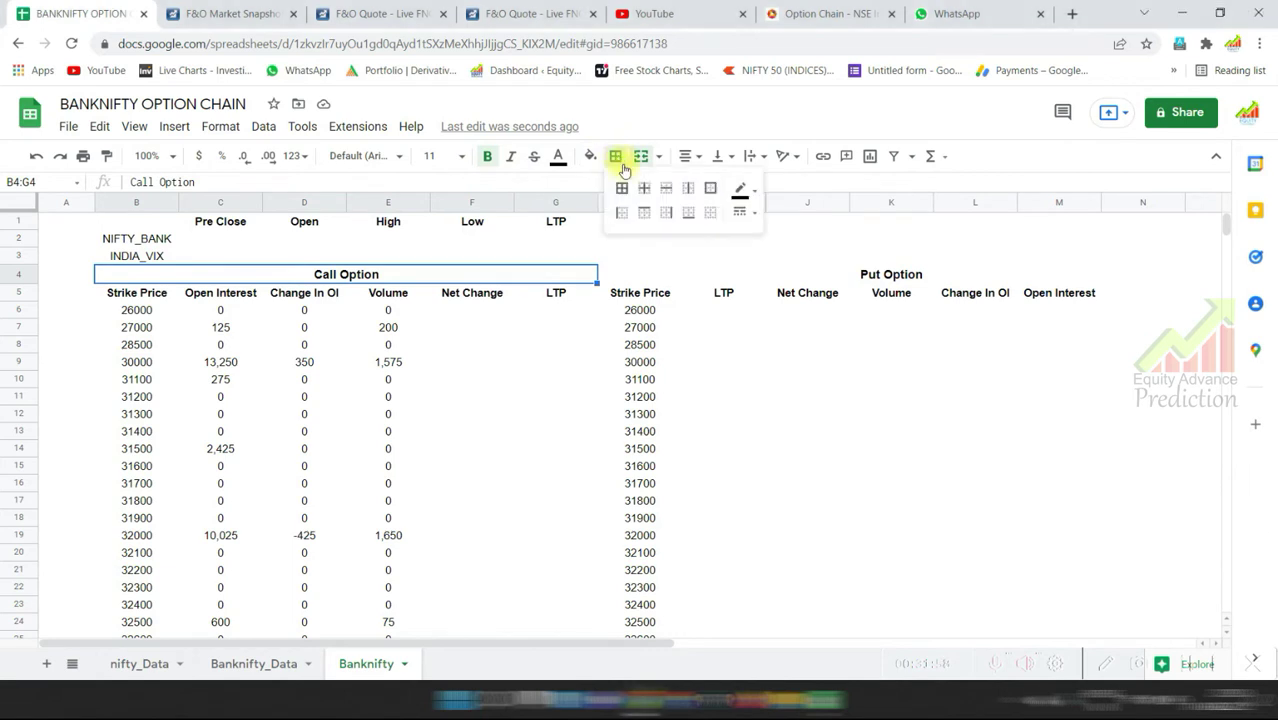
pyautogui.click(710, 188)
pyautogui.click(745, 256)
pyautogui.click(800, 278)
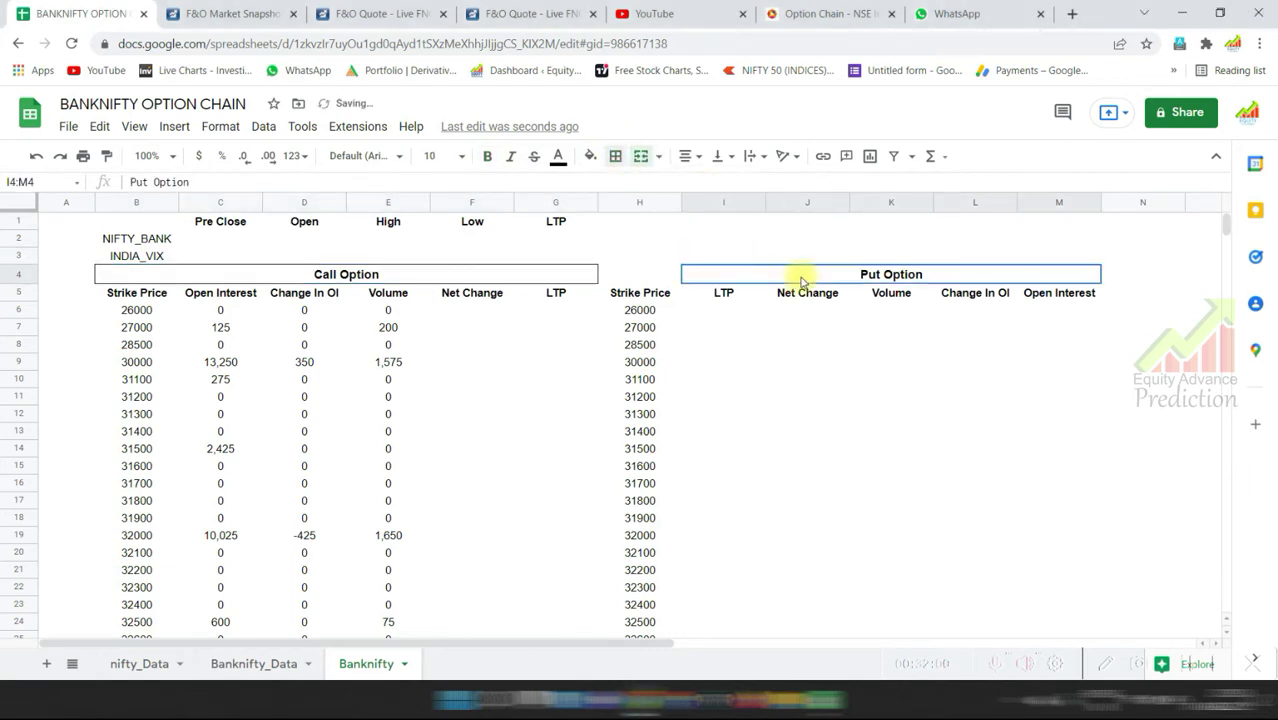
pyautogui.click(616, 157)
pyautogui.click(709, 190)
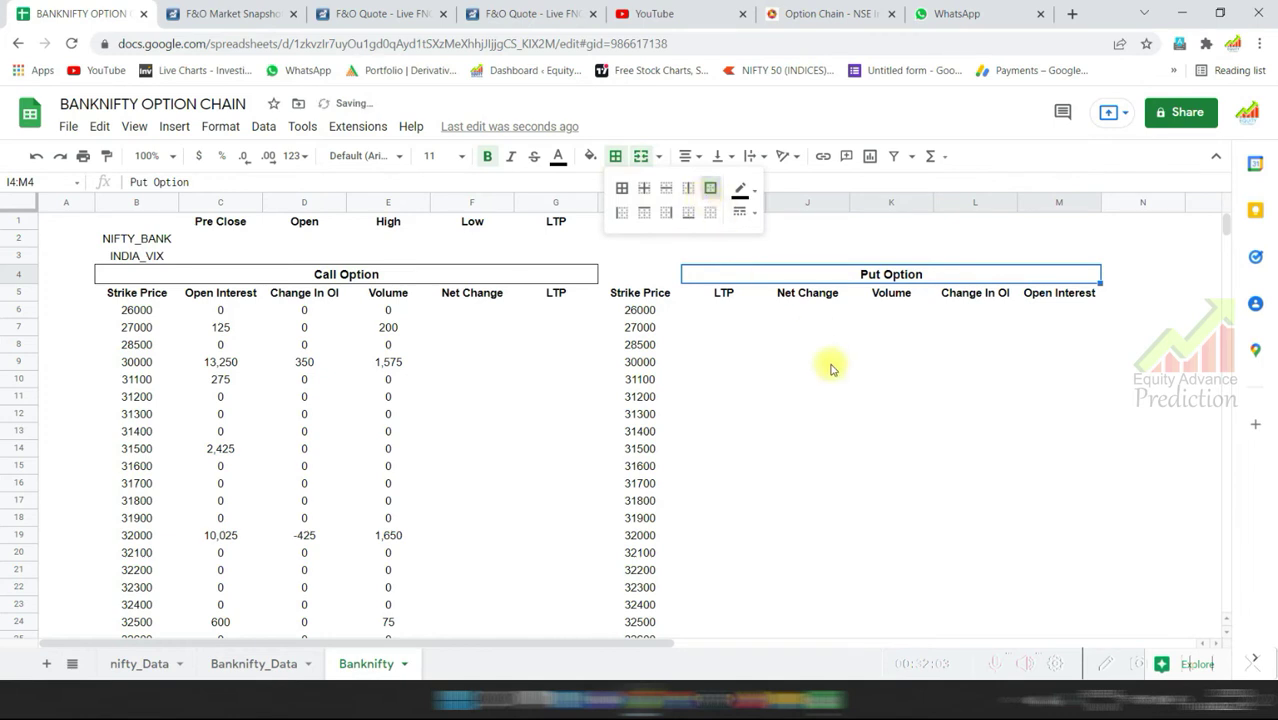
pyautogui.click(830, 362)
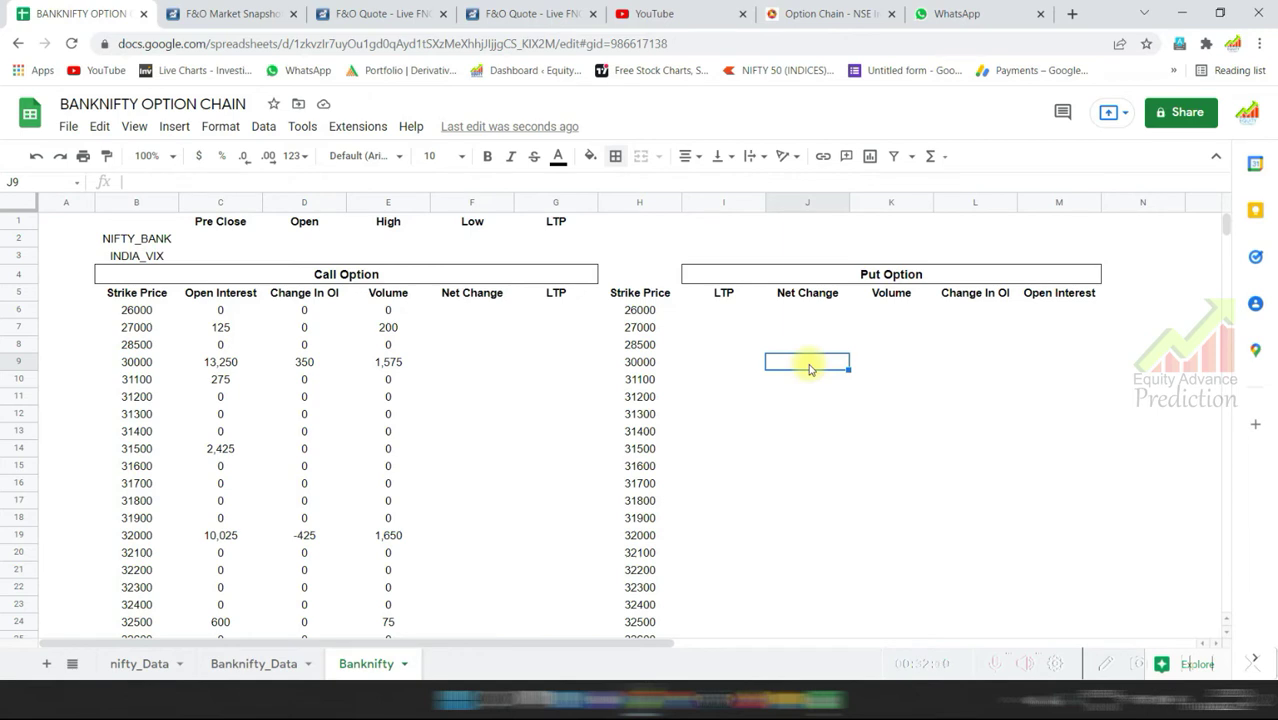
# Review the E6 formula and the Net Change values in Banknifty_Data column B.
pyautogui.click(465, 310)
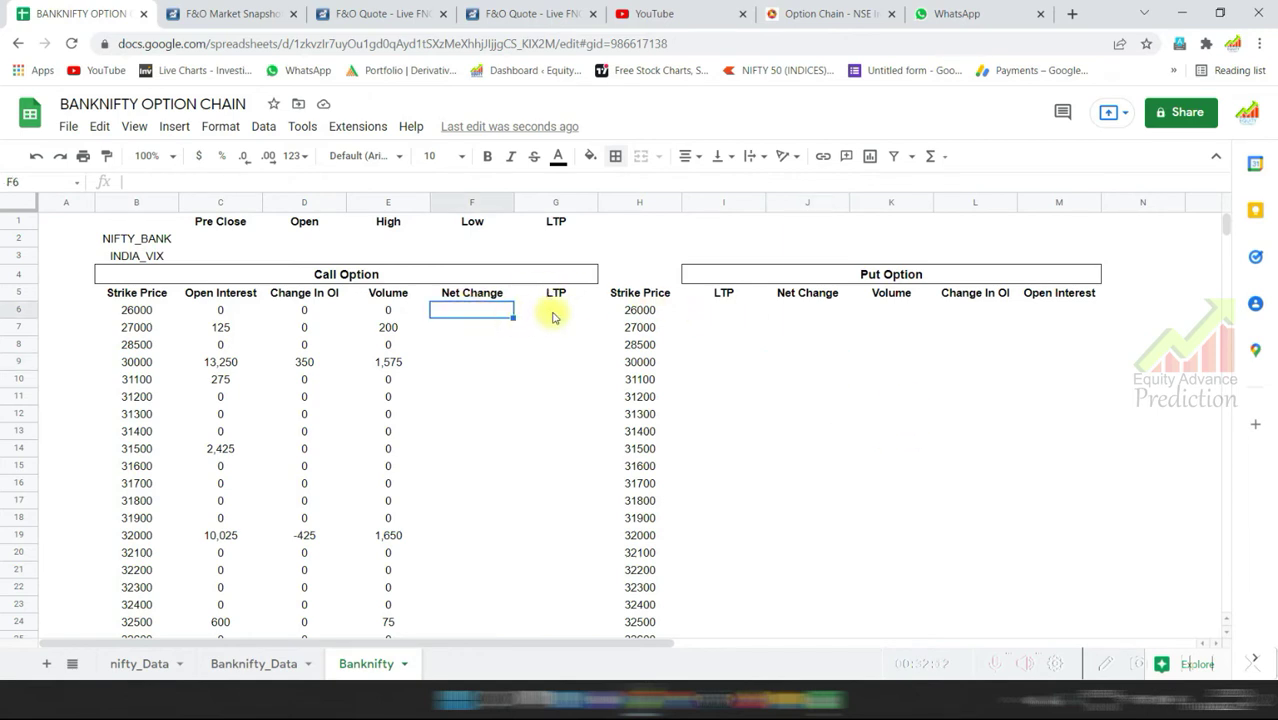
pyautogui.click(548, 310)
pyautogui.click(465, 310)
pyautogui.click(381, 310)
pyautogui.click(483, 309)
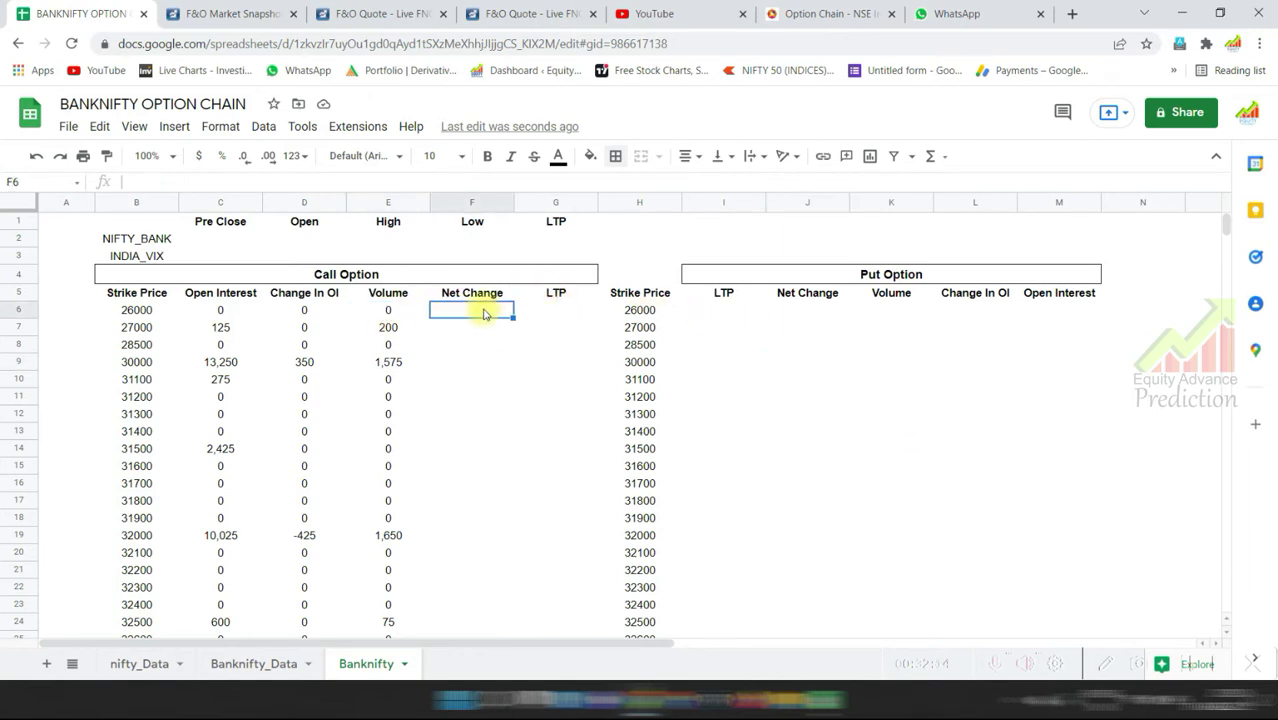
pyautogui.click(262, 664)
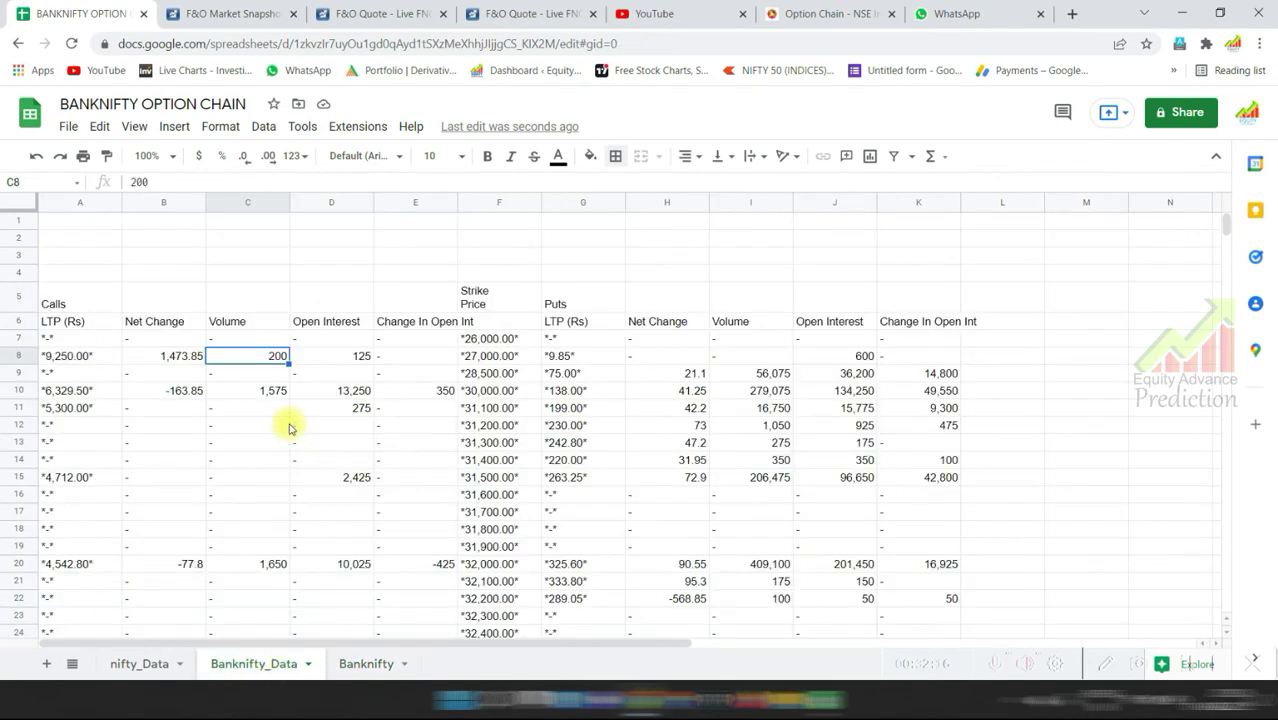
pyautogui.click(163, 339)
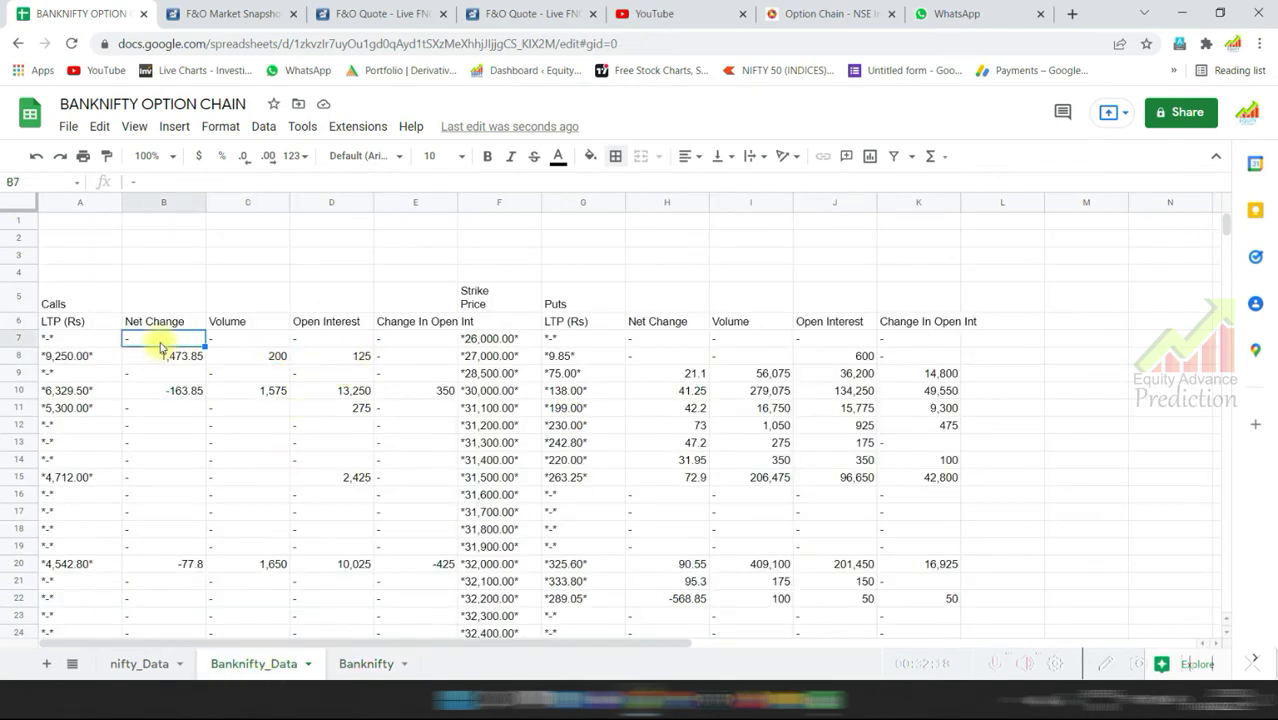
pyautogui.click(366, 663)
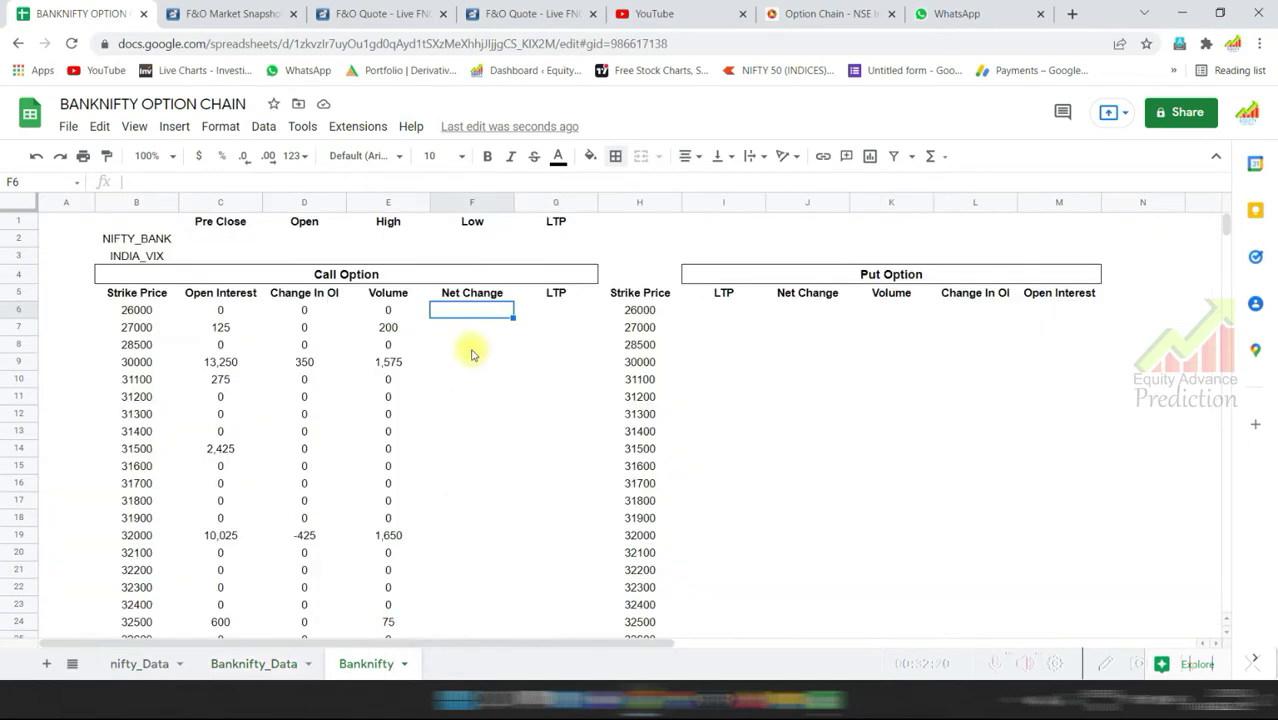
# Enter =IF(Banknifty_Data!B7="-",0,Banknifty_Data!B7) in F6 and autofill it down column F.
pyautogui.click(258, 180)
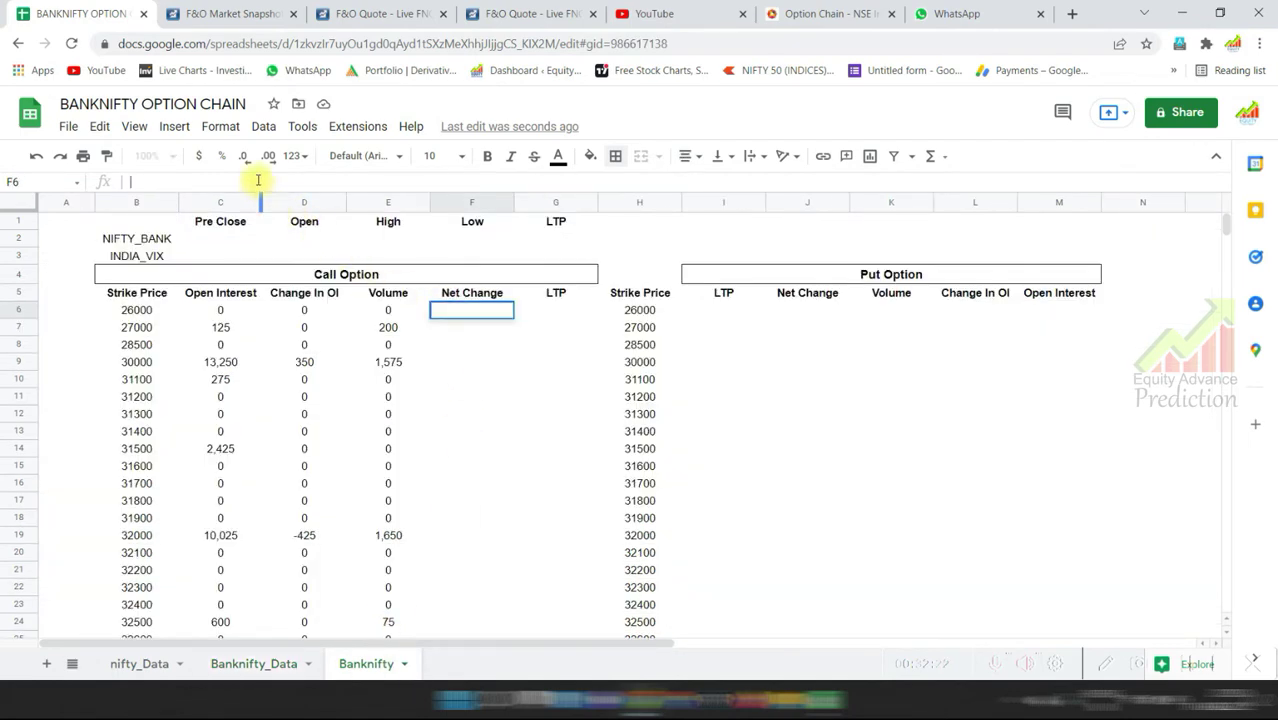
pyautogui.write('=IF(Banknifty_Data!D7="-",0,Banknifty_Data!D7')
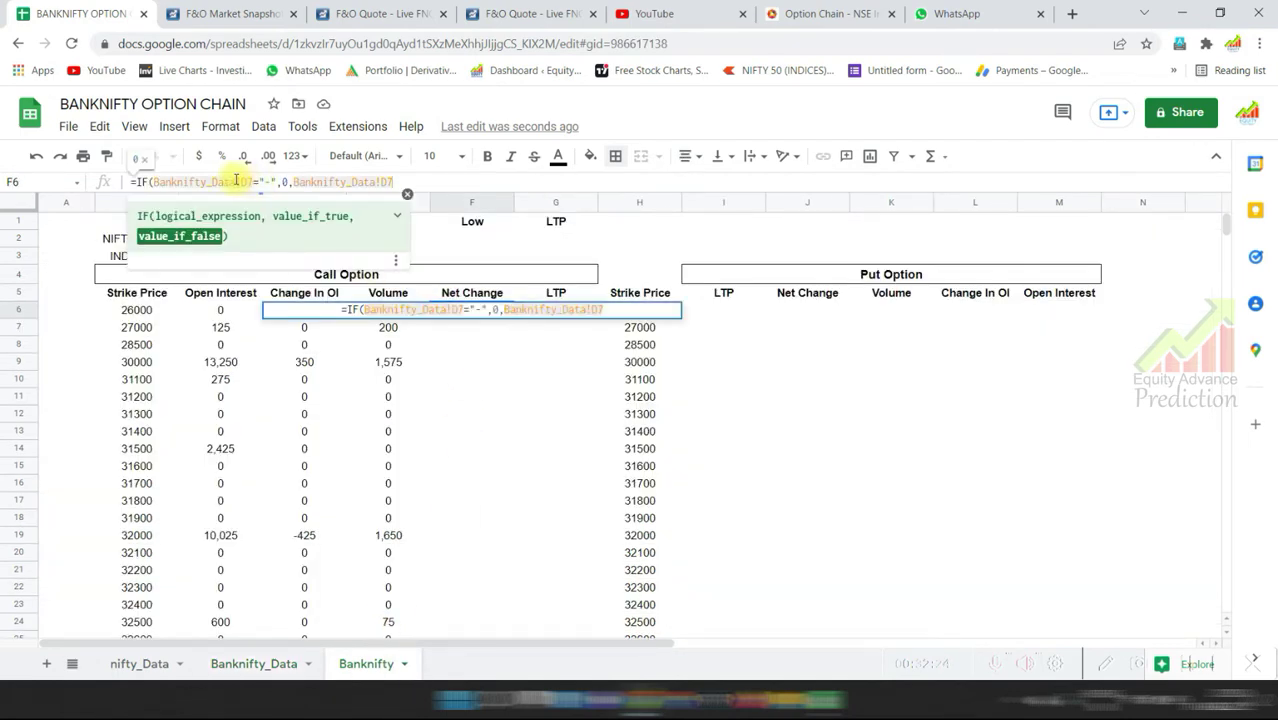
pyautogui.click(248, 180)
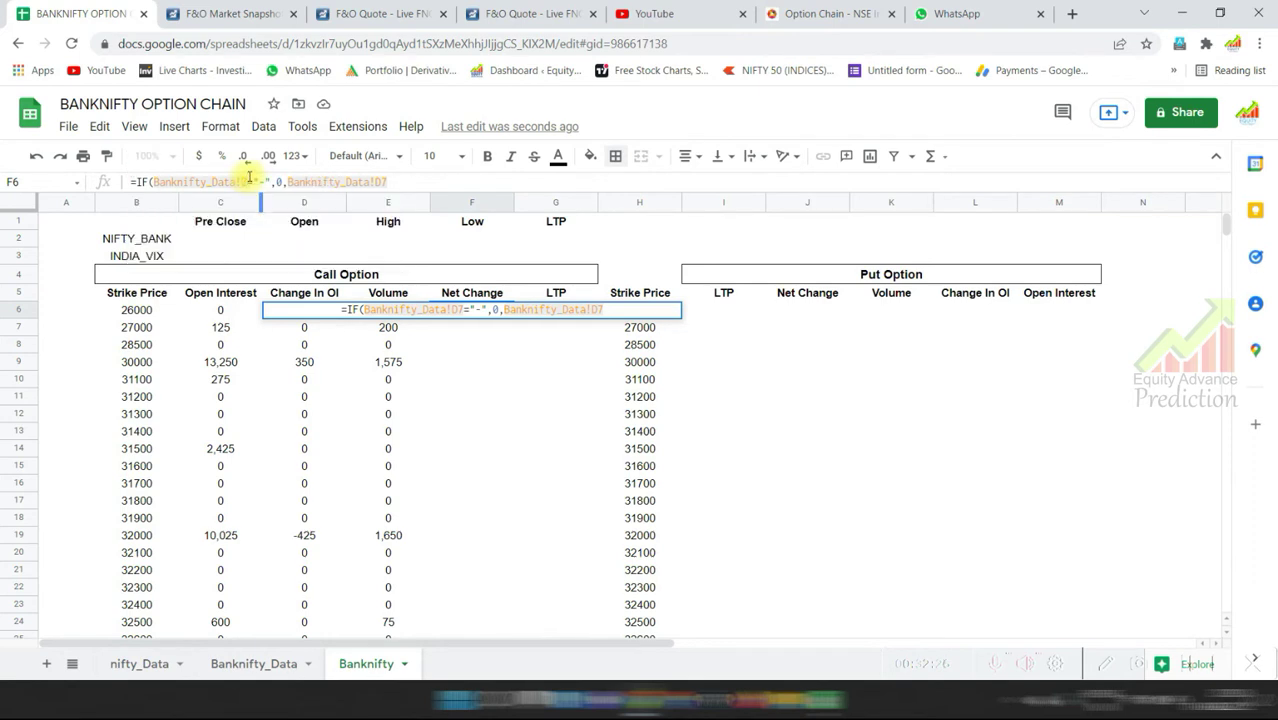
pyautogui.press('BackSpace')
pyautogui.write('b')
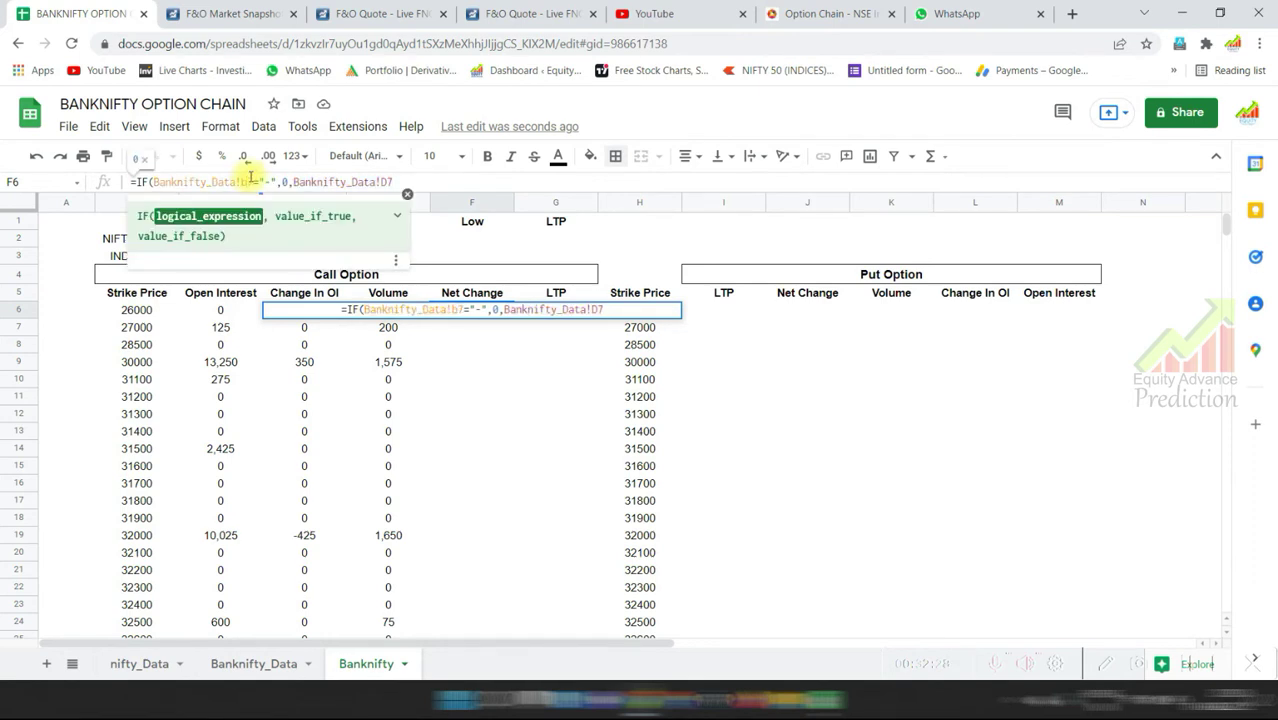
pyautogui.write('B')
pyautogui.click(390, 182)
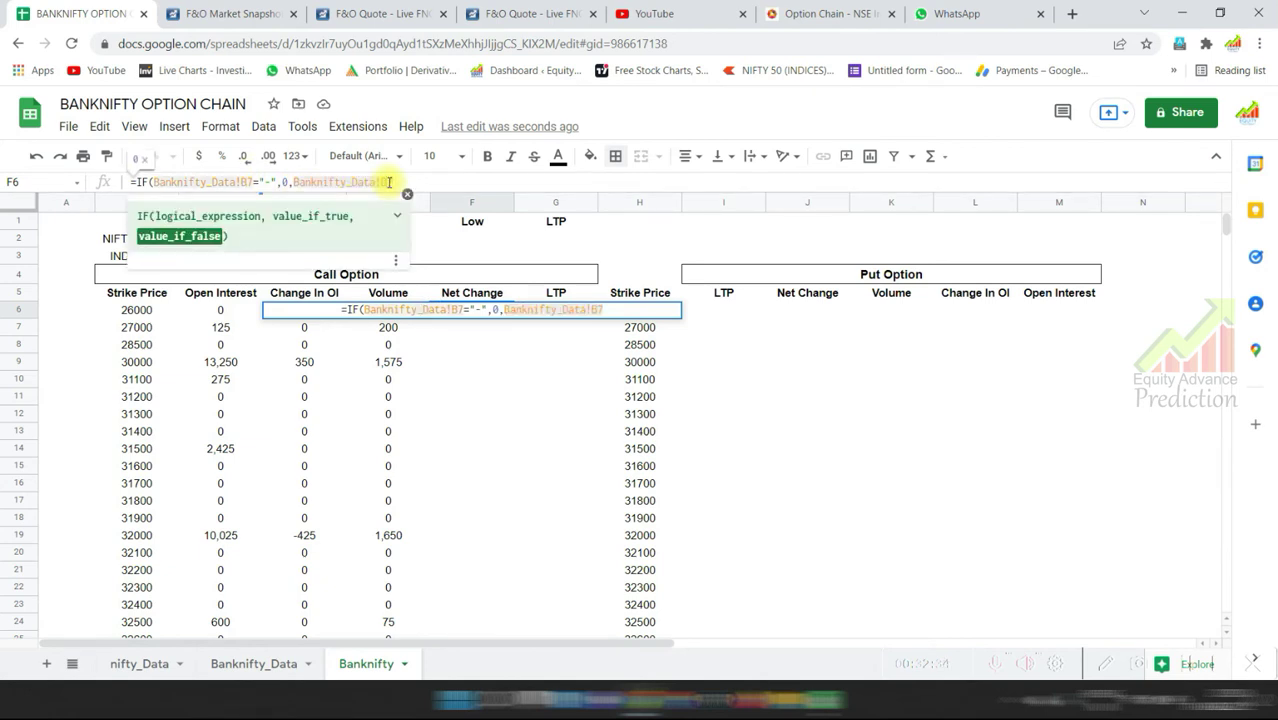
pyautogui.write(')')
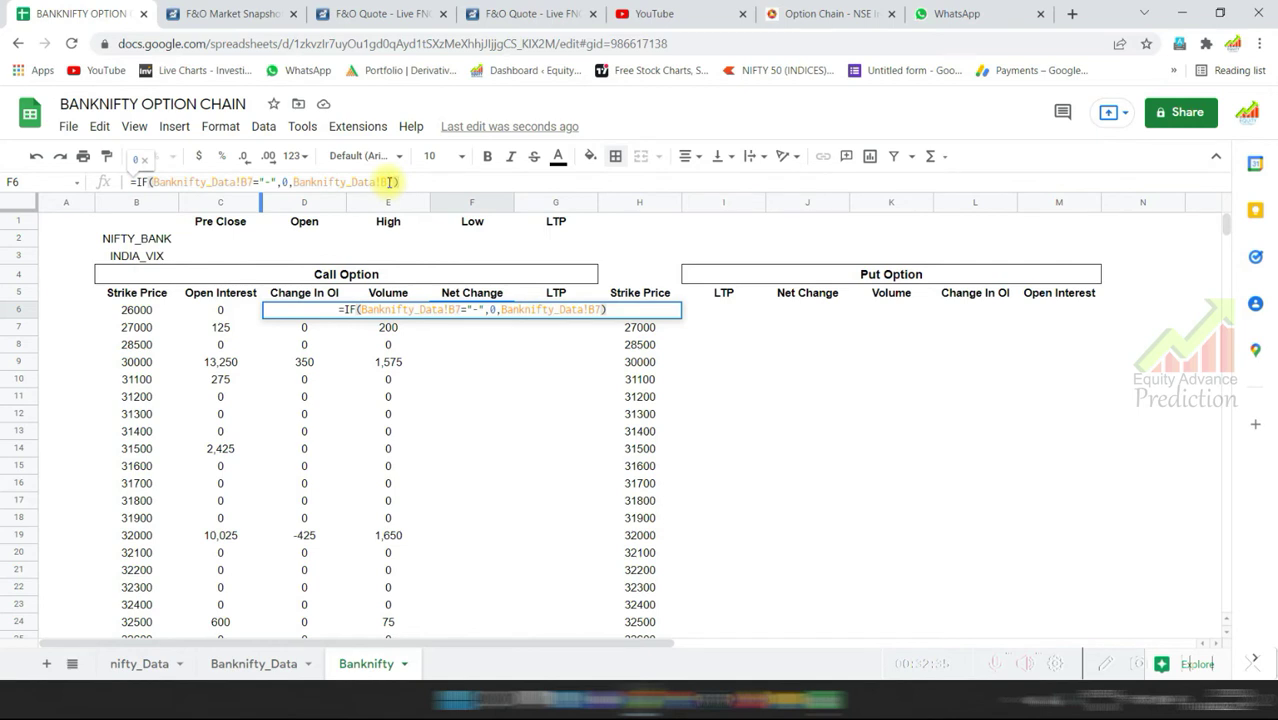
pyautogui.press('Return')
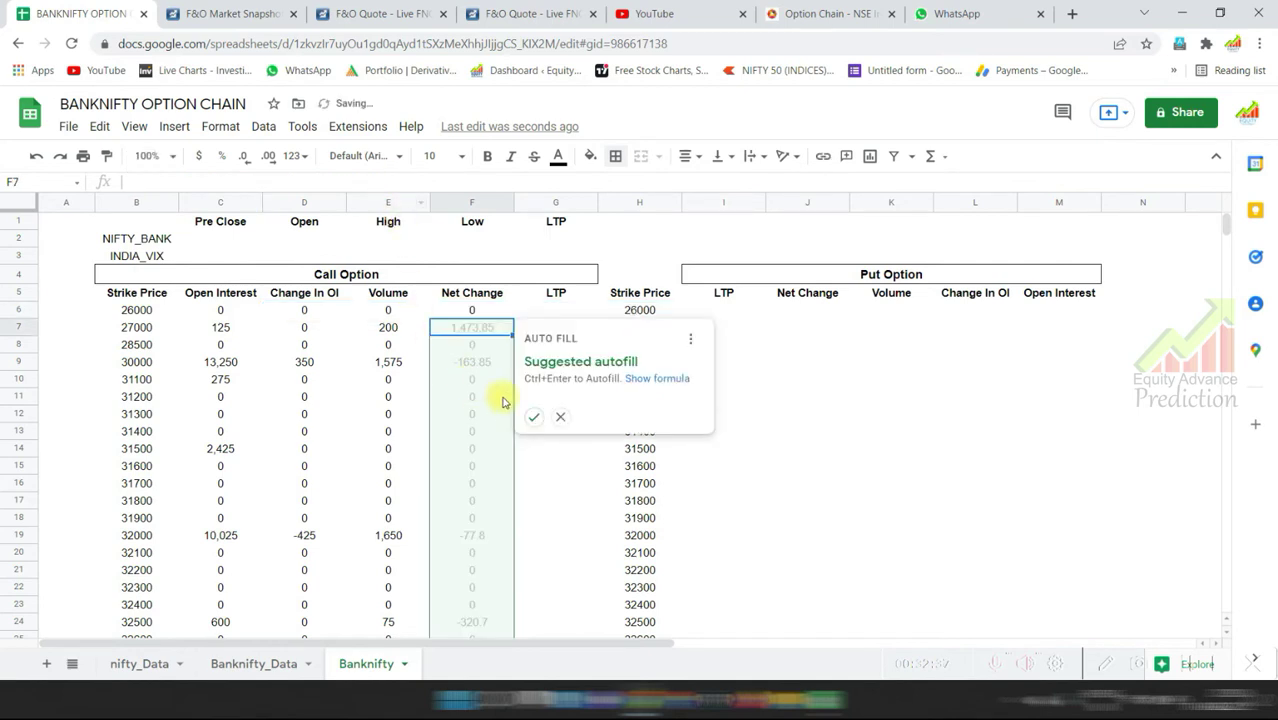
pyautogui.click(533, 417)
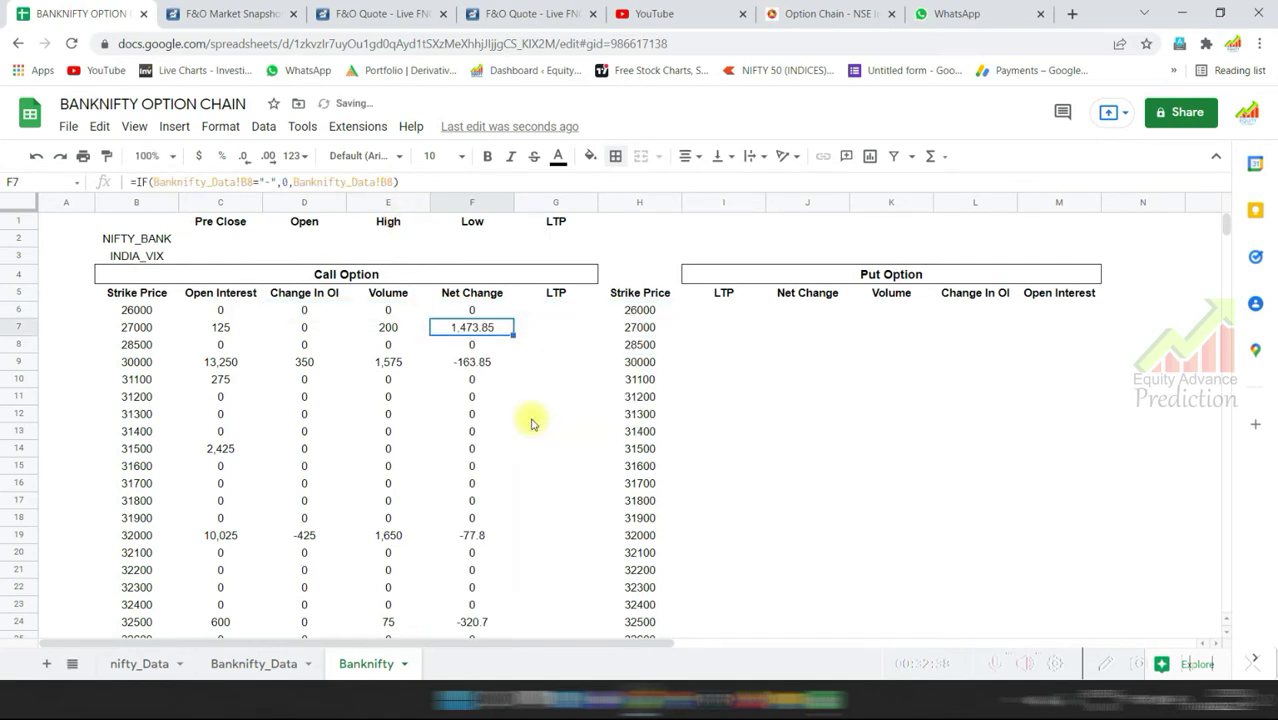
pyautogui.click(560, 311)
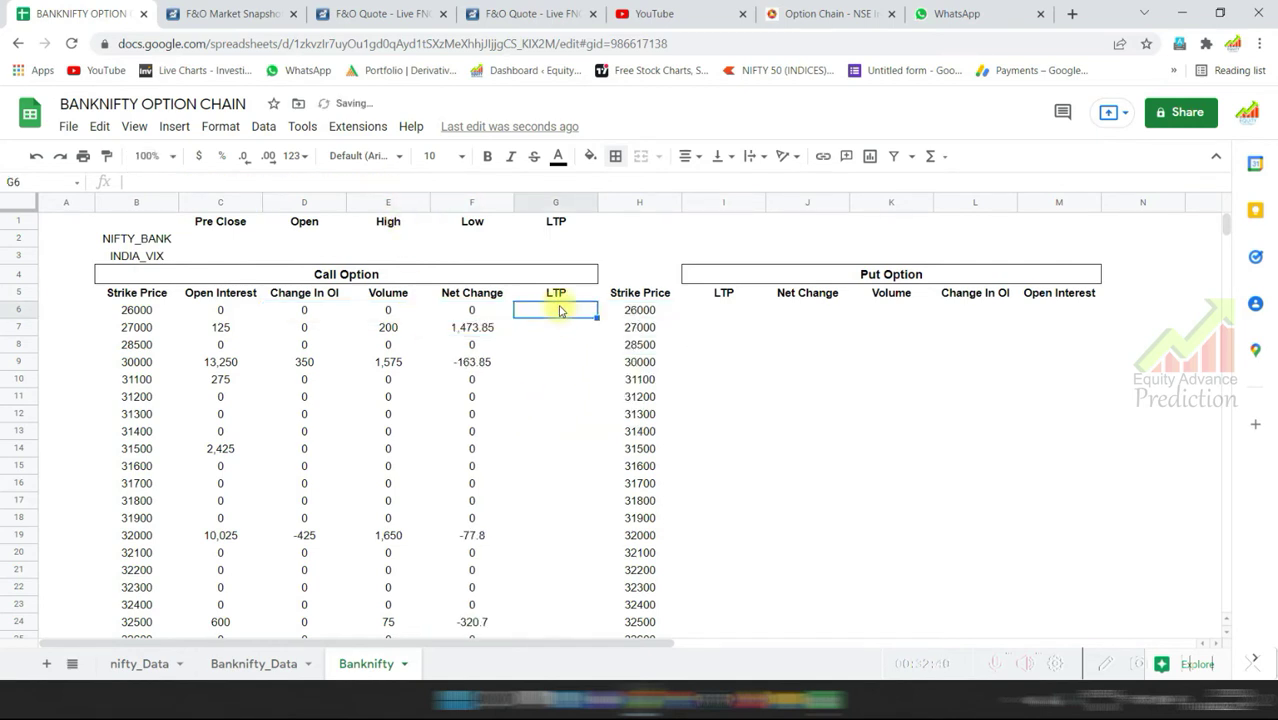
pyautogui.click(242, 663)
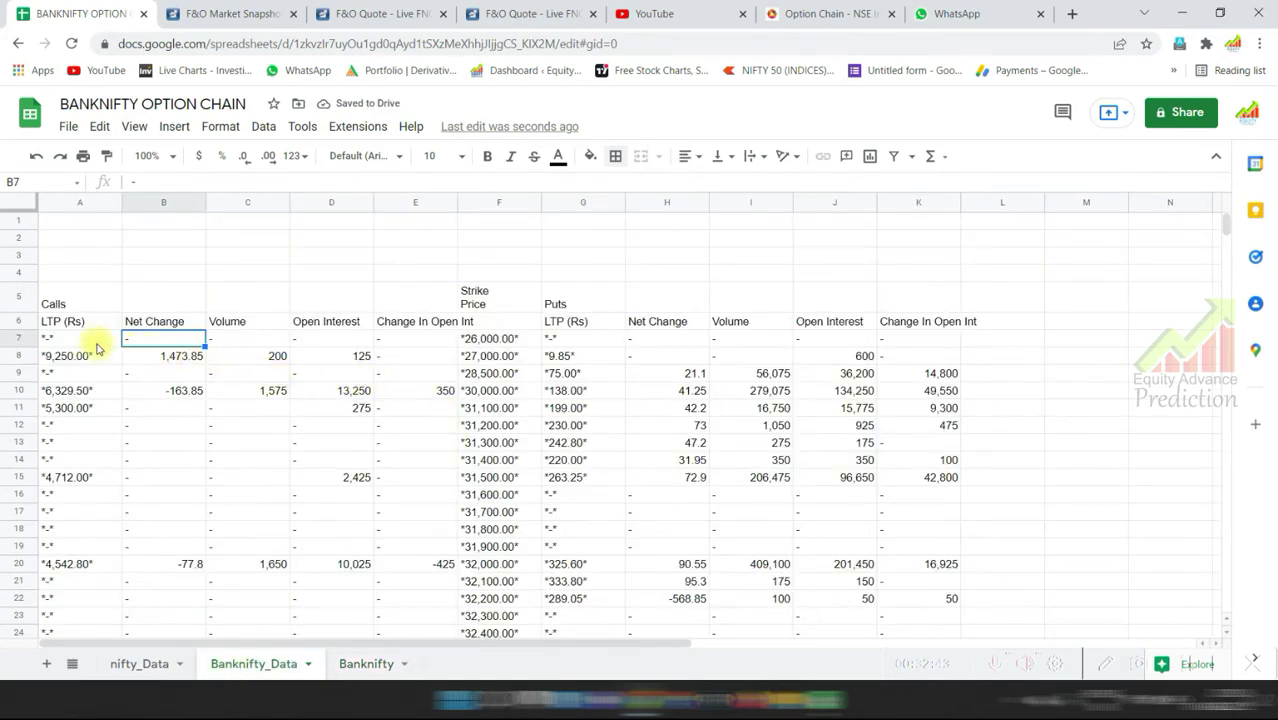
# Change the first two F7 references in G6's LTP formula to A7.
pyautogui.hotkey('ctrl', 'pageup')
pyautogui.click(362, 664)
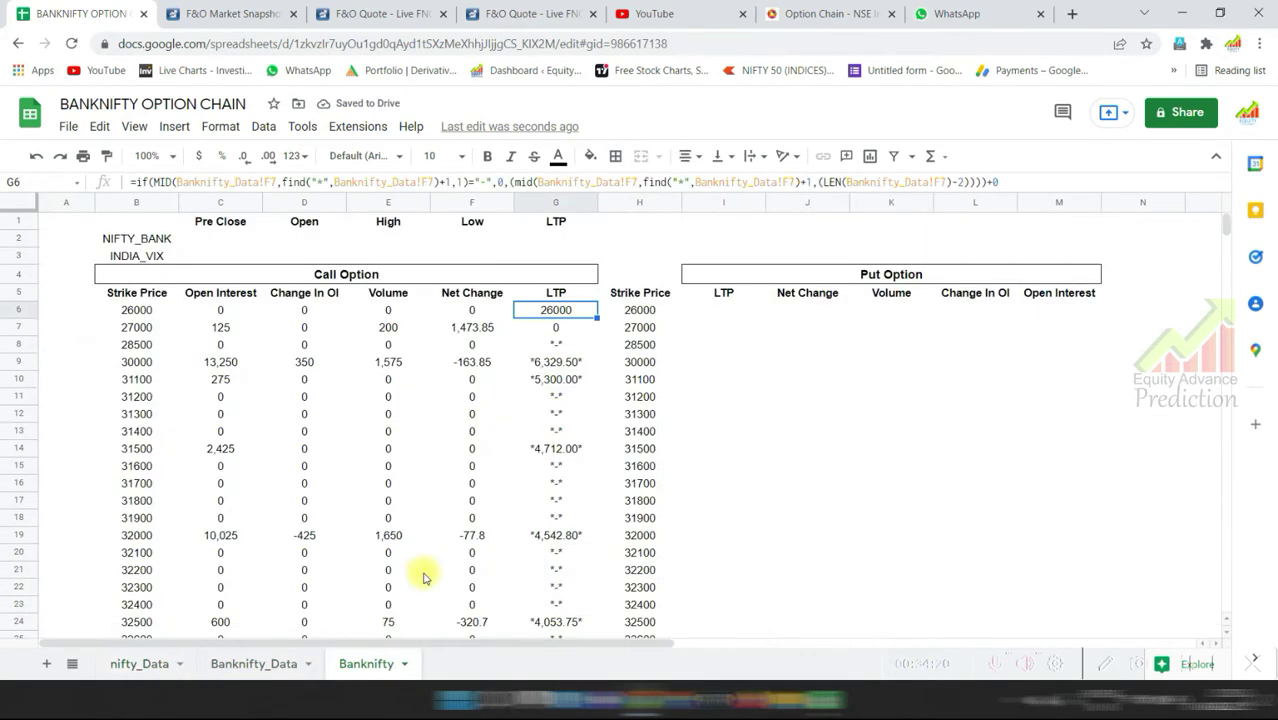
pyautogui.click(277, 184)
pyautogui.press('BackSpace')
pyautogui.press('BackSpace')
pyautogui.write('A7')
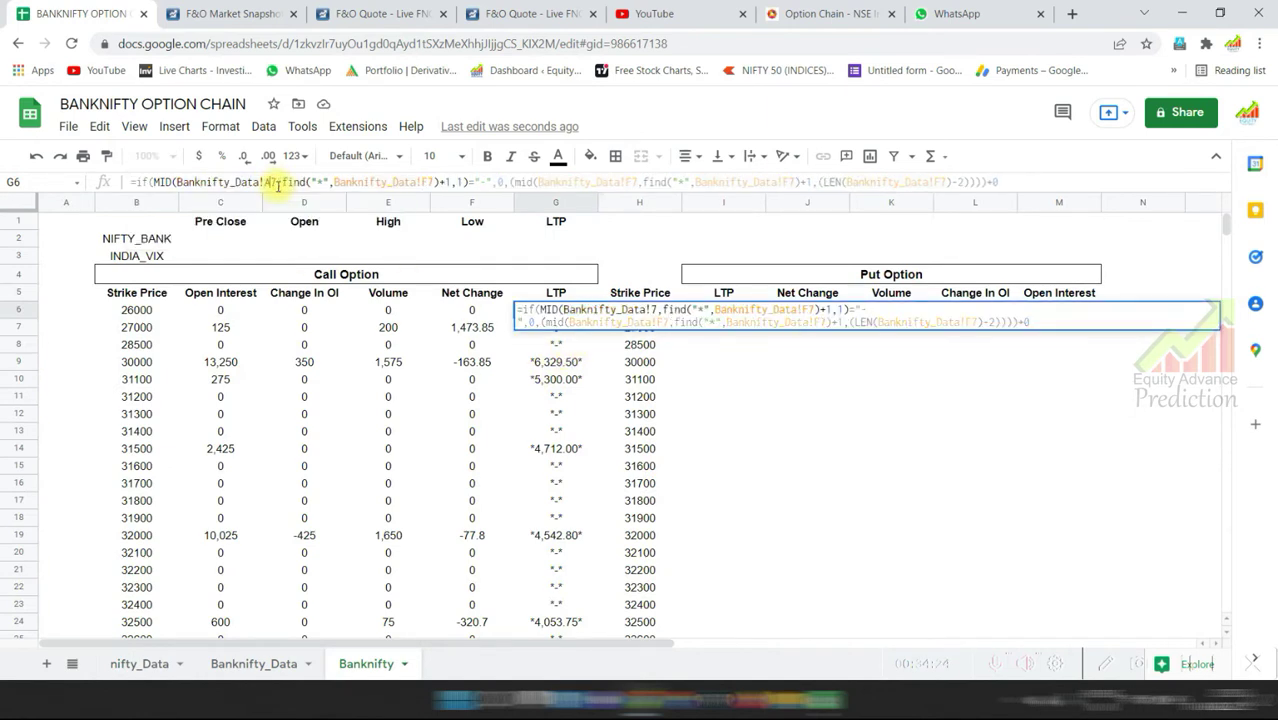
pyautogui.press('Right')
pyautogui.press('Right')
pyautogui.press('Right')
pyautogui.press('Right')
pyautogui.press('Right')
pyautogui.press('Right')
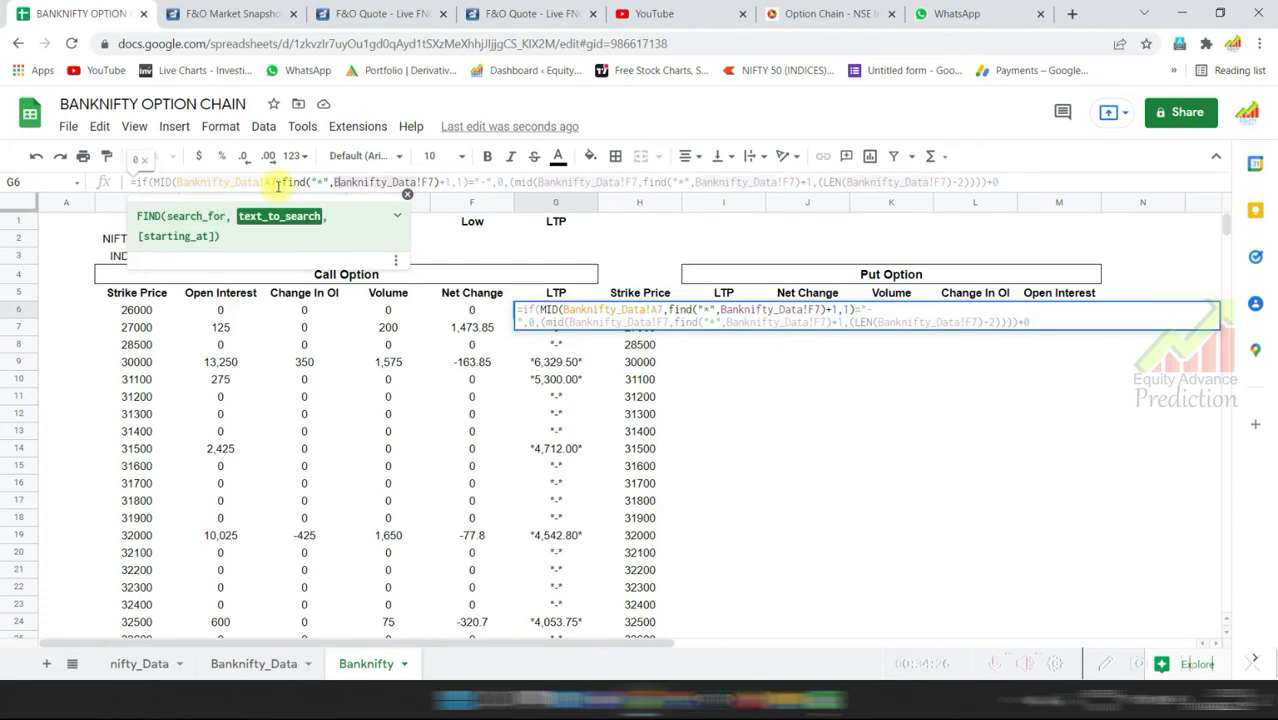
pyautogui.press('Right')
pyautogui.press('Right')
pyautogui.press('Right')
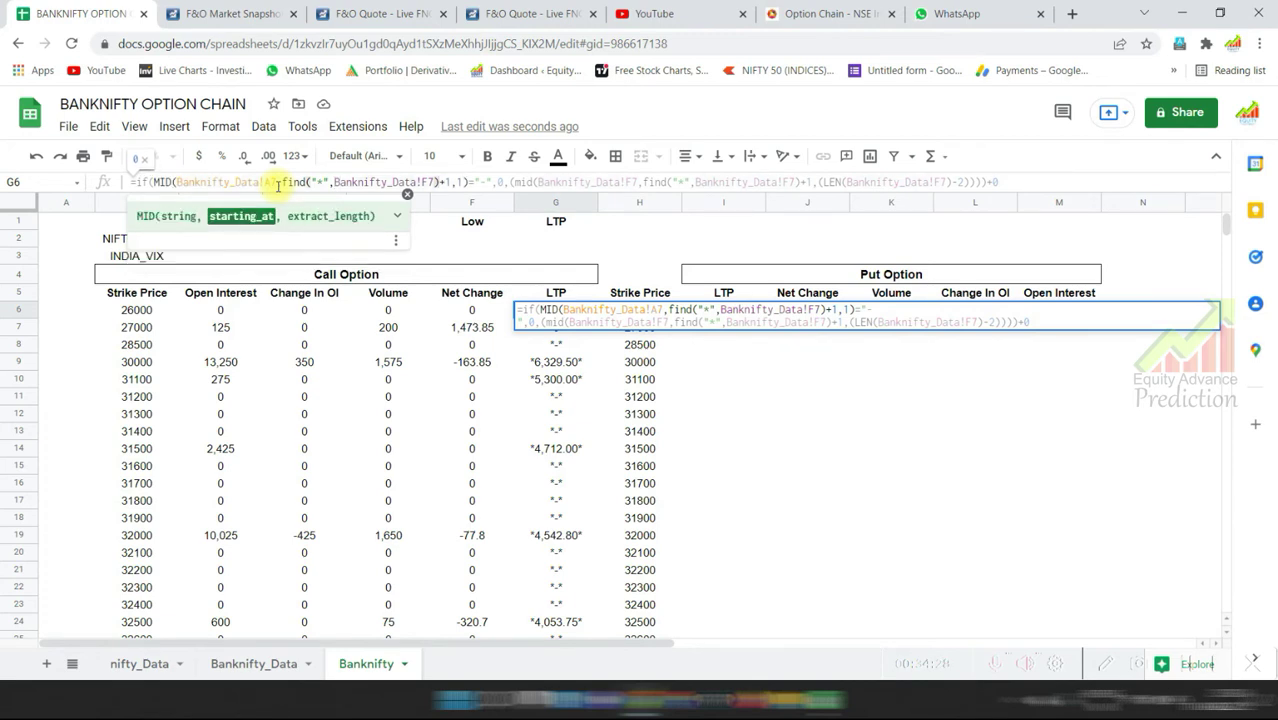
pyautogui.press('Right')
pyautogui.press('Right')
pyautogui.press('Right')
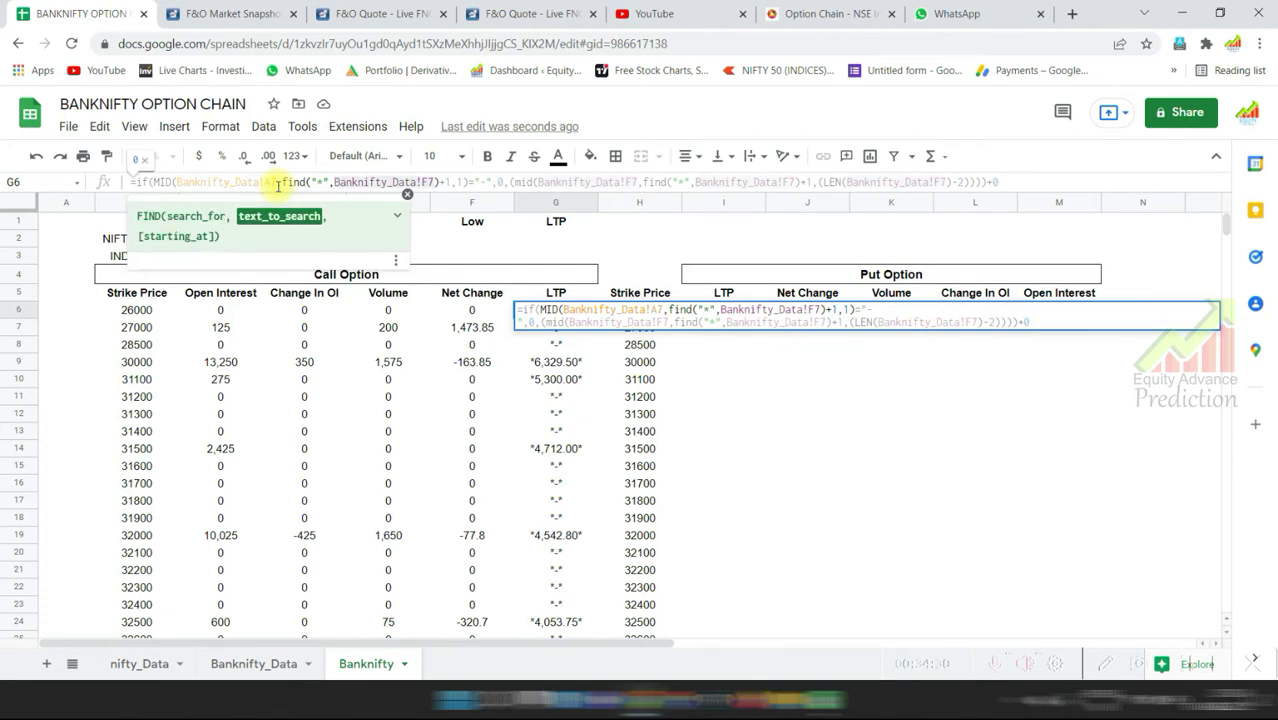
pyautogui.press('BackSpace')
pyautogui.write('A')
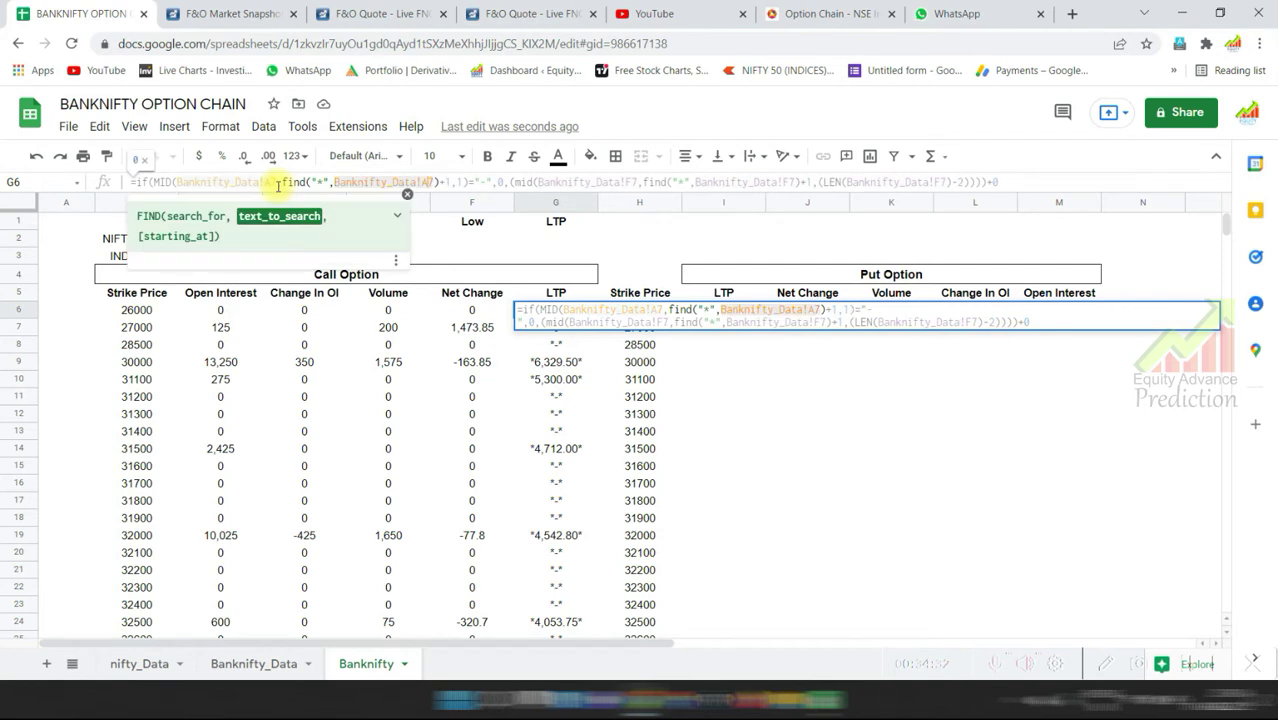
# Switch the remaining MID, FIND and LEN references to A7 and commit the formula.
pyautogui.press('Right')
pyautogui.press('Right')
pyautogui.press('Right')
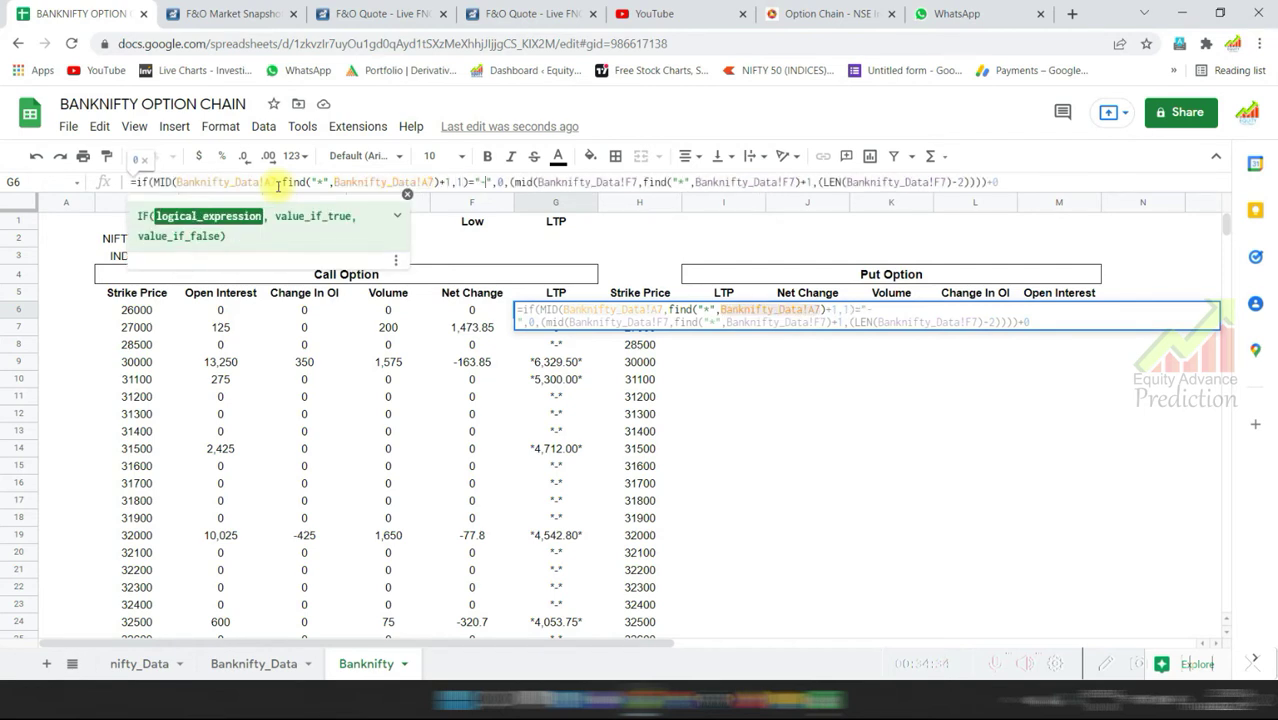
pyautogui.press('Right')
pyautogui.press('Right')
pyautogui.press('Right')
pyautogui.press('Right')
pyautogui.press('Right')
pyautogui.press('Right')
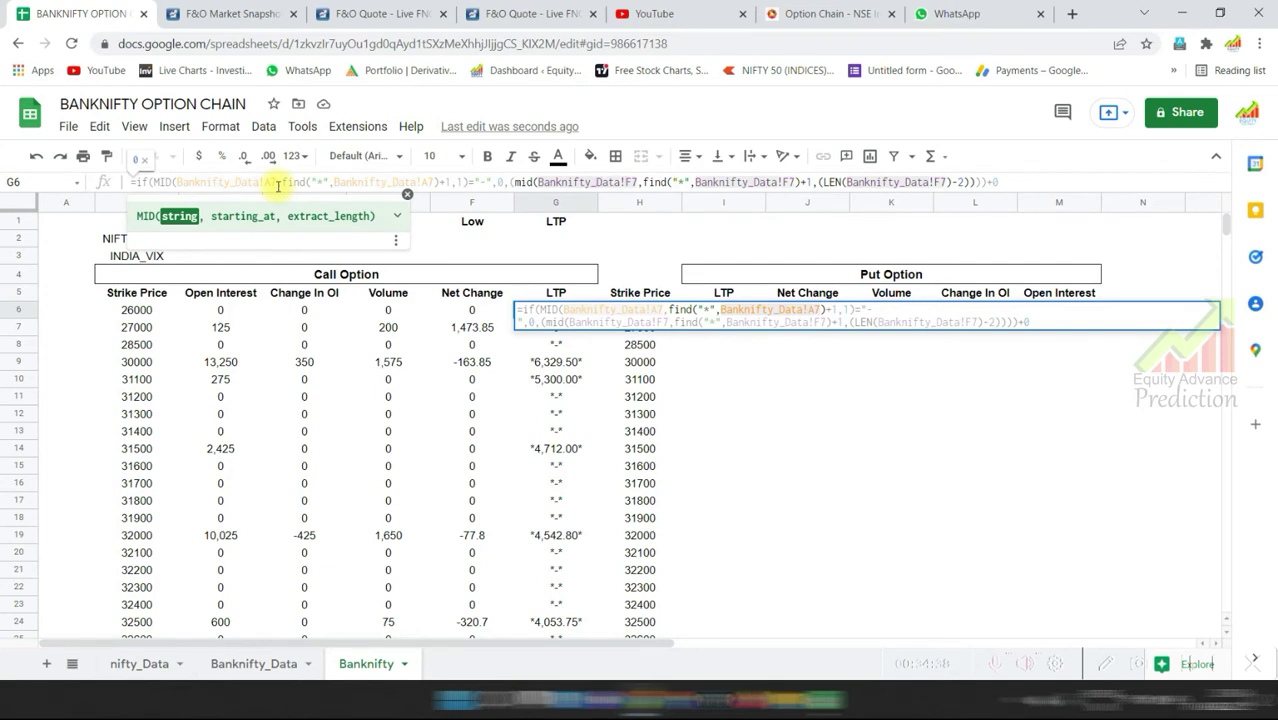
pyautogui.press('BackSpace')
pyautogui.write('A')
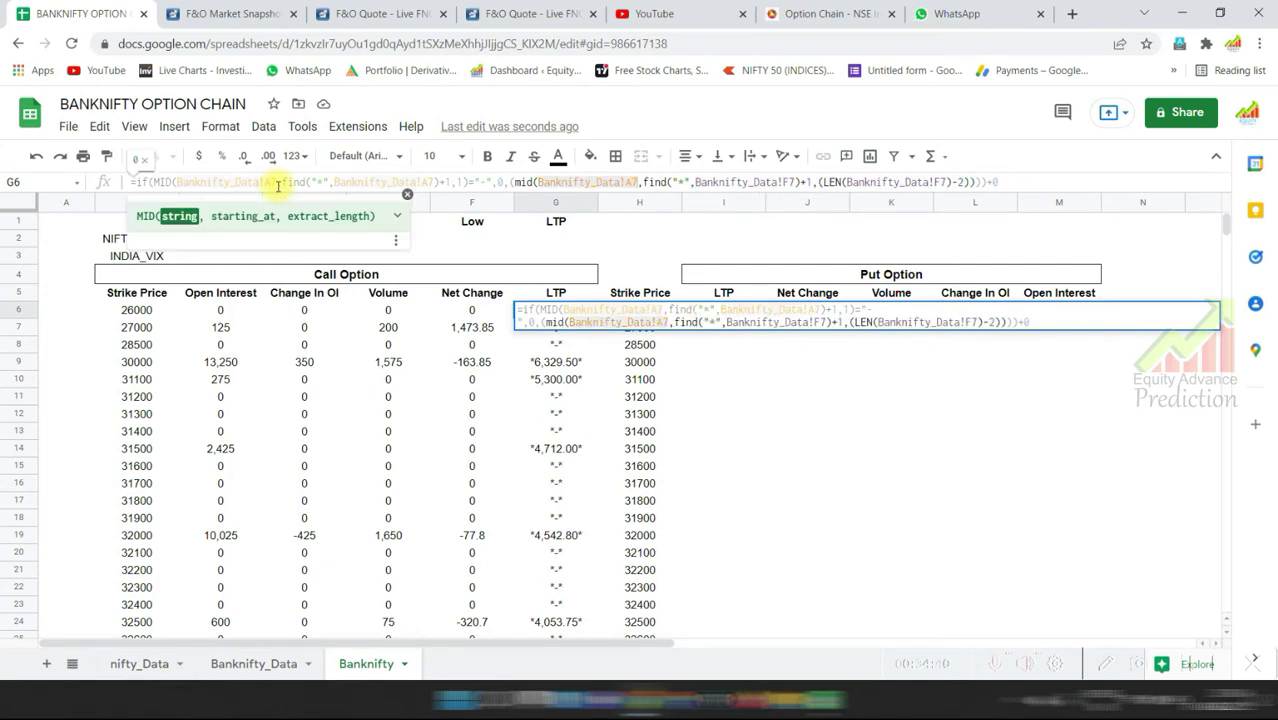
pyautogui.press('Right')
pyautogui.press('Right')
pyautogui.press('Right')
pyautogui.press('Right')
pyautogui.press('Right')
pyautogui.press('Right')
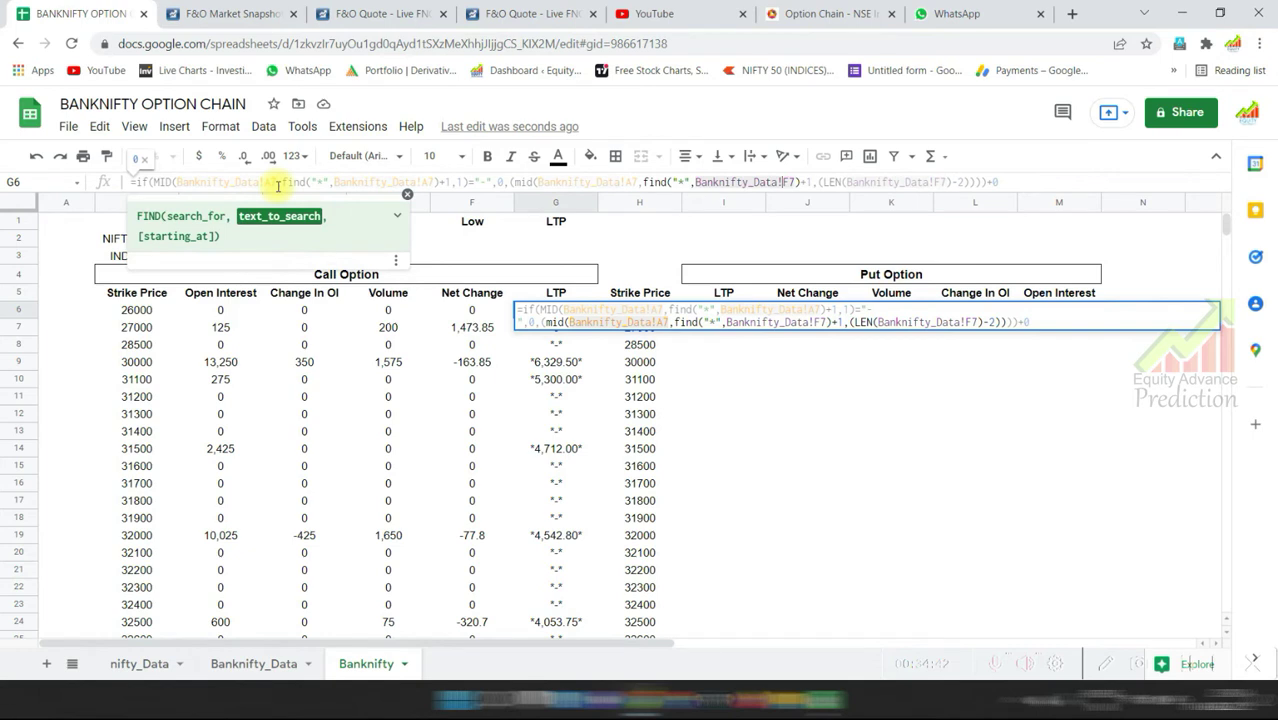
pyautogui.press('Right')
pyautogui.press('Right')
pyautogui.press('Right')
pyautogui.press('BackSpace')
pyautogui.write('A')
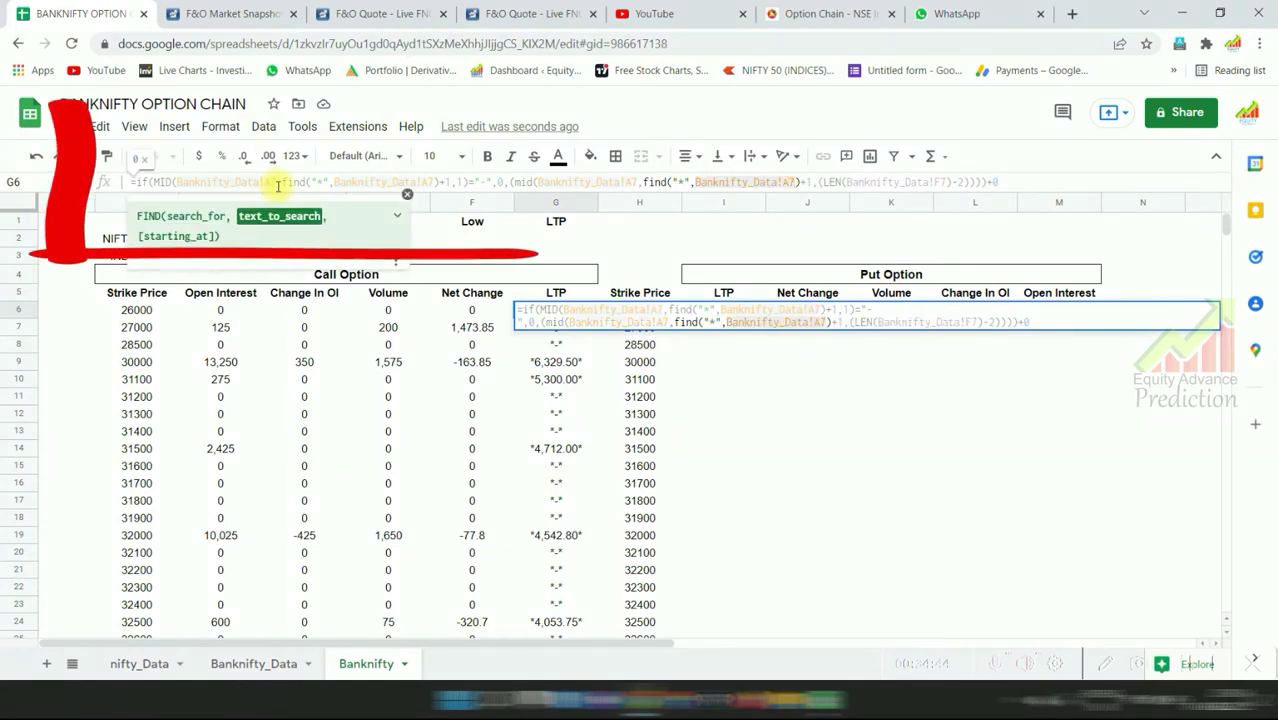
pyautogui.press('Right')
pyautogui.press('Right')
pyautogui.press('Right')
pyautogui.press('Right')
pyautogui.press('Right')
pyautogui.press('Right')
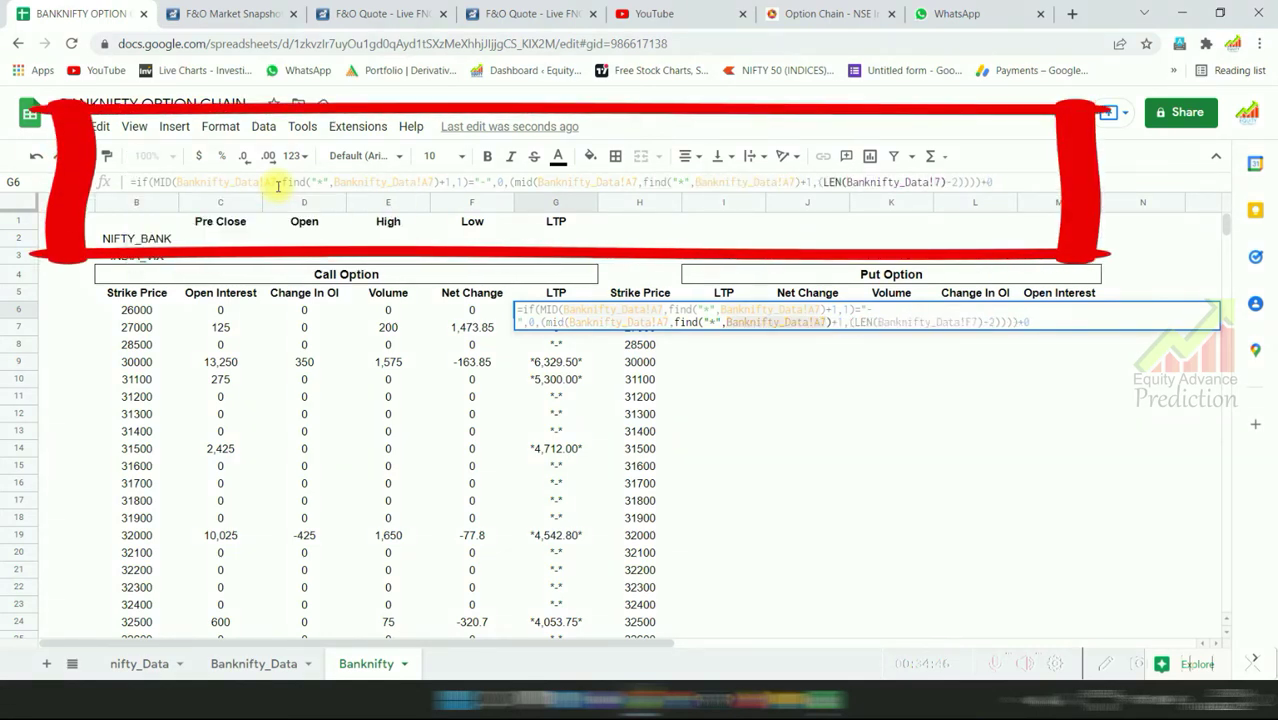
pyautogui.press('BackSpace')
pyautogui.write('A')
pyautogui.press('Return')
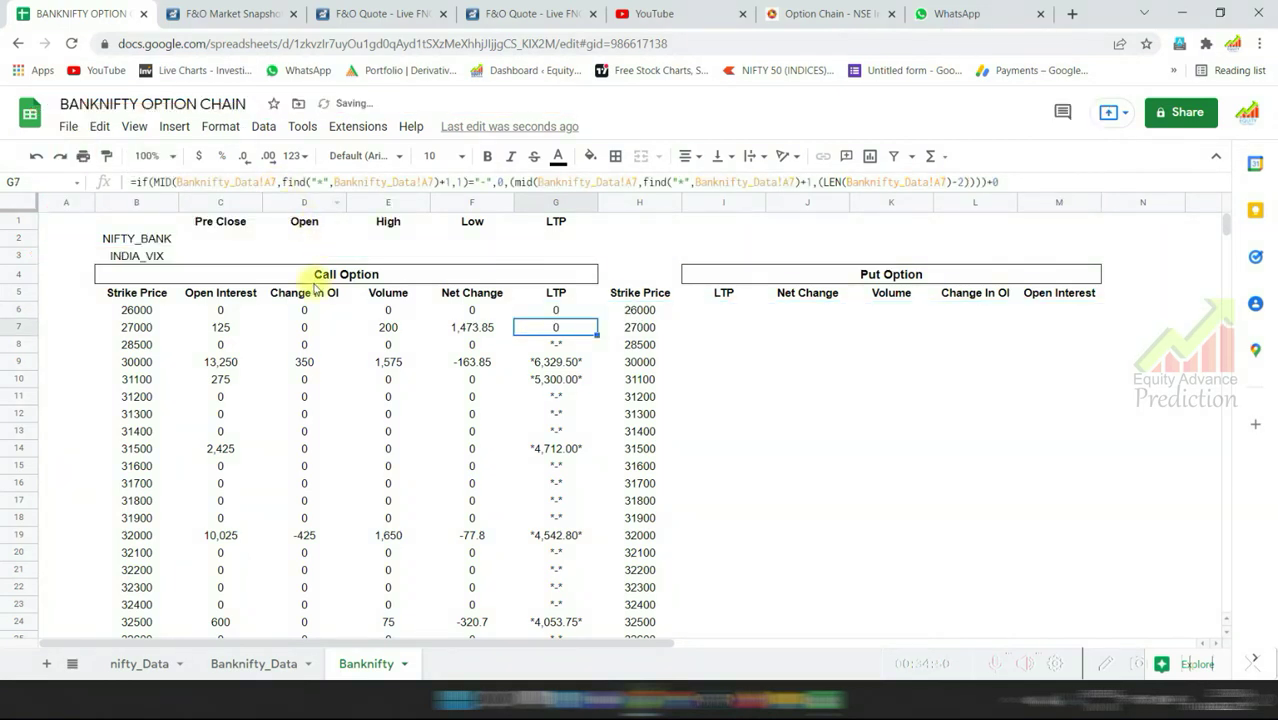
# Fill the G6 LTP formula down to G132 and confirm G6 and G7 reference column A.
pyautogui.click(559, 311)
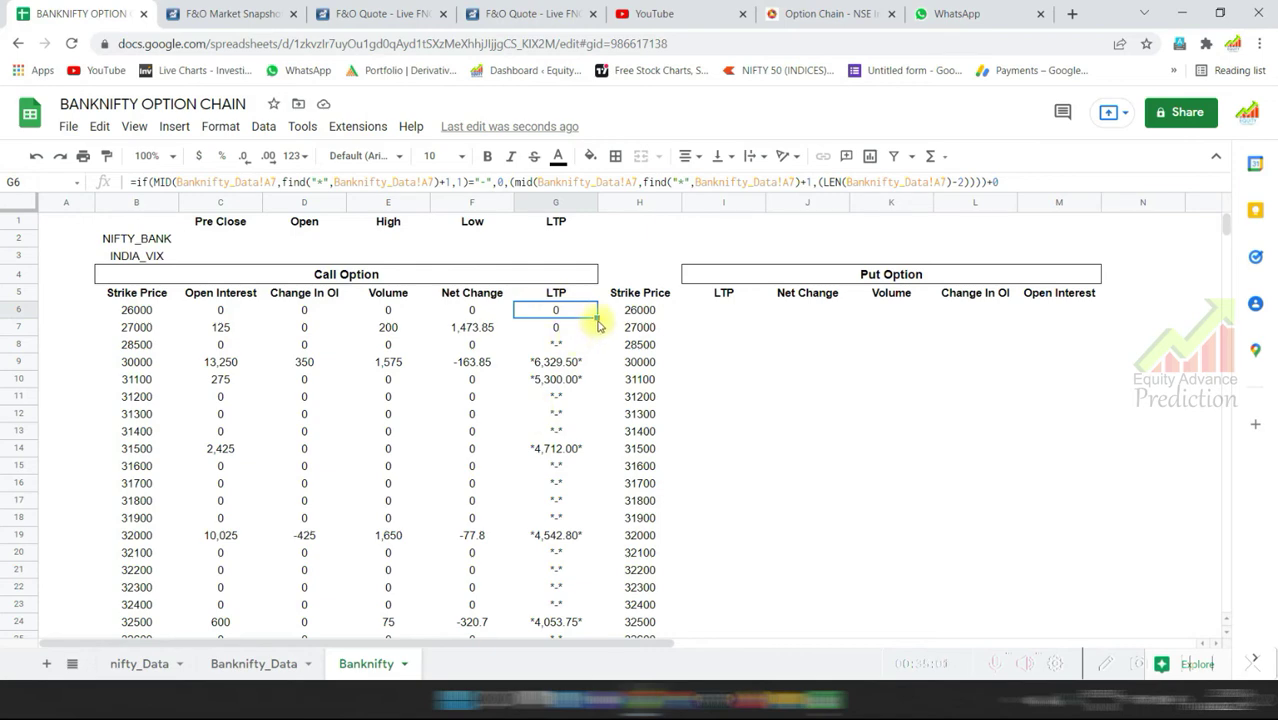
pyautogui.moveTo(597, 326)
pyautogui.mouseDown()
pyautogui.moveTo(597, 645)
pyautogui.moveTo(588, 388)
pyautogui.moveTo(590, 400)
pyautogui.mouseUp()
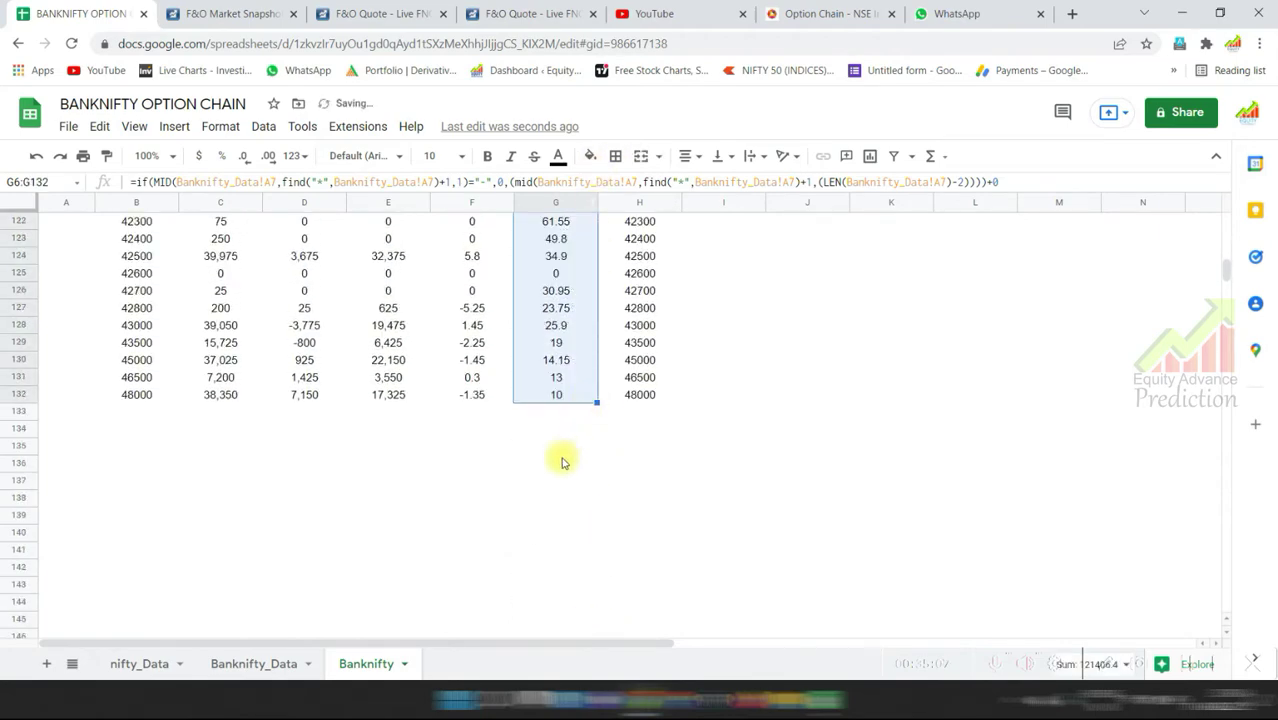
pyautogui.scroll(10, 560, 460)
pyautogui.scroll(4, 548, 487)
pyautogui.scroll(5, 578, 416)
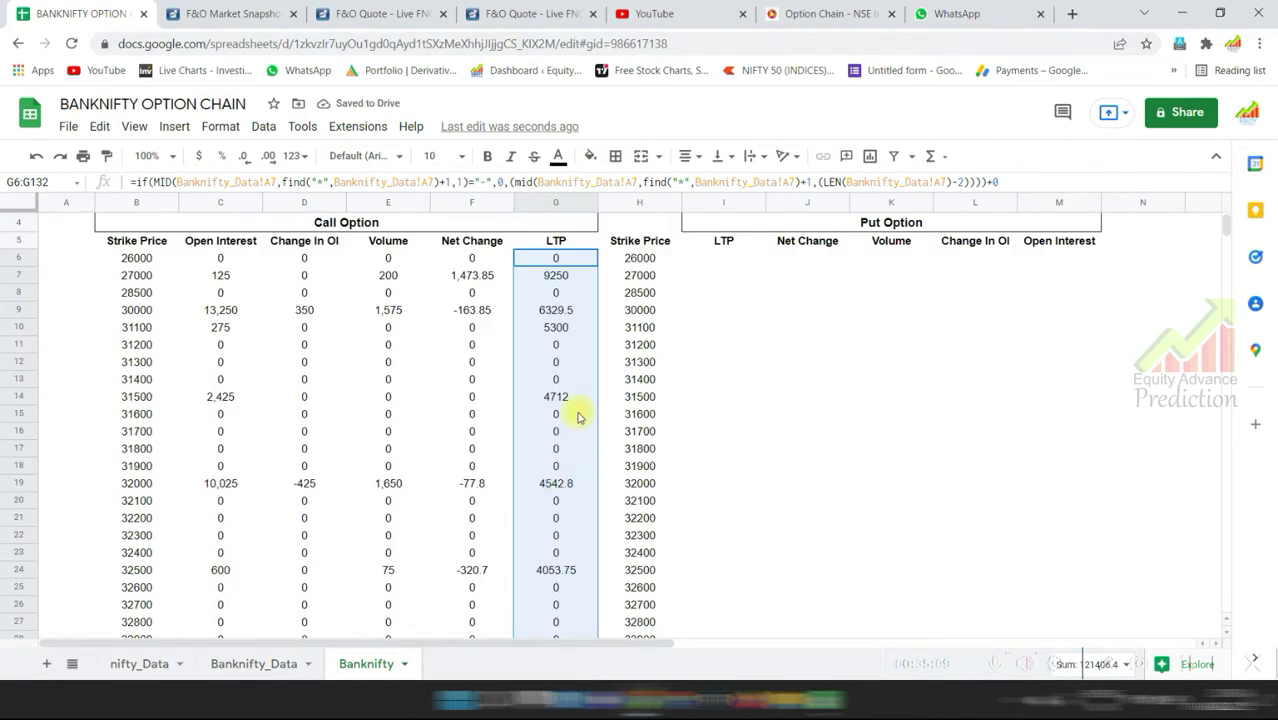
pyautogui.click(566, 282)
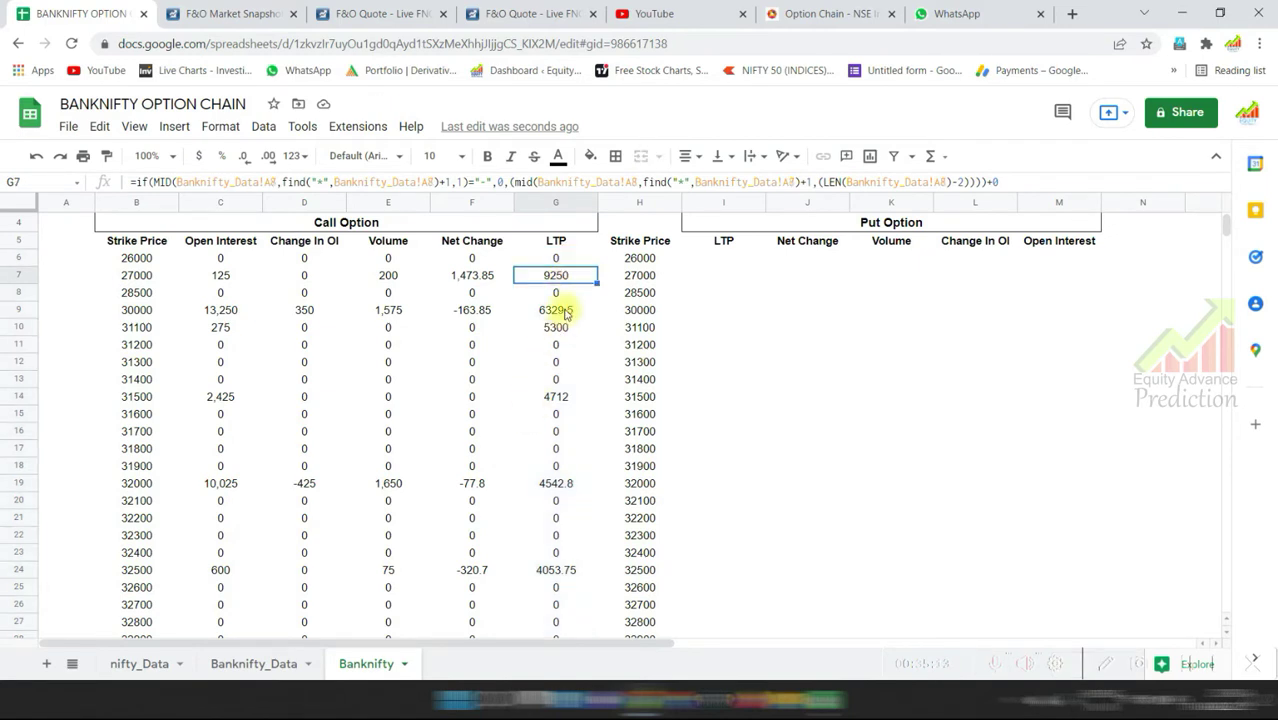
pyautogui.click(563, 262)
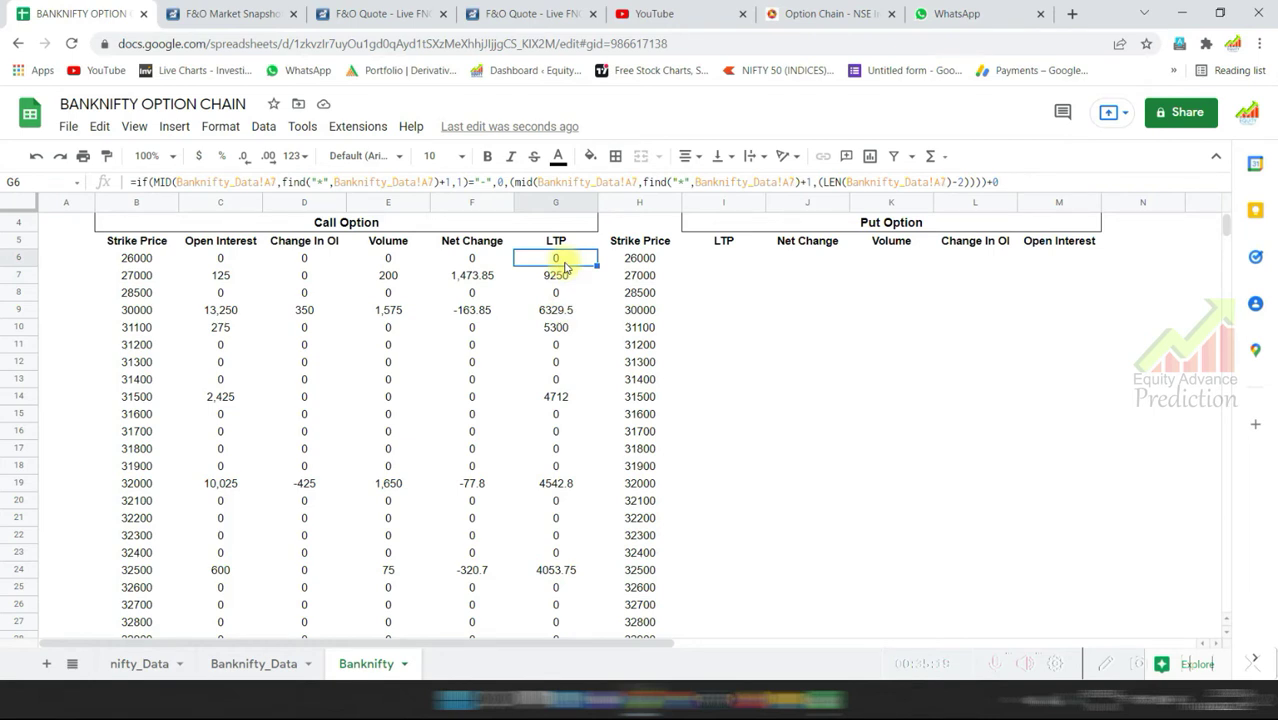
pyautogui.click(250, 665)
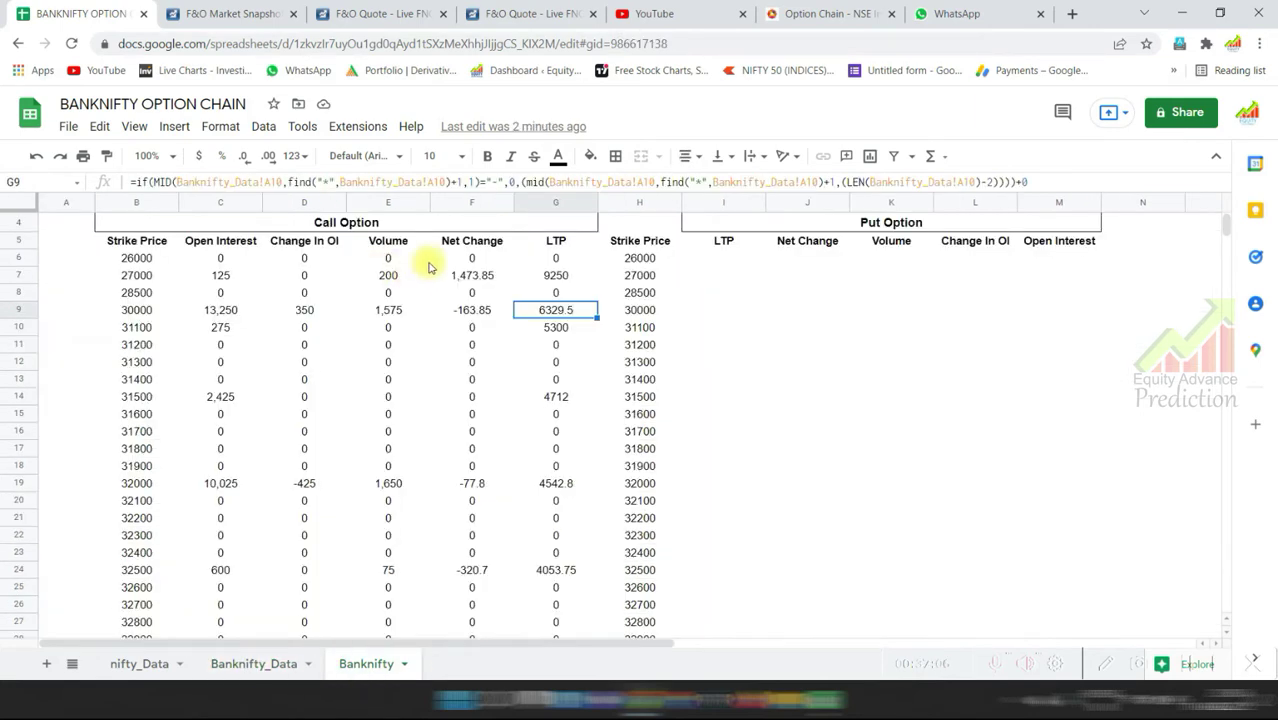
# Adjust the border style on the Call Option and Put Option headings.
pyautogui.scroll(1, 700, 470)
pyautogui.click(530, 276)
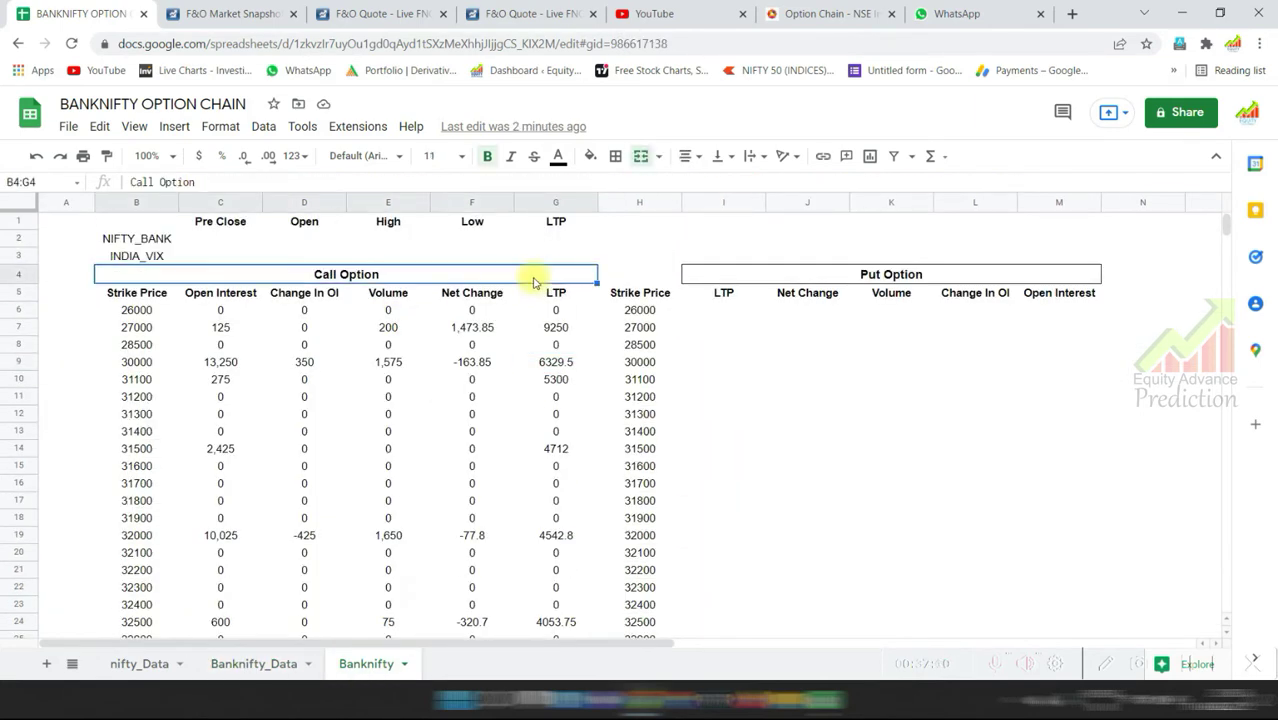
pyautogui.click(616, 158)
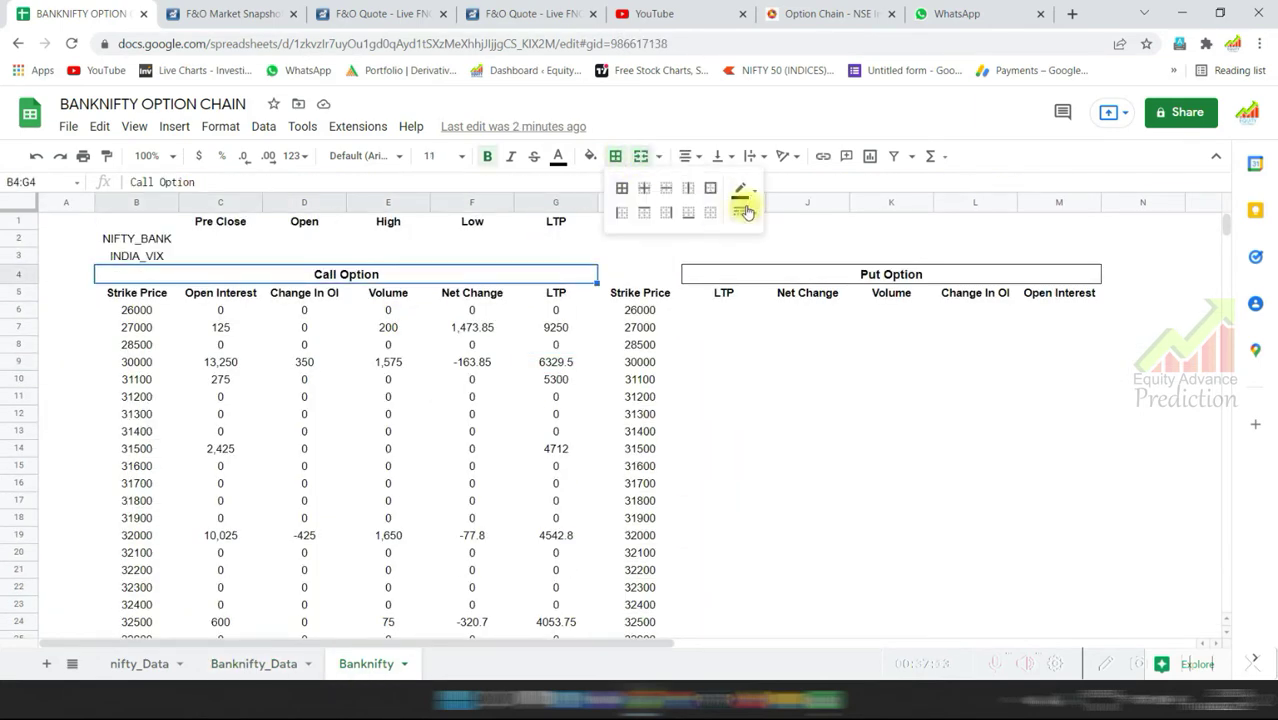
pyautogui.click(785, 277)
pyautogui.click(659, 156)
pyautogui.click(616, 156)
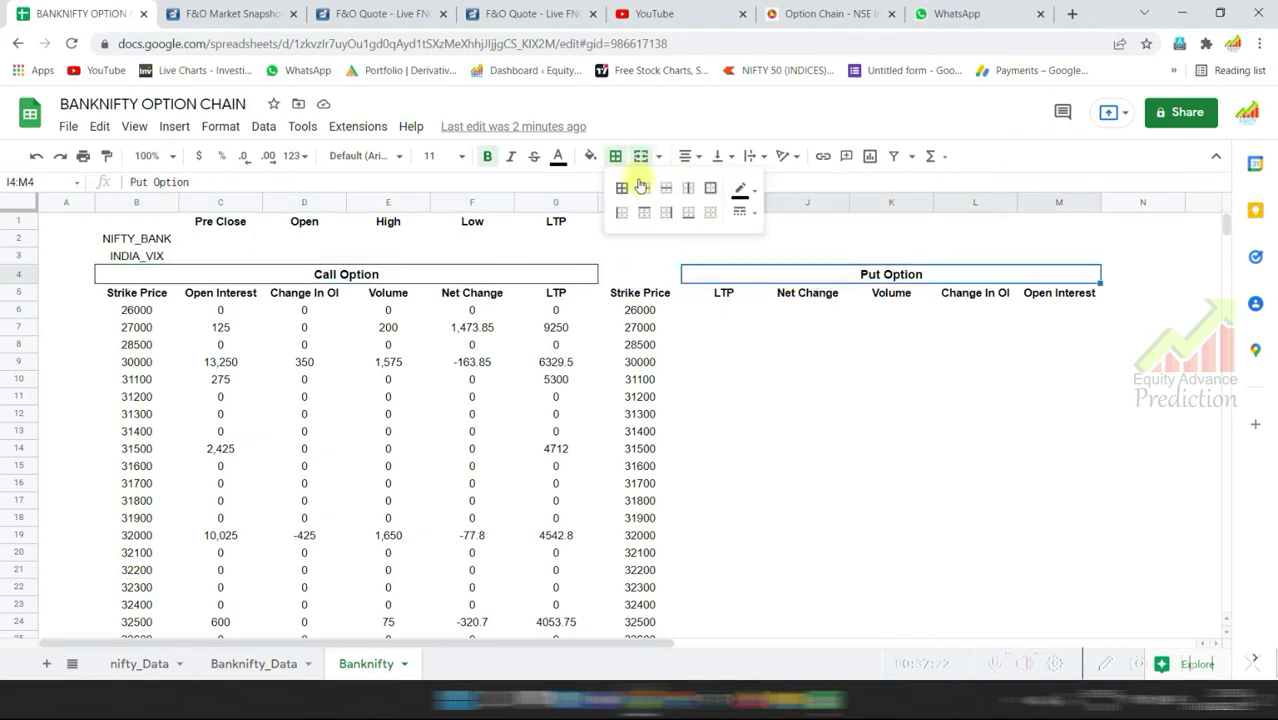
pyautogui.click(742, 212)
pyautogui.click(785, 340)
pyautogui.click(783, 297)
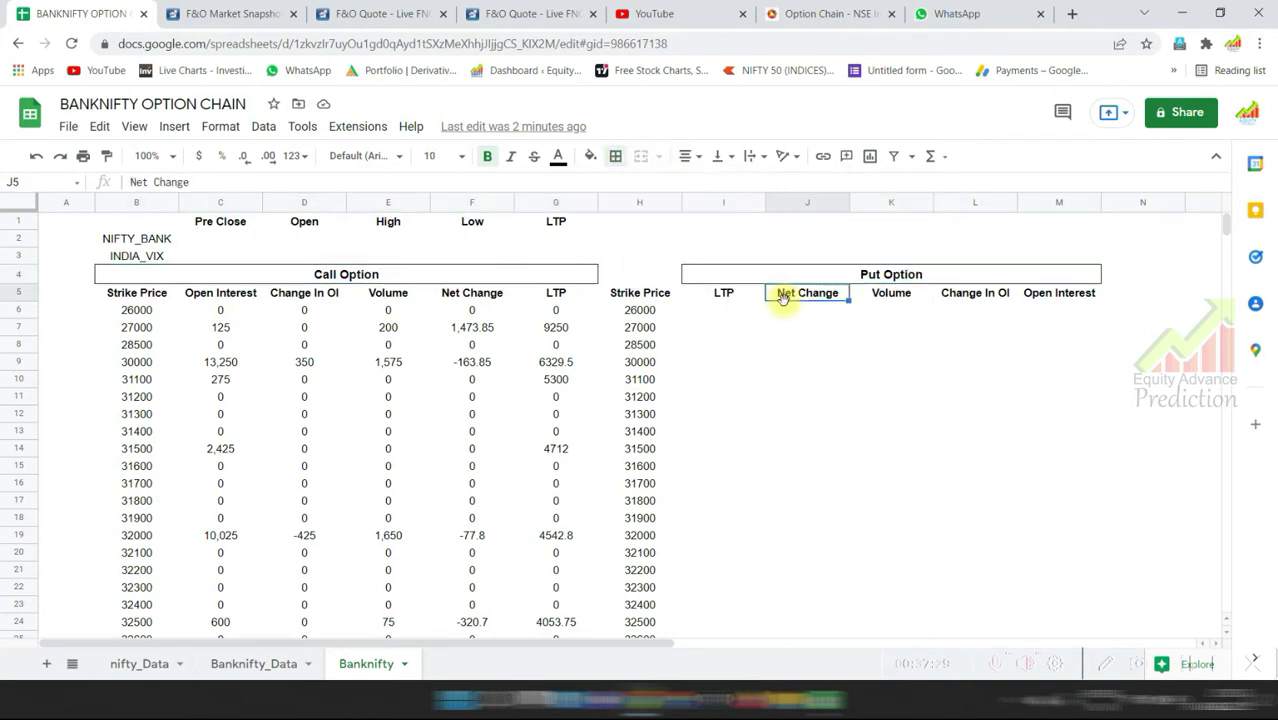
# Color the Call Option heading text blue and the Put Option heading text red.
pyautogui.click(490, 277)
pyautogui.click(558, 158)
pyautogui.click(700, 316)
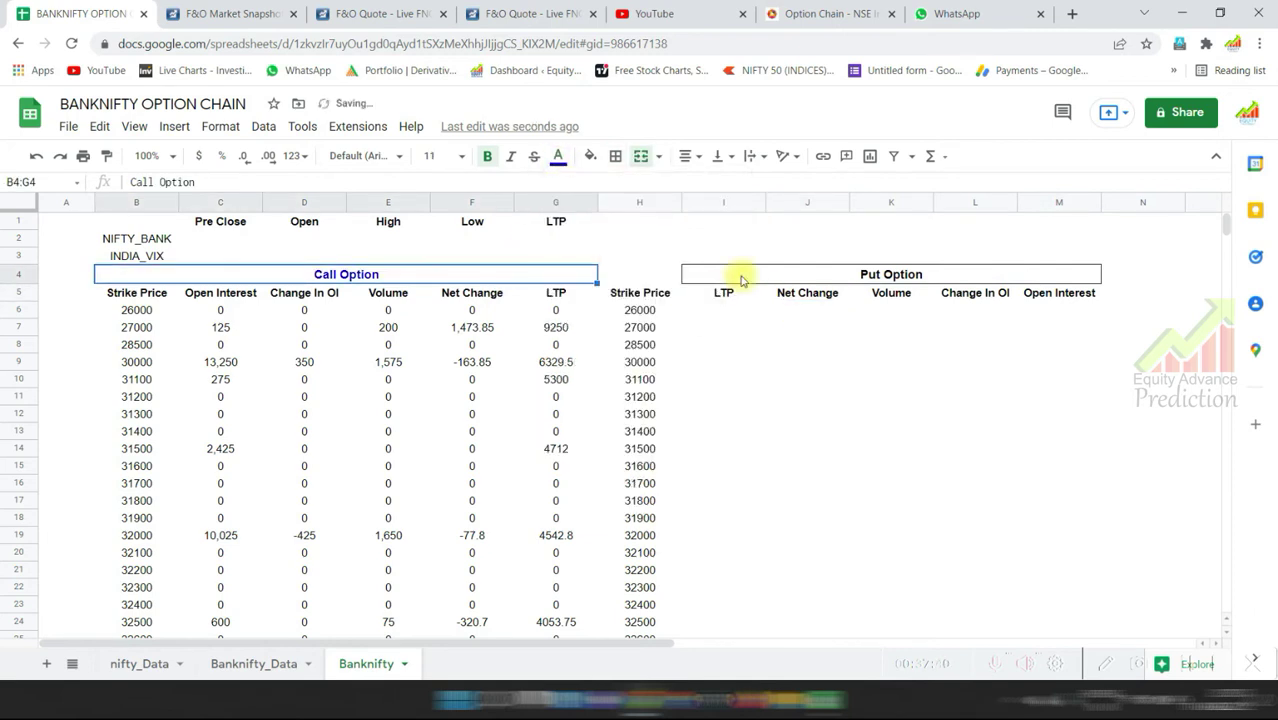
pyautogui.click(736, 276)
pyautogui.click(558, 156)
pyautogui.click(583, 314)
pyautogui.click(807, 311)
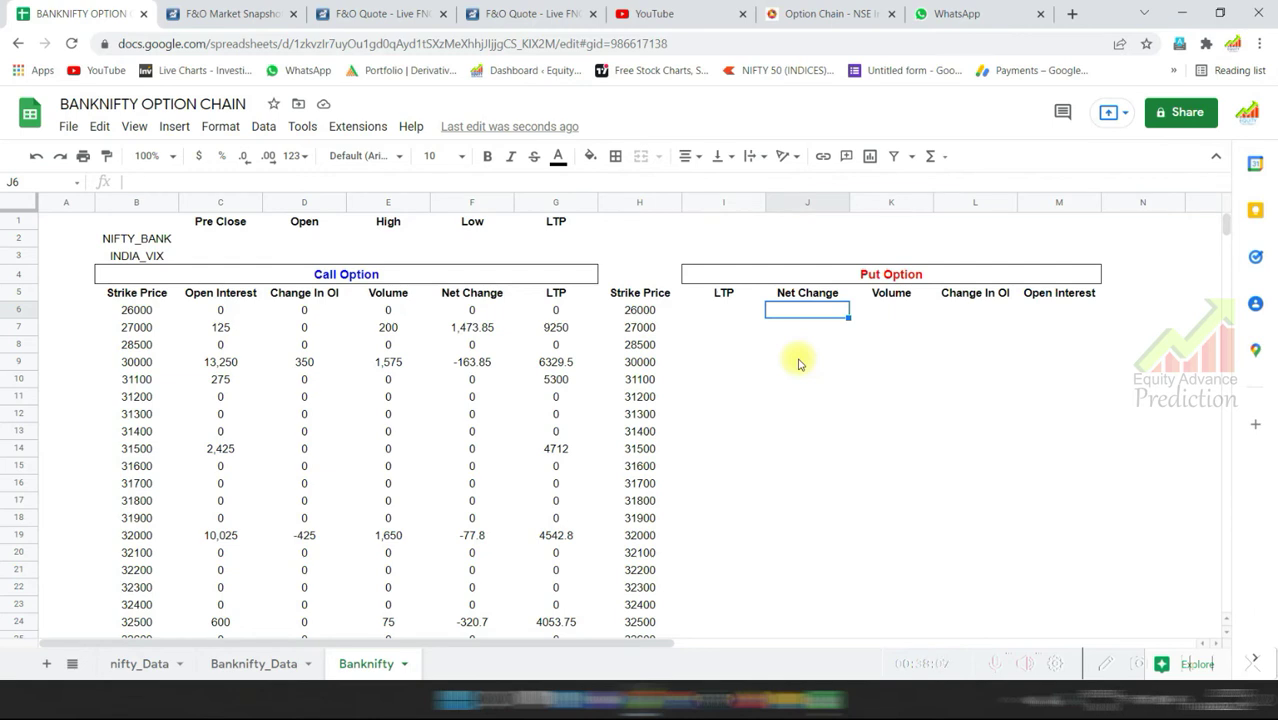
# Copy the LTP formula from G6 and check the Puts LTP data in Banknifty_Data column G.
pyautogui.click(724, 298)
pyautogui.click(562, 312)
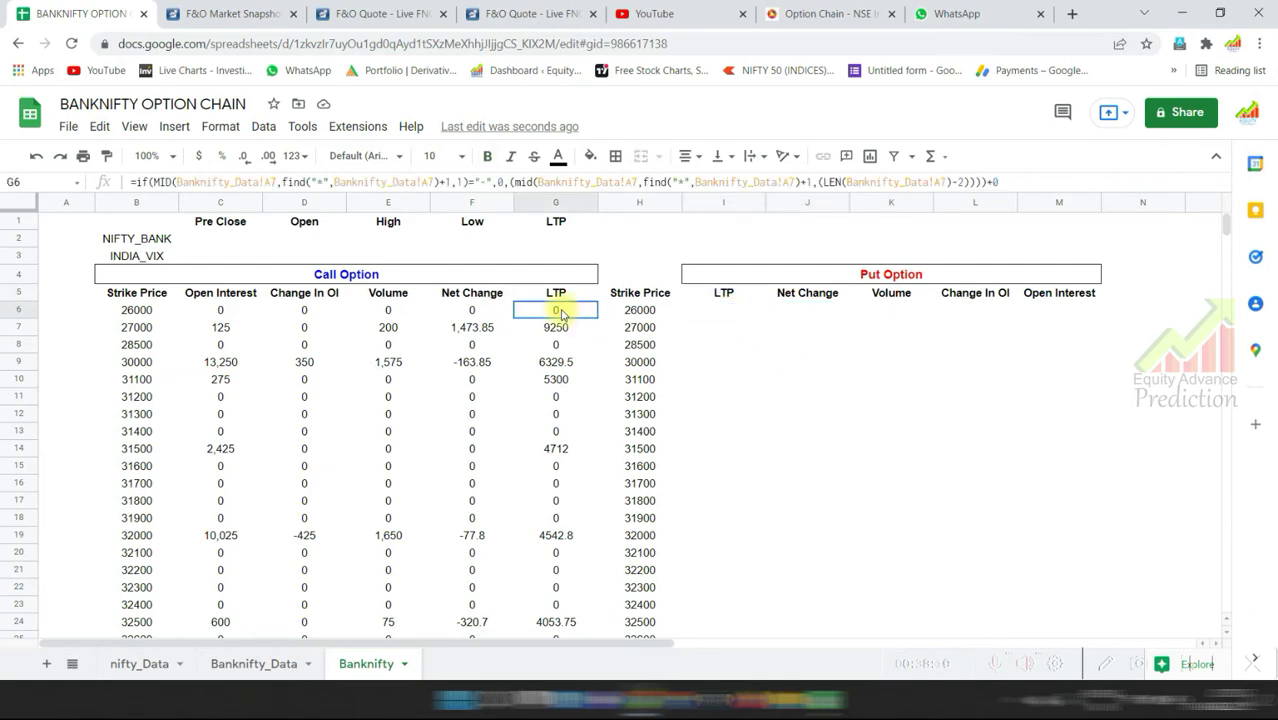
pyautogui.moveTo(1020, 181); pyautogui.dragTo(93, 182)
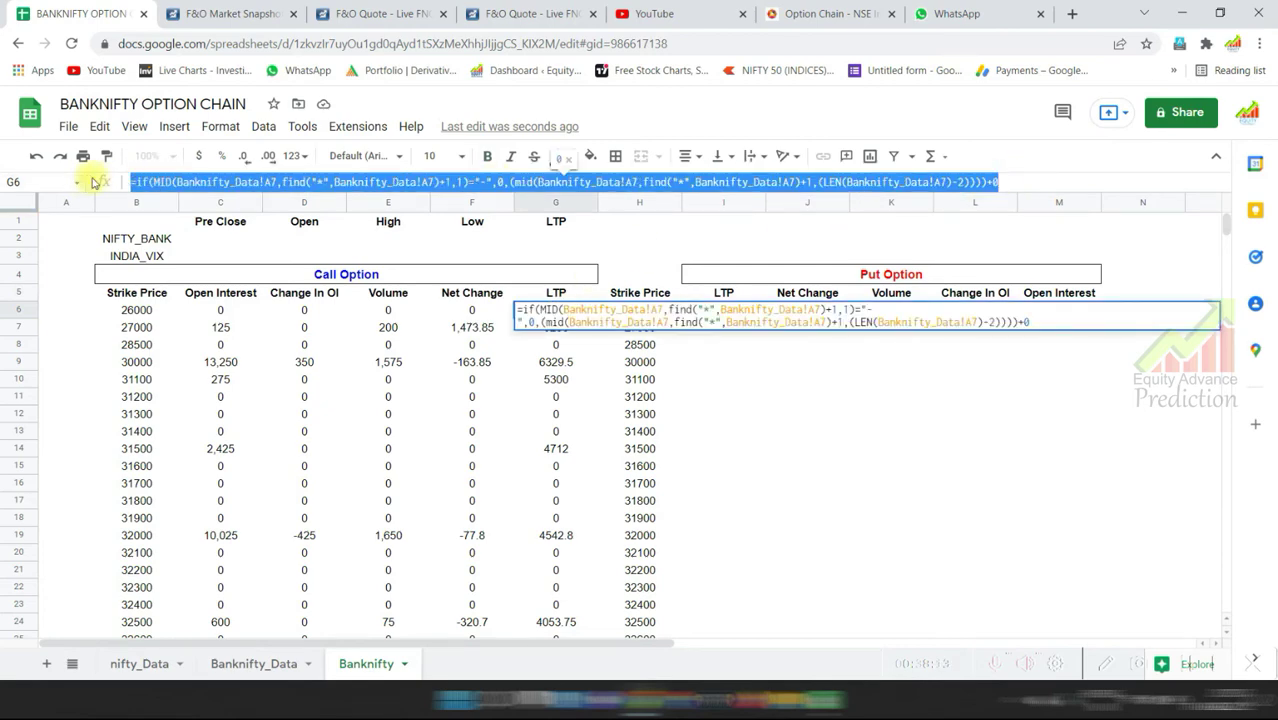
pyautogui.click(232, 664)
pyautogui.click(560, 202)
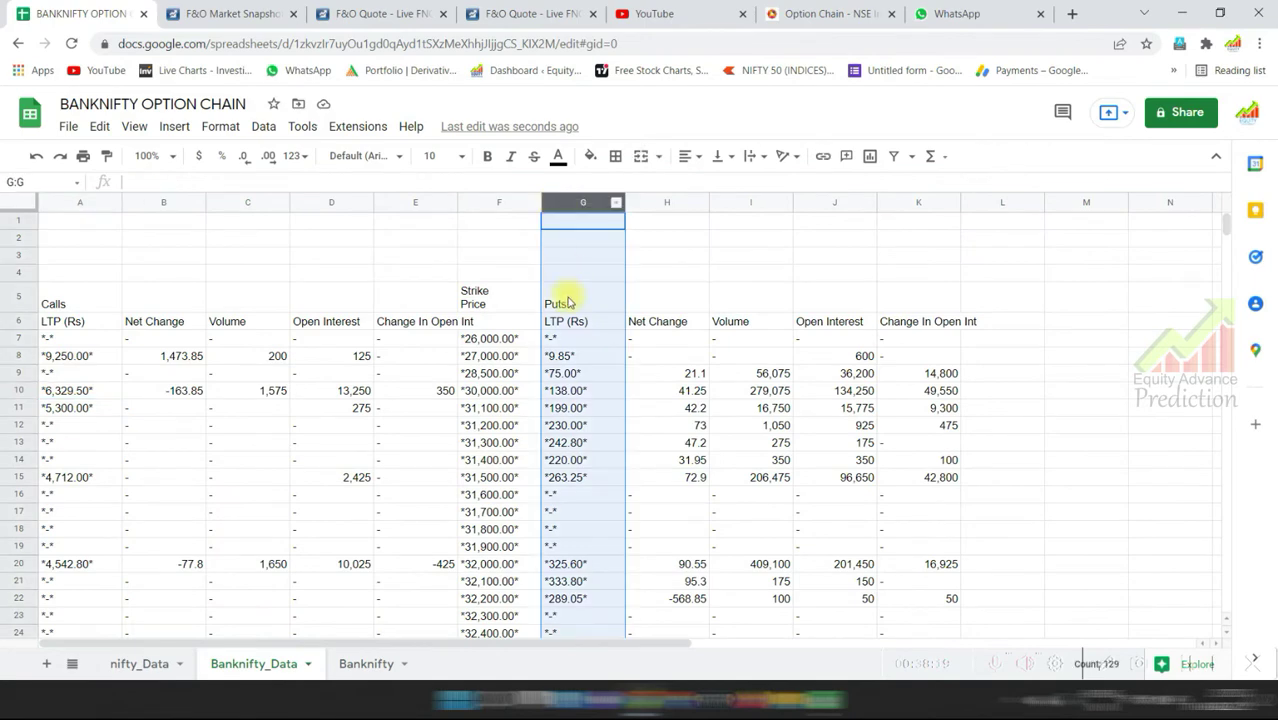
pyautogui.click(568, 342)
pyautogui.click(368, 664)
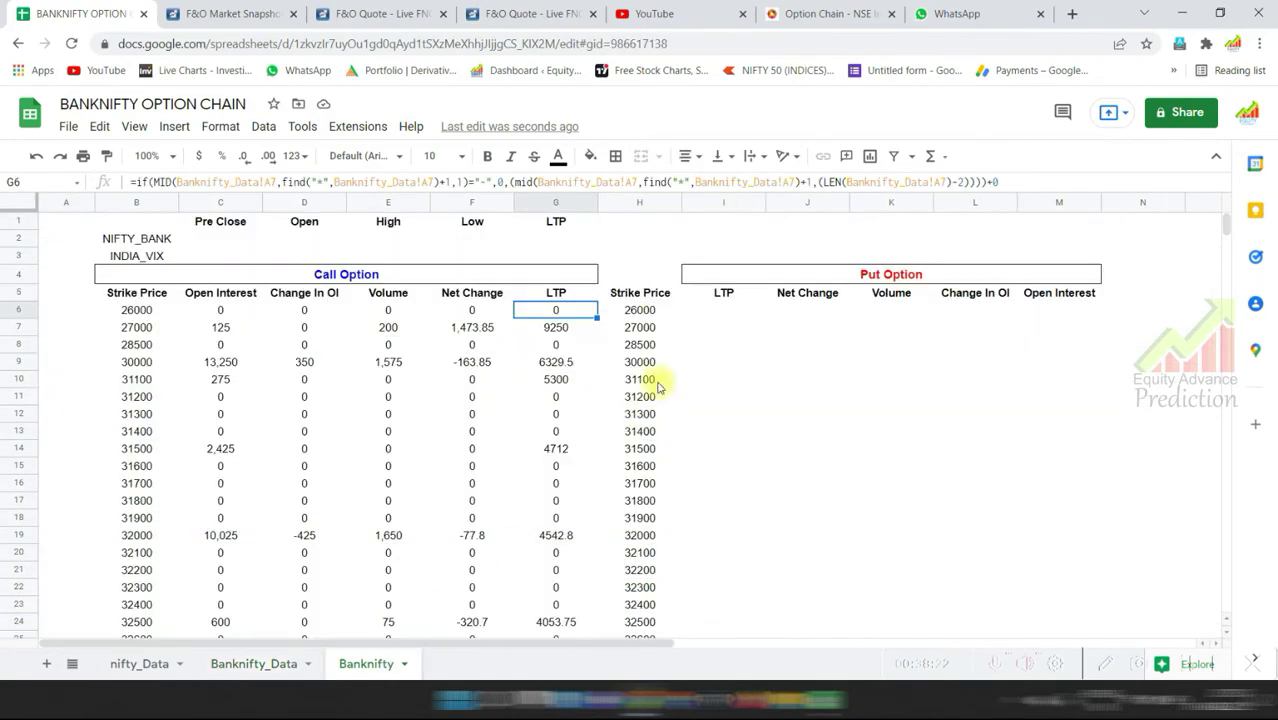
# Paste the LTP formula into I6 and start switching its references from column A to G.
pyautogui.click(722, 309)
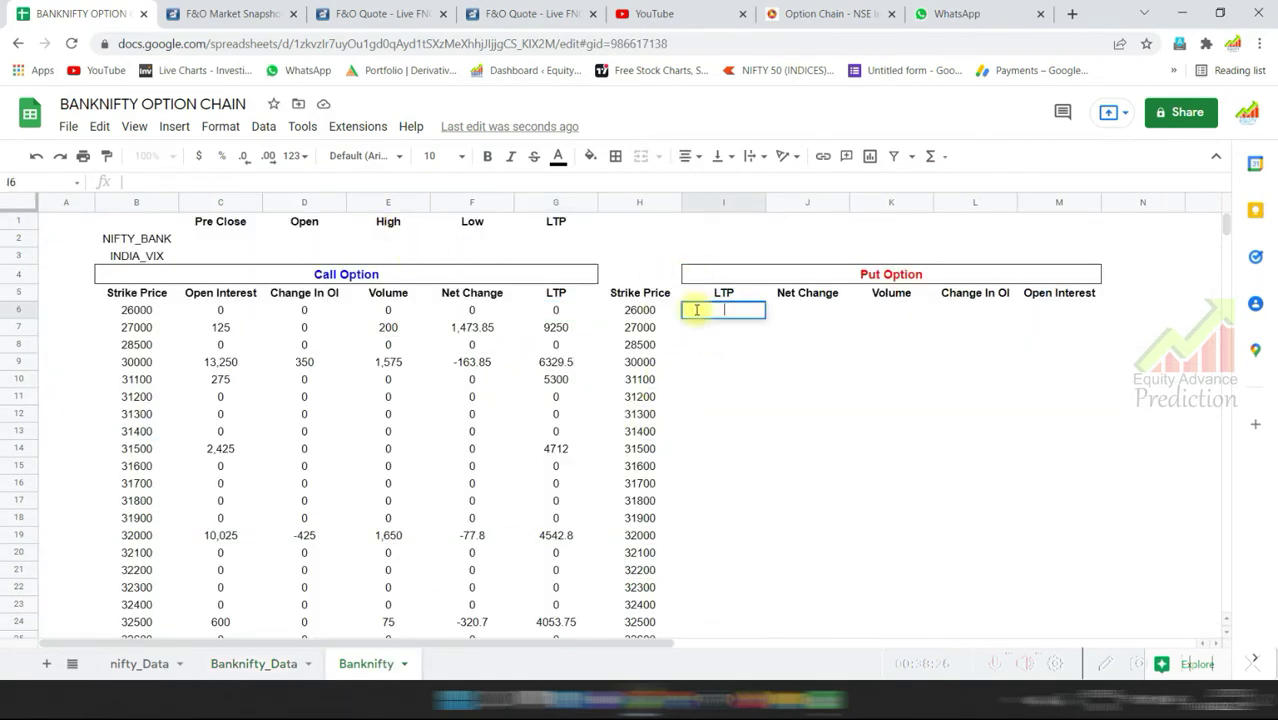
pyautogui.write('=if(MID(Banknifty_Data!A7,find("*",Banknifty_Data!A7)+1,1)="-",0,(mid(Banknifty_Data!A7,find("*",Banknifty_Data!A7)+1,(LEN(Banknifty_Data!A7)-2))))+0')
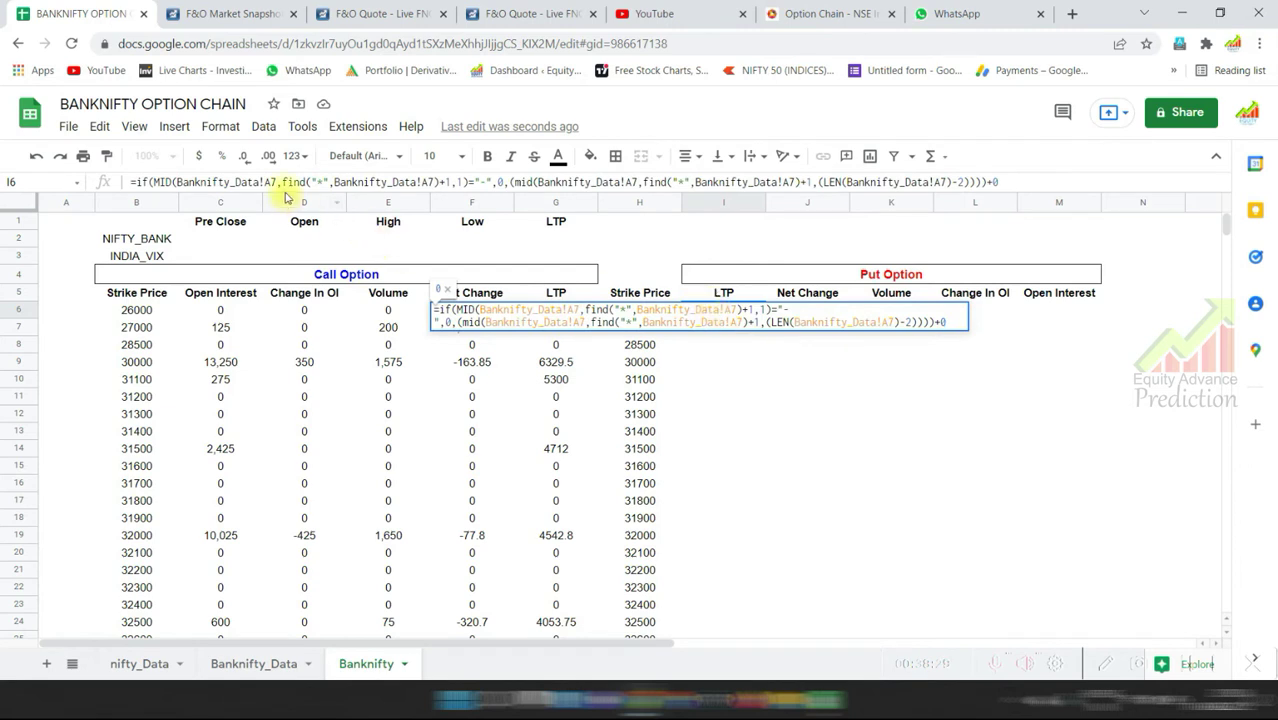
pyautogui.click(270, 181)
pyautogui.write('g')
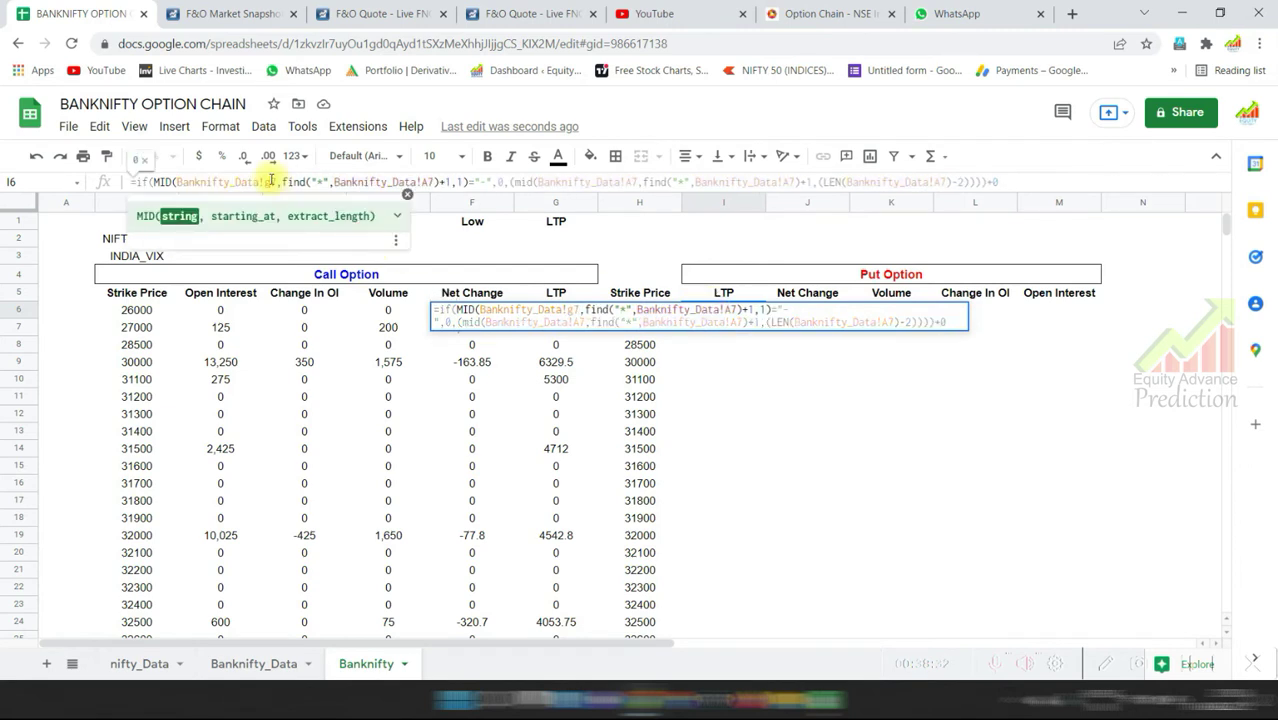
pyautogui.press('BackSpace')
pyautogui.write('G')
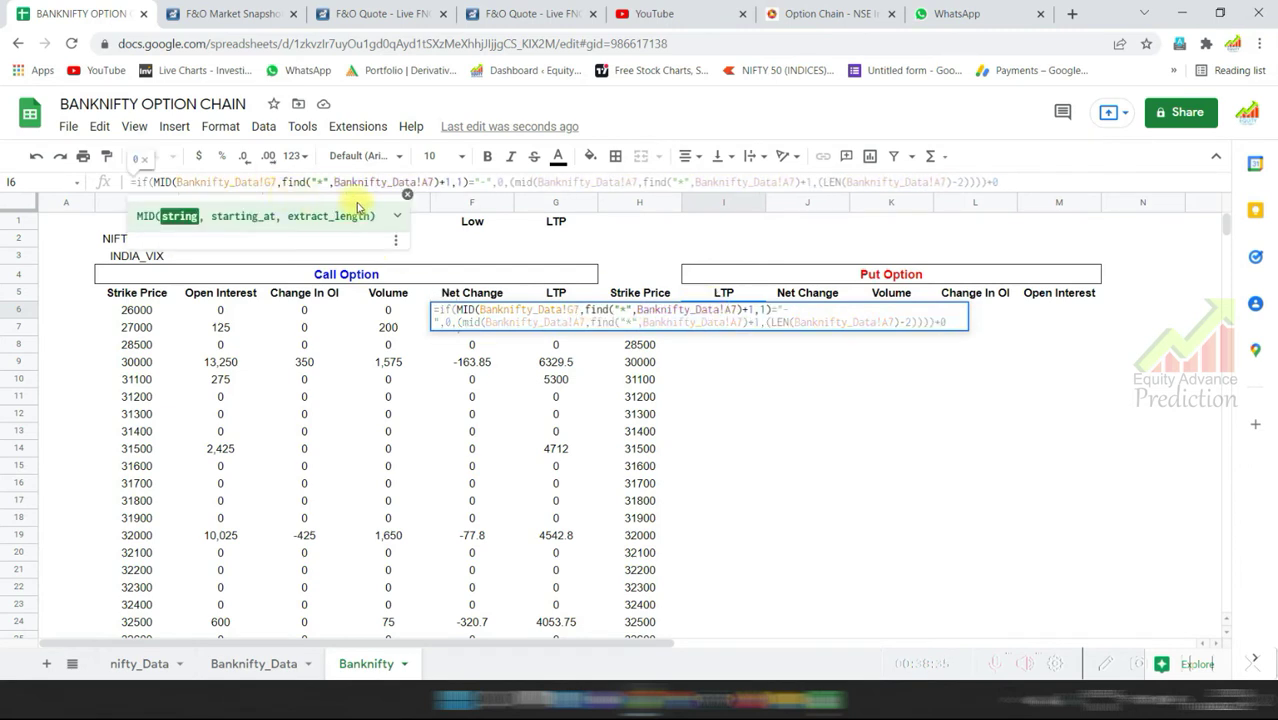
pyautogui.click(430, 183)
pyautogui.press('BackSpace')
pyautogui.write('G')
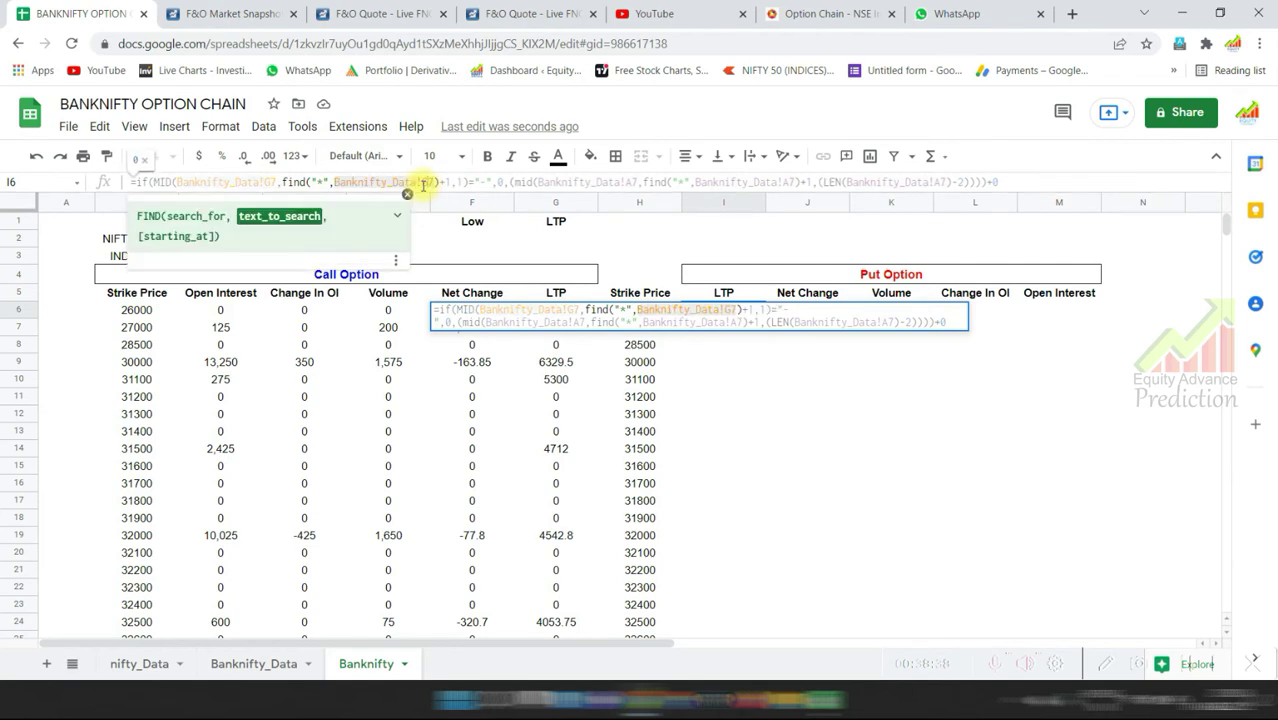
# Change the remaining mid, find and LEN references to G7 and autofill down the Put LTP column.
pyautogui.press('Right')
pyautogui.press('Right')
pyautogui.press('Right')
pyautogui.press('Right')
pyautogui.press('Right')
pyautogui.press('Right')
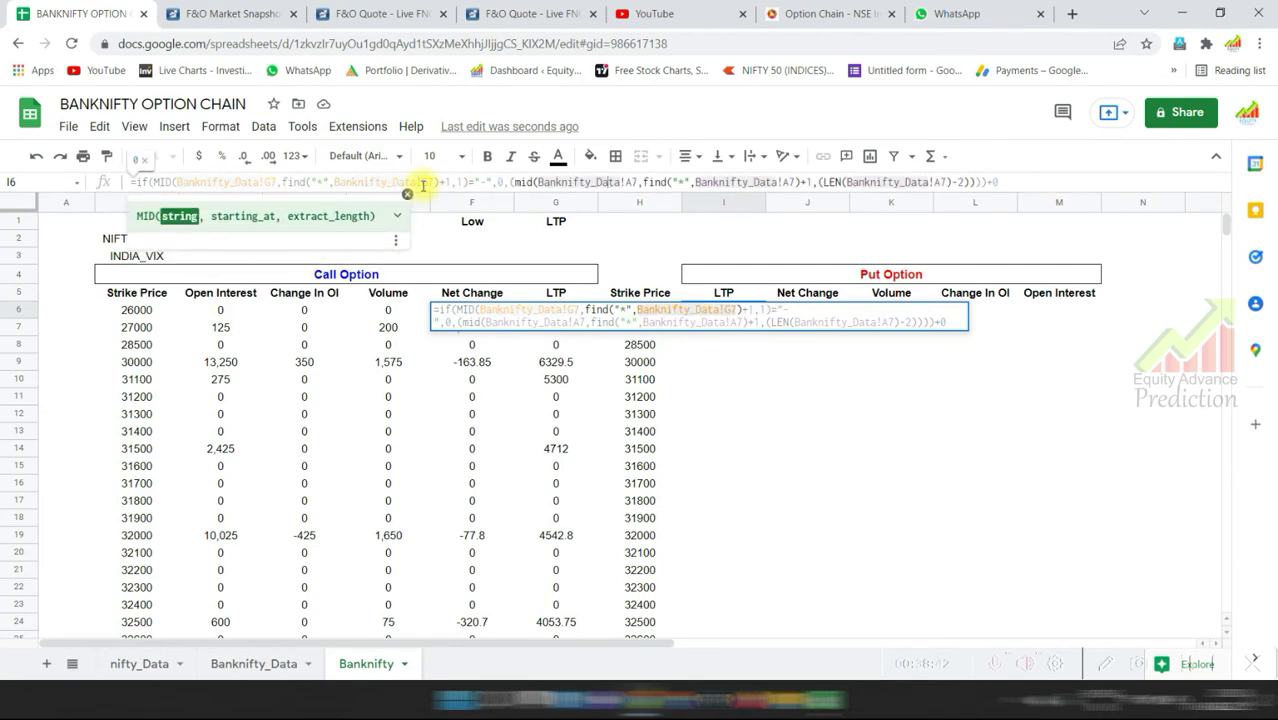
pyautogui.press('BackSpace')
pyautogui.write('G')
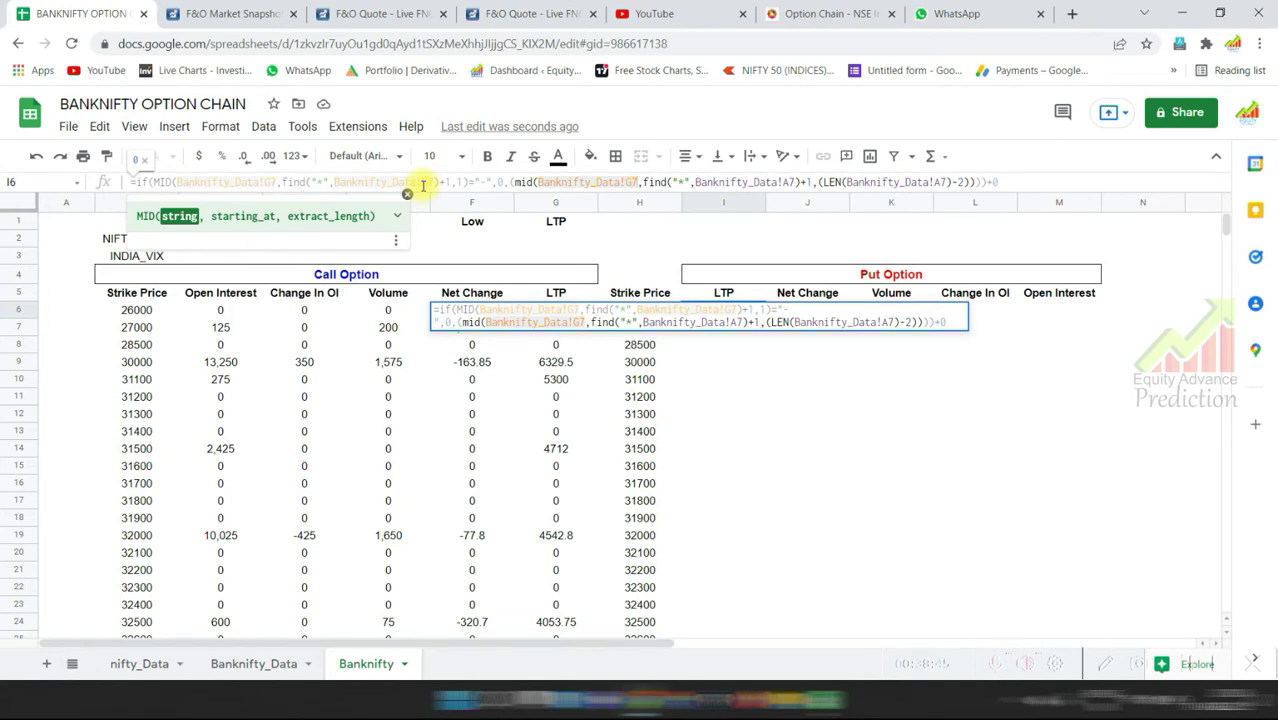
pyautogui.press('Right')
pyautogui.press('Right')
pyautogui.press('Right')
pyautogui.press('BackSpace')
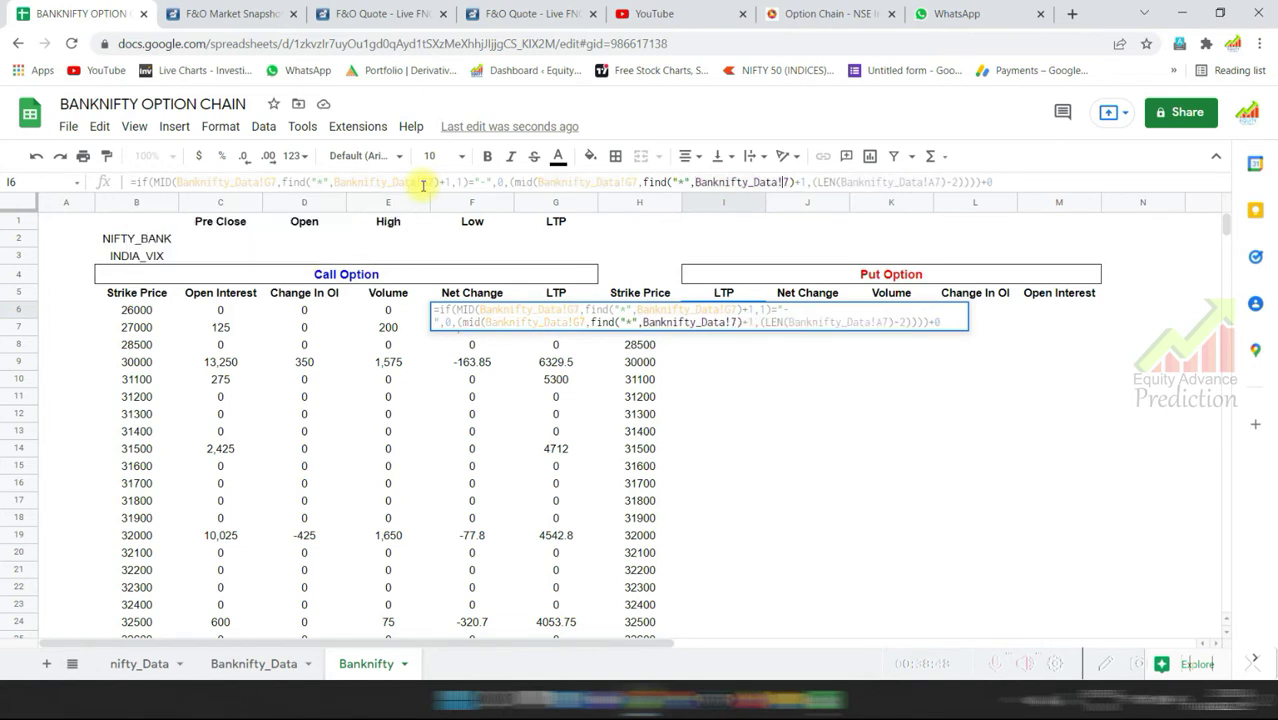
pyautogui.write('G')
pyautogui.press('Right')
pyautogui.press('Right')
pyautogui.press('Right')
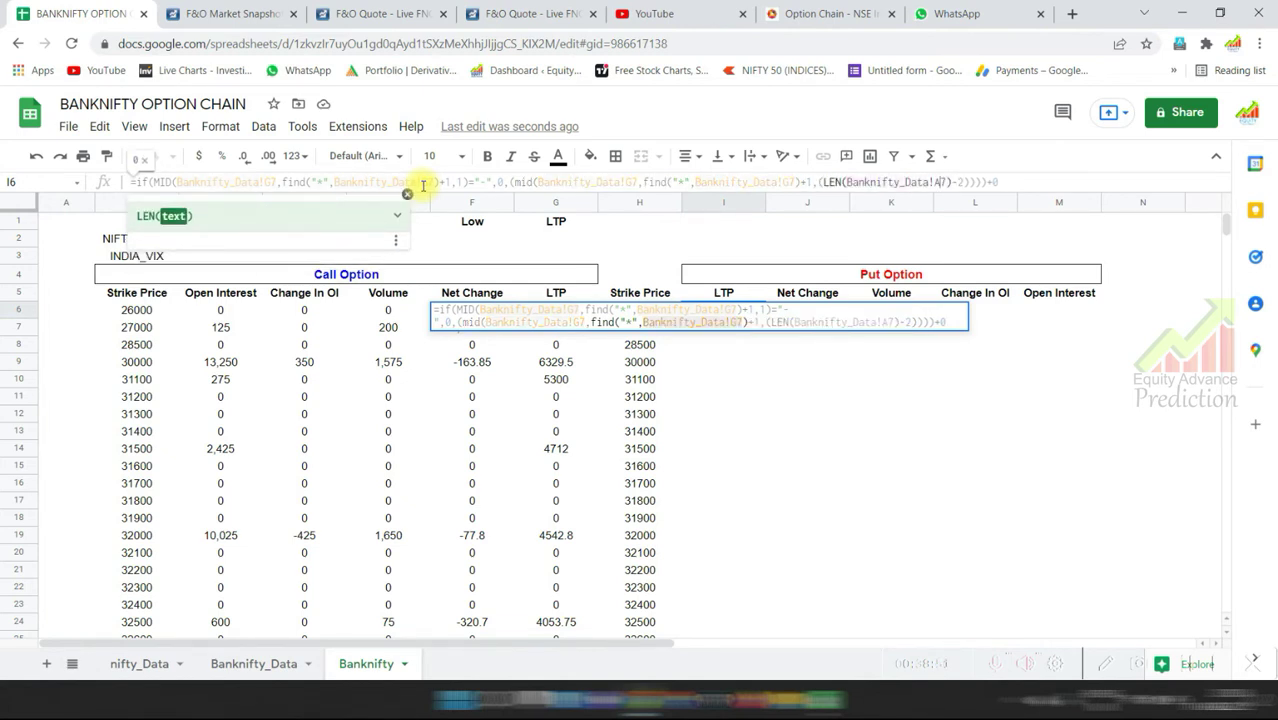
pyautogui.press('BackSpace')
pyautogui.write('G')
pyautogui.press('Return')
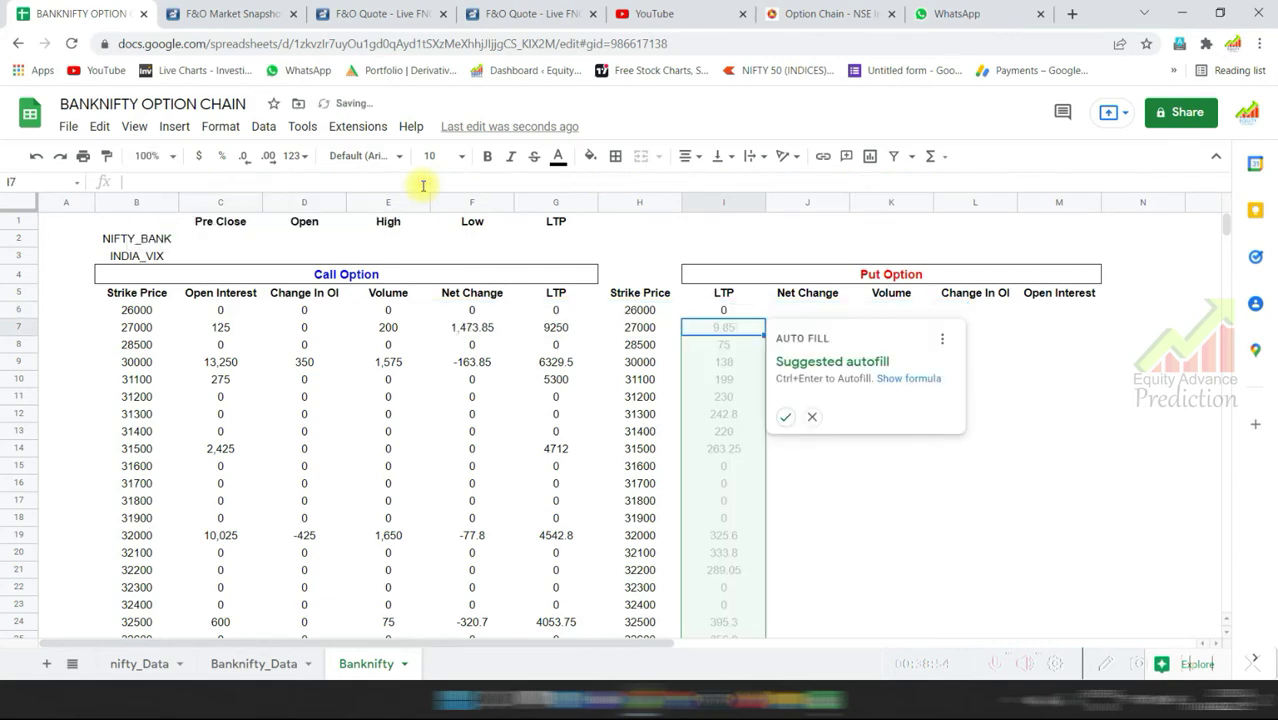
pyautogui.click(781, 417)
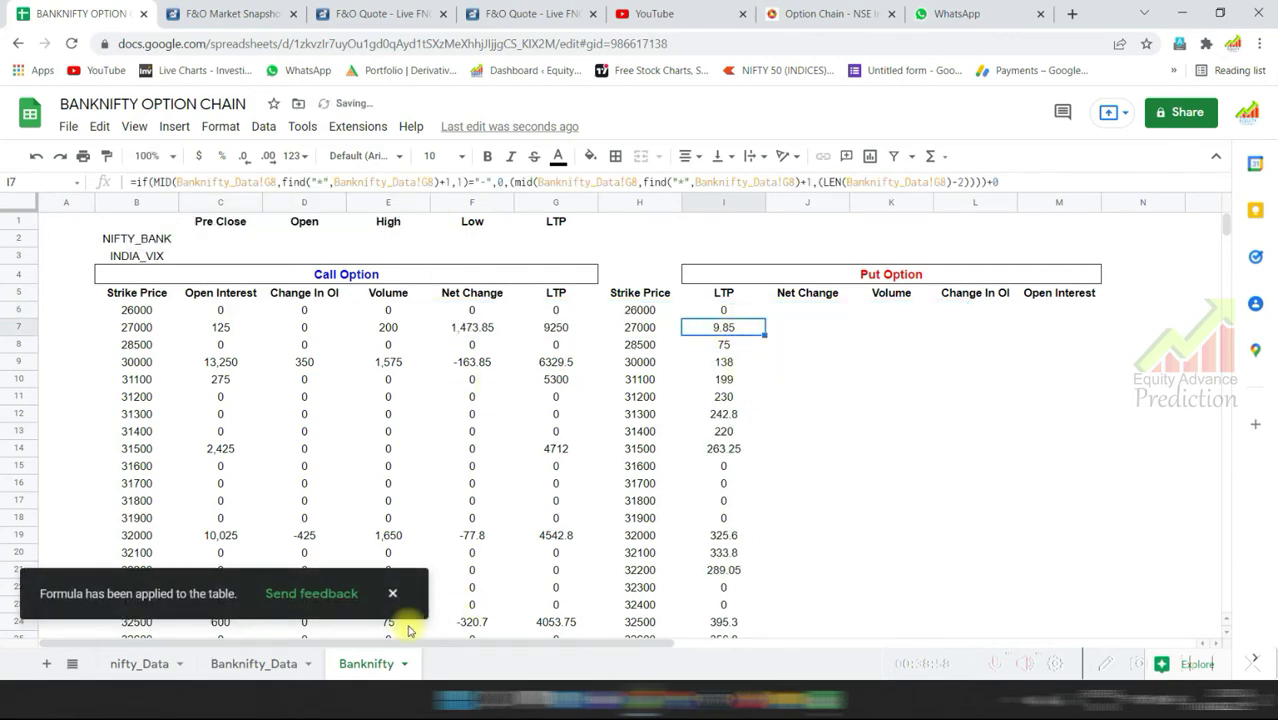
# Verify the 27000 strike's source value on Banknifty_Data against the filled Put LTP.
pyautogui.click(254, 663)
pyautogui.click(570, 357)
pyautogui.click(366, 663)
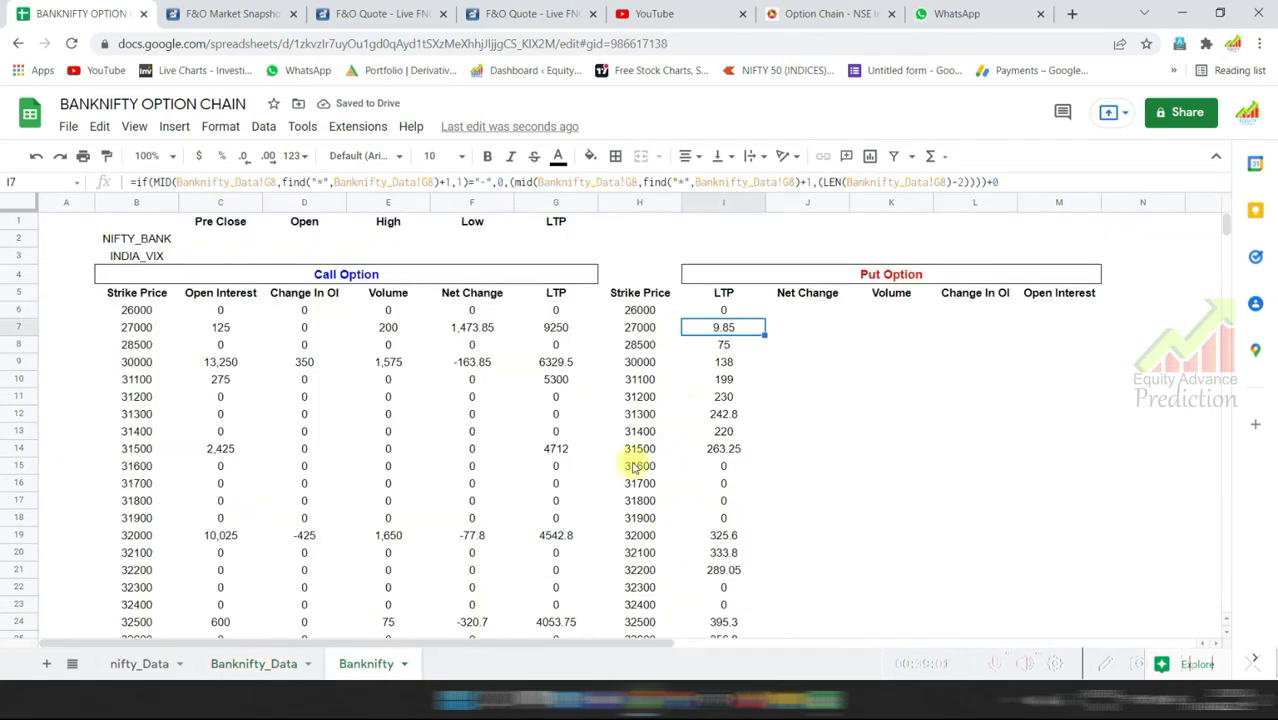
# Paste the copied IF formula into J6, the first Put Net Change cell.
pyautogui.moveTo(713, 345); pyautogui.dragTo(822, 500)
pyautogui.scroll(6, 822, 500)
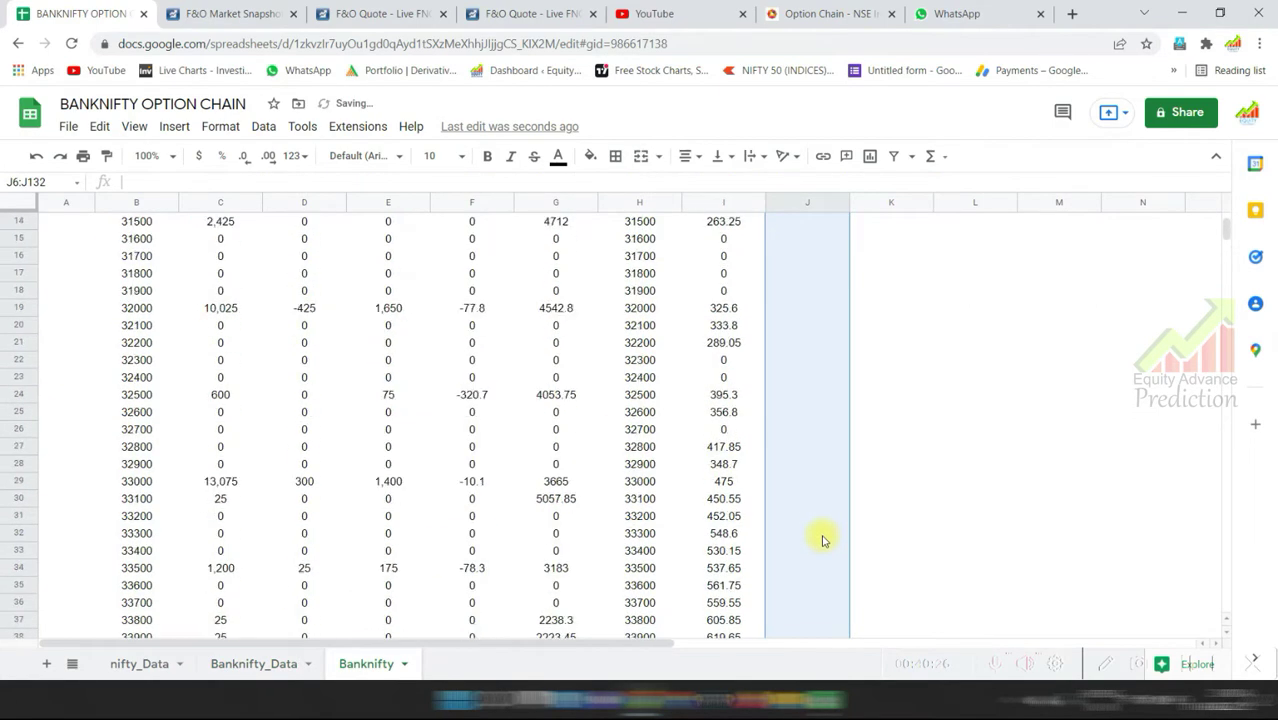
pyautogui.scroll(3, 822, 520)
pyautogui.click(815, 366)
pyautogui.click(795, 312)
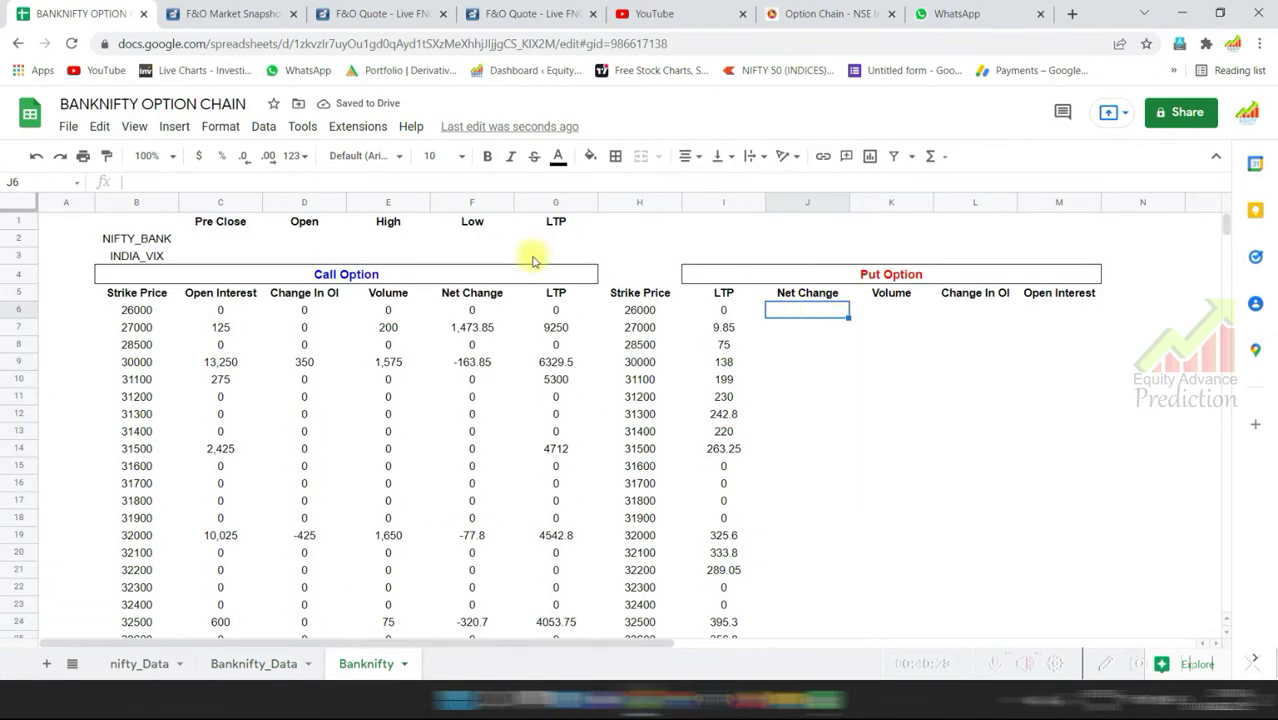
pyautogui.click(301, 183)
pyautogui.write('=IF(Banknifty_Data!B7="-",0,Banknifty_Data!B7)')
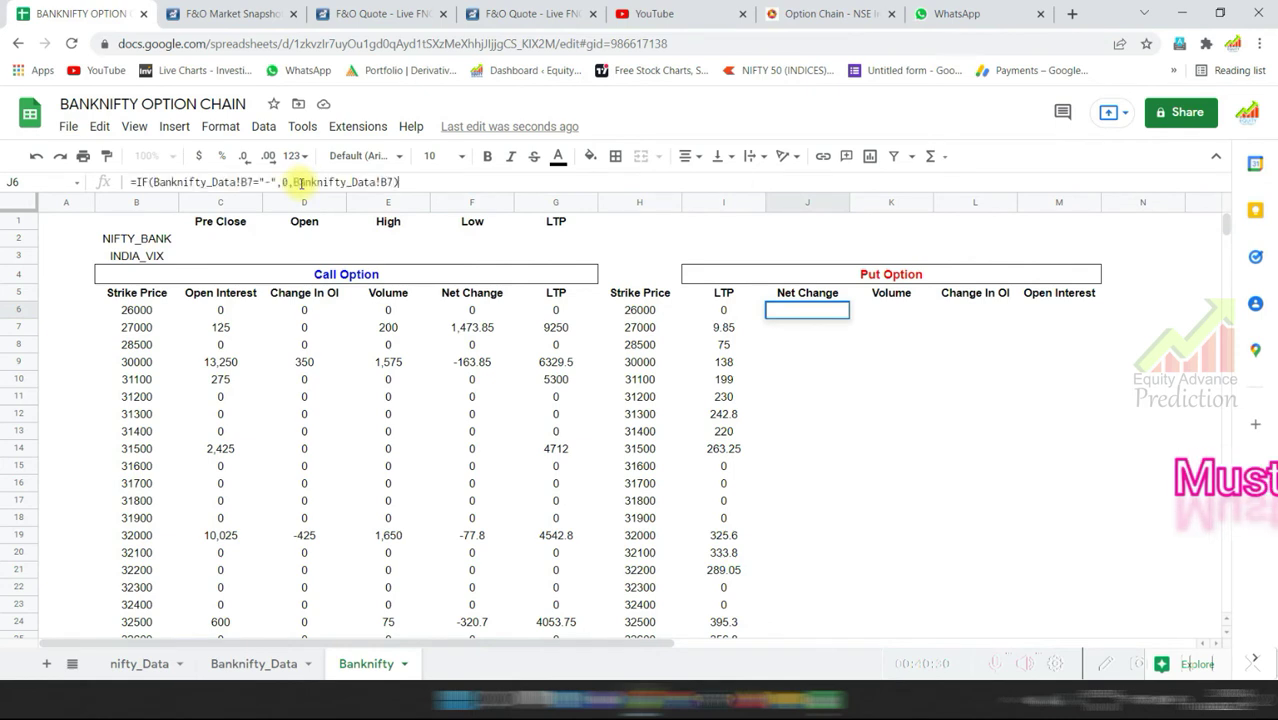
# Change both B7 references to H7 and autofill the formula down the Net Change column.
pyautogui.click(393, 182)
pyautogui.press('BackSpace')
pyautogui.press('BackSpace')
pyautogui.write('H7')
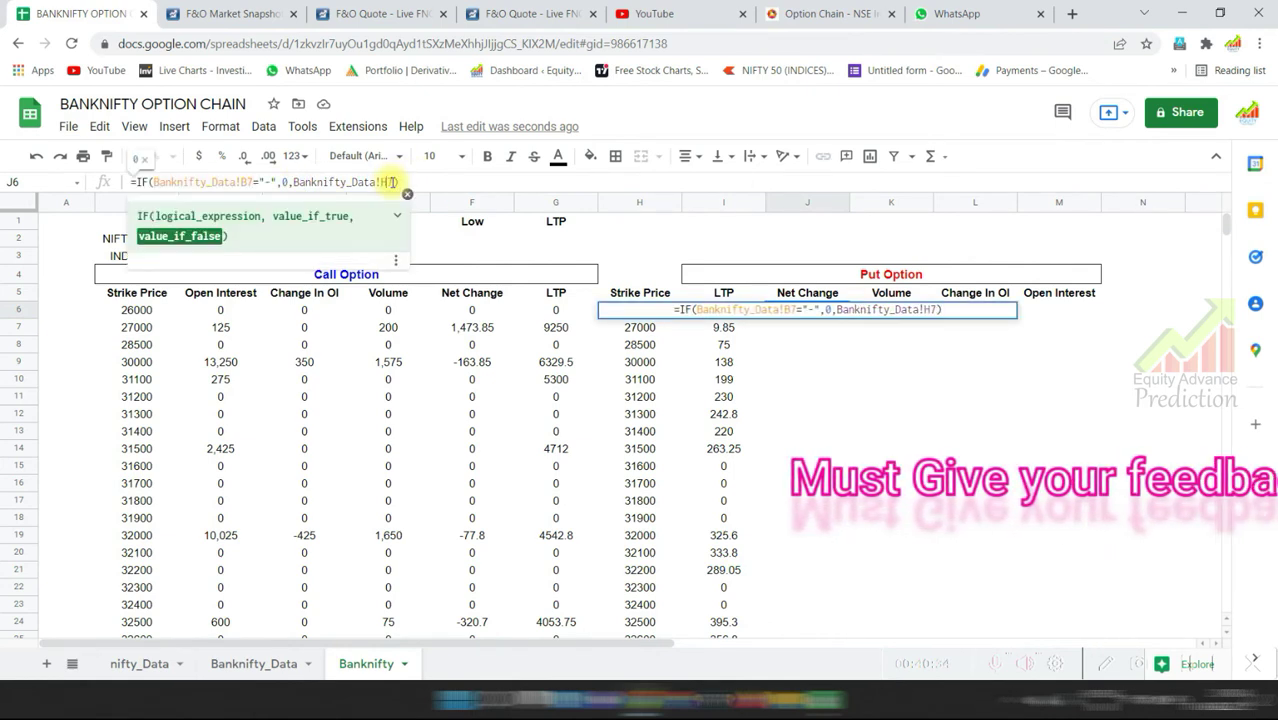
pyautogui.click(249, 181)
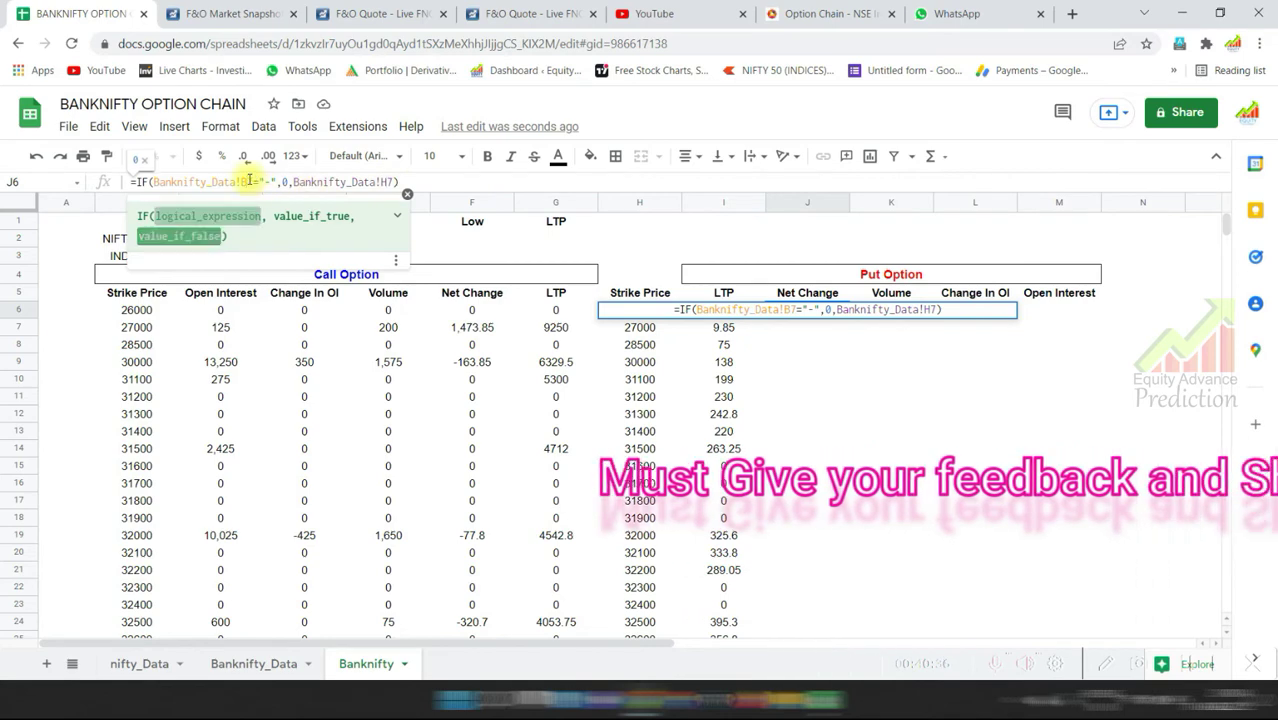
pyautogui.press('BackSpace')
pyautogui.write('H')
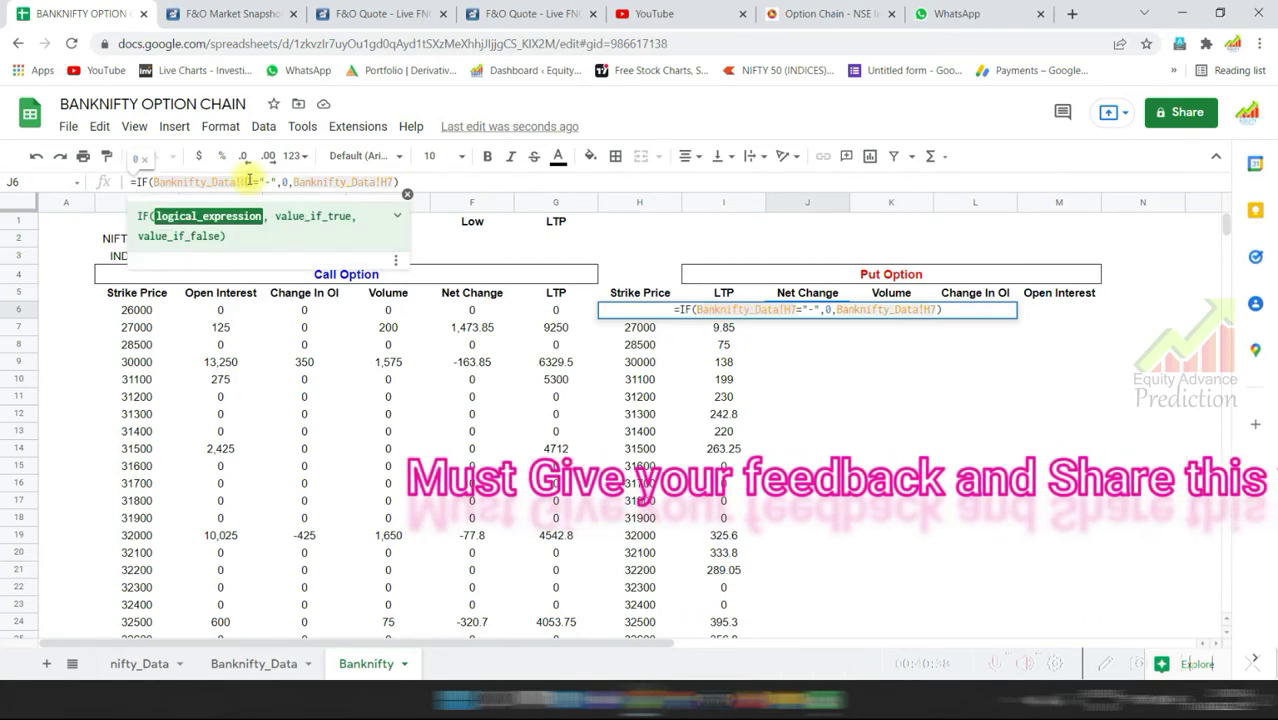
pyautogui.press('Return')
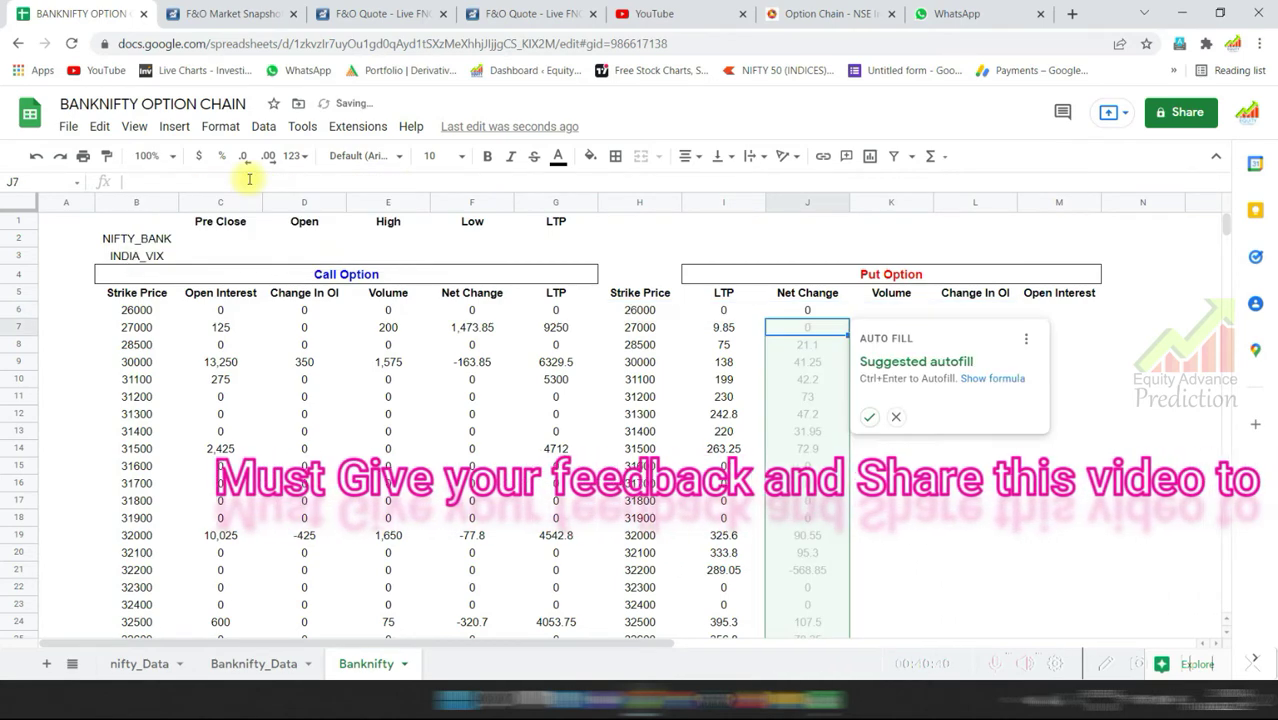
pyautogui.click(869, 419)
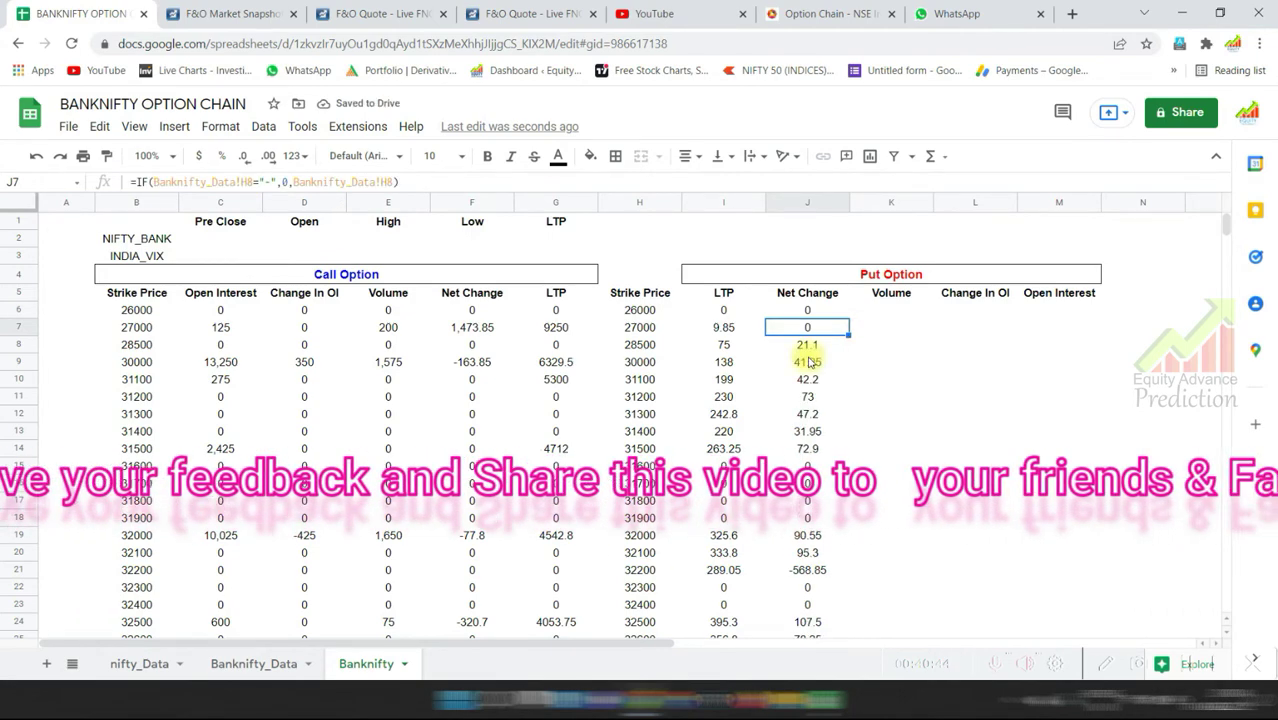
pyautogui.click(802, 310)
pyautogui.press('Right')
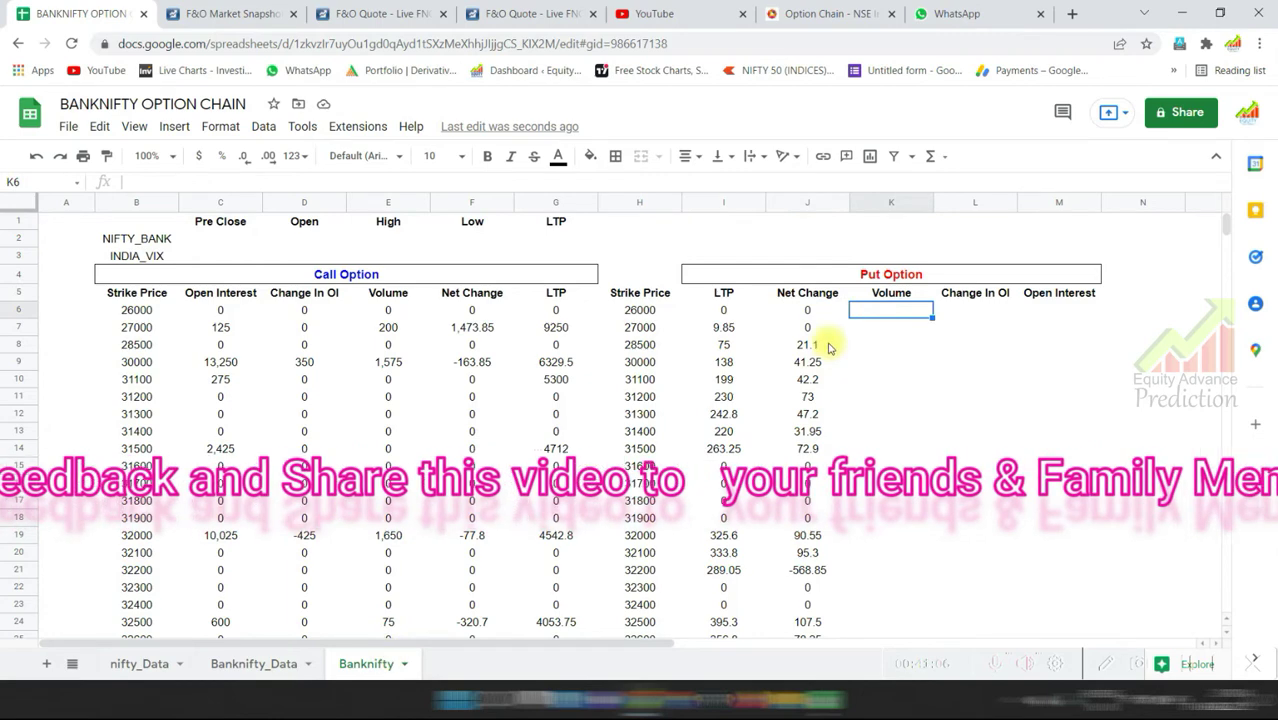
# Paste the IF formula into K6, repoint both references to Banknifty_Data I7, and autofill down Volume.
pyautogui.click(290, 186)
pyautogui.write('=IF(Banknifty_Data!B7="-",0,Banknifty_Data!B7)')
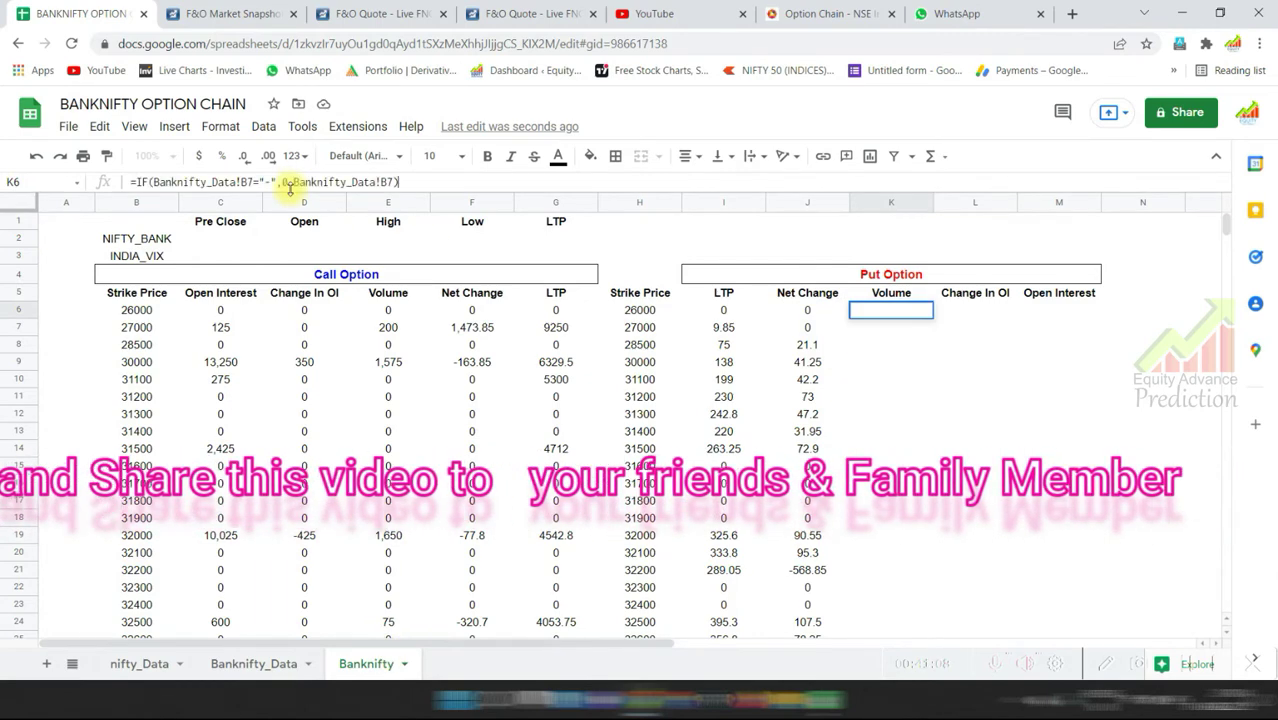
pyautogui.click(250, 182)
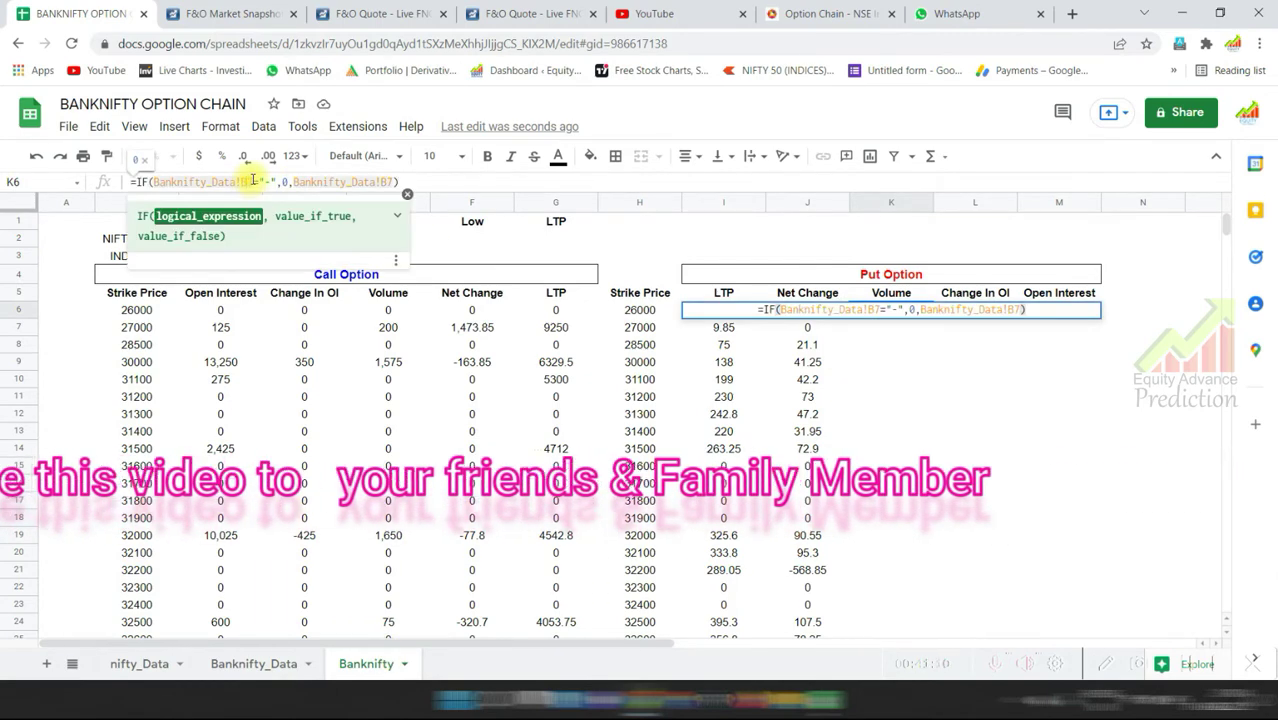
pyautogui.press('BackSpace')
pyautogui.write('I')
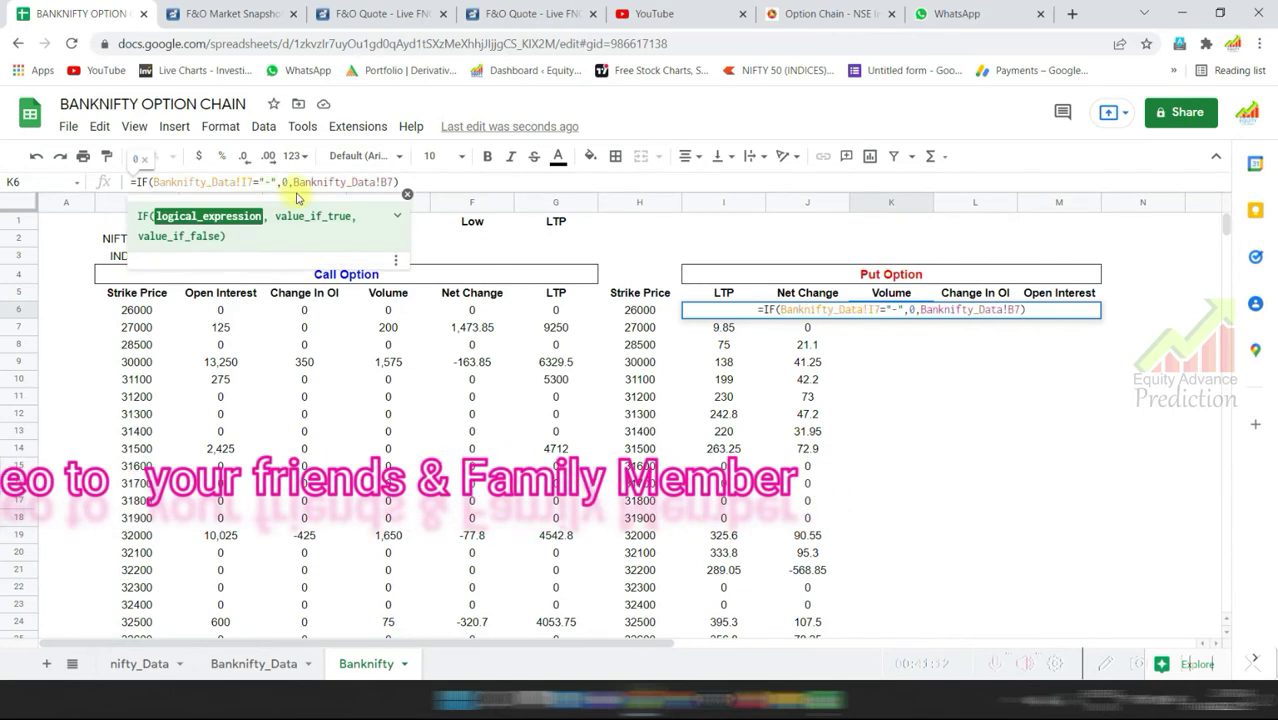
pyautogui.click(386, 182)
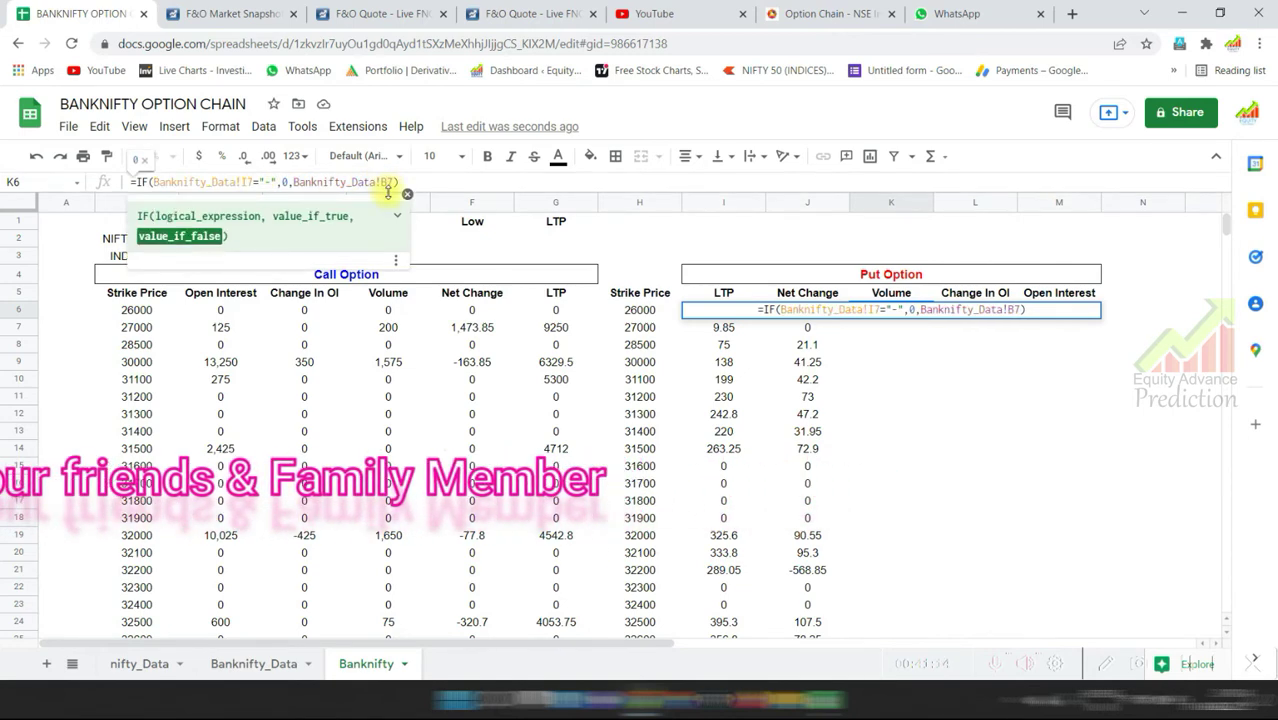
pyautogui.write('I7')
pyautogui.press('Return')
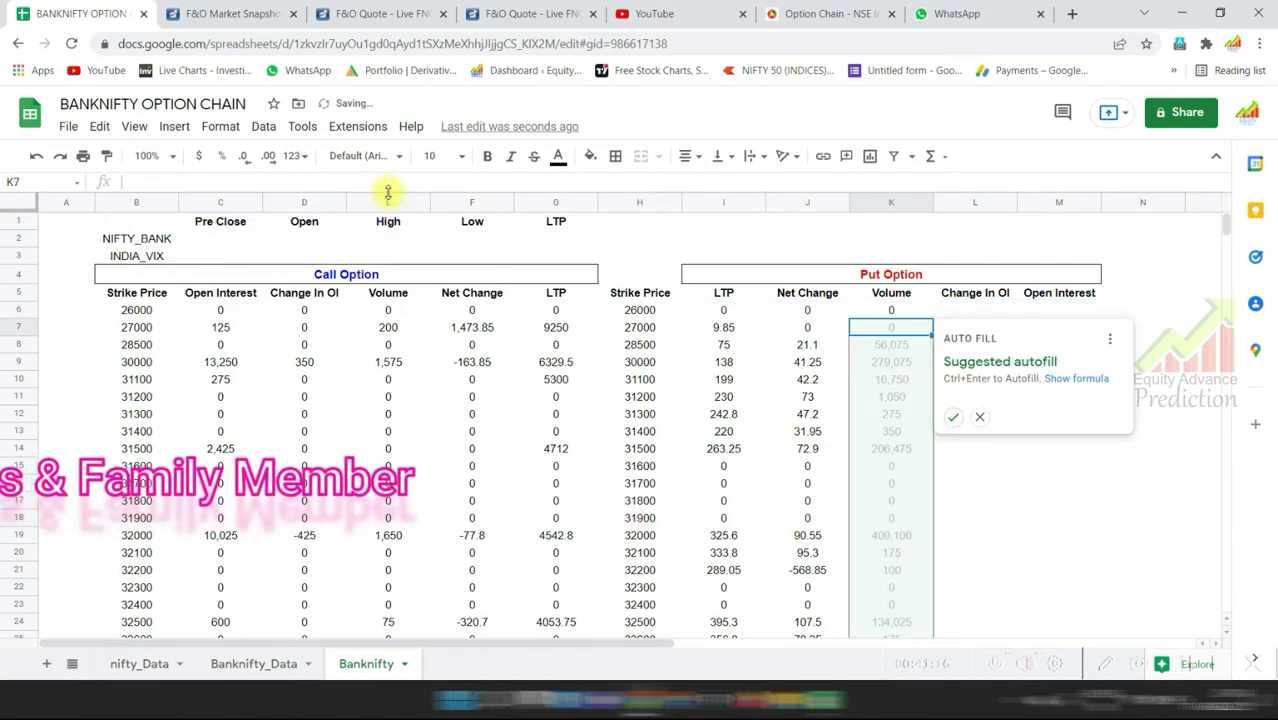
pyautogui.click(953, 418)
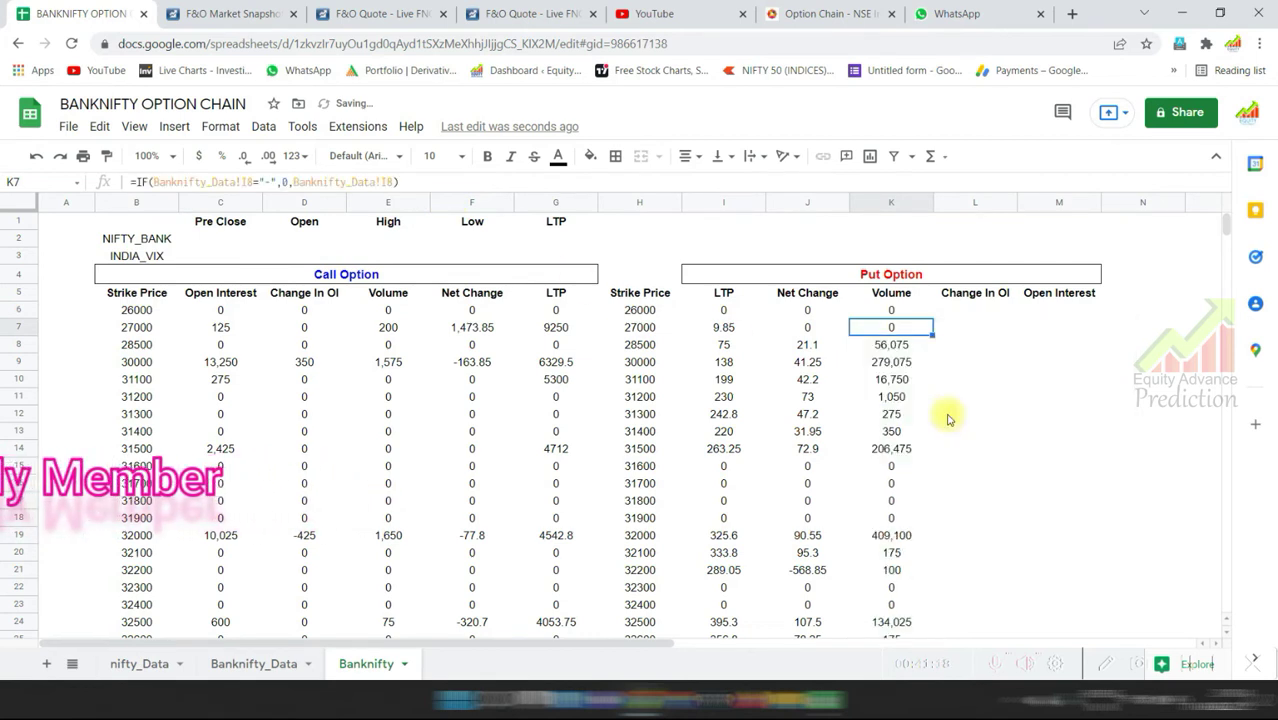
# Select L6 and check the Change In OI data in Banknifty_Data column K.
pyautogui.click(966, 313)
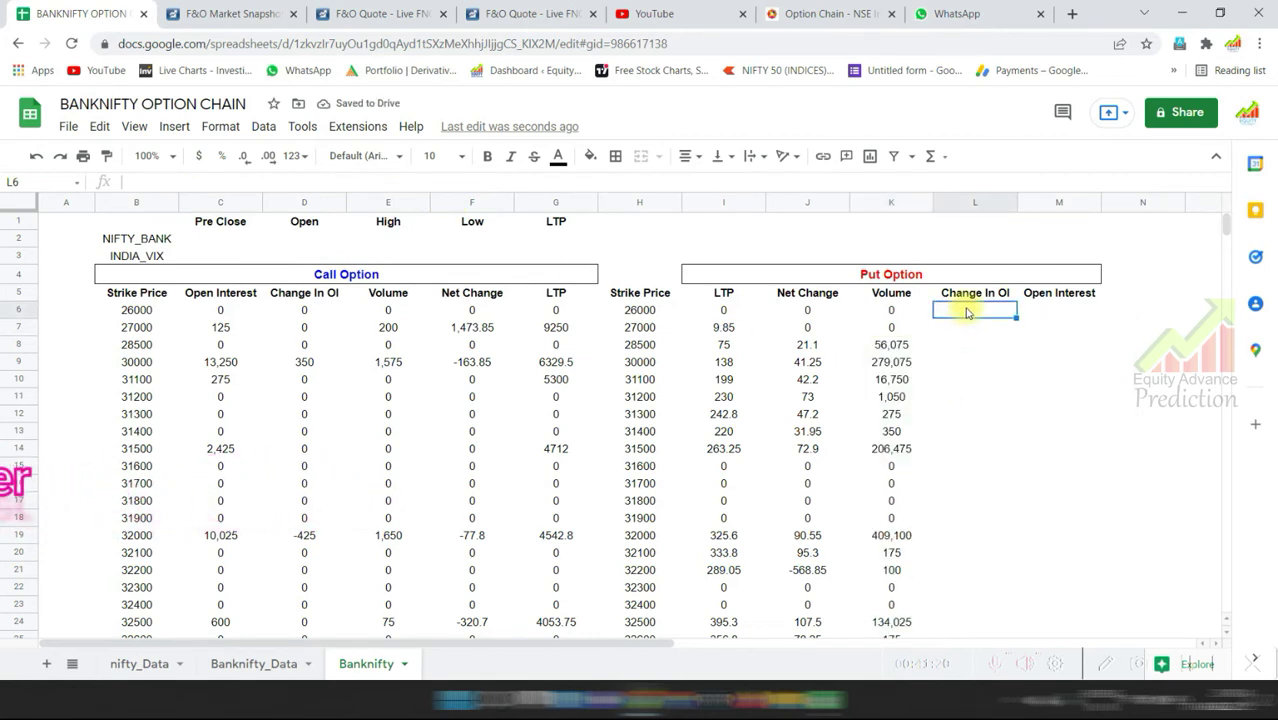
pyautogui.click(263, 663)
pyautogui.click(900, 202)
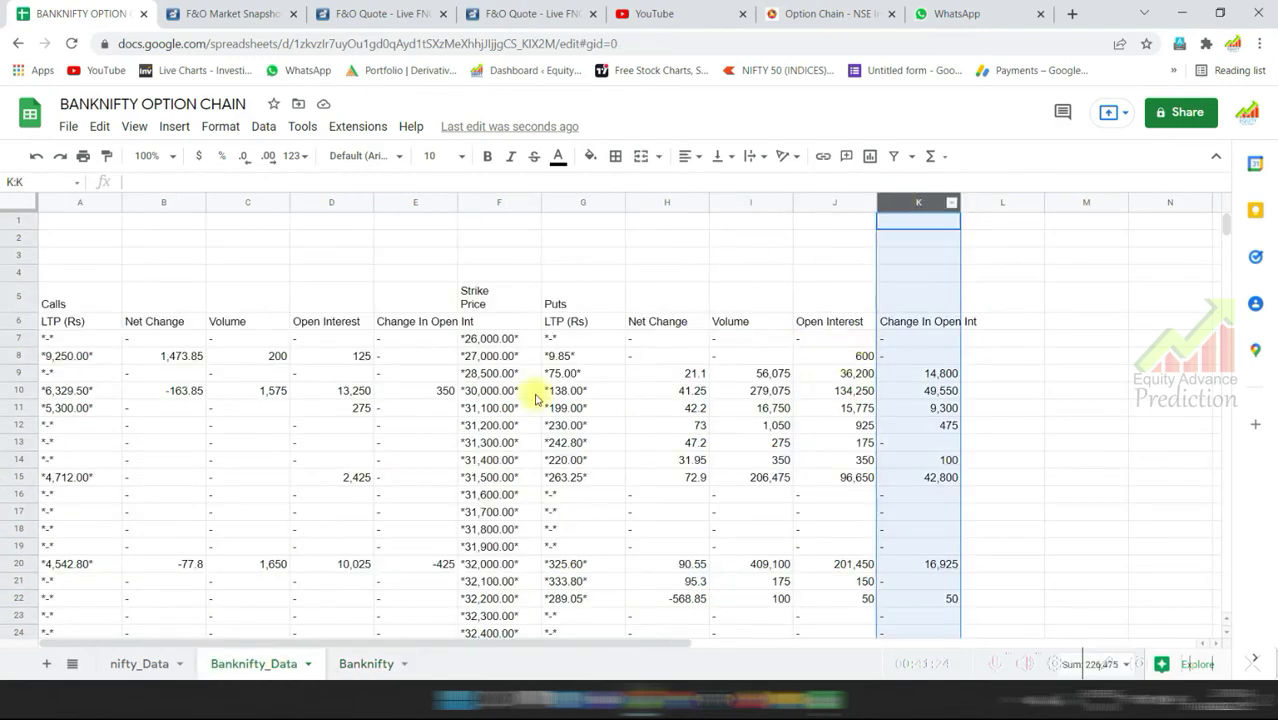
pyautogui.click(366, 663)
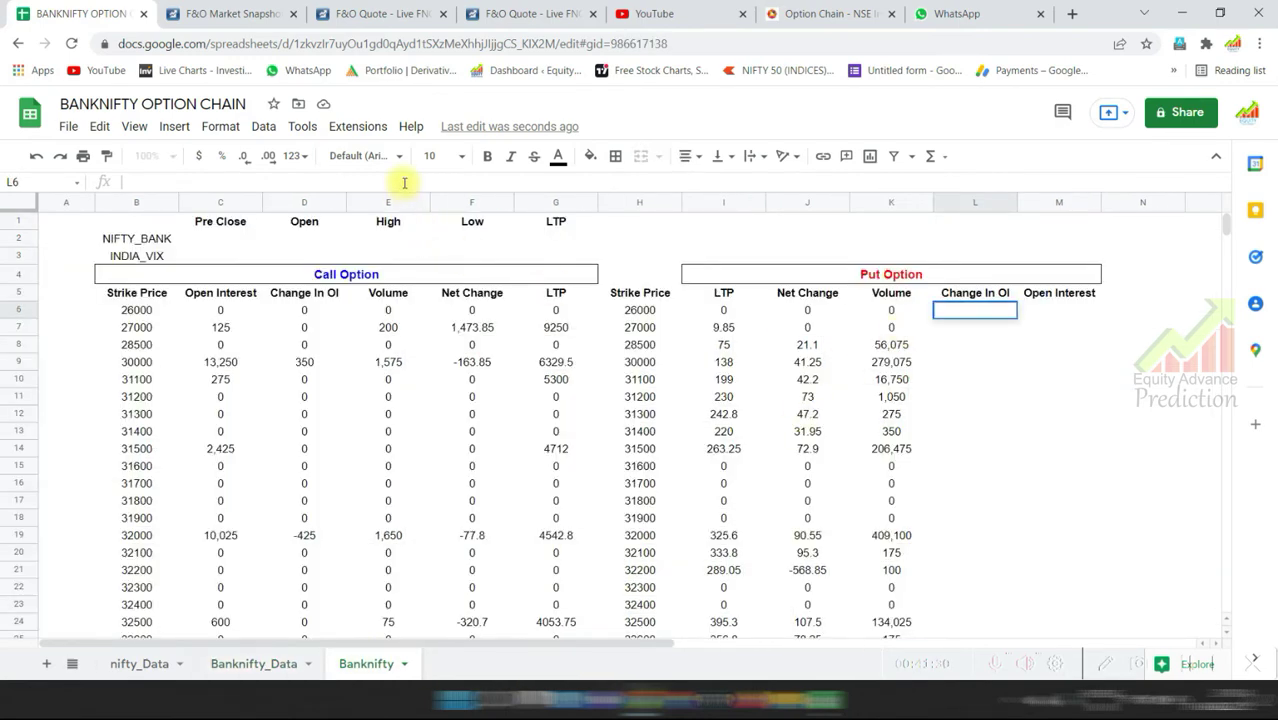
# Point L6's IF formula references at Banknifty_Data K7 and autofill down column L.
pyautogui.write('K7="-",0,Banknifty_Data!B7)')
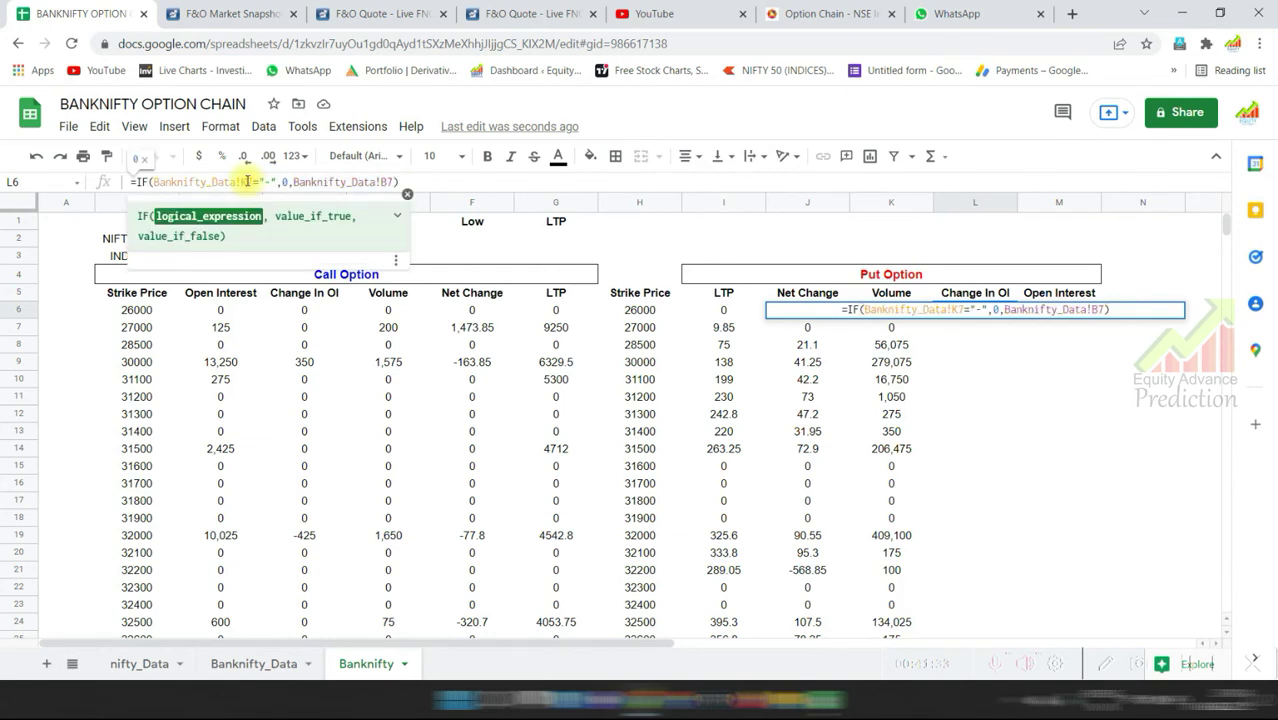
pyautogui.click(385, 181)
pyautogui.press('BackSpace')
pyautogui.write('K')
pyautogui.press('Return')
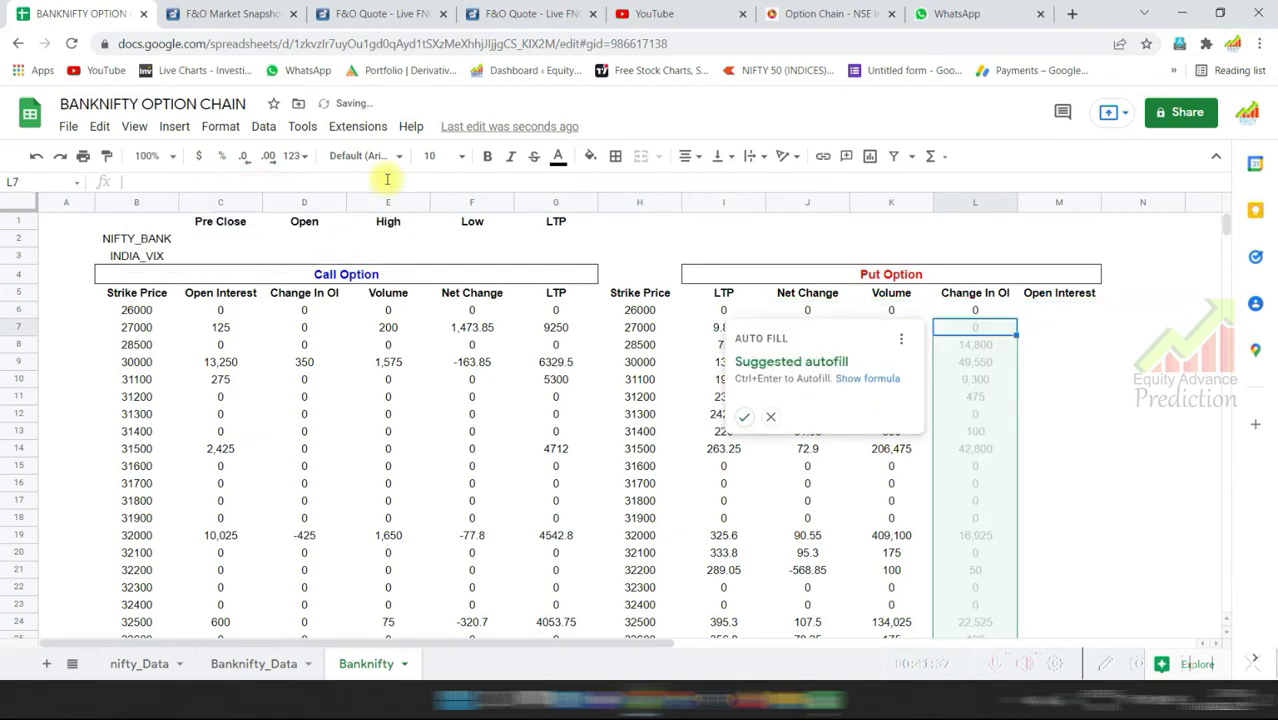
pyautogui.click(745, 416)
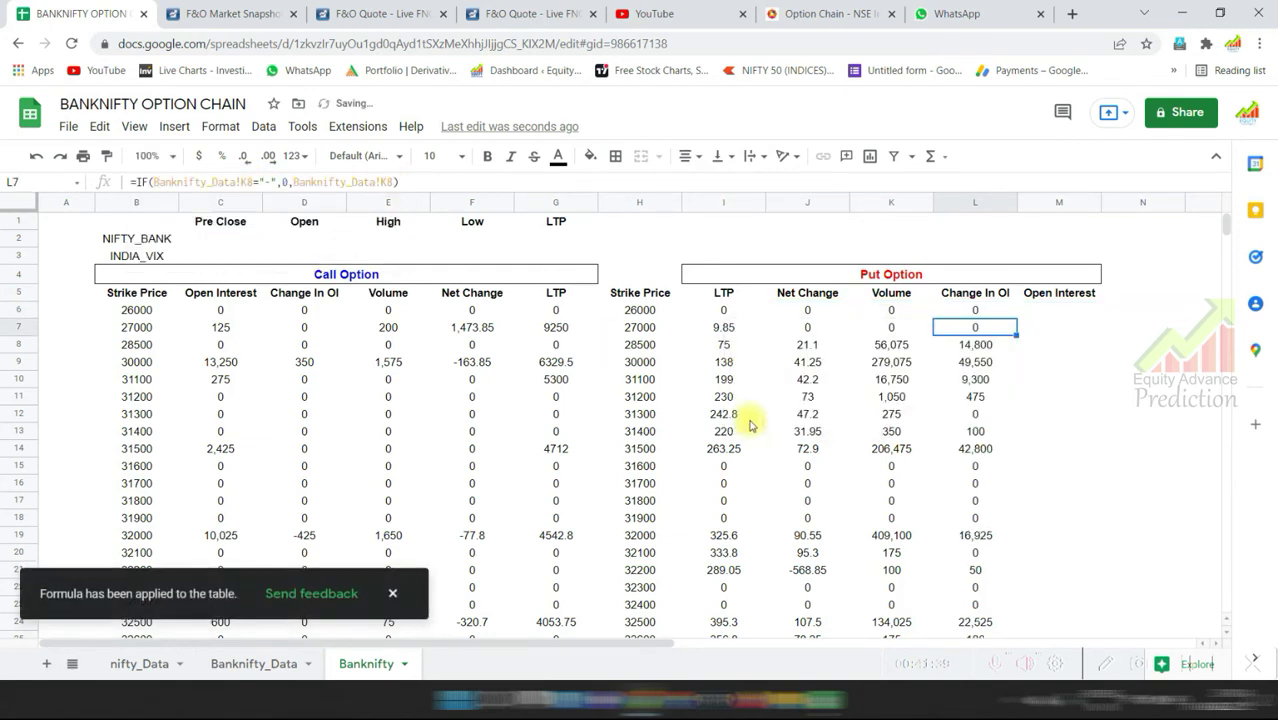
# Check a Call-side formula, select empty M6, and review column K on Banknifty_Data.
pyautogui.click(238, 310)
pyautogui.click(1045, 312)
pyautogui.click(256, 664)
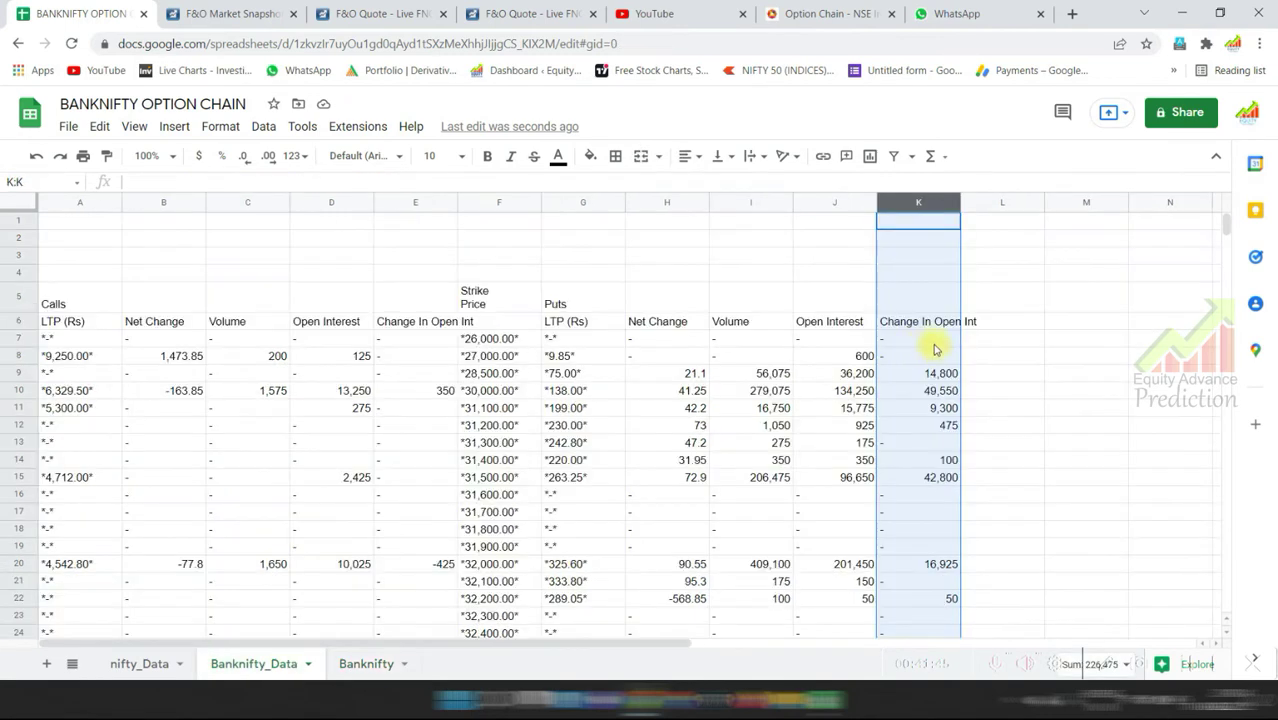
pyautogui.click(904, 204)
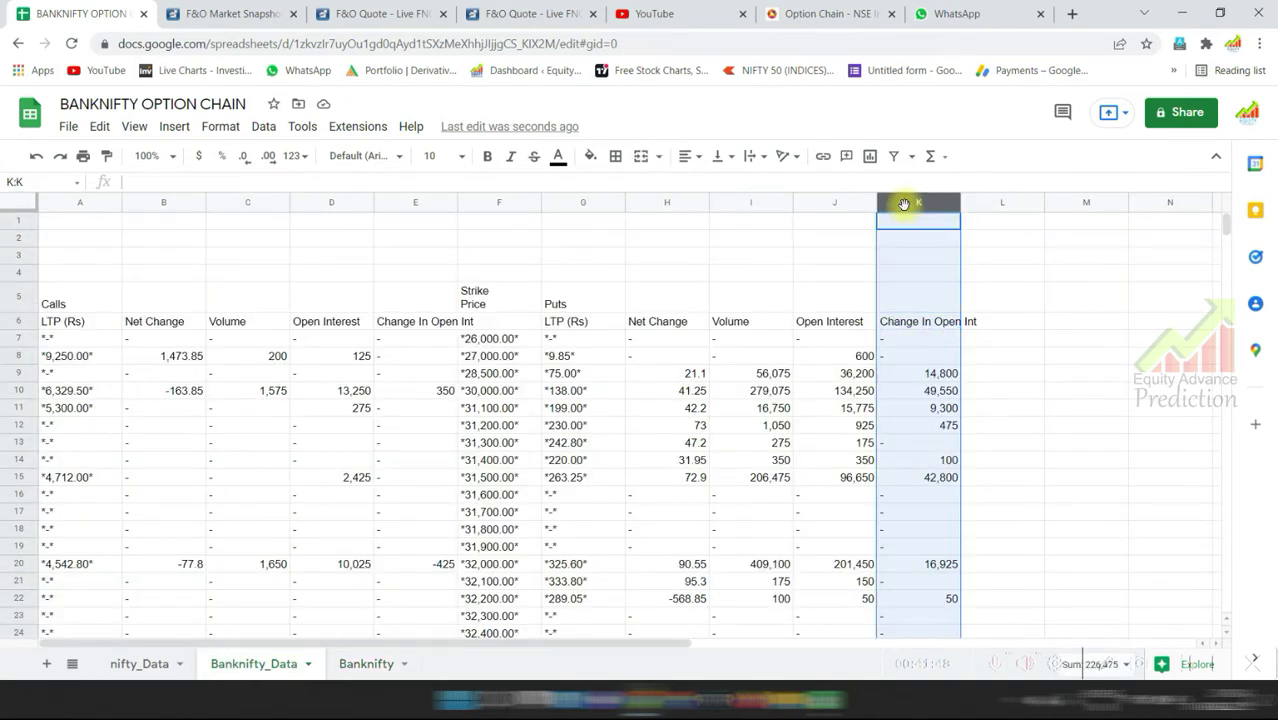
pyautogui.click(375, 663)
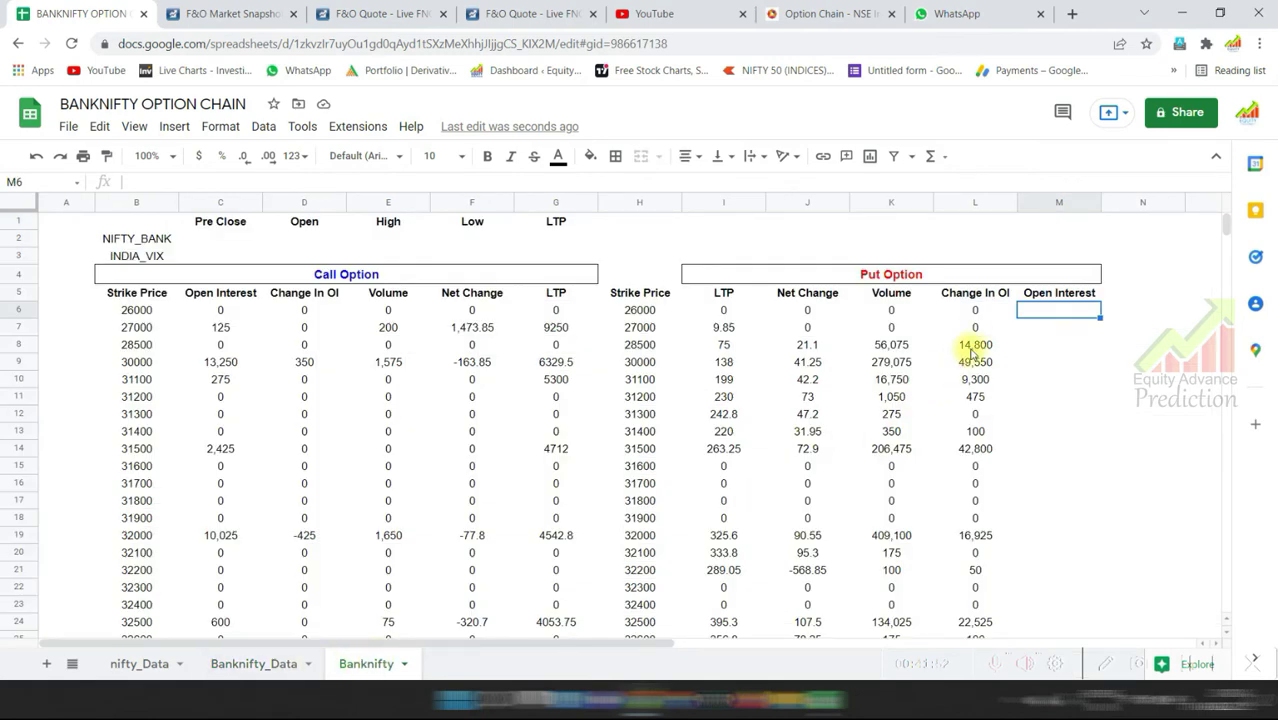
# Review the Open Interest data in Banknifty_Data column J, starting at J7.
pyautogui.click(977, 312)
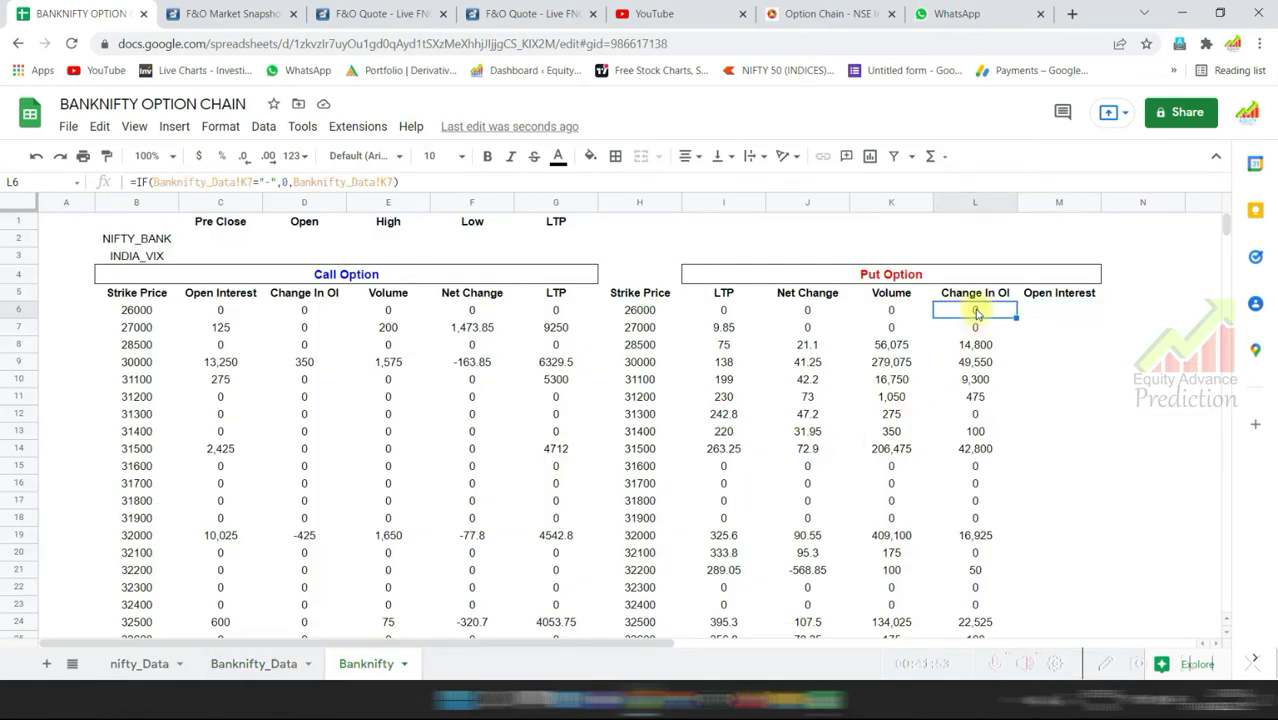
pyautogui.click(253, 664)
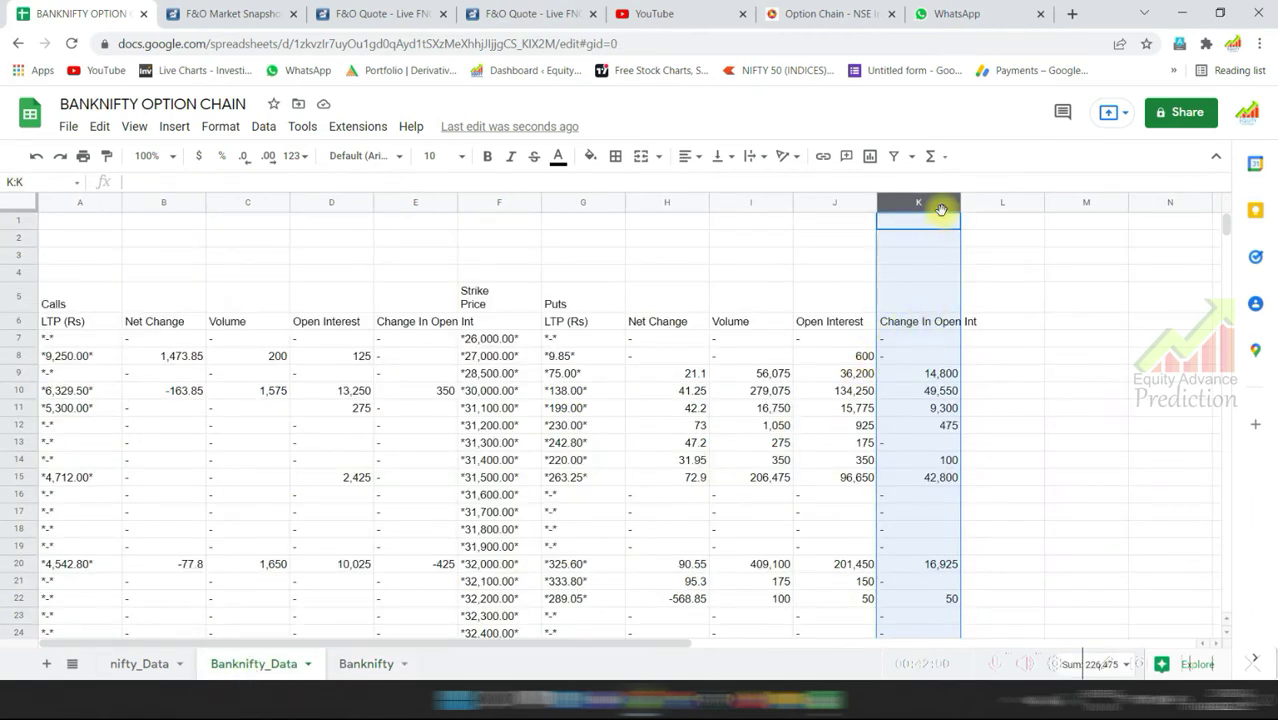
pyautogui.click(818, 207)
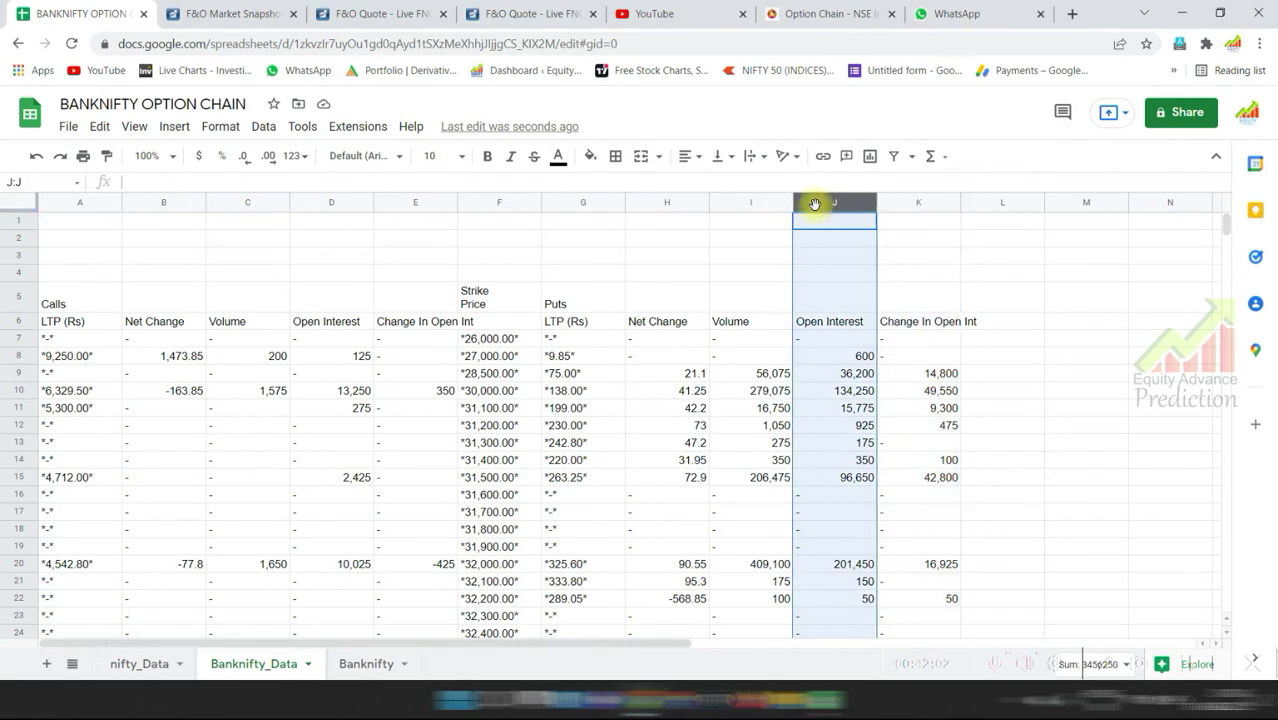
pyautogui.click(826, 339)
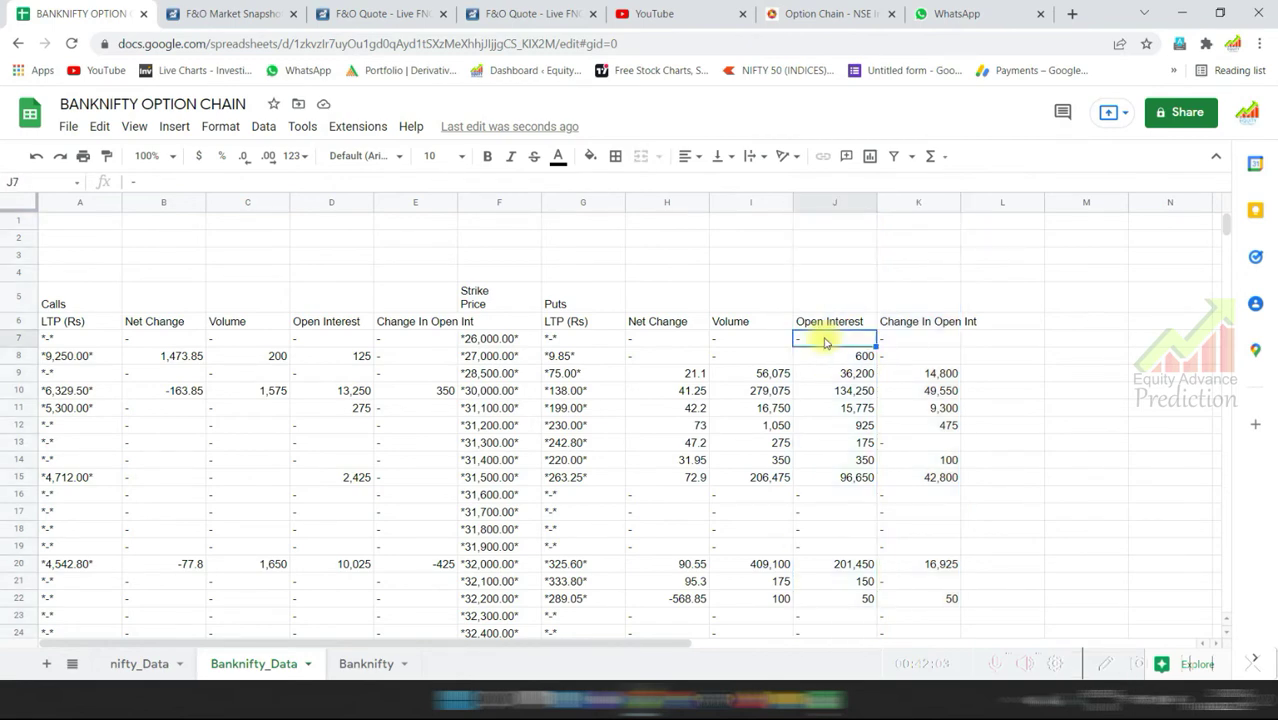
pyautogui.click(351, 666)
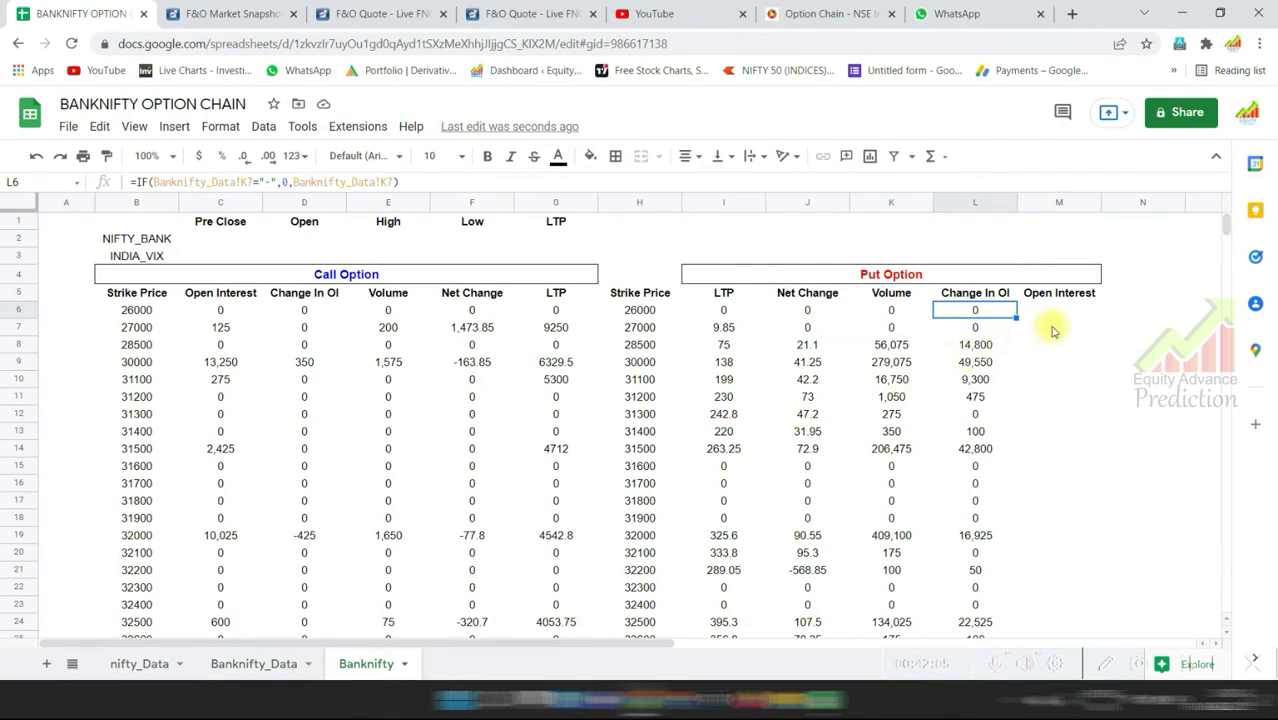
pyautogui.click(283, 664)
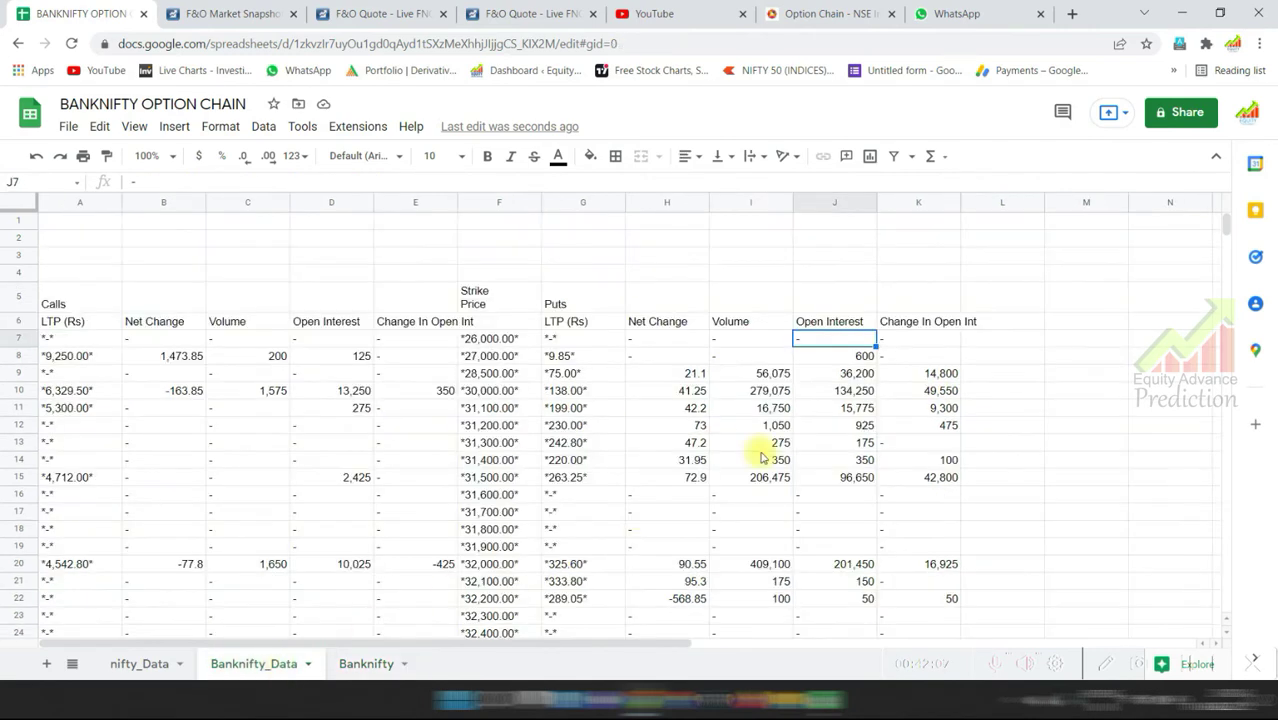
pyautogui.click(366, 664)
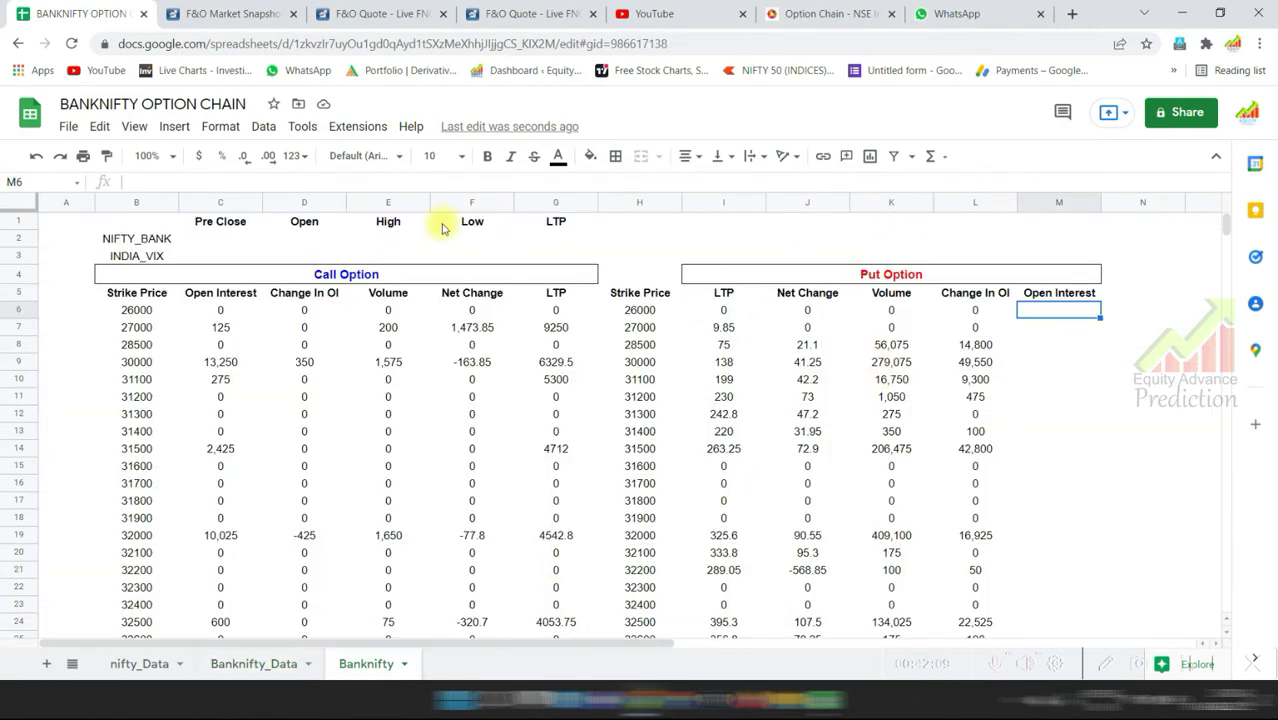
# Paste the IF formula into M6, change both references to J7, and autofill down column M.
pyautogui.click(325, 181)
pyautogui.write('=IF(Banknifty_Data!B7="-",0,Banknifty_Data!B7)')
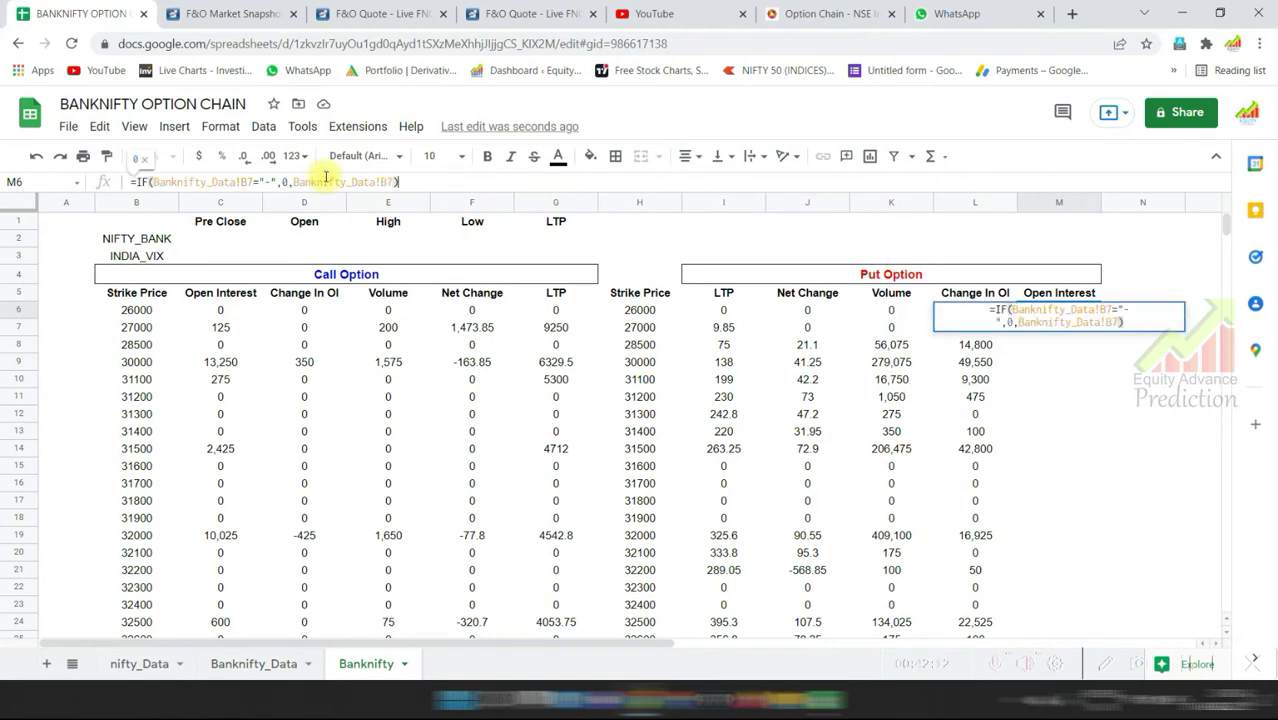
pyautogui.click(249, 182)
pyautogui.press('BackSpace')
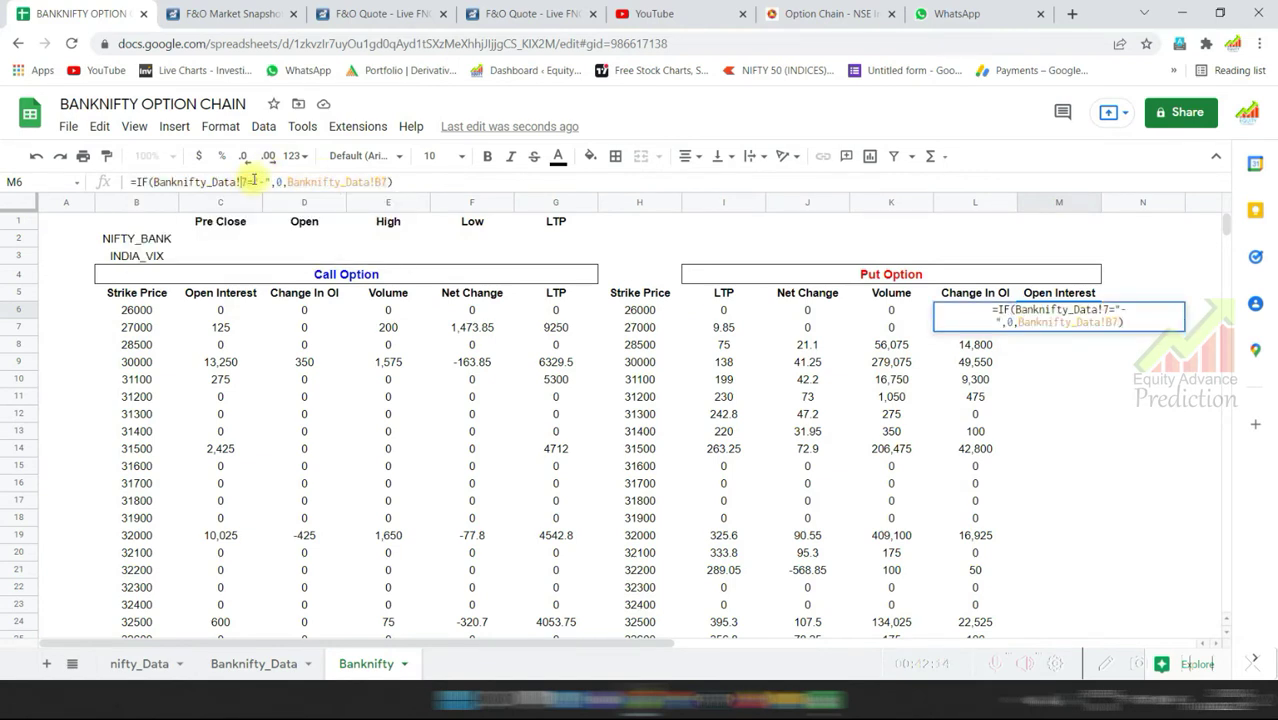
pyautogui.write('J')
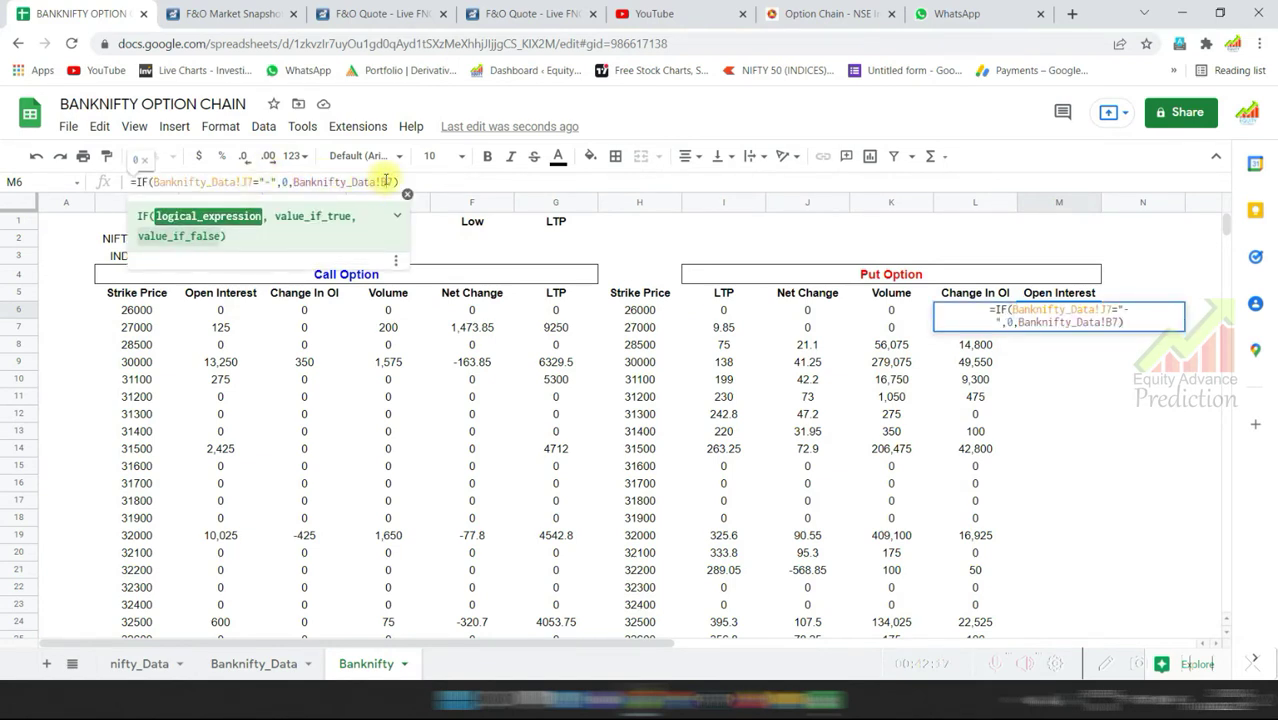
pyautogui.click(385, 181)
pyautogui.press('BackSpace')
pyautogui.write('J')
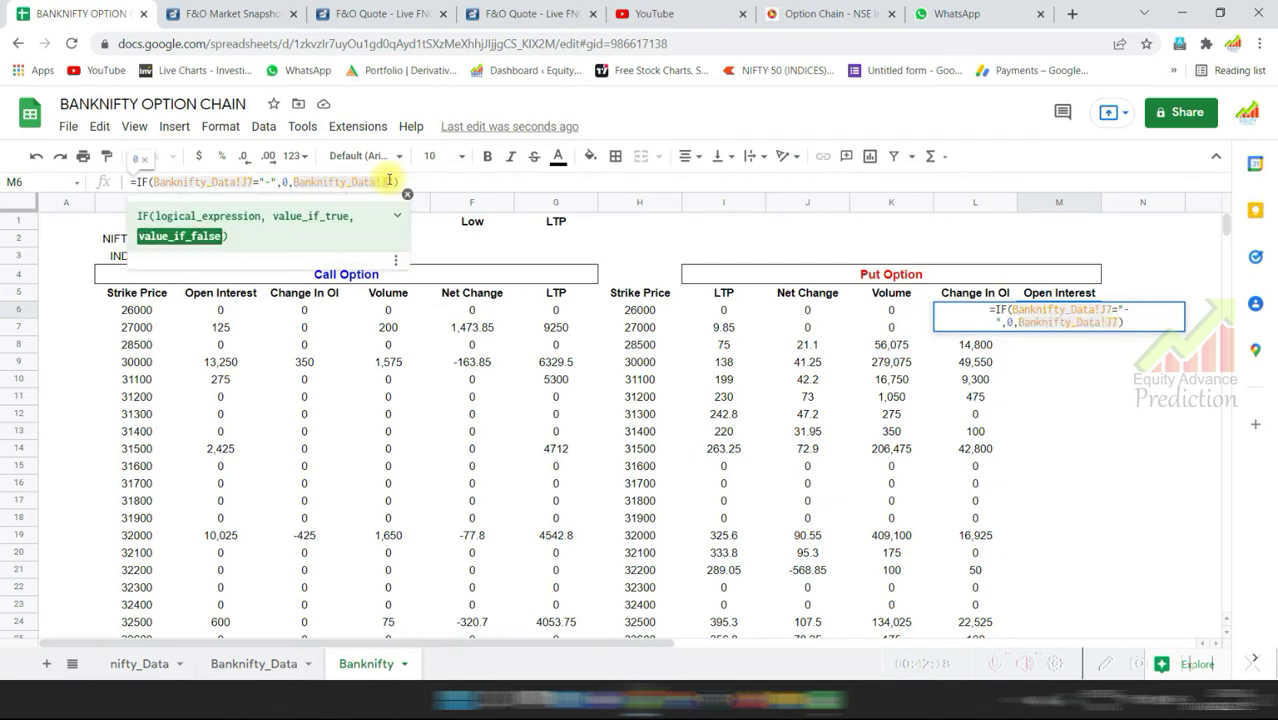
pyautogui.press('Return')
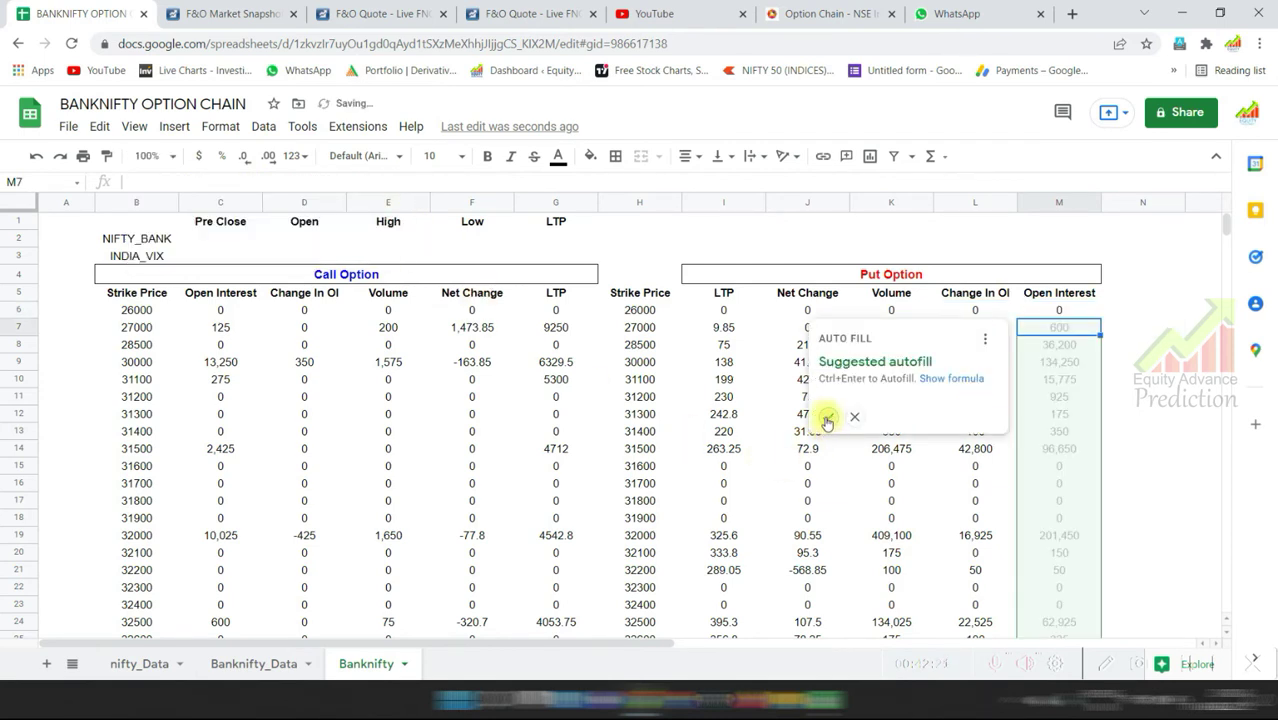
pyautogui.click(827, 418)
# Try orange-yellow and another fill colour on the Call Option header band.
pyautogui.click(1019, 366)
pyautogui.click(499, 275)
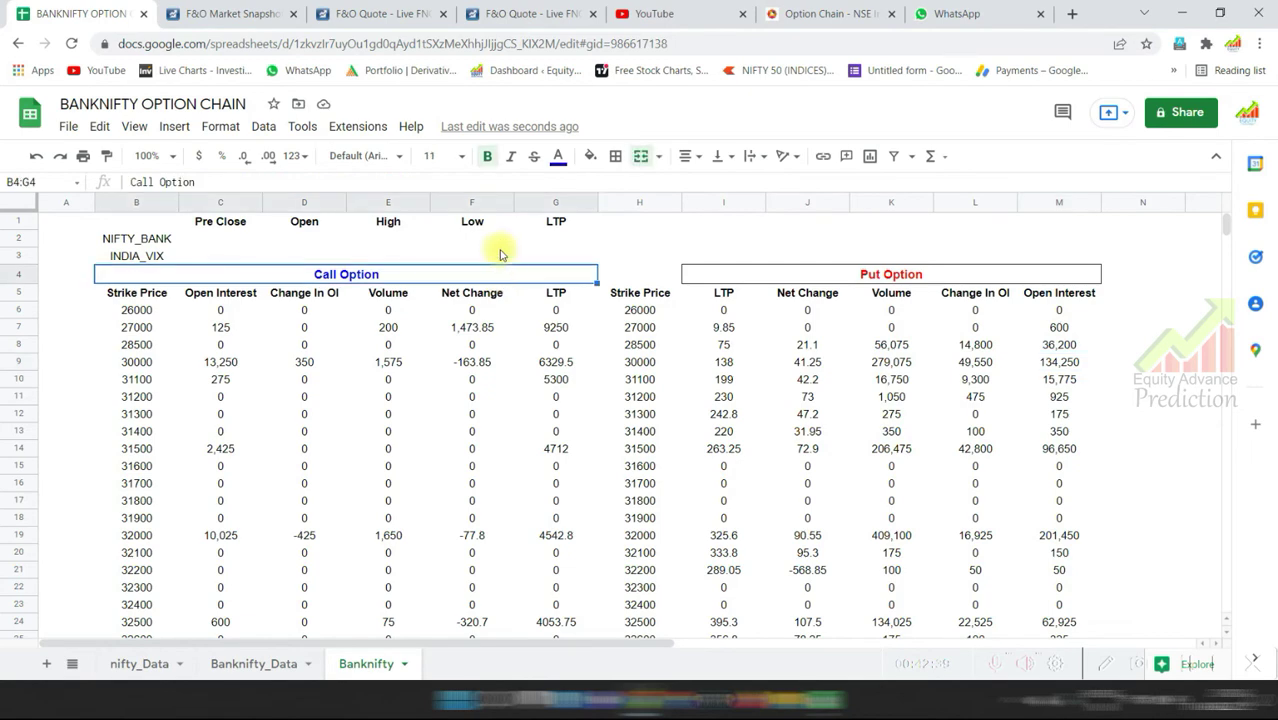
pyautogui.click(590, 156)
pyautogui.click(671, 208)
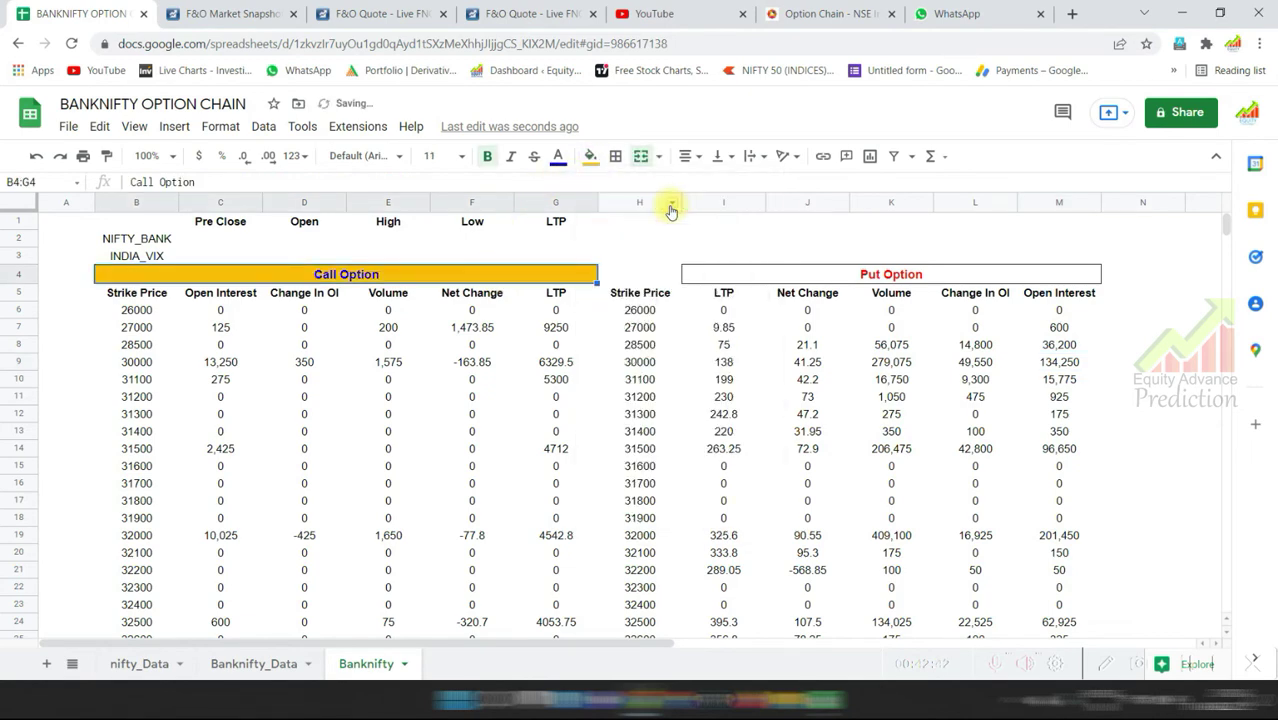
pyautogui.click(590, 156)
pyautogui.click(566, 210)
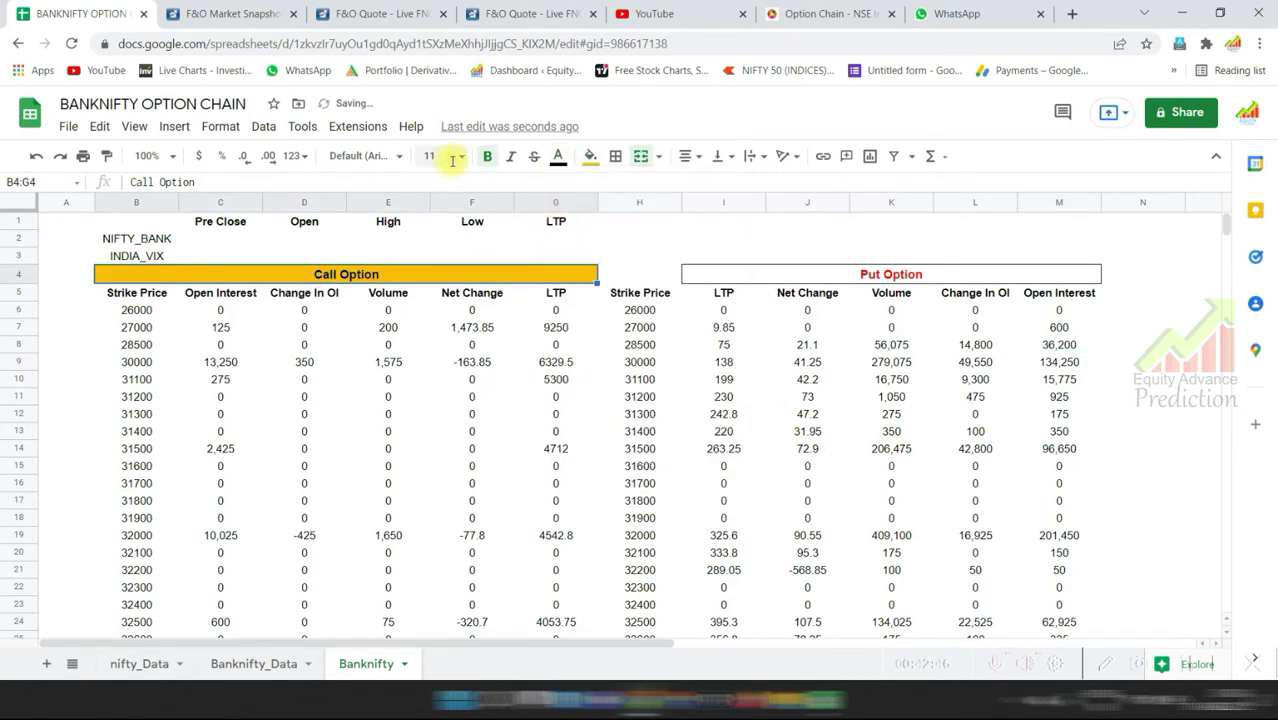
# Try blue and teal fills on the Put Option band, leaving it white.
pyautogui.click(790, 274)
pyautogui.click(588, 156)
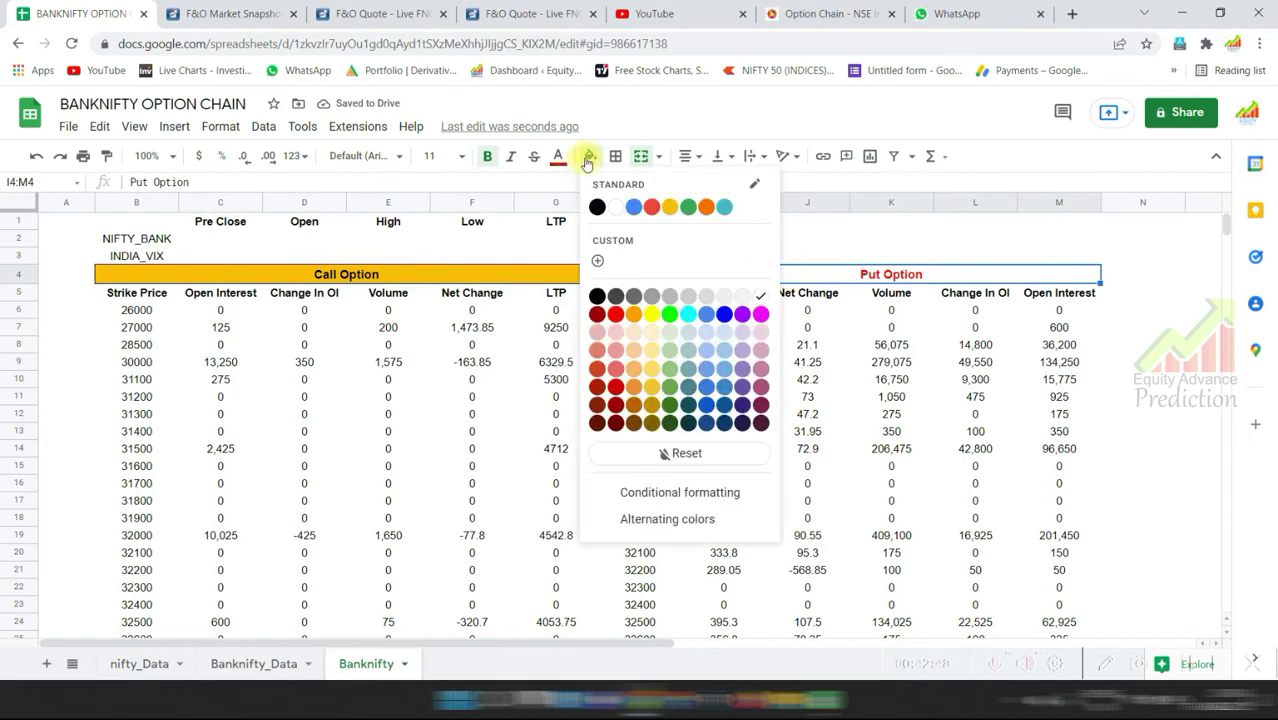
pyautogui.click(725, 316)
pyautogui.click(590, 156)
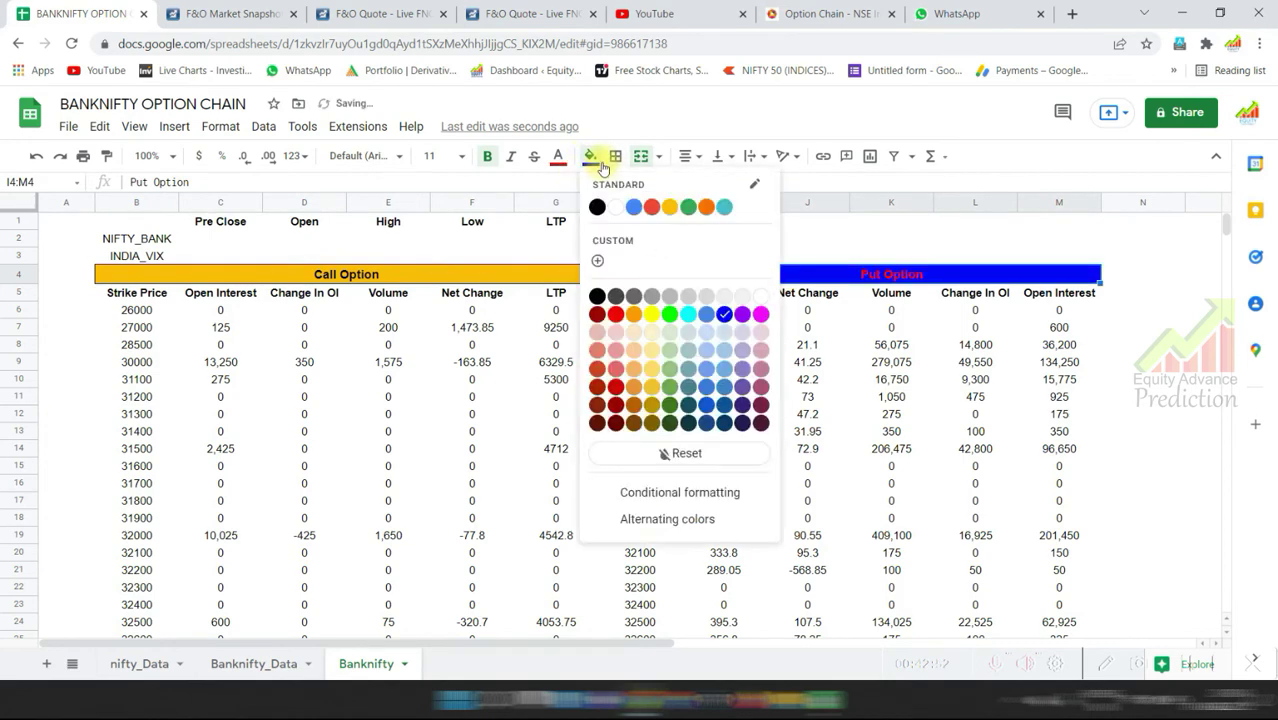
pyautogui.click(616, 210)
pyautogui.click(590, 157)
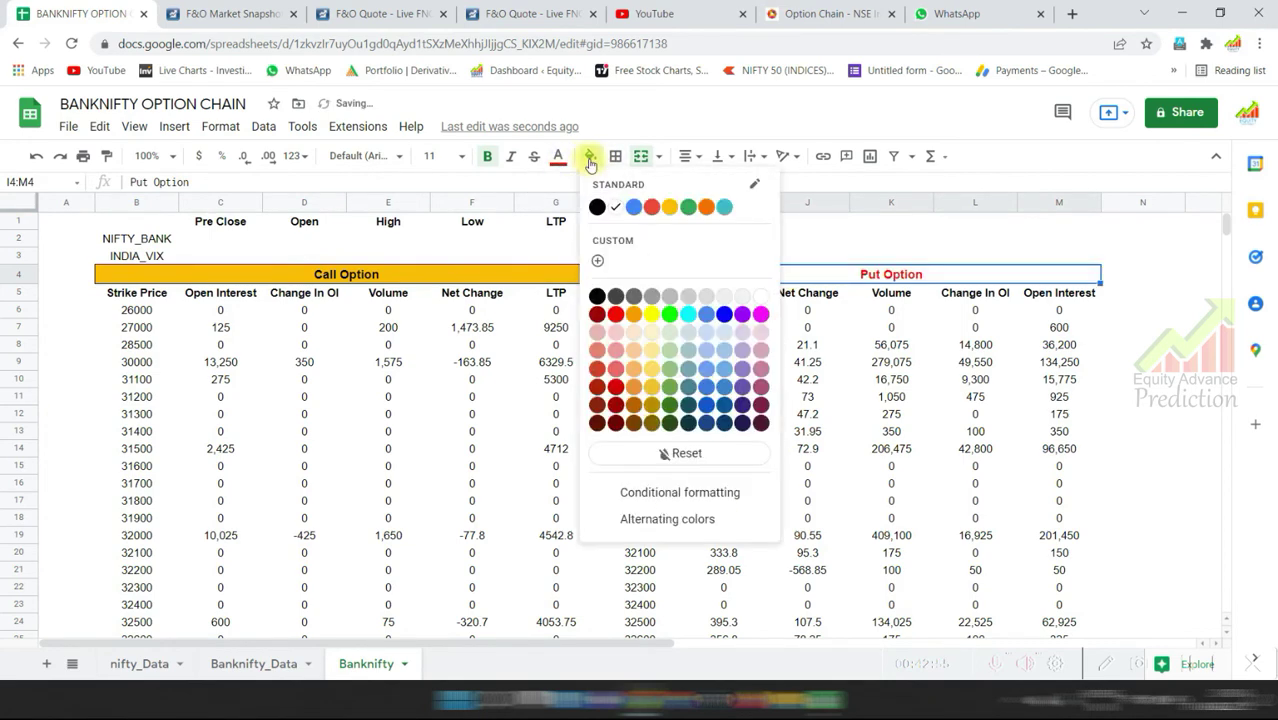
pyautogui.click(724, 210)
pyautogui.click(593, 160)
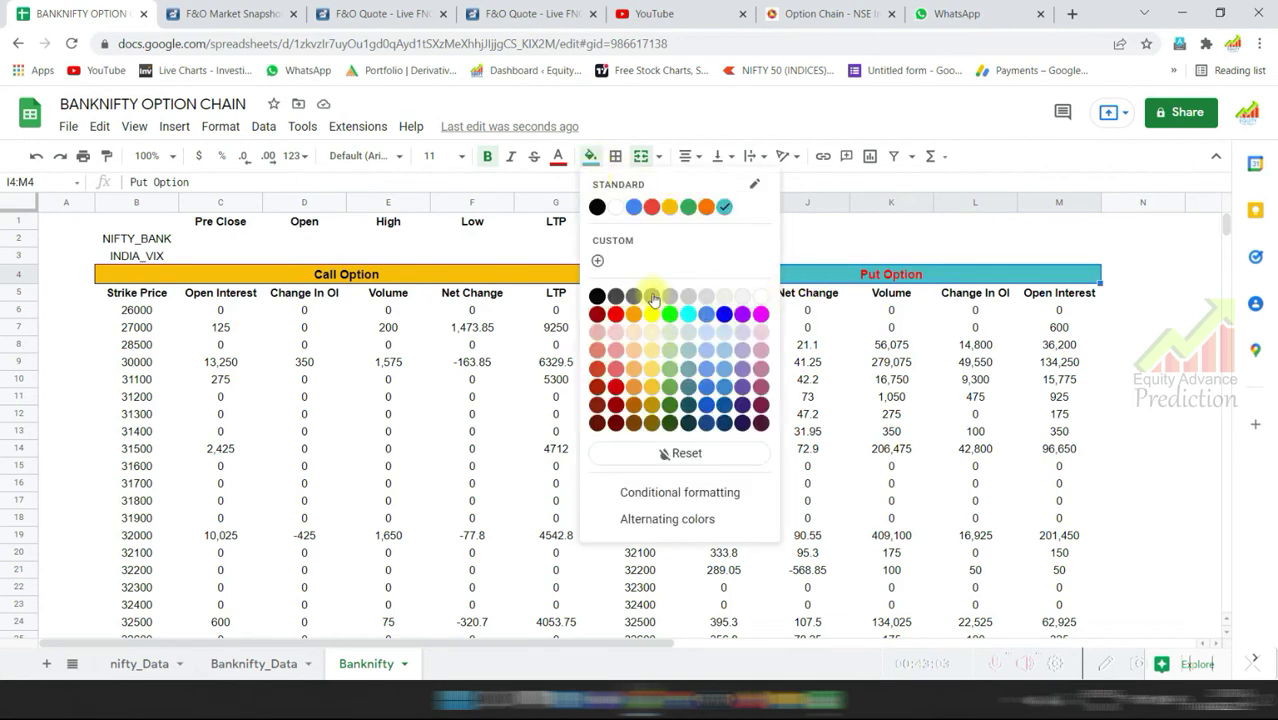
pyautogui.click(615, 207)
# Give the Call Option band a green fill with white lettering.
pyautogui.click(540, 276)
pyautogui.click(590, 156)
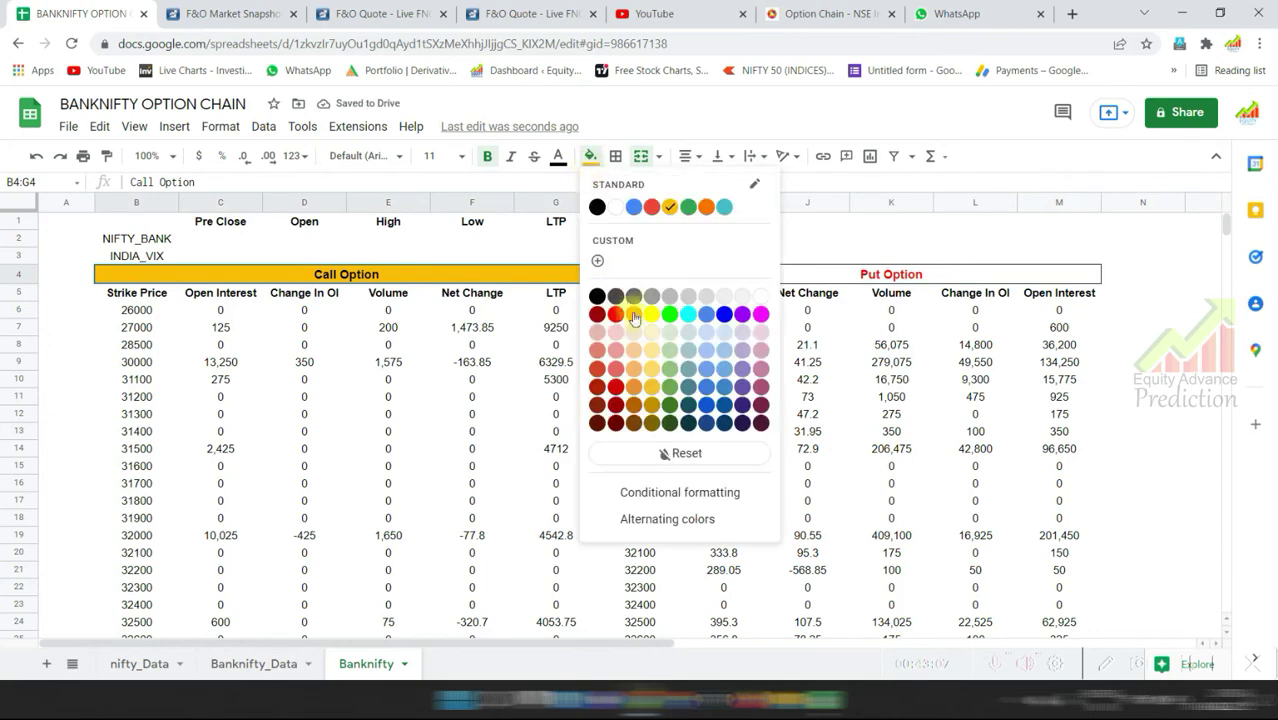
pyautogui.click(663, 385)
pyautogui.click(558, 158)
pyautogui.click(567, 207)
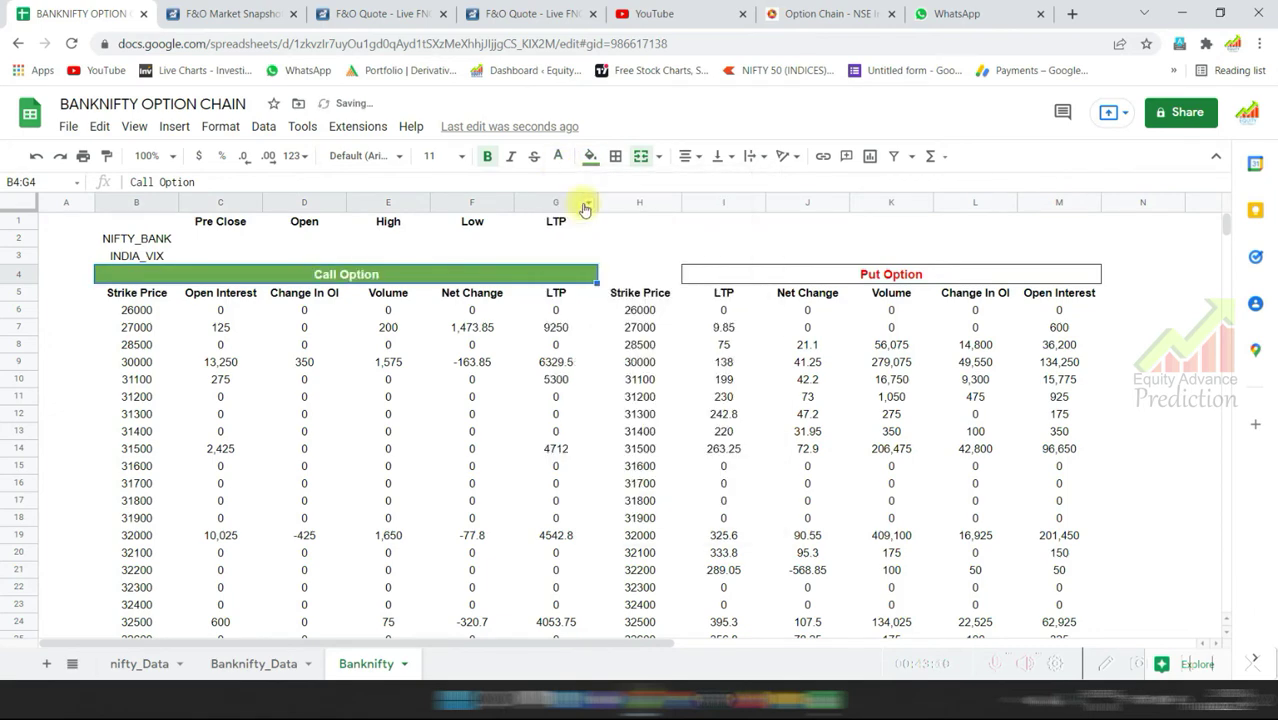
pyautogui.click(720, 276)
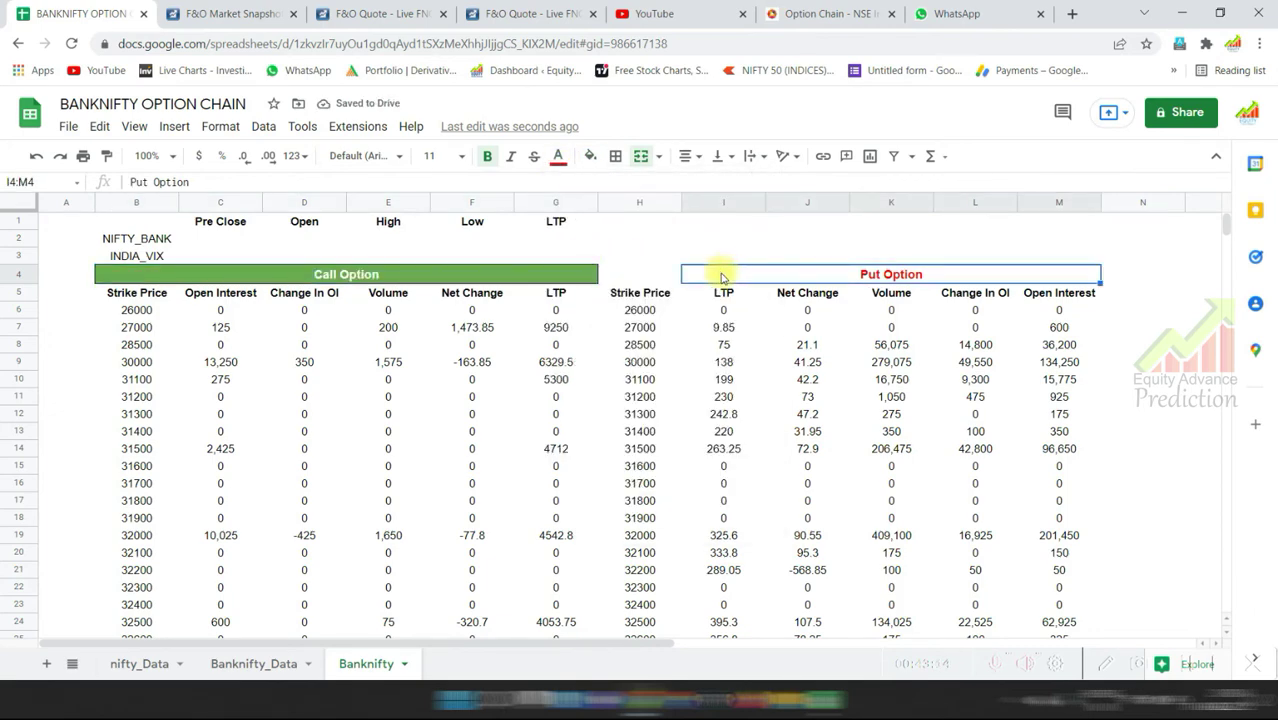
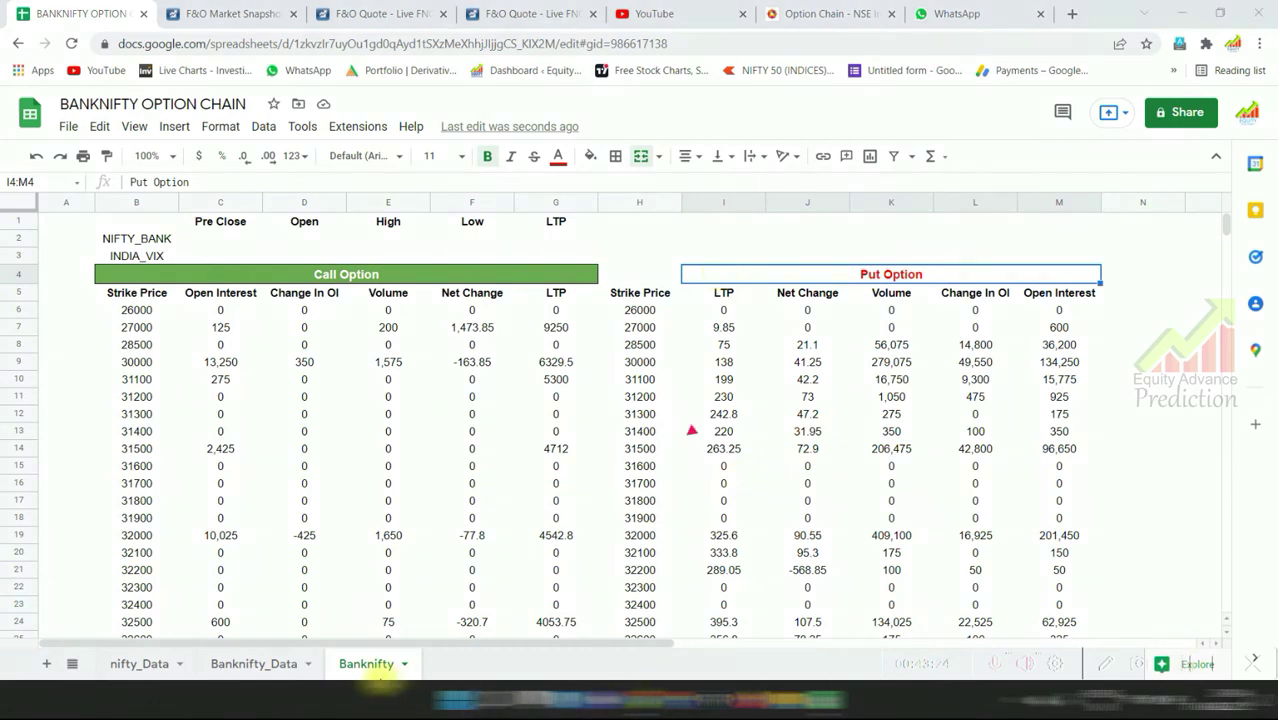
# Duplicate the Banknifty sheet and rename the copy to NIFTY.
pyautogui.rightClick(379, 672)
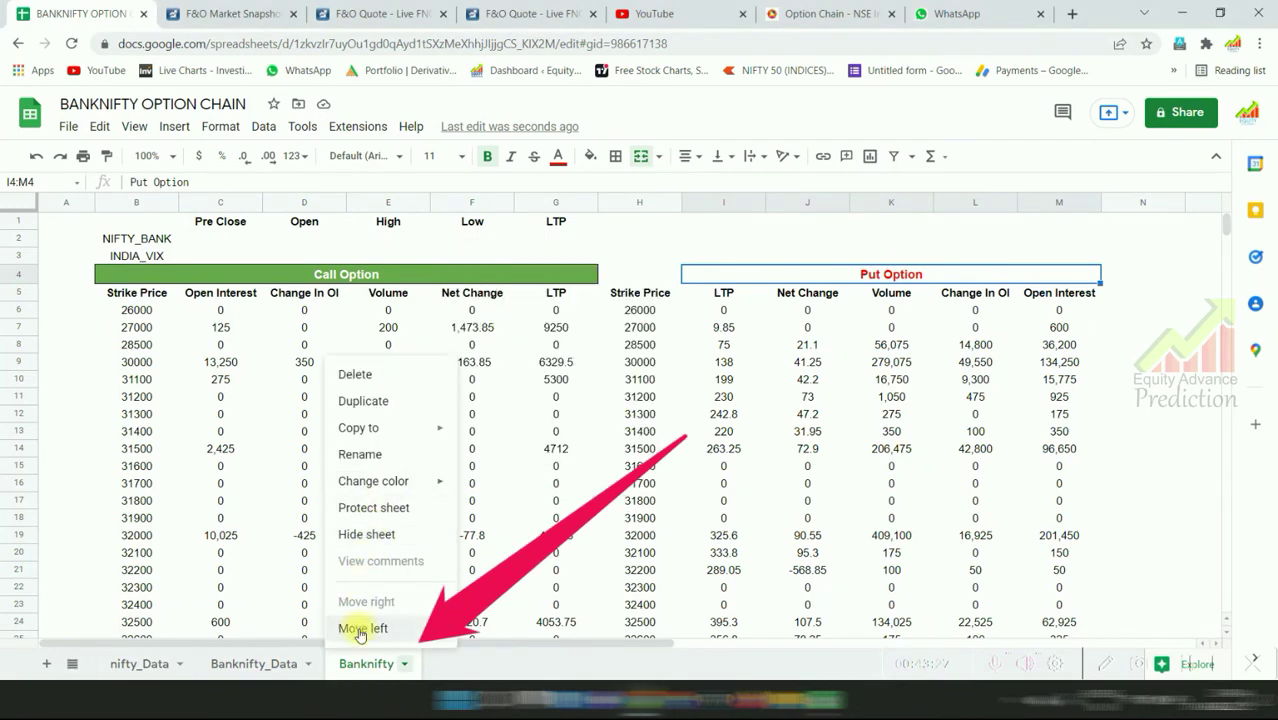
pyautogui.click(363, 412)
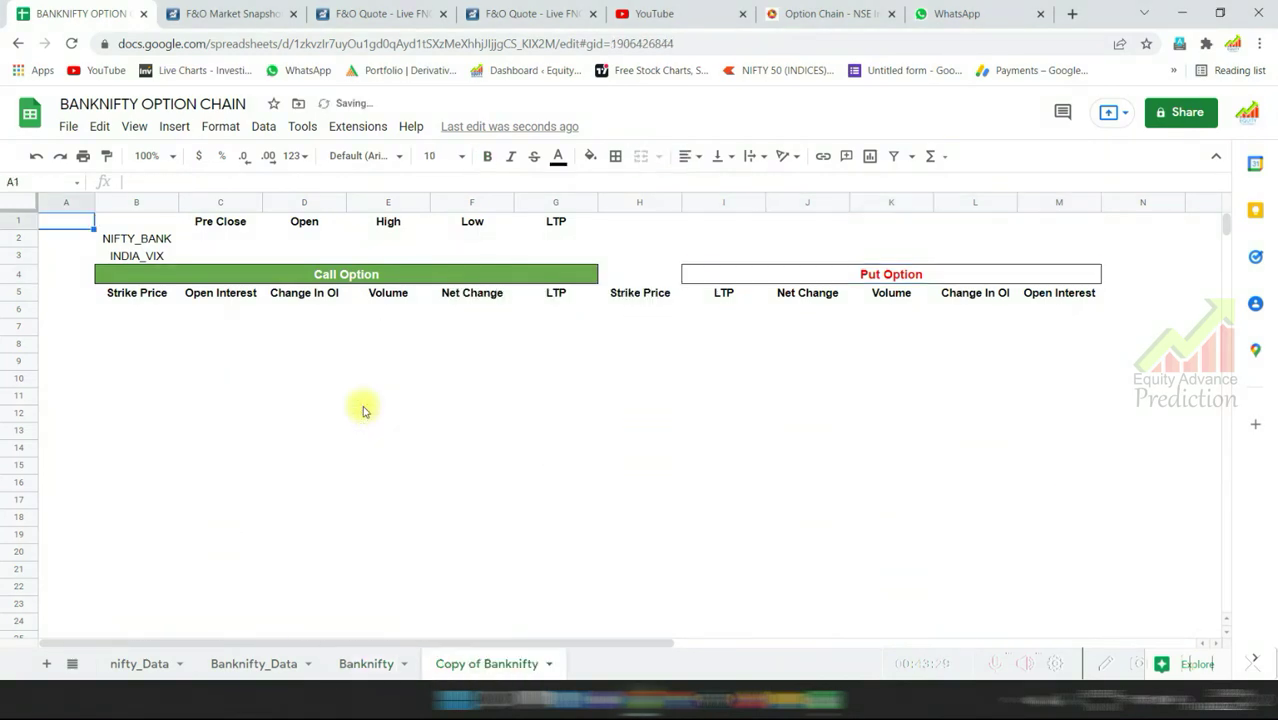
pyautogui.rightClick(458, 663)
pyautogui.click(476, 457)
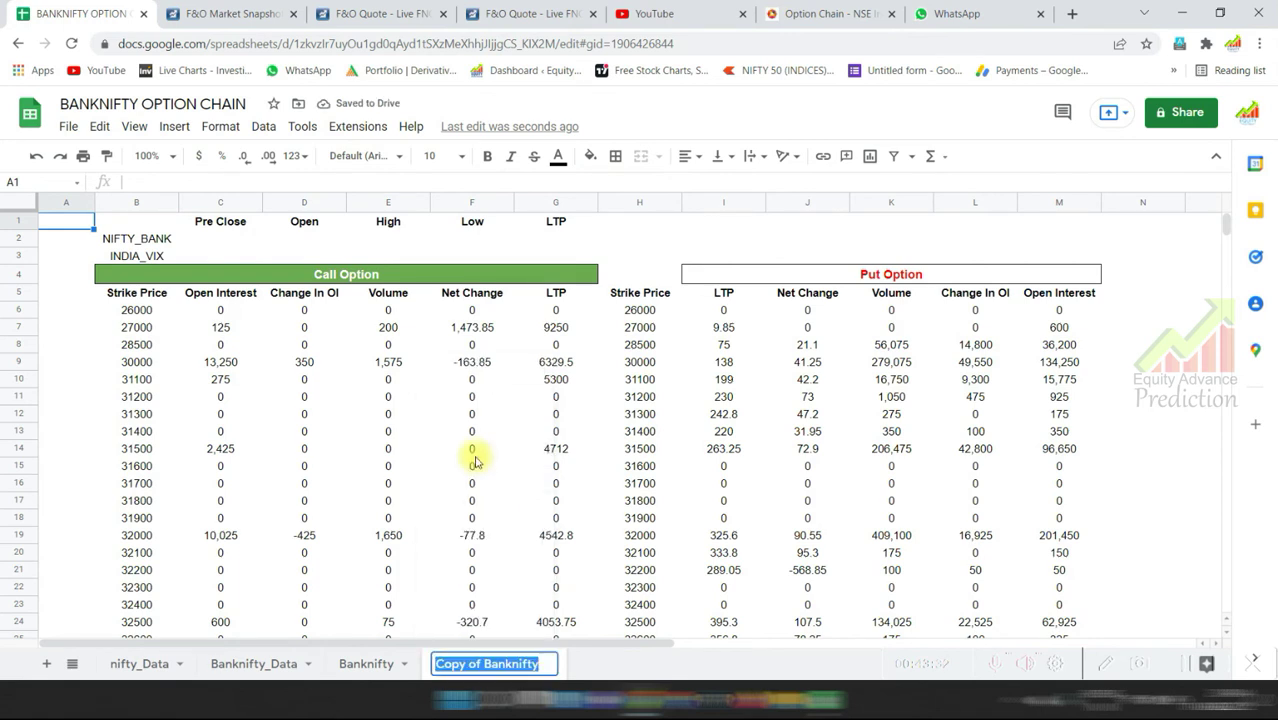
pyautogui.write('NIFTY')
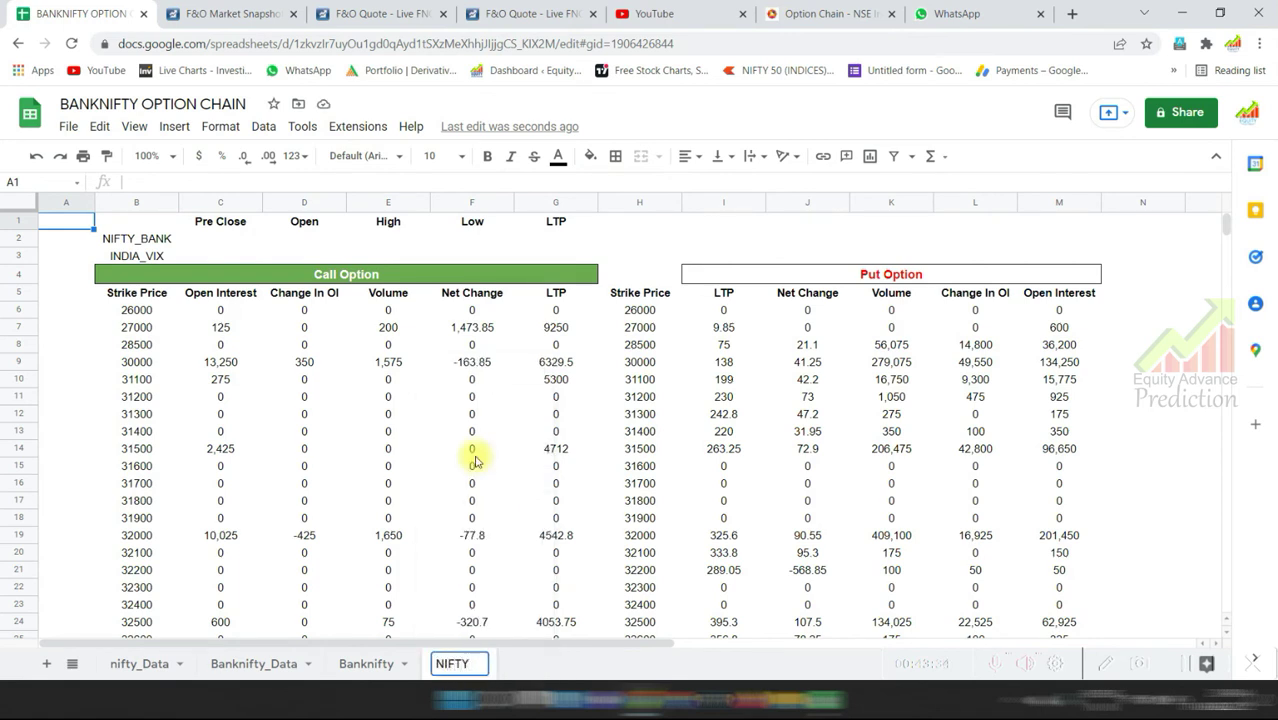
pyautogui.click(143, 245)
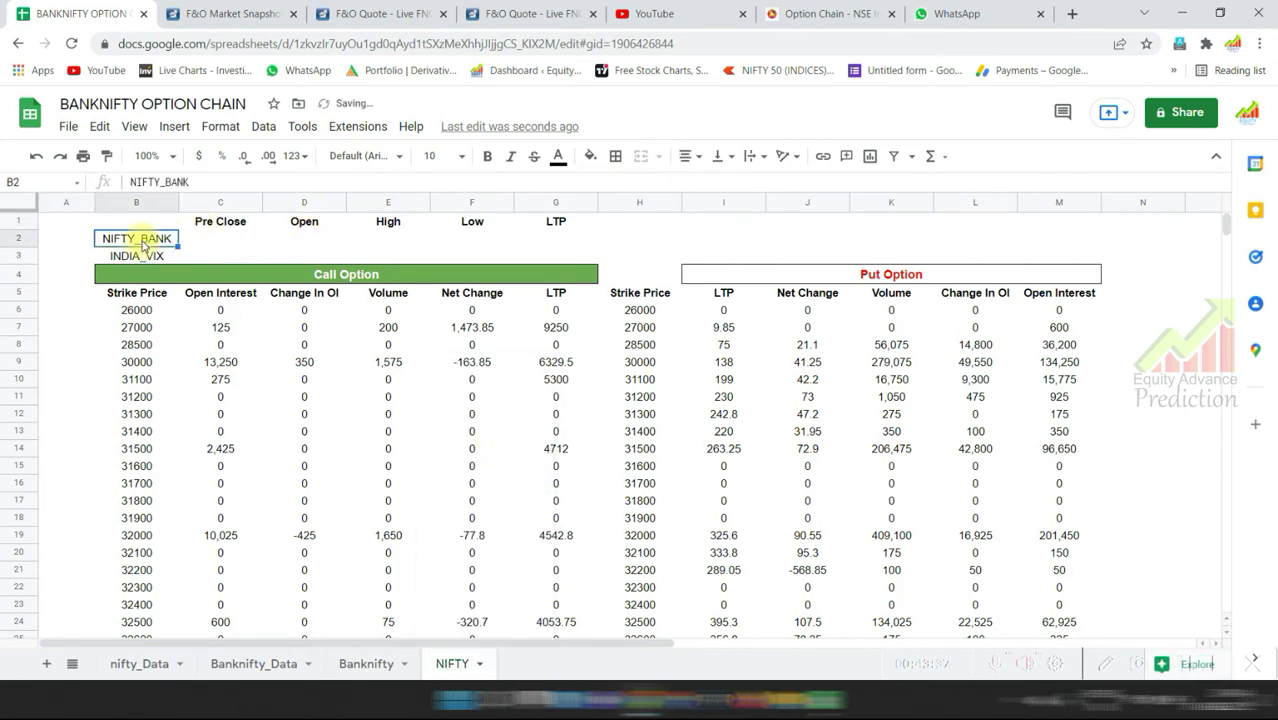
# Change the B2 label from NIFTY_BANK to NIFTY_50.
pyautogui.doubleClick(143, 240)
pyautogui.moveTo(141, 237); pyautogui.dragTo(174, 236)
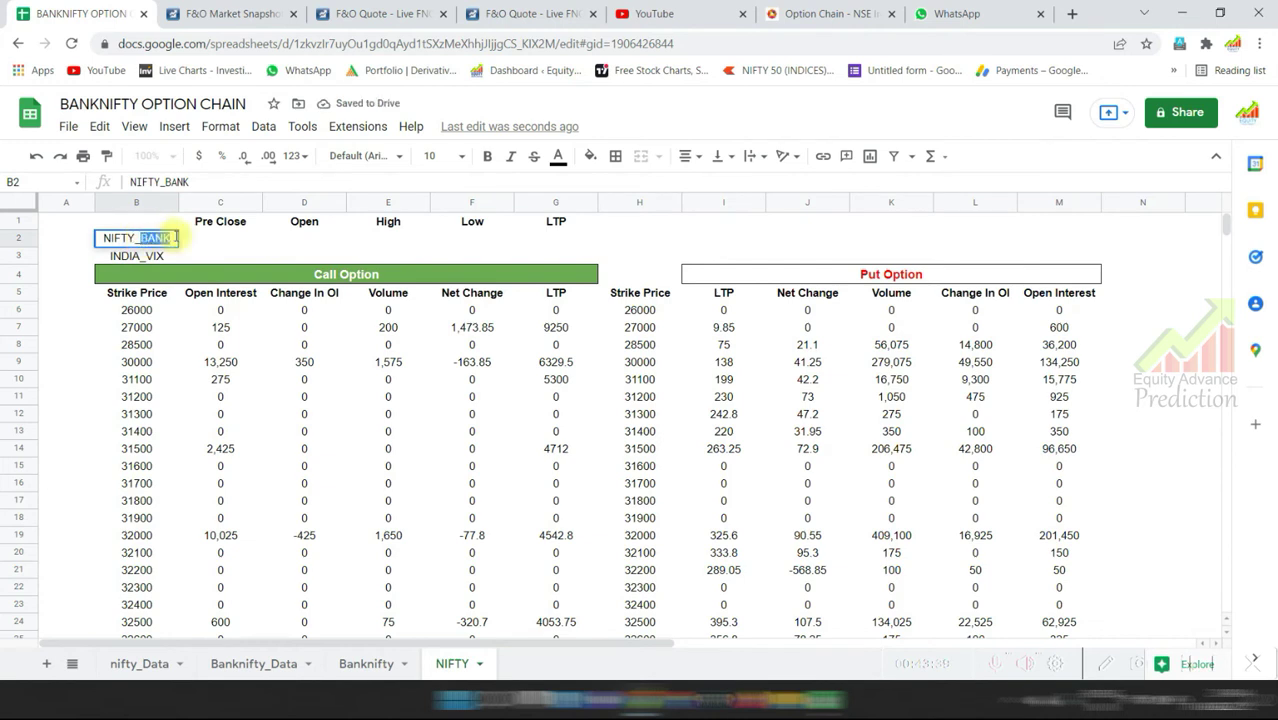
pyautogui.press('BackSpace')
pyautogui.write('50')
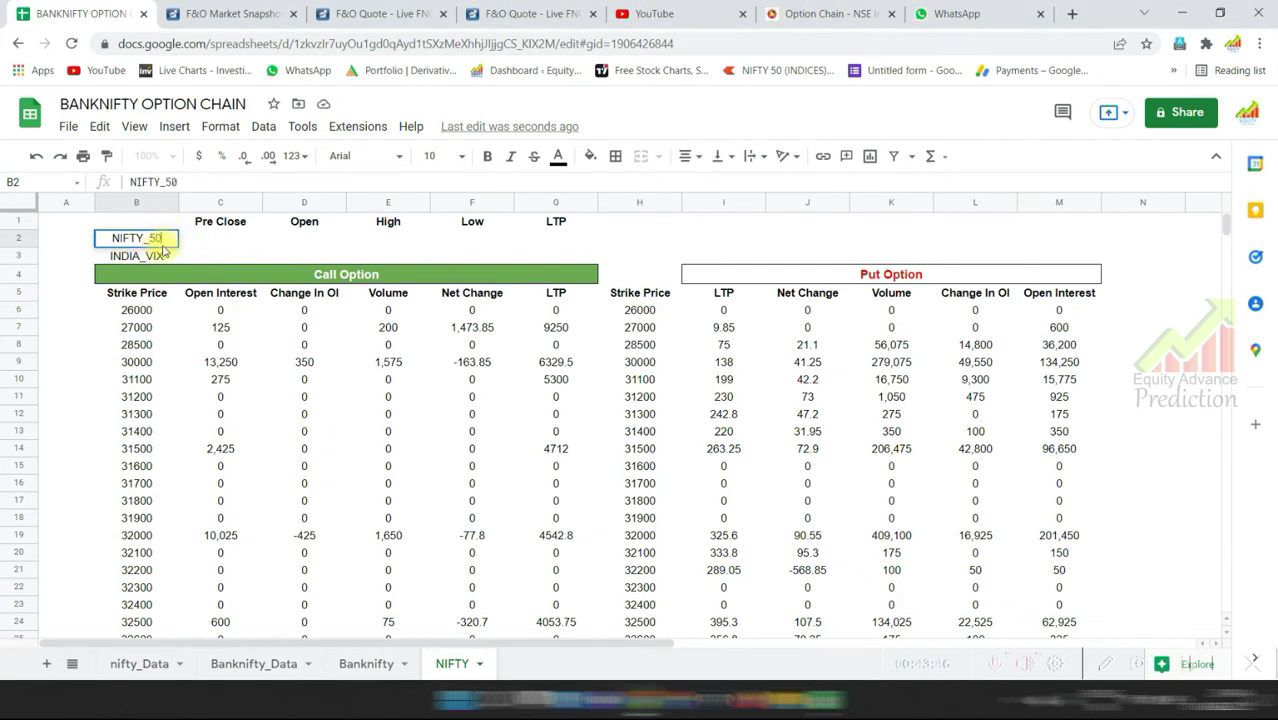
pyautogui.click(148, 313)
# Compare Banknifty's B6 strike formula against the nifty_Data sheet before returning to NIFTY.
pyautogui.hotkey('ctrl', 'shift', 'pageup')
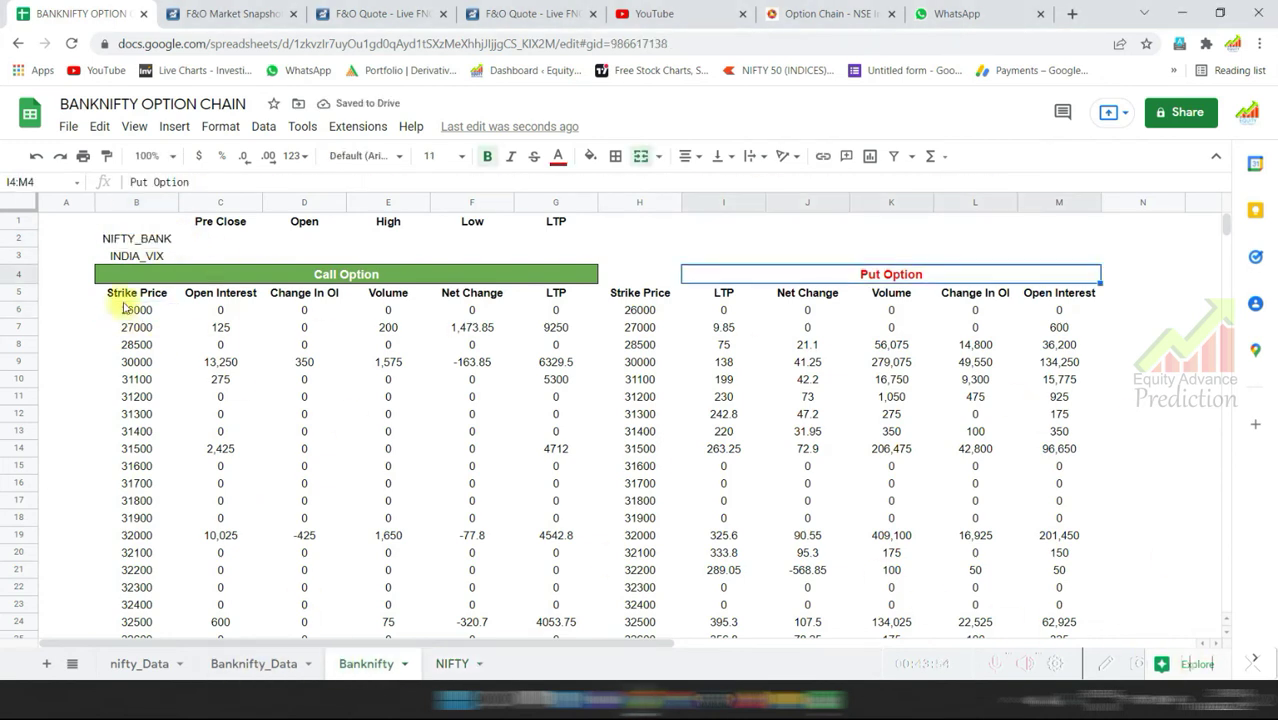
pyautogui.click(127, 310)
pyautogui.click(142, 664)
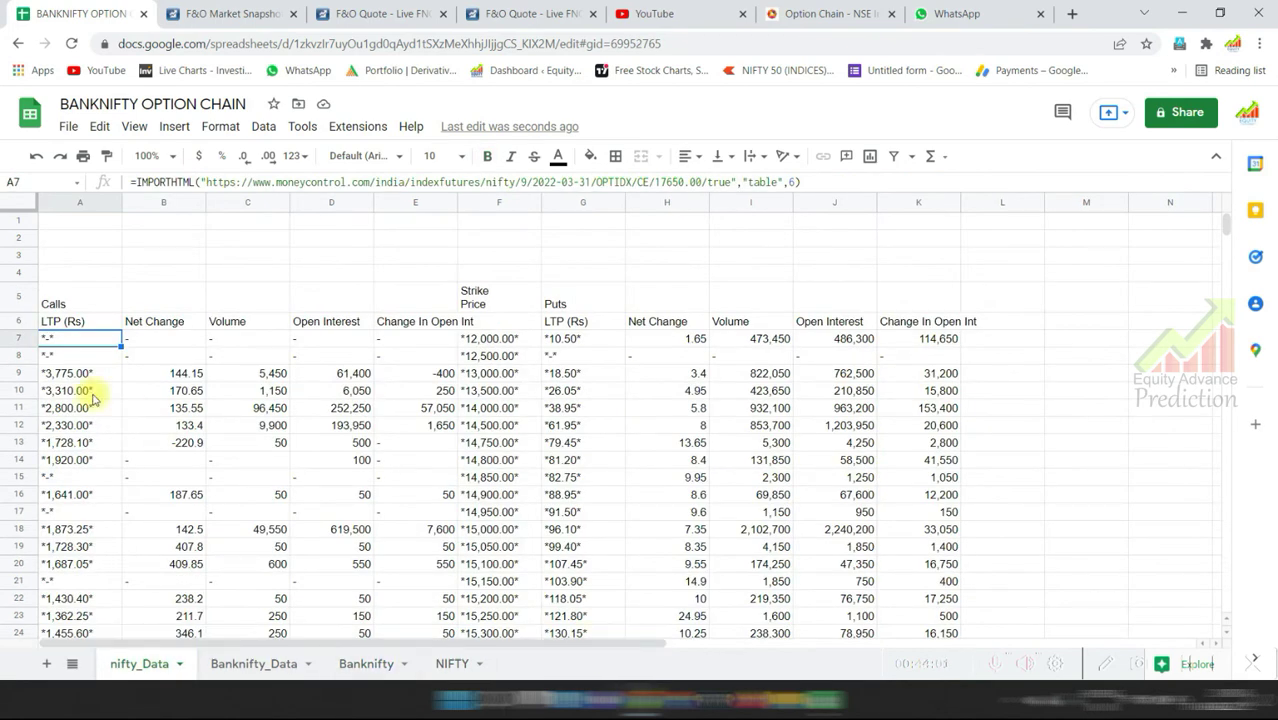
pyautogui.hotkey('ctrl', 'shift', 'pagedown')
pyautogui.hotkey('ctrl', 'shift', 'pagedown')
pyautogui.hotkey('ctrl', 'shift', 'pagedown')
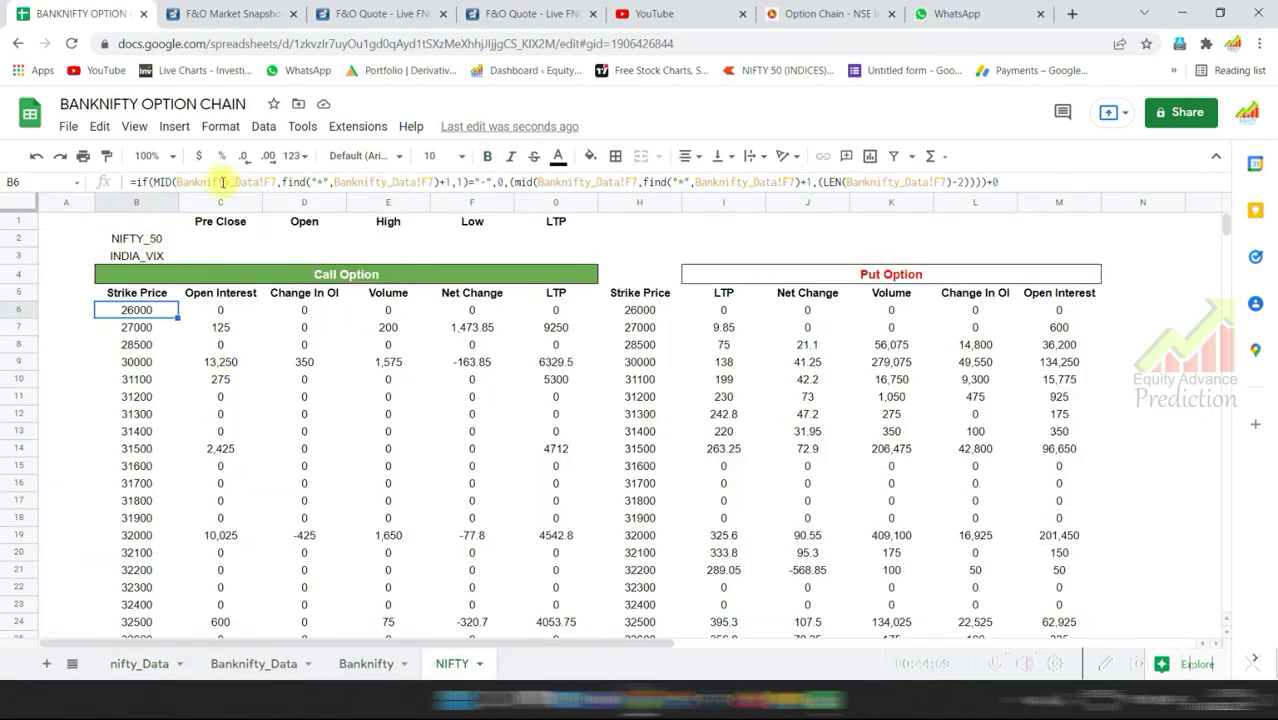
# Repoint every Banknifty_Data reference in the B6 strike formula to nifty_Data.
pyautogui.click(224, 182)
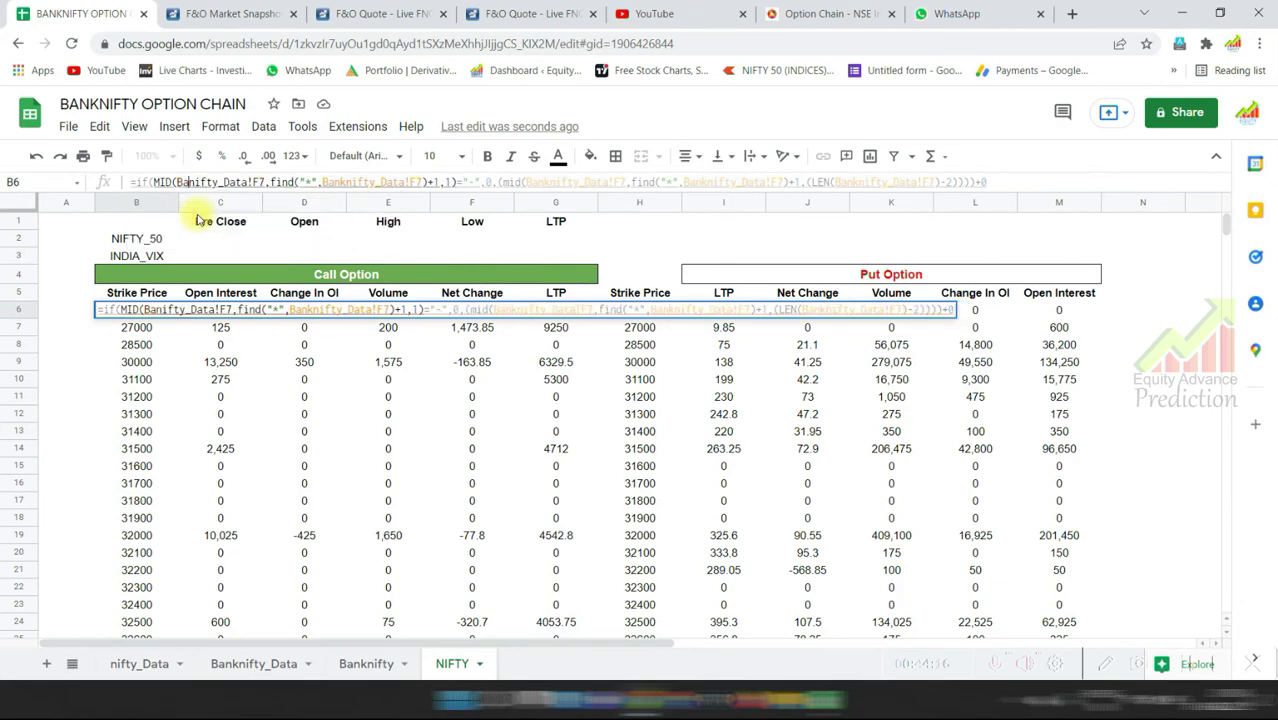
pyautogui.press('BackSpace')
pyautogui.press('BackSpace')
pyautogui.press('BackSpace')
pyautogui.doubleClick(234, 184)
pyautogui.rightClick(200, 182)
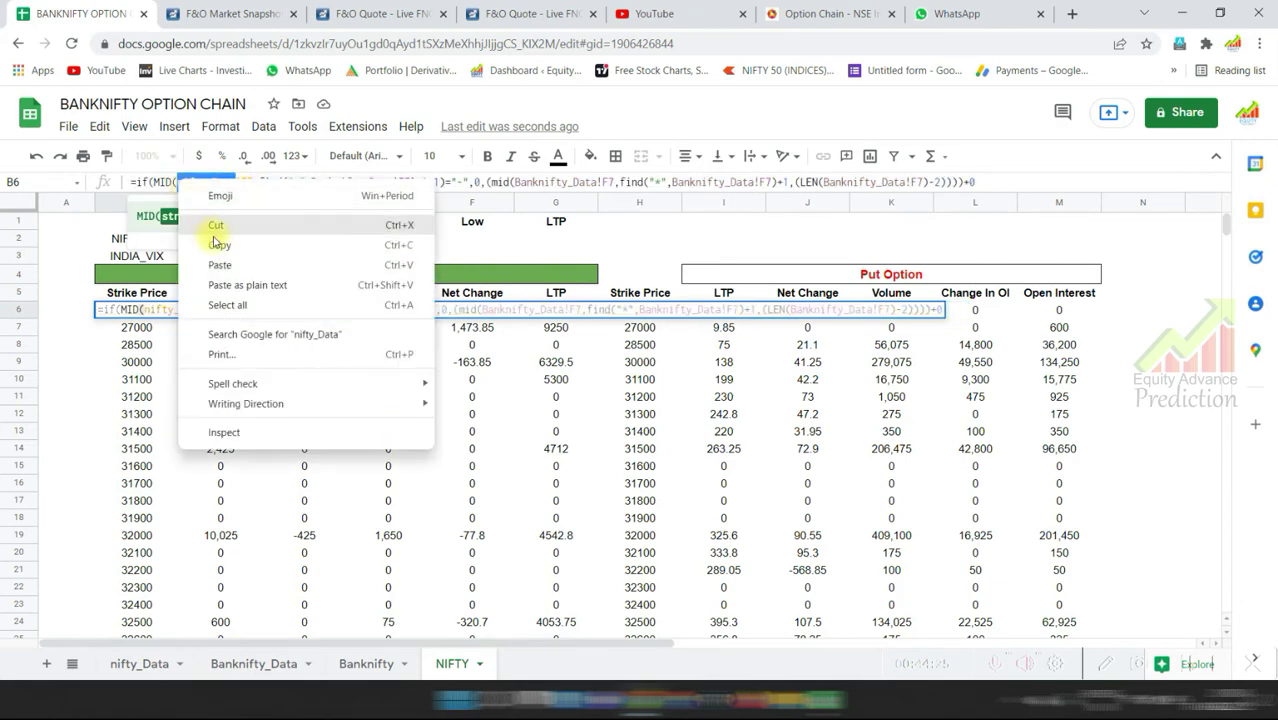
pyautogui.click(215, 249)
pyautogui.moveTo(311, 183); pyautogui.dragTo(334, 182)
pyautogui.press('BackSpace')
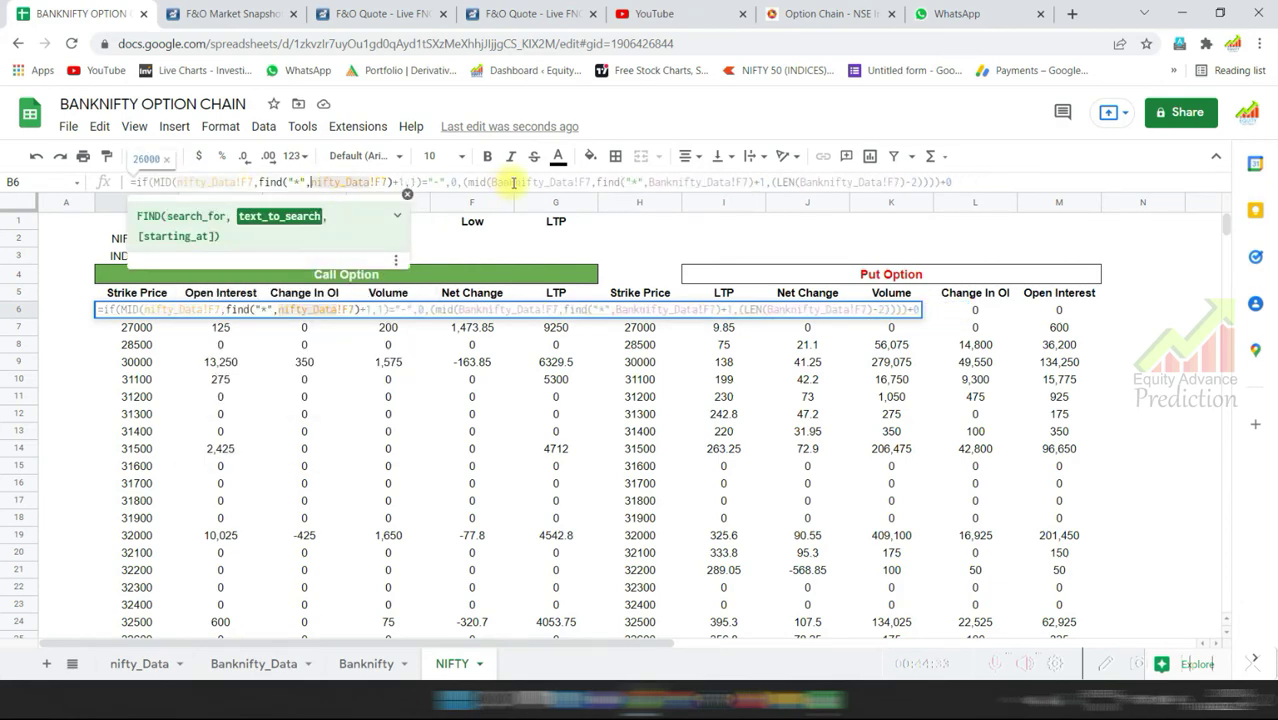
pyautogui.moveTo(516, 183); pyautogui.dragTo(491, 183)
pyautogui.press('BackSpace')
pyautogui.moveTo(651, 183); pyautogui.dragTo(625, 183)
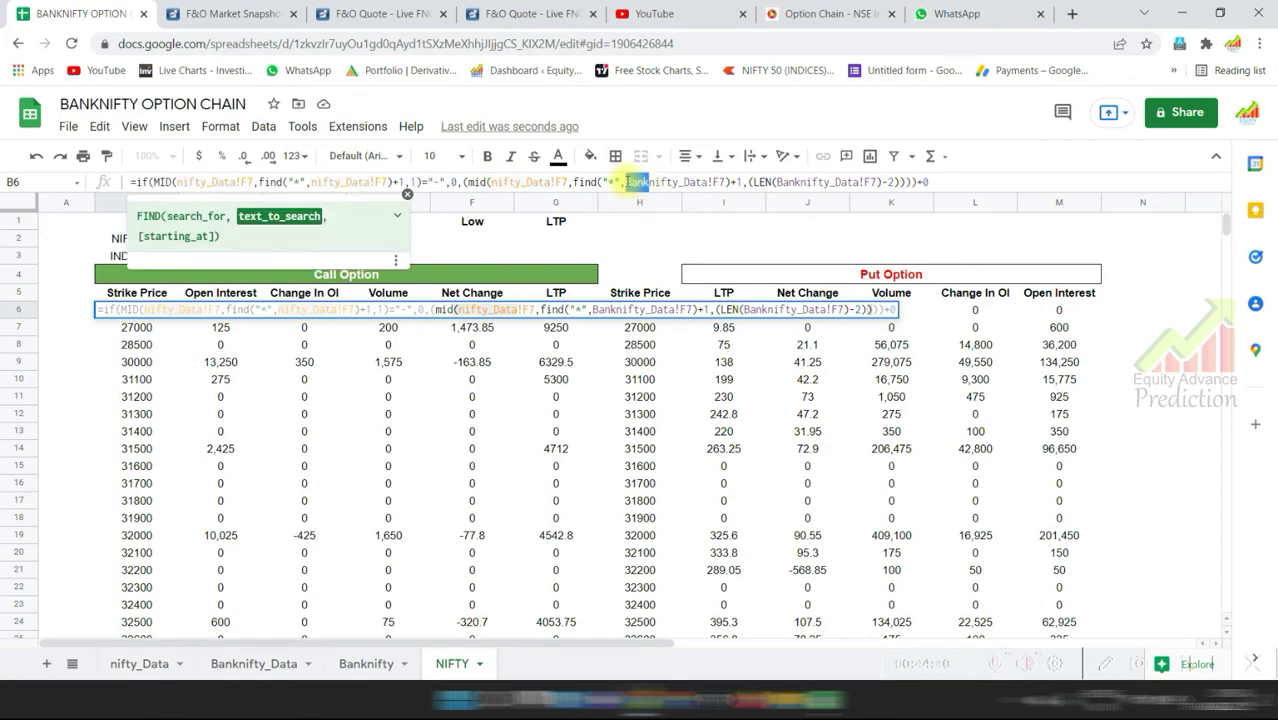
pyautogui.press('BackSpace')
pyautogui.moveTo(784, 183); pyautogui.dragTo(755, 183)
pyautogui.press('BackSpace')
pyautogui.press('Return')
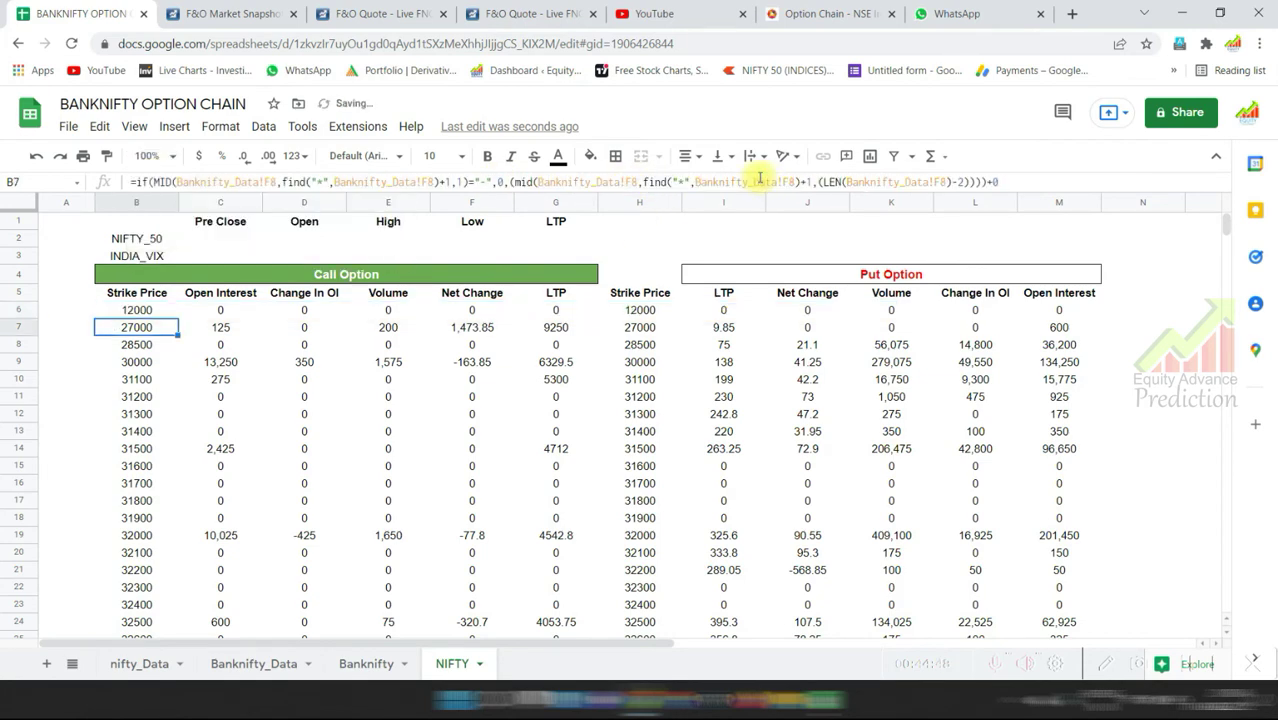
# Copy the corrected B6 formula down the strike column to row 135.
pyautogui.click(150, 310)
pyautogui.scroll(-10, 330, 420)
pyautogui.scroll(-20, 640, 420)
pyautogui.keyDown('shift'); pyautogui.click(171, 284); pyautogui.keyUp('shift')
pyautogui.scroll(3, 171, 284)
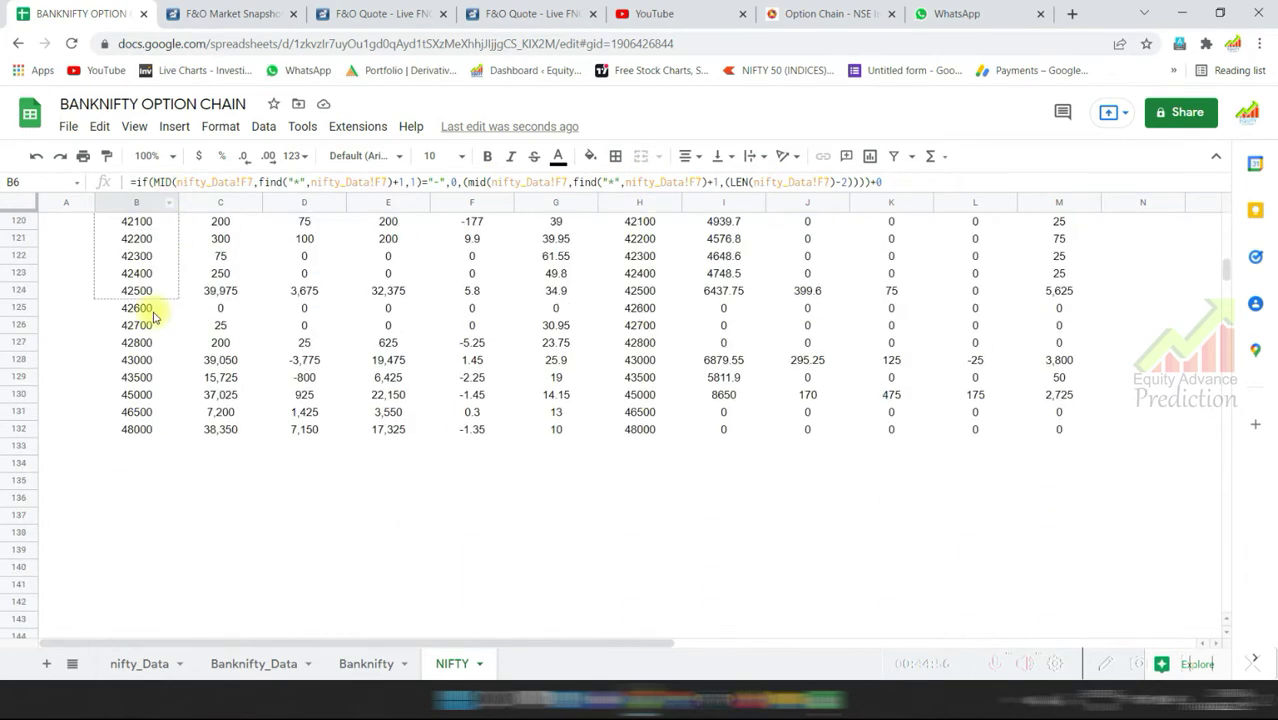
pyautogui.hotkey('ctrl', 'v')
pyautogui.scroll(10, 155, 523)
pyautogui.scroll(-5, 155, 523)
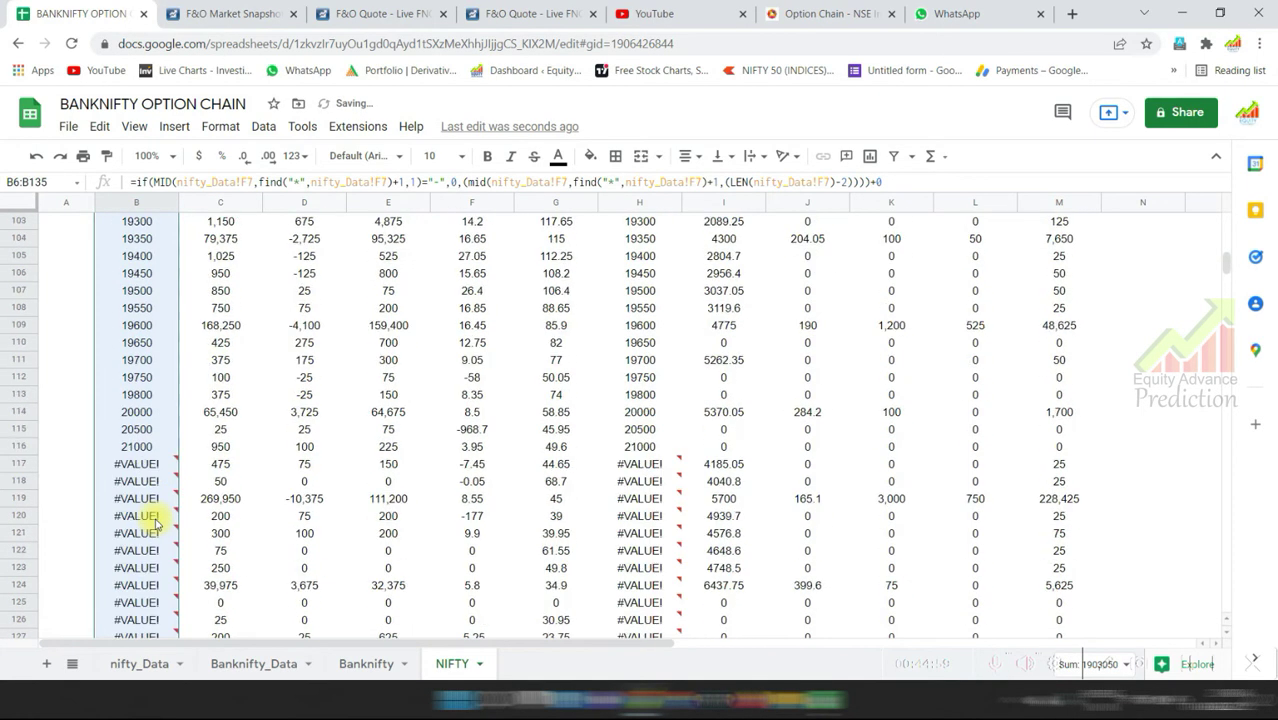
pyautogui.scroll(-3, 155, 523)
# Check that strike data ends at row 116 (21000), matching nifty_Data's last row 117.
pyautogui.click(19, 308)
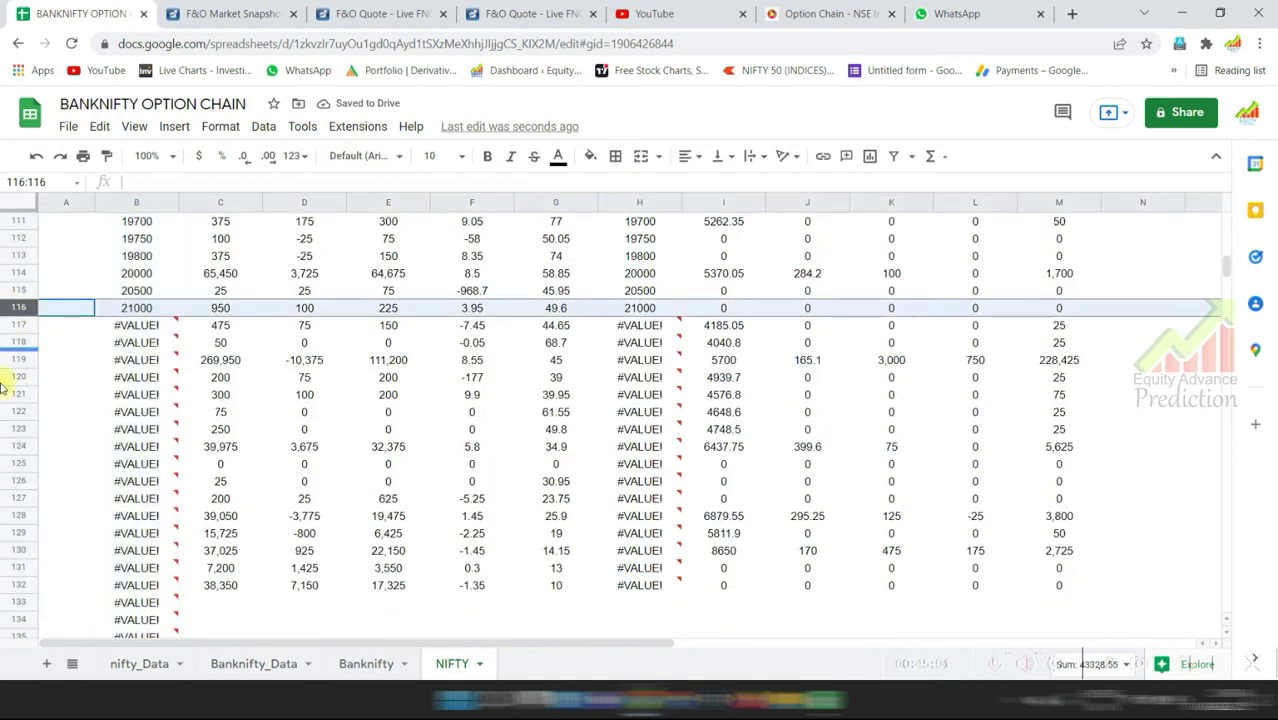
pyautogui.click(128, 666)
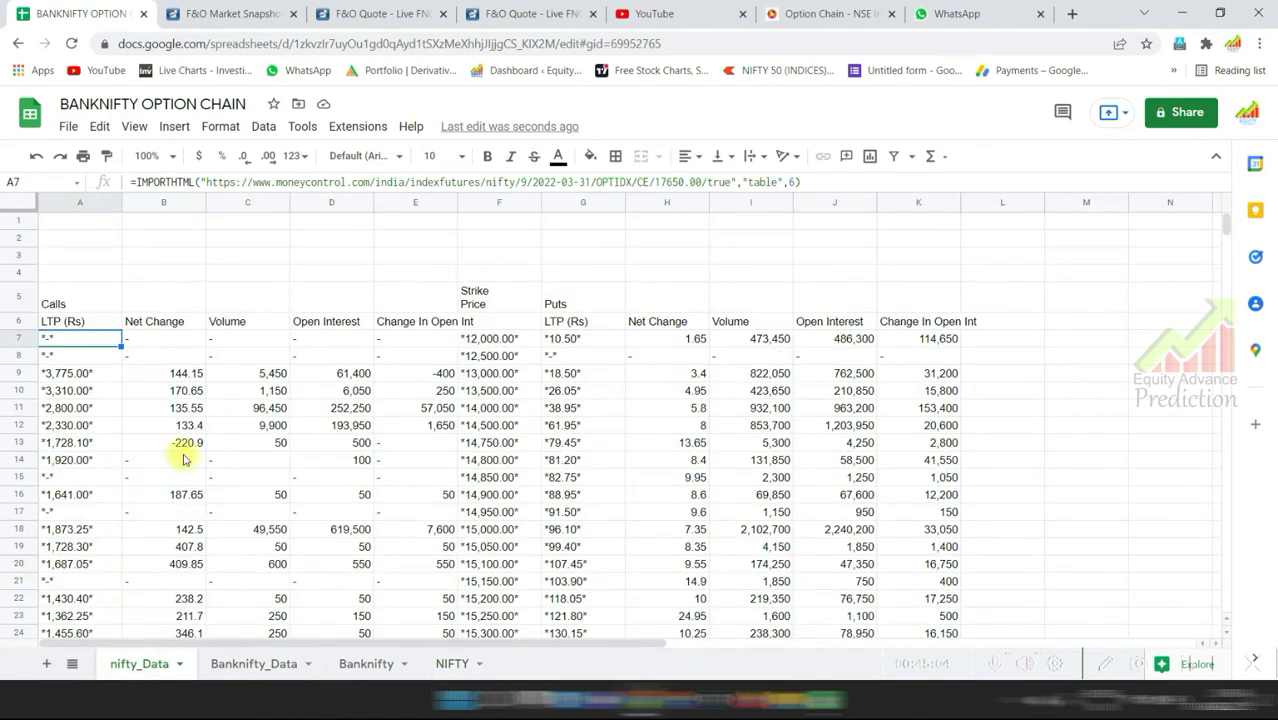
pyautogui.scroll(-10, 128, 505)
pyautogui.scroll(-8, 138, 528)
pyautogui.scroll(-12, 134, 523)
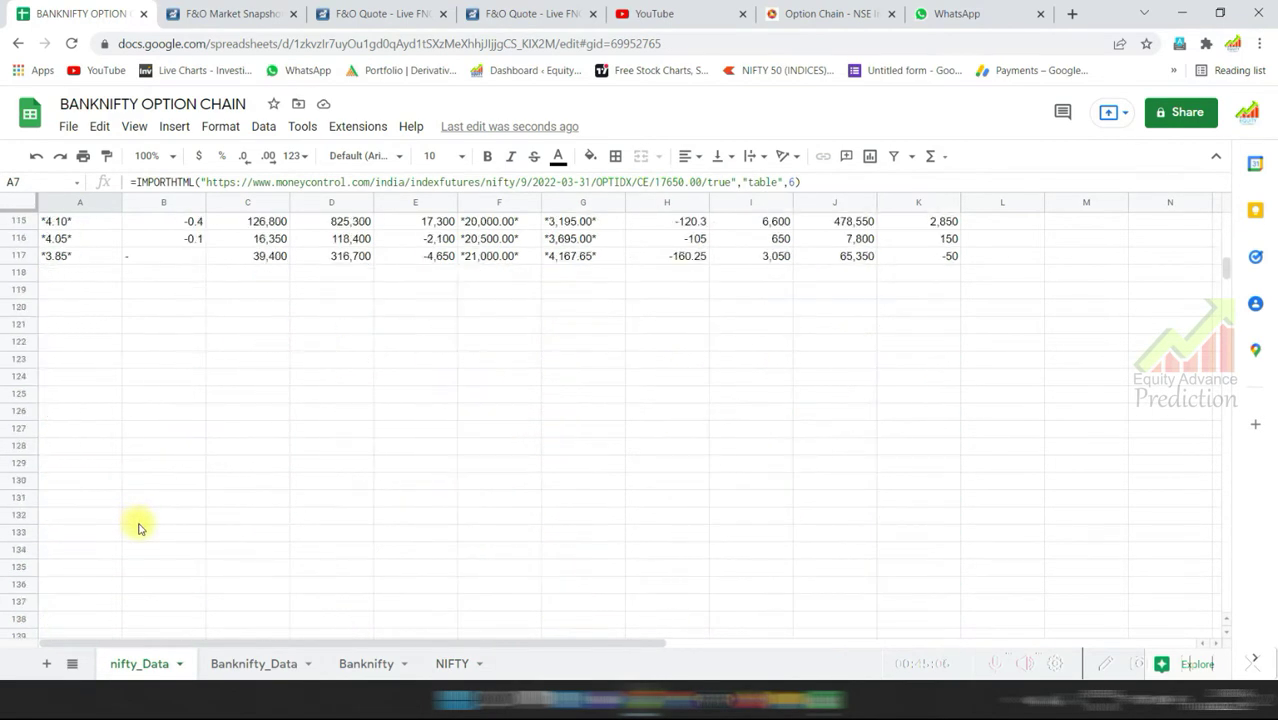
pyautogui.scroll(4, 134, 523)
pyautogui.click(19, 464)
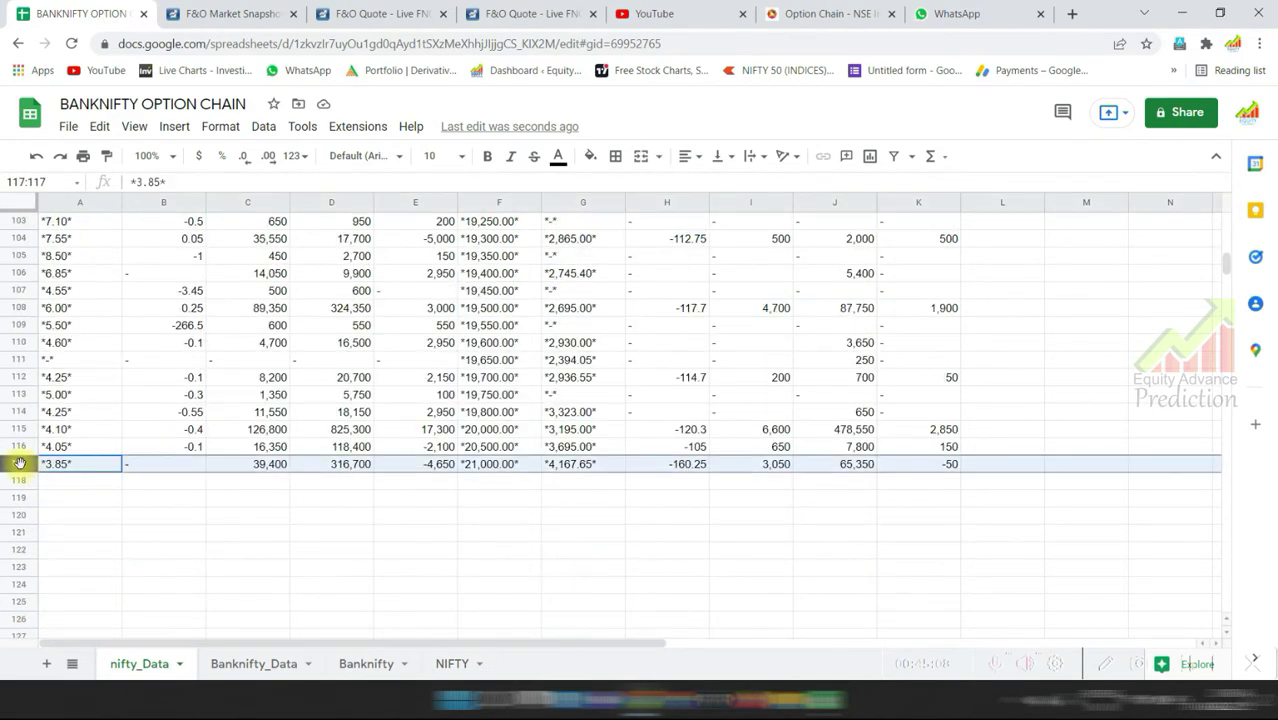
# Delete the surplus #VALUE! rows 117–135 from the NIFTY sheet.
pyautogui.click(444, 667)
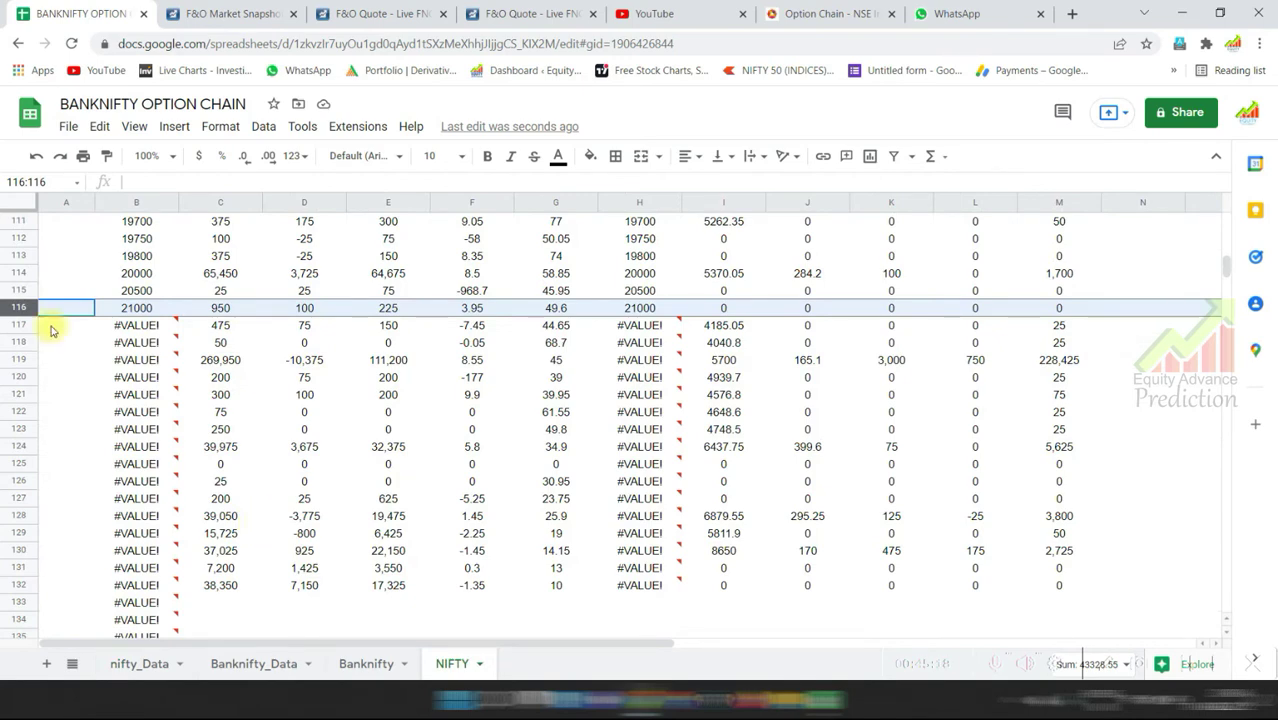
pyautogui.moveTo(50, 326); pyautogui.dragTo(1093, 616)
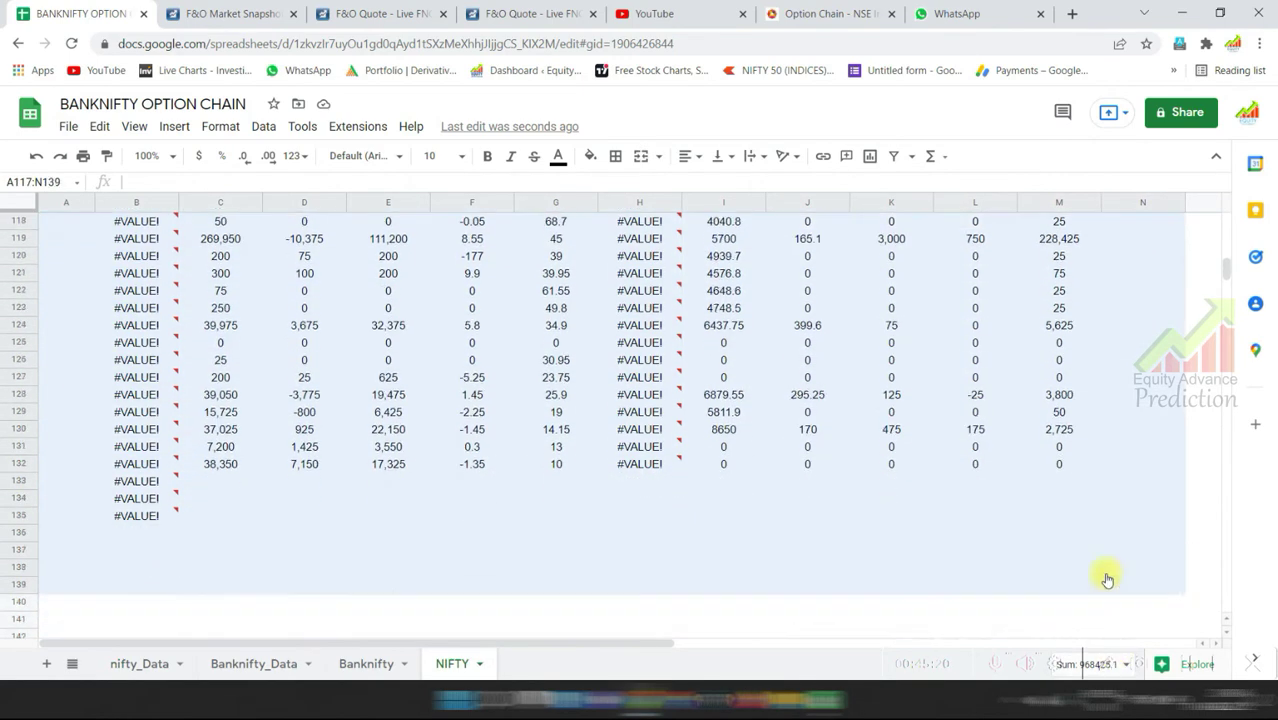
pyautogui.moveTo(1093, 616); pyautogui.dragTo(1098, 523)
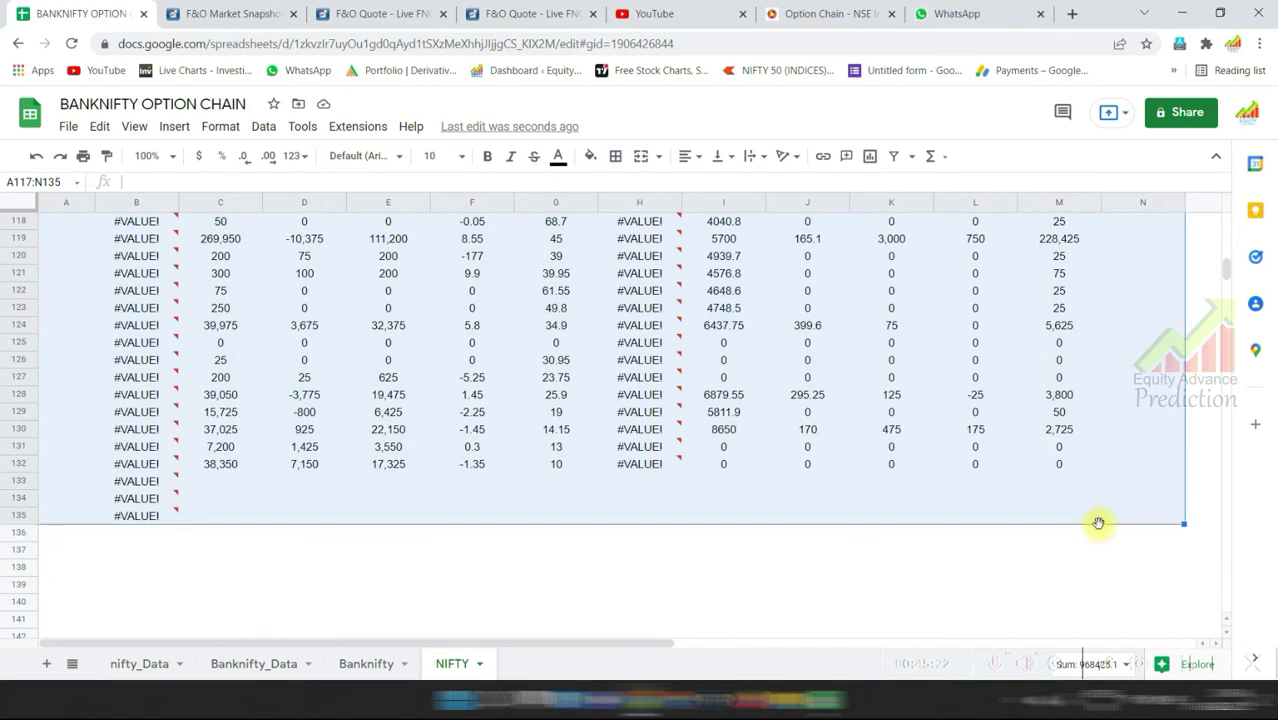
pyautogui.rightClick(984, 491)
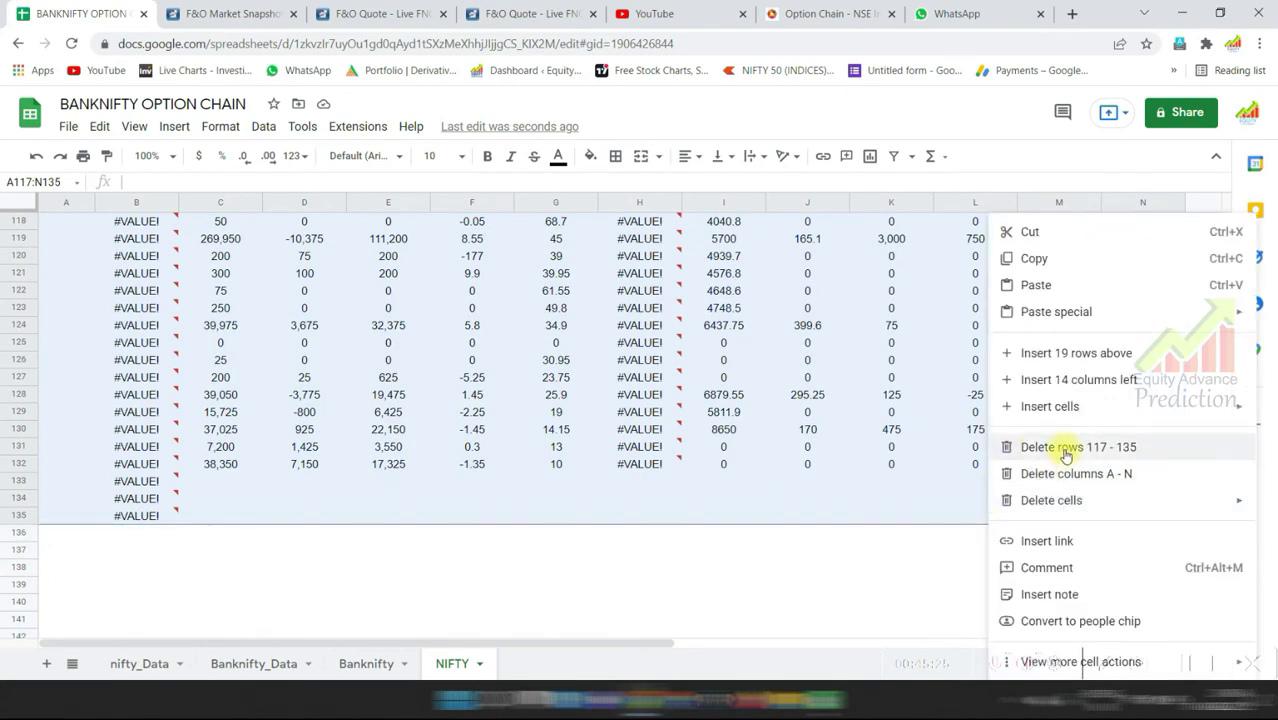
pyautogui.click(527, 430)
pyautogui.scroll(20, 522, 508)
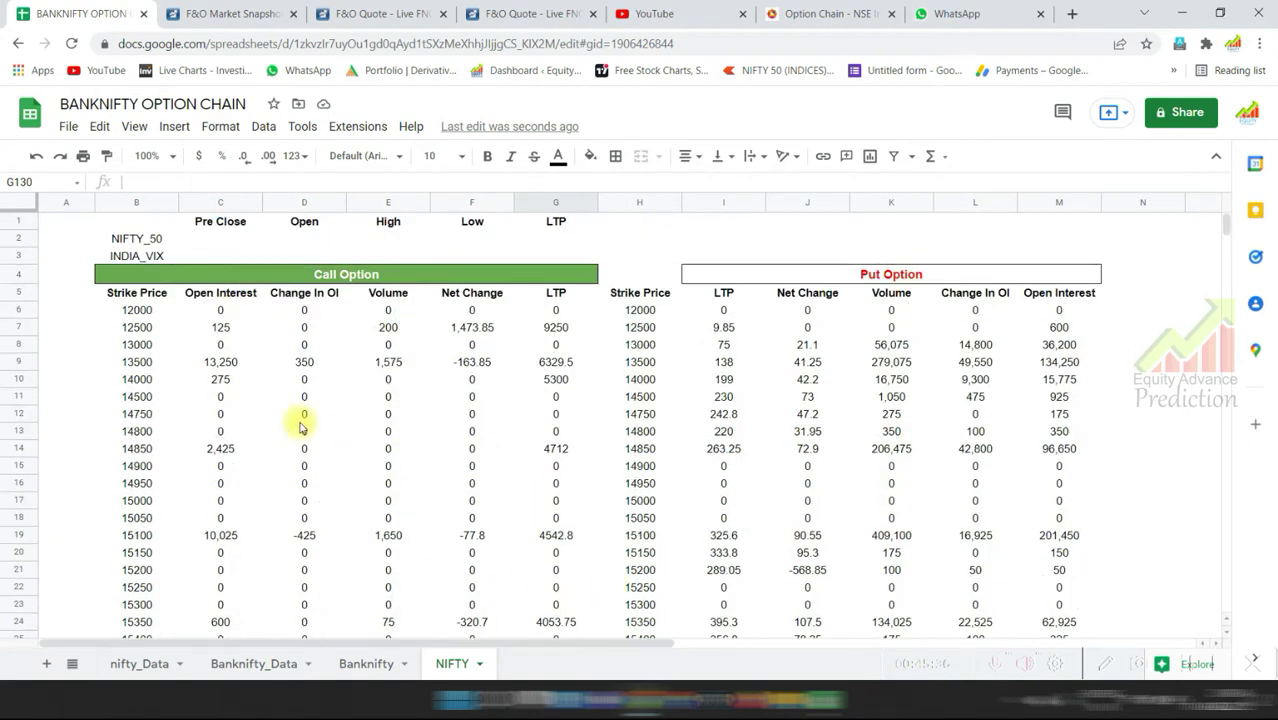
# Point the Open Interest formula in C6 to nifty_Data and fill it down to C116.
pyautogui.click(218, 312)
pyautogui.click(173, 183)
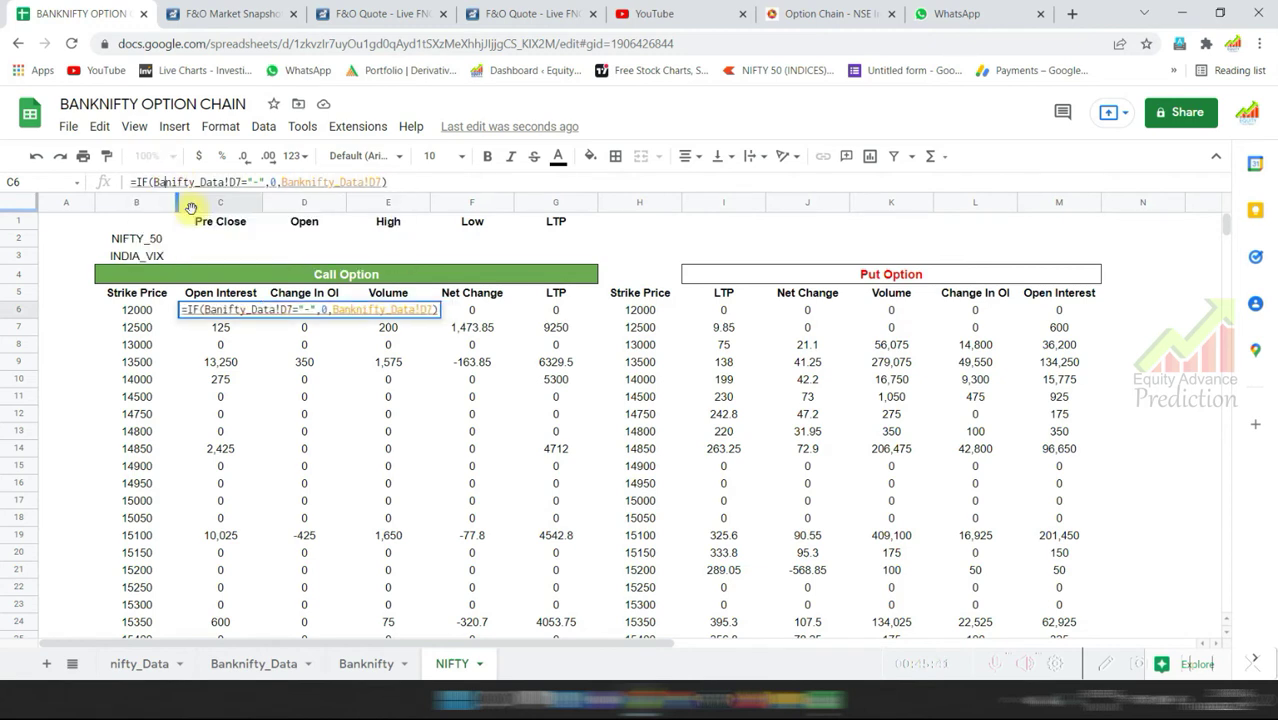
pyautogui.press('BackSpace')
pyautogui.press('BackSpace')
pyautogui.press('BackSpace')
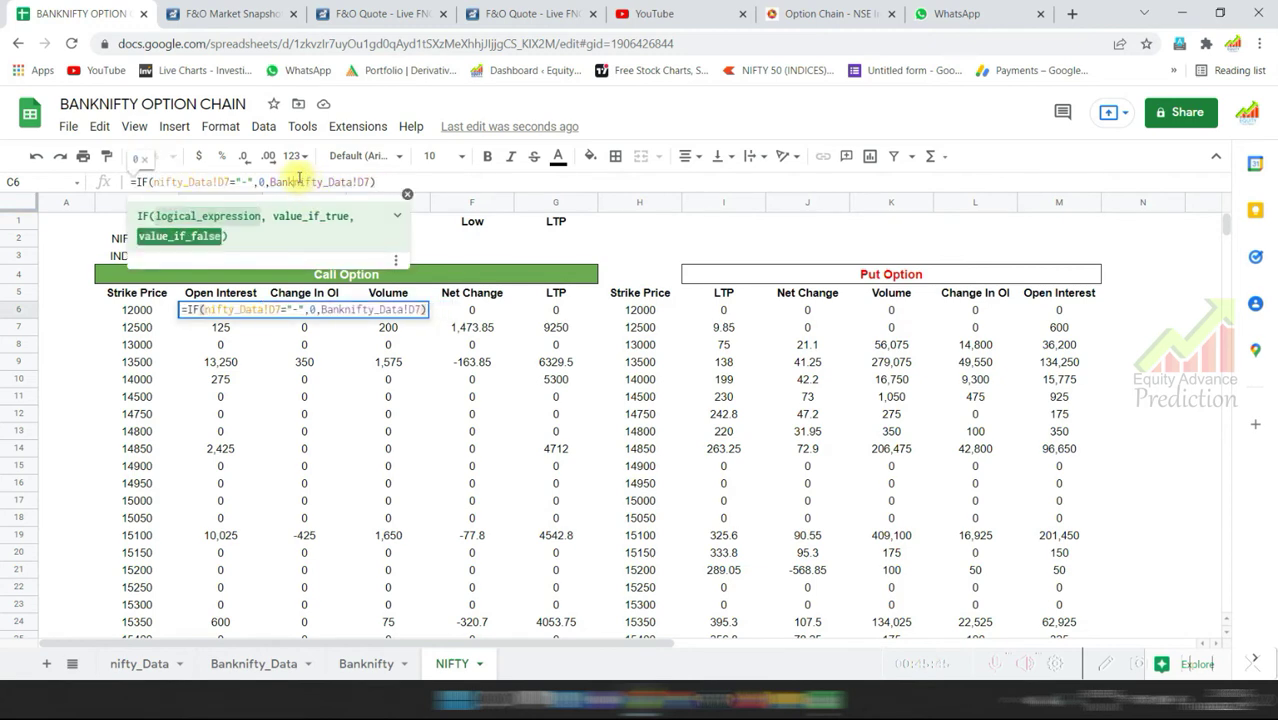
pyautogui.press('Return')
pyautogui.click(251, 310)
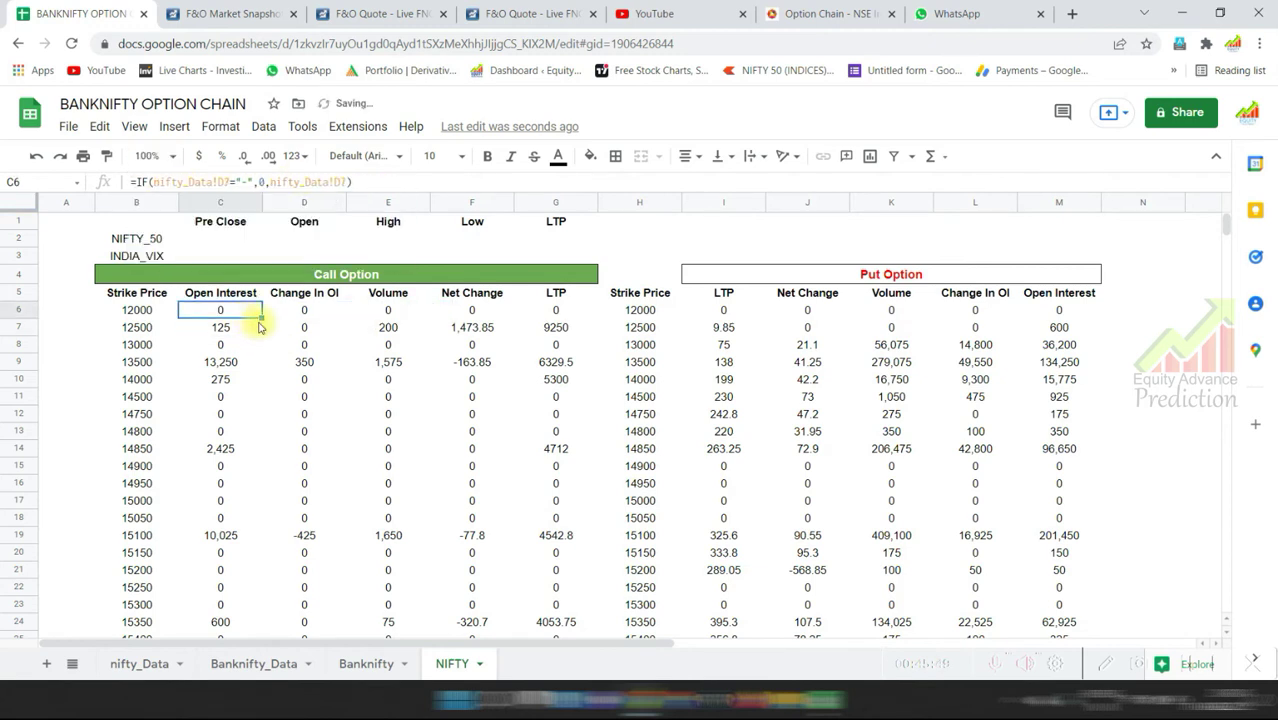
pyautogui.scroll(-3, 251, 320)
pyautogui.scroll(-4, 250, 300)
pyautogui.scroll(-15, 247, 250)
pyautogui.keyDown('shift'); pyautogui.click(222, 256); pyautogui.keyUp('shift')
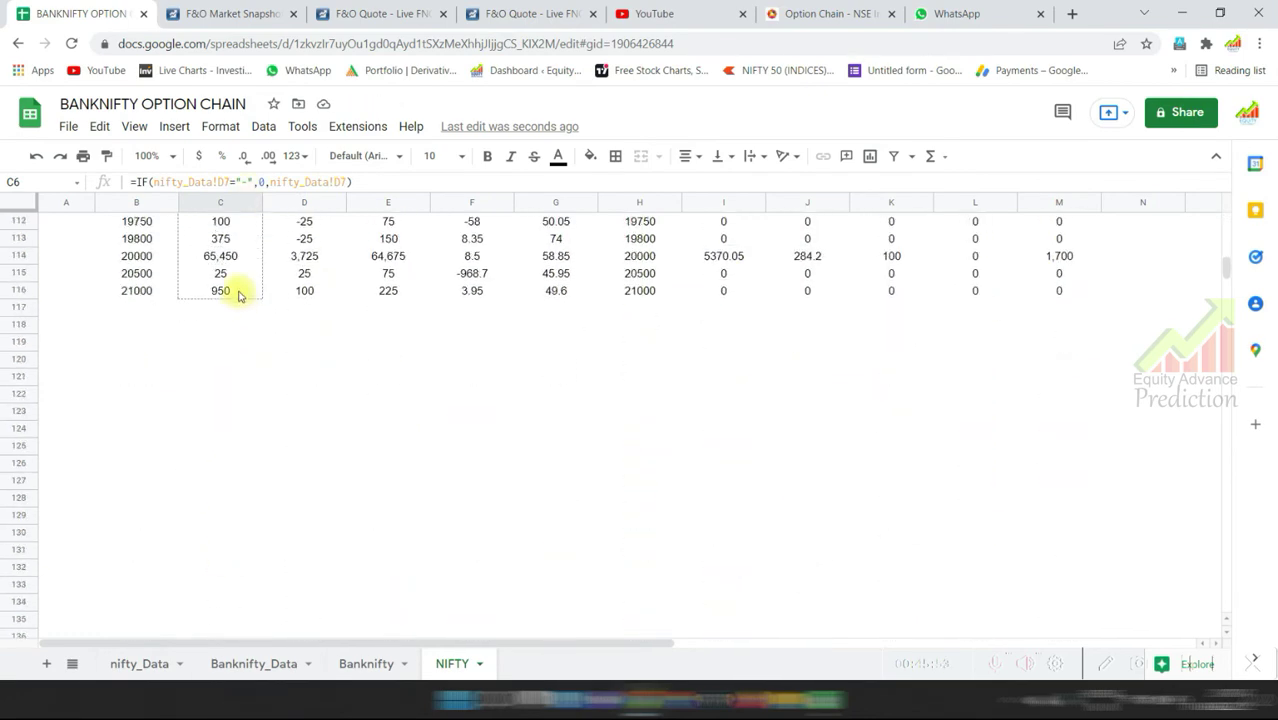
pyautogui.scroll(5, 225, 290)
pyautogui.scroll(20, 222, 330)
pyautogui.scroll(4, 260, 320)
# Point both Change in OI references in D6 to nifty_Data and fill down to D116.
pyautogui.click(305, 312)
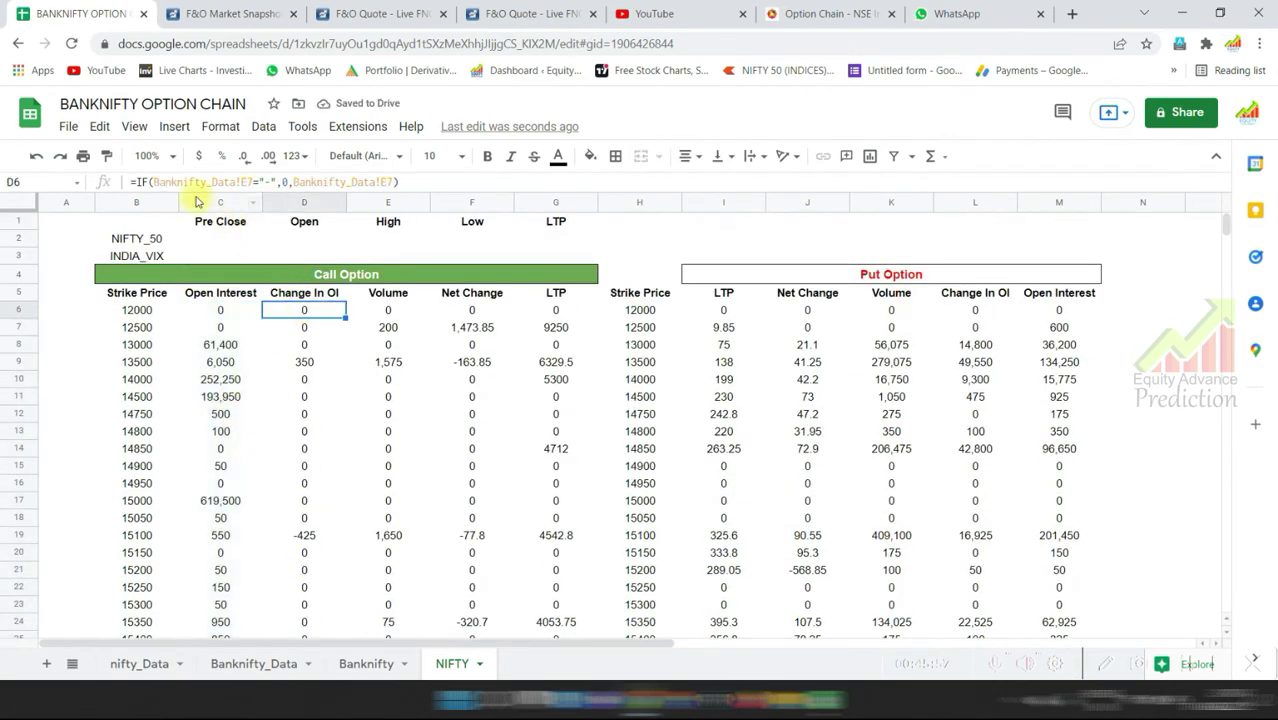
pyautogui.click(178, 180)
pyautogui.press('BackSpace')
pyautogui.press('BackSpace')
pyautogui.press('BackSpace')
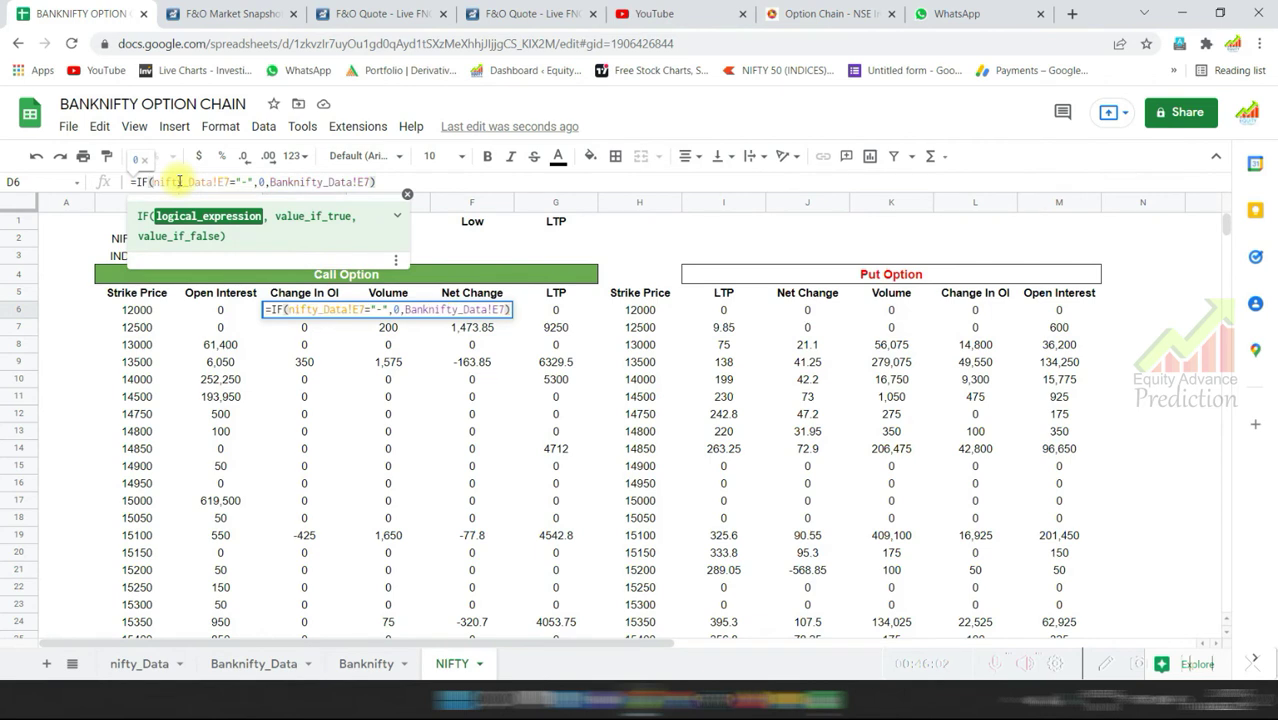
pyautogui.press('Right')
pyautogui.press('Right')
pyautogui.press('Right')
pyautogui.press('Right')
pyautogui.press('Right')
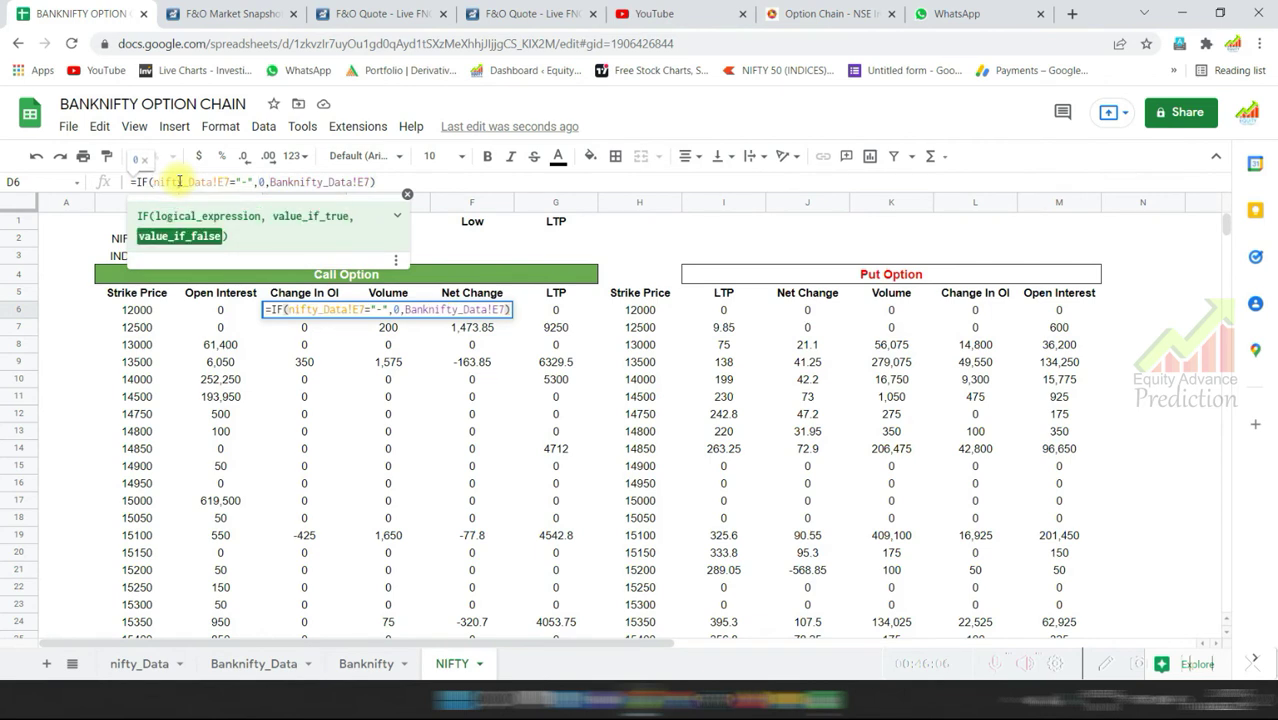
pyautogui.press('Delete')
pyautogui.press('Delete')
pyautogui.press('Return')
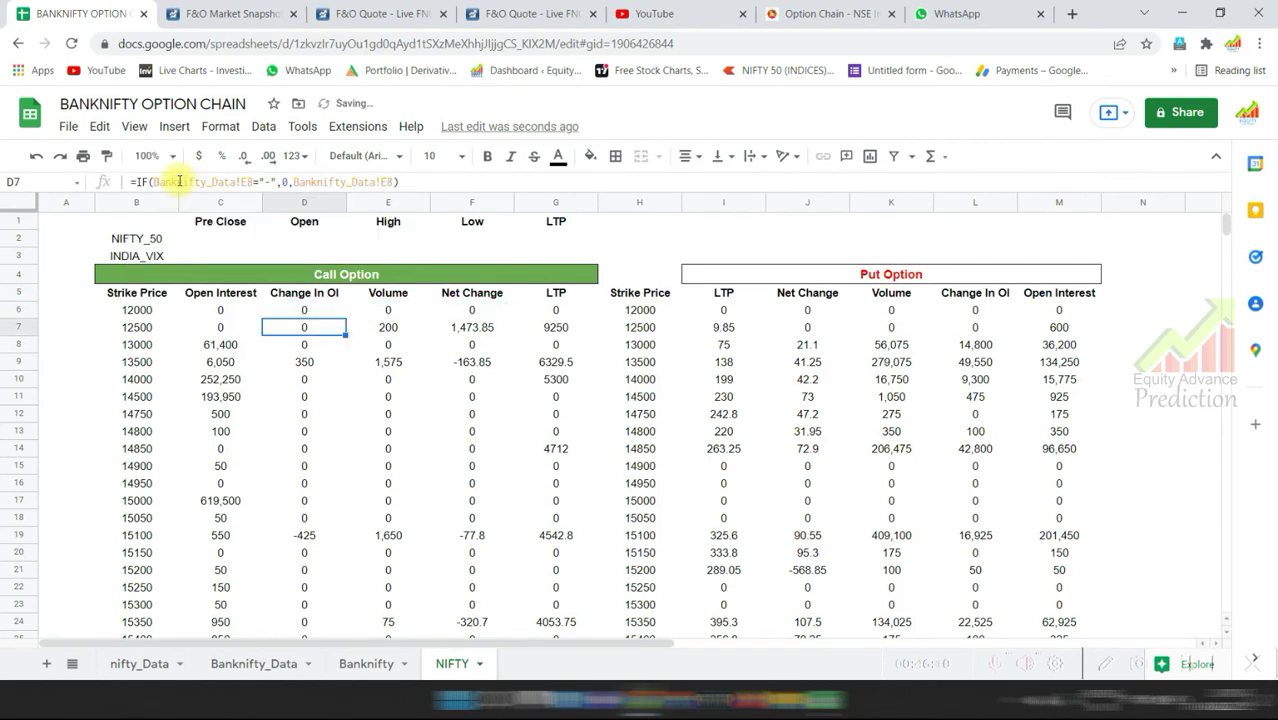
pyautogui.click(324, 316)
pyautogui.moveTo(345, 318); pyautogui.dragTo(341, 333)
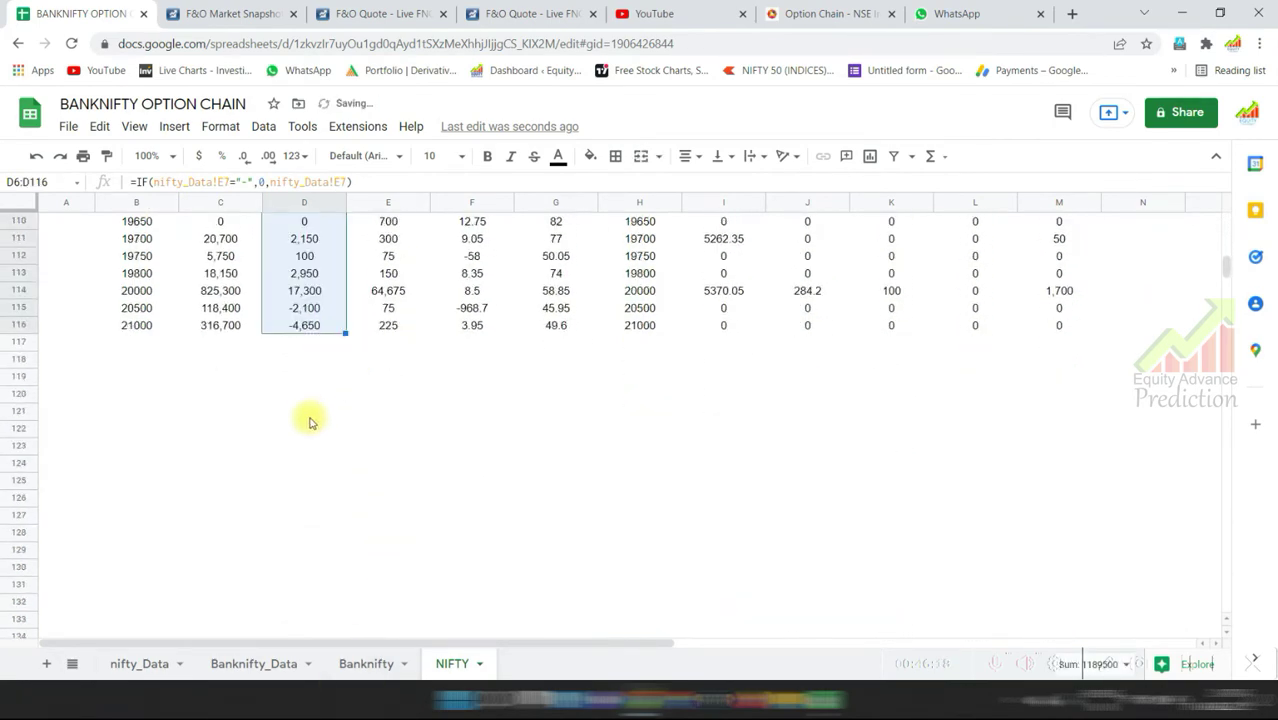
pyautogui.scroll(20, 305, 416)
# Point both Volume references in E6 to nifty_Data and fill down to E116.
pyautogui.click(388, 310)
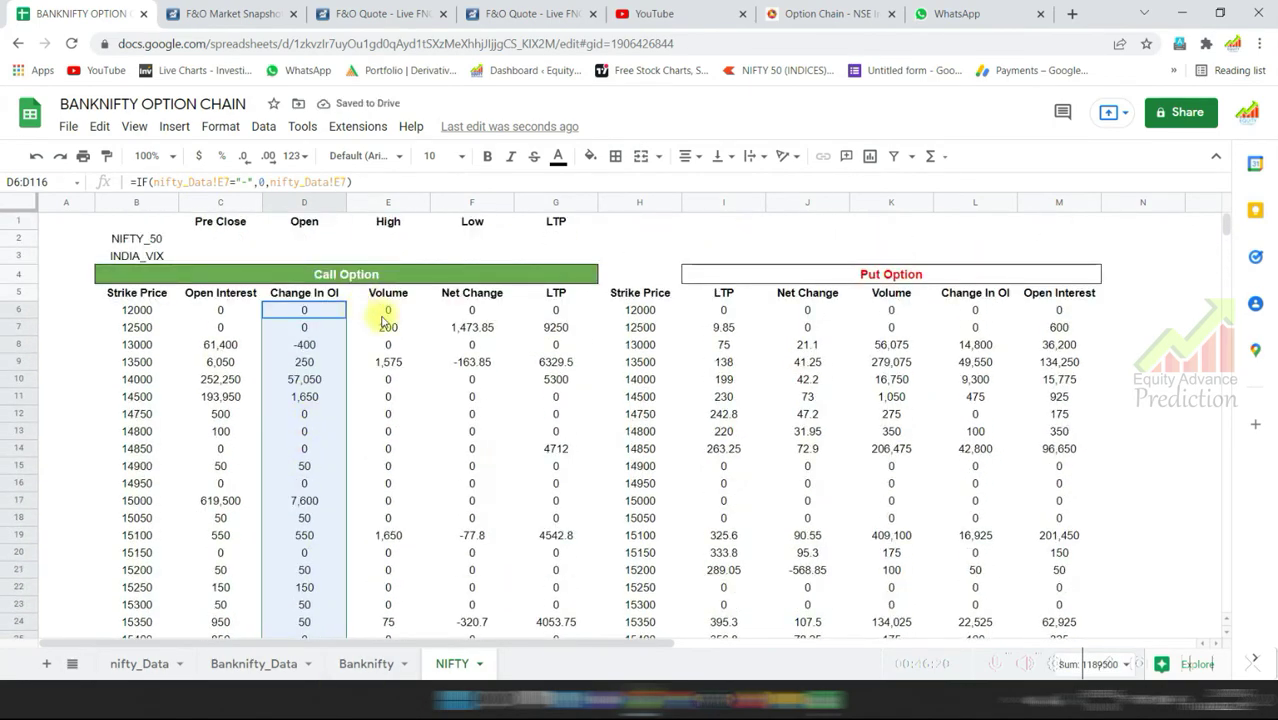
pyautogui.click(177, 182)
pyautogui.press('BackSpace')
pyautogui.press('BackSpace')
pyautogui.press('BackSpace')
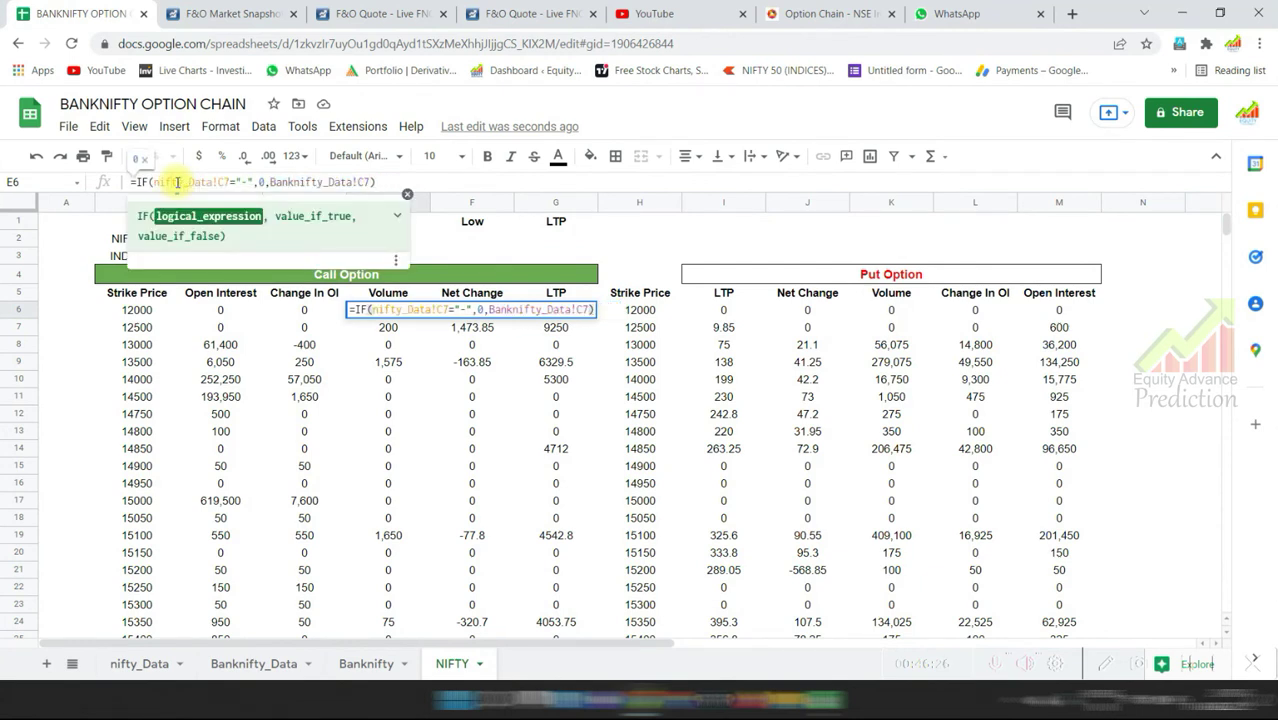
pyautogui.press('Right')
pyautogui.press('Right')
pyautogui.press('Right')
pyautogui.press('Right')
pyautogui.press('Right')
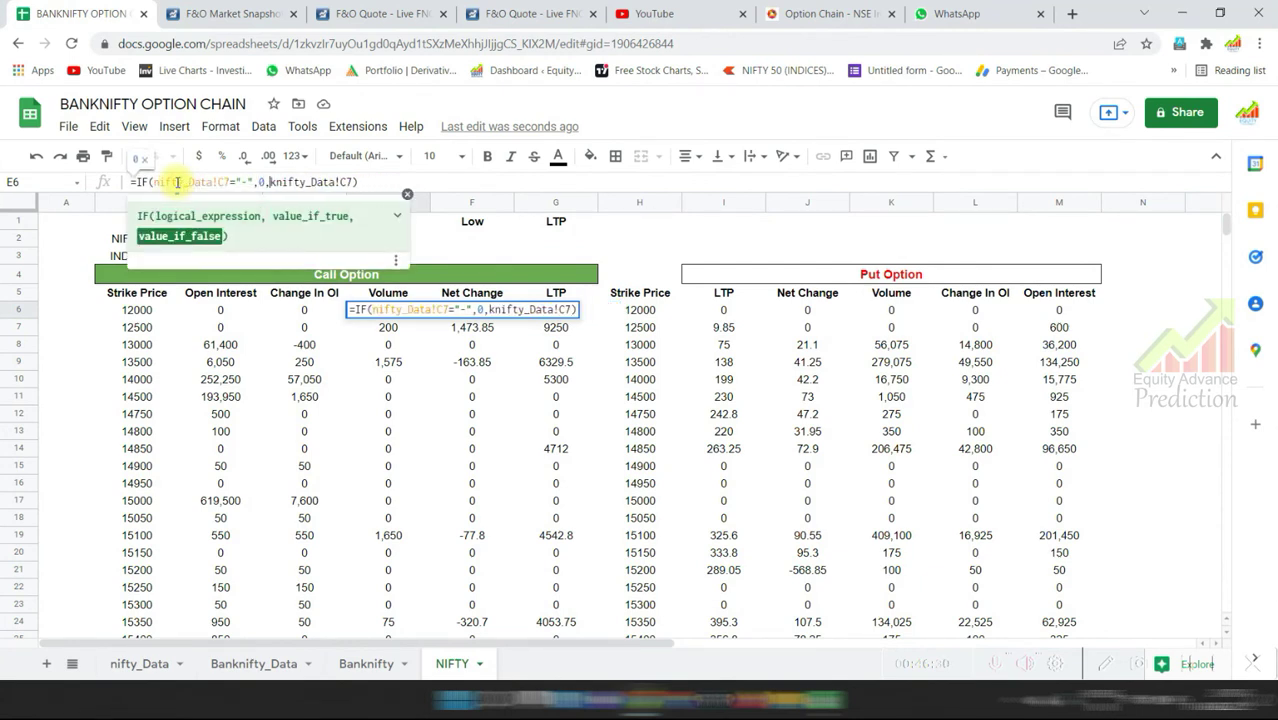
pyautogui.press('Delete')
pyautogui.press('Return')
pyautogui.click(395, 312)
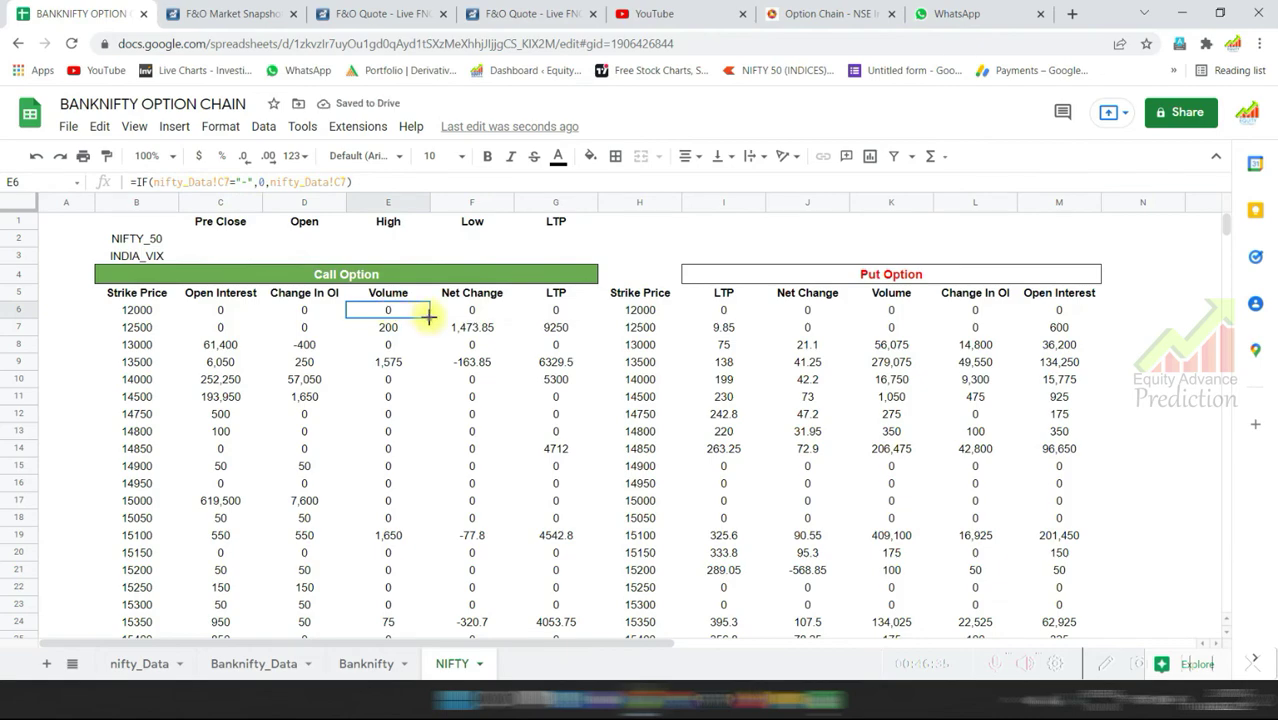
pyautogui.moveTo(428, 316); pyautogui.dragTo(418, 364)
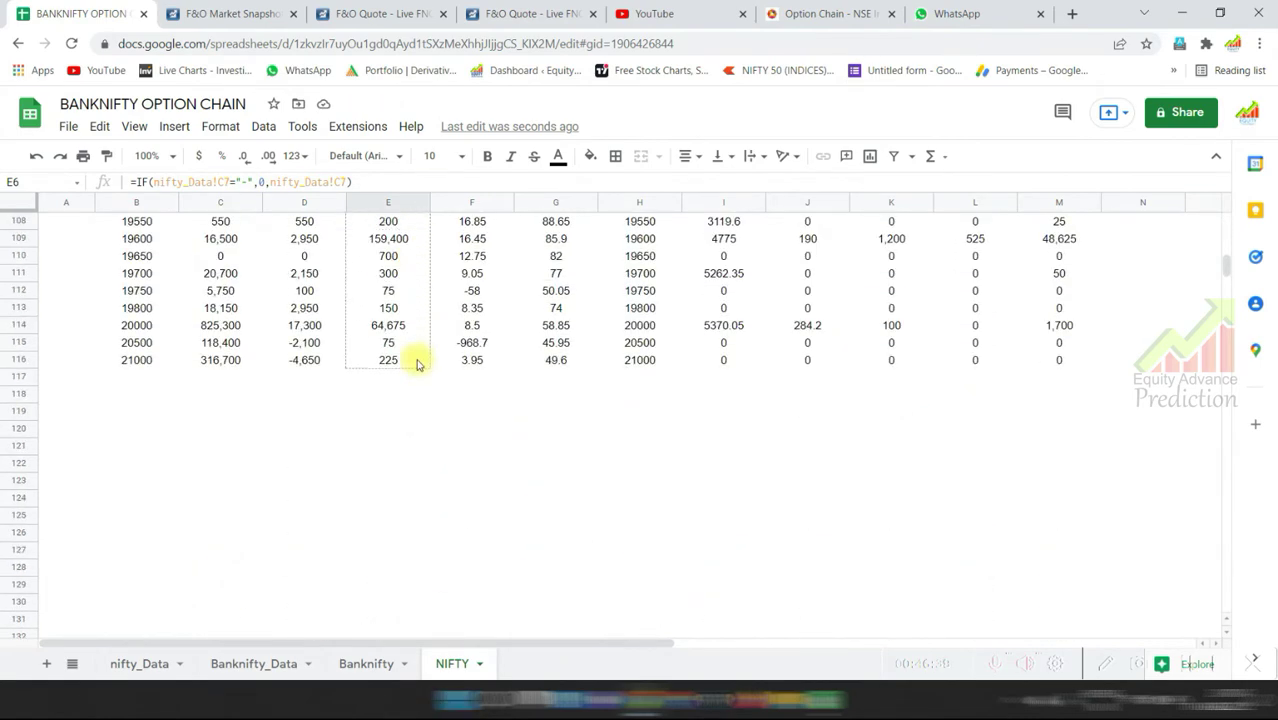
pyautogui.scroll(20, 379, 420)
# Point both Net Change references in F6 to nifty_Data and fill down column F.
pyautogui.press('Right')
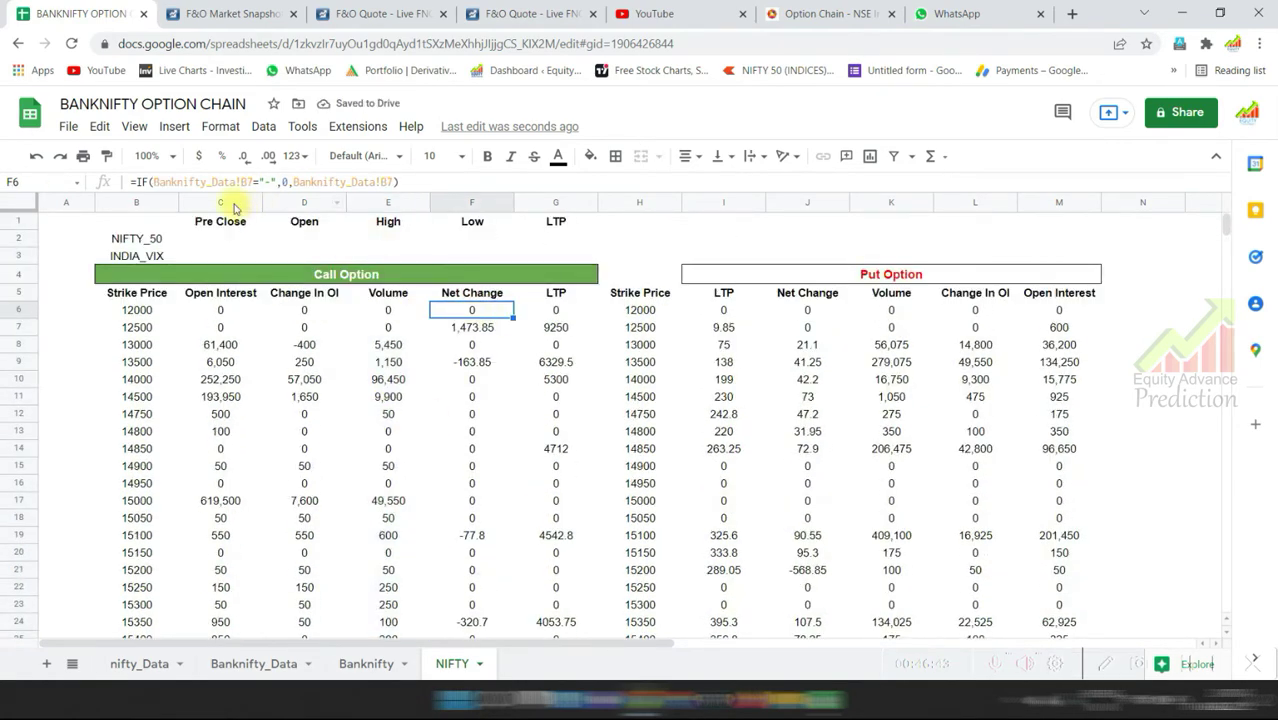
pyautogui.click(178, 180)
pyautogui.press('BackSpace')
pyautogui.press('BackSpace')
pyautogui.press('BackSpace')
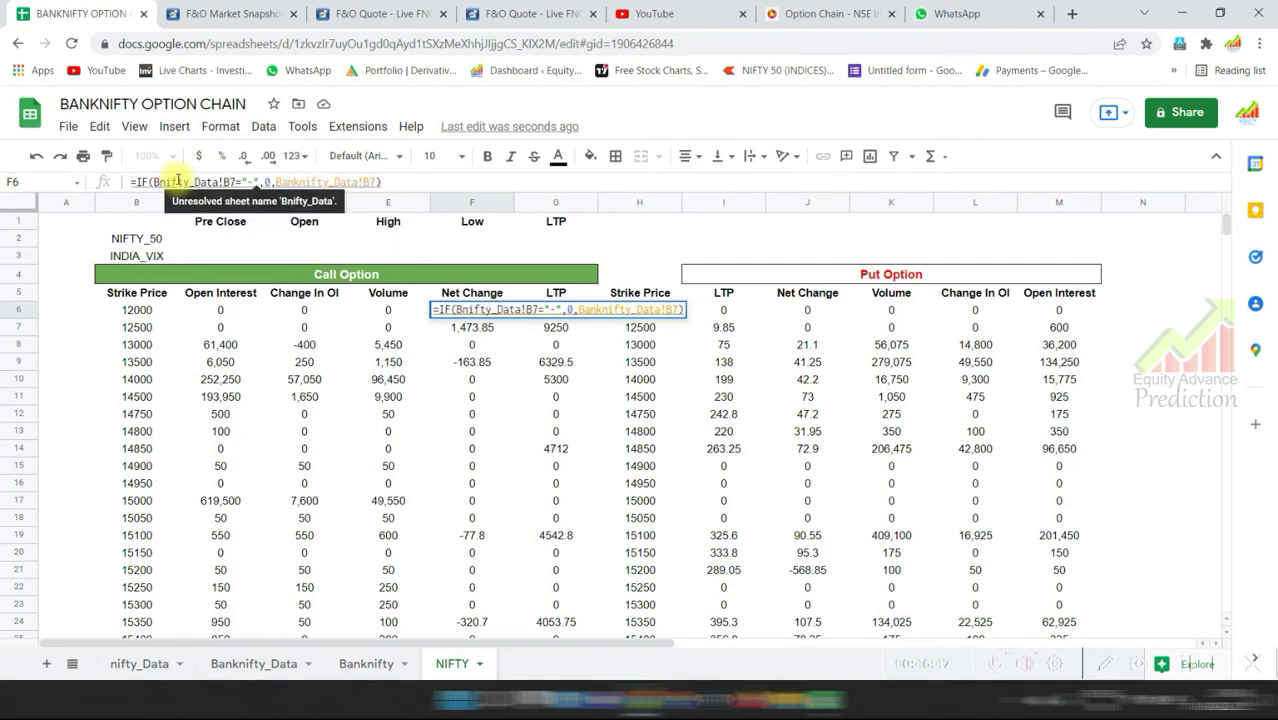
pyautogui.press('Right')
pyautogui.press('Right')
pyautogui.press('Right')
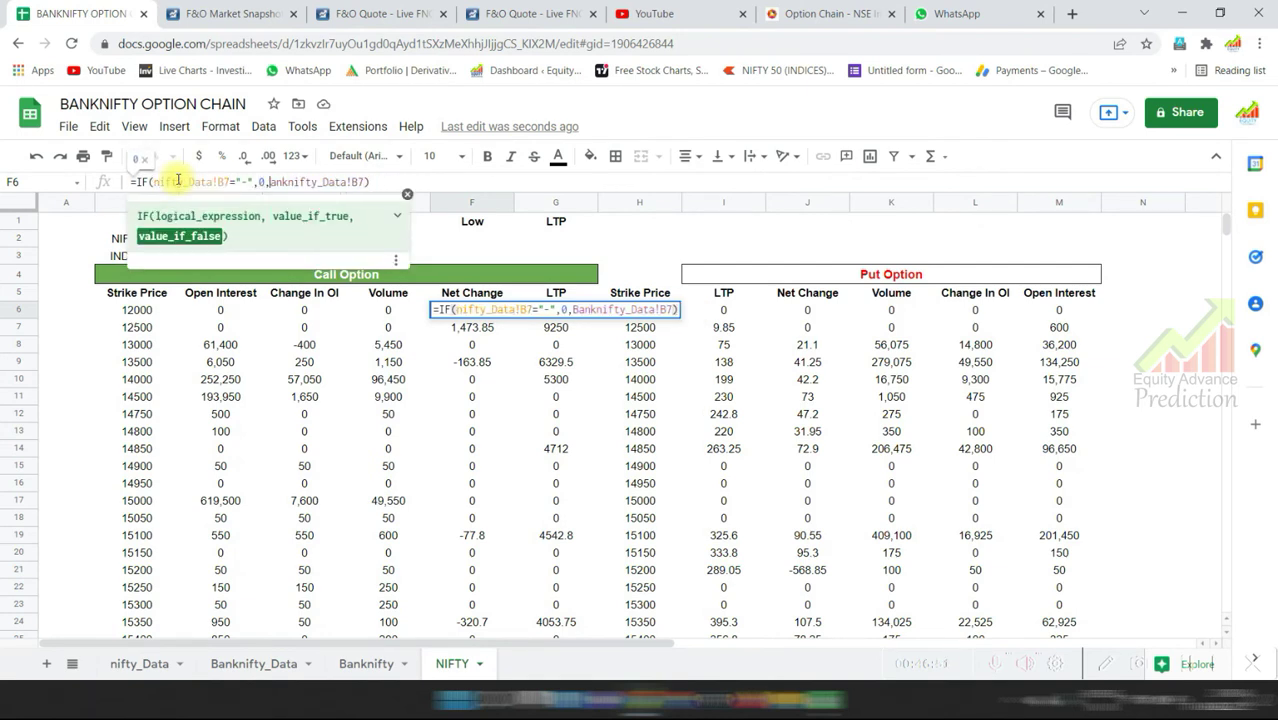
pyautogui.press('Delete')
pyautogui.press('Delete')
pyautogui.press('Delete')
pyautogui.press('Return')
pyautogui.click(470, 310)
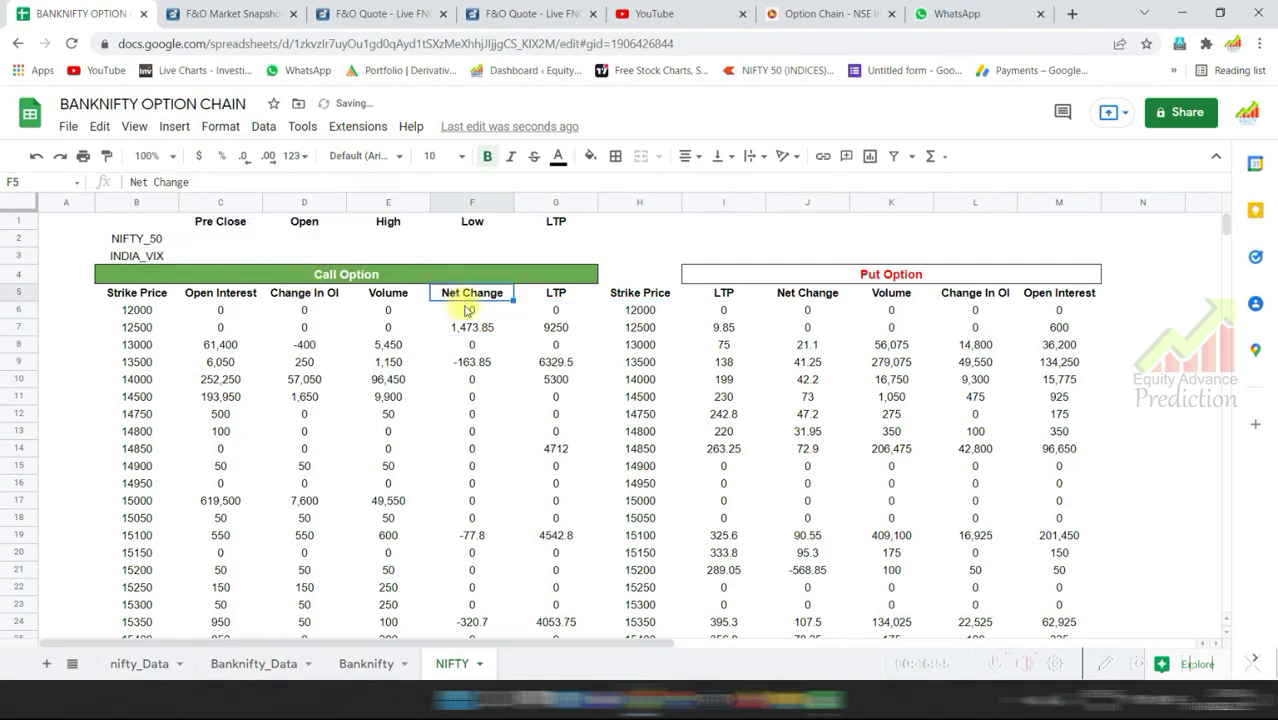
pyautogui.moveTo(513, 318)
pyautogui.mouseDown()
pyautogui.moveTo(503, 557)
pyautogui.moveTo(478, 290)
pyautogui.mouseUp()
pyautogui.scroll(20, 400, 400)
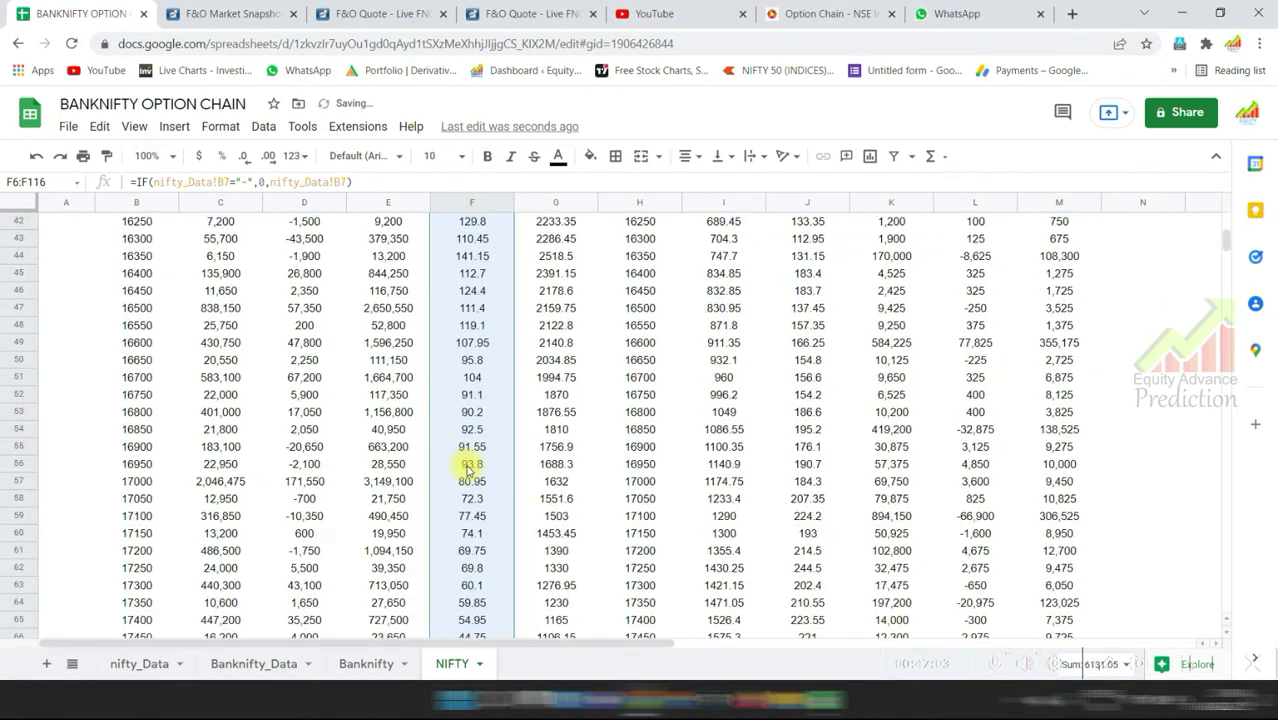
# Repoint all Banknifty_Data!A7 references in the G6 LTP formula, including FIND, MID and LEN, to nifty_Data.
pyautogui.press('Right')
pyautogui.click(201, 181)
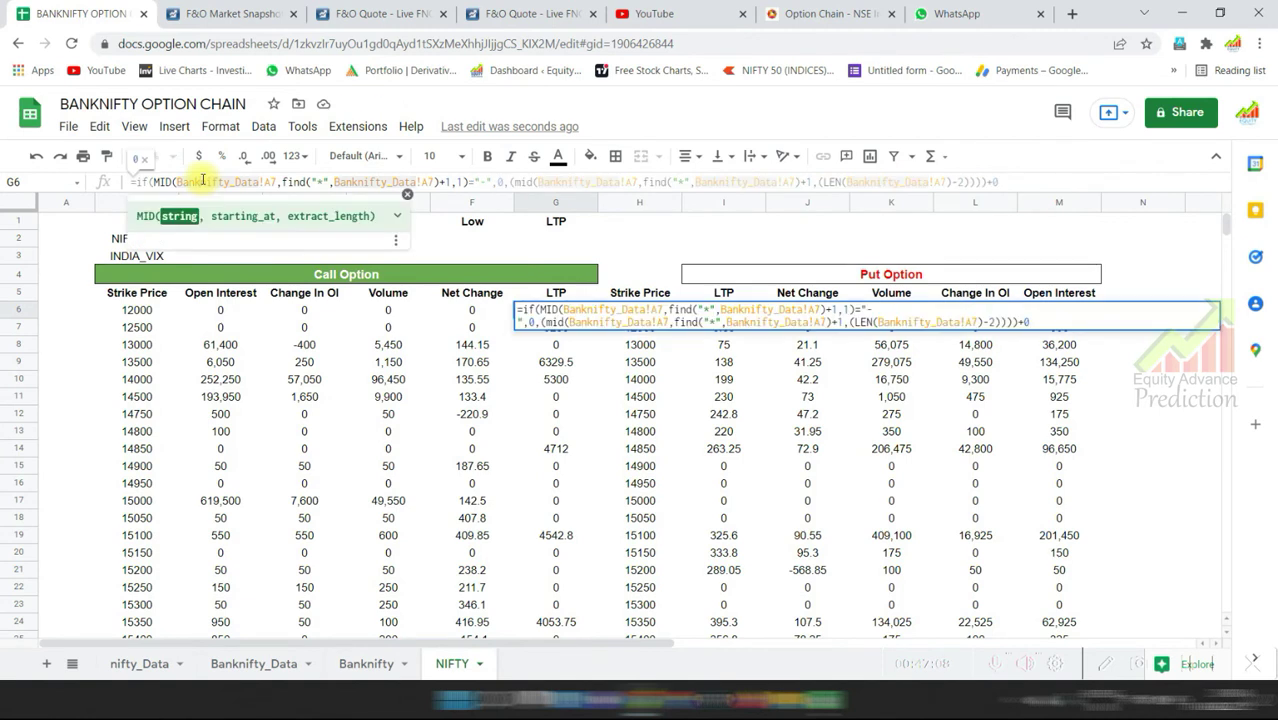
pyautogui.press('BackSpace')
pyautogui.press('BackSpace')
pyautogui.press('BackSpace')
pyautogui.press('Right')
pyautogui.press('Right')
pyautogui.press('Right')
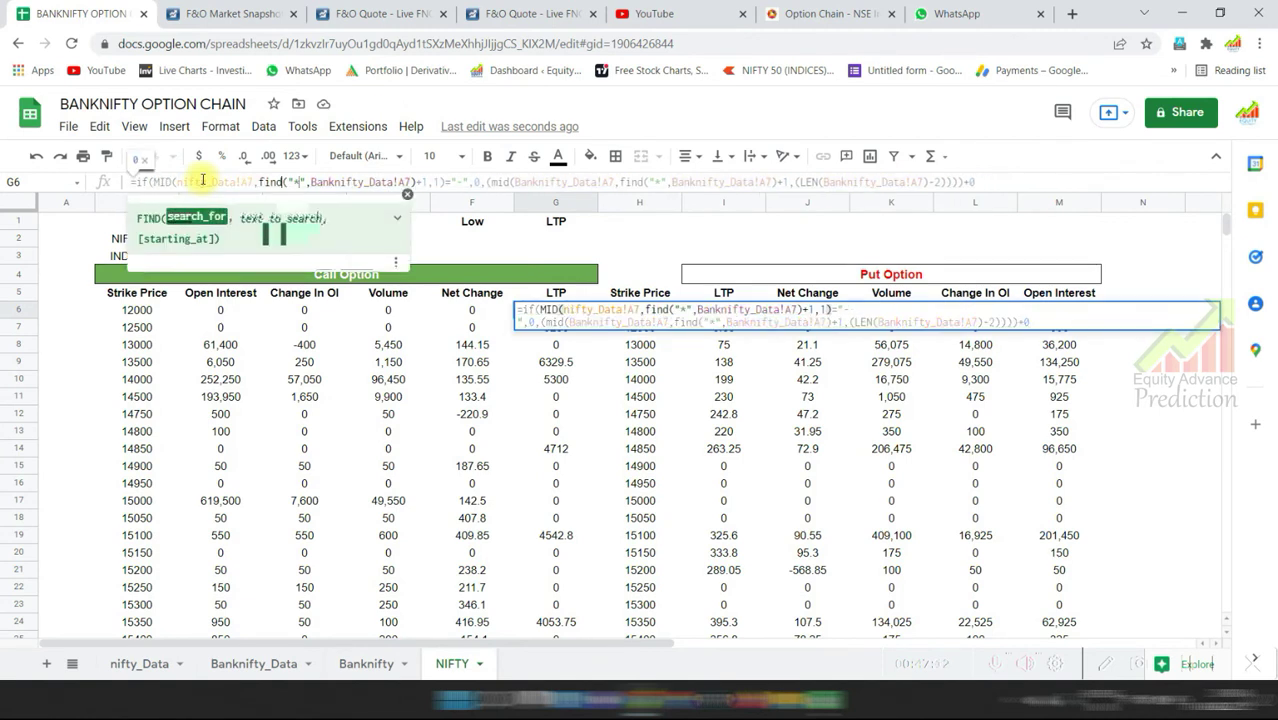
pyautogui.press('Right')
pyautogui.press('Right')
pyautogui.press('Right')
pyautogui.press('Delete')
pyautogui.press('Delete')
pyautogui.press('Delete')
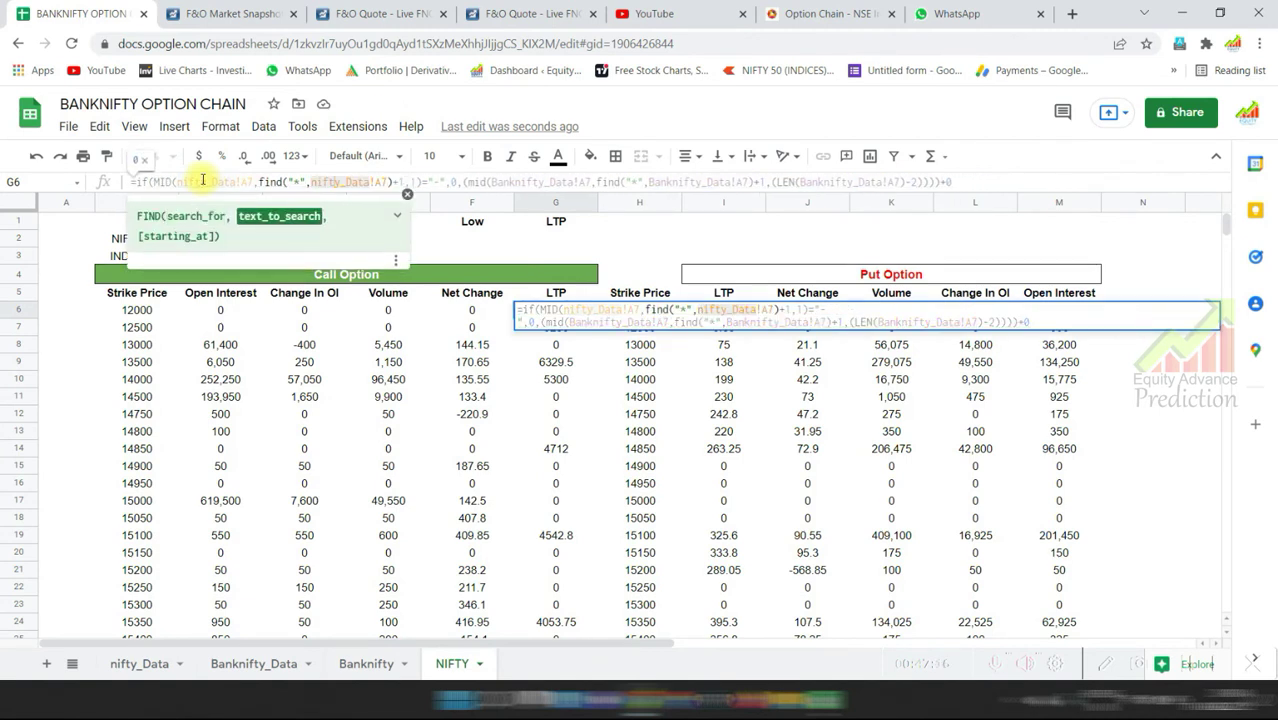
pyautogui.press('Right')
pyautogui.press('Right')
pyautogui.press('Right')
pyautogui.press('BackSpace')
pyautogui.press('BackSpace')
pyautogui.press('BackSpace')
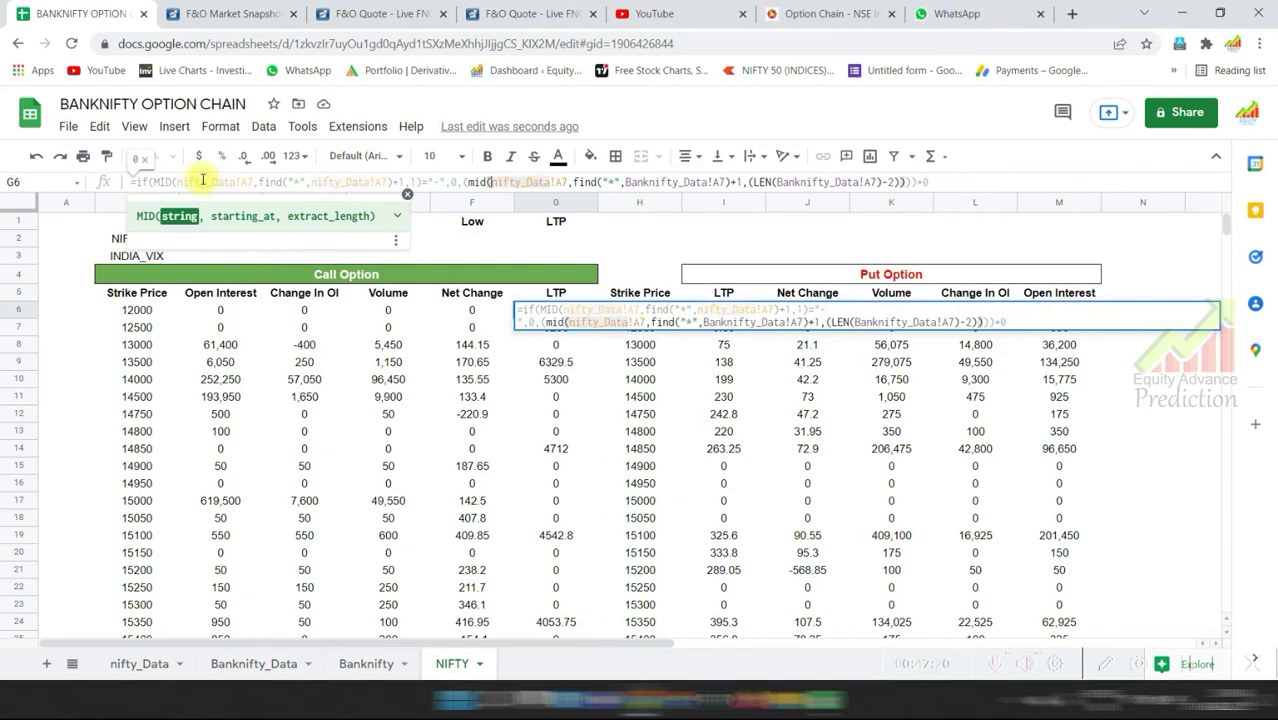
pyautogui.press('Right')
pyautogui.press('Right')
pyautogui.press('Right')
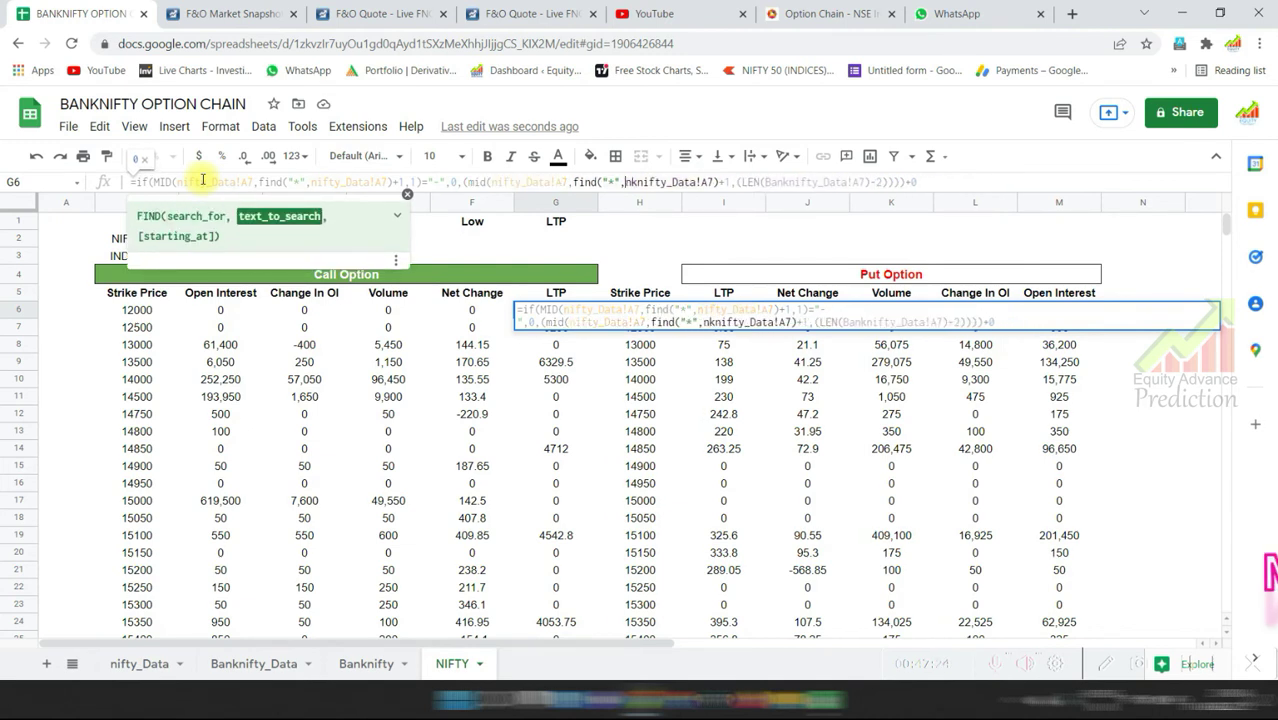
pyautogui.press('Delete')
pyautogui.press('Delete')
pyautogui.press('Delete')
pyautogui.press('Right')
pyautogui.press('Right')
pyautogui.press('Right')
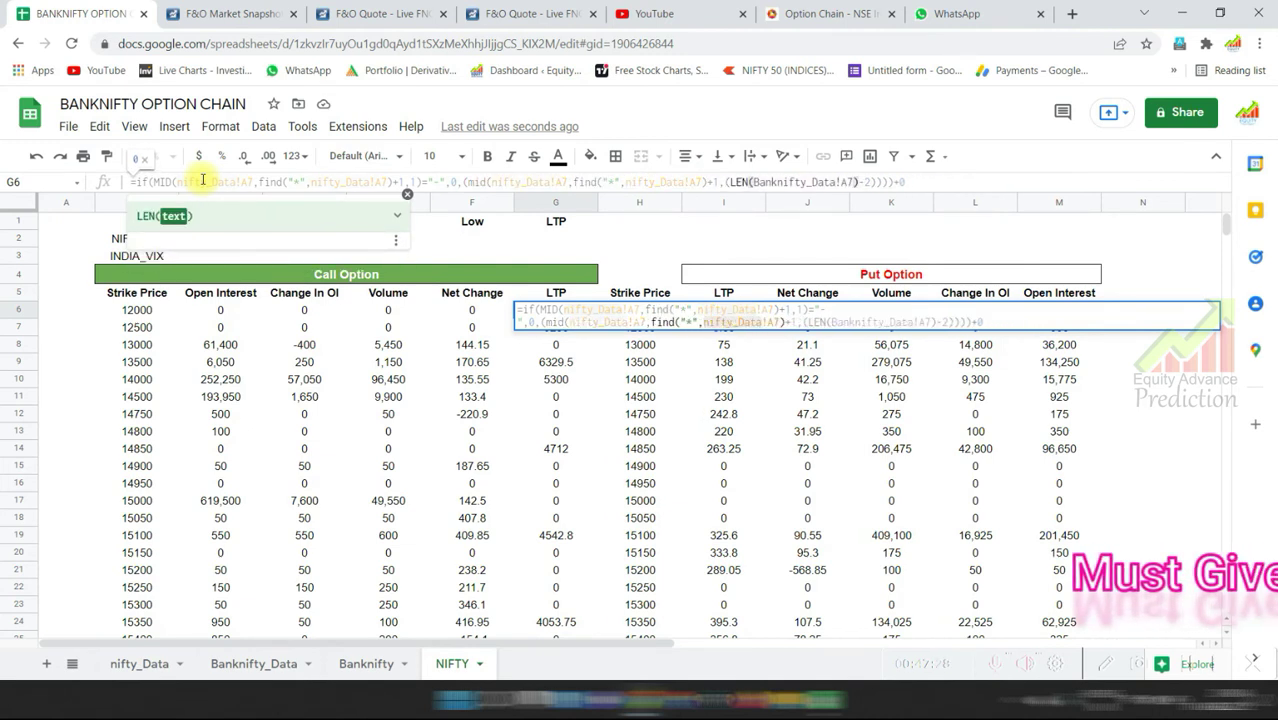
pyautogui.press('BackSpace')
pyautogui.press('BackSpace')
pyautogui.press('BackSpace')
pyautogui.press('Return')
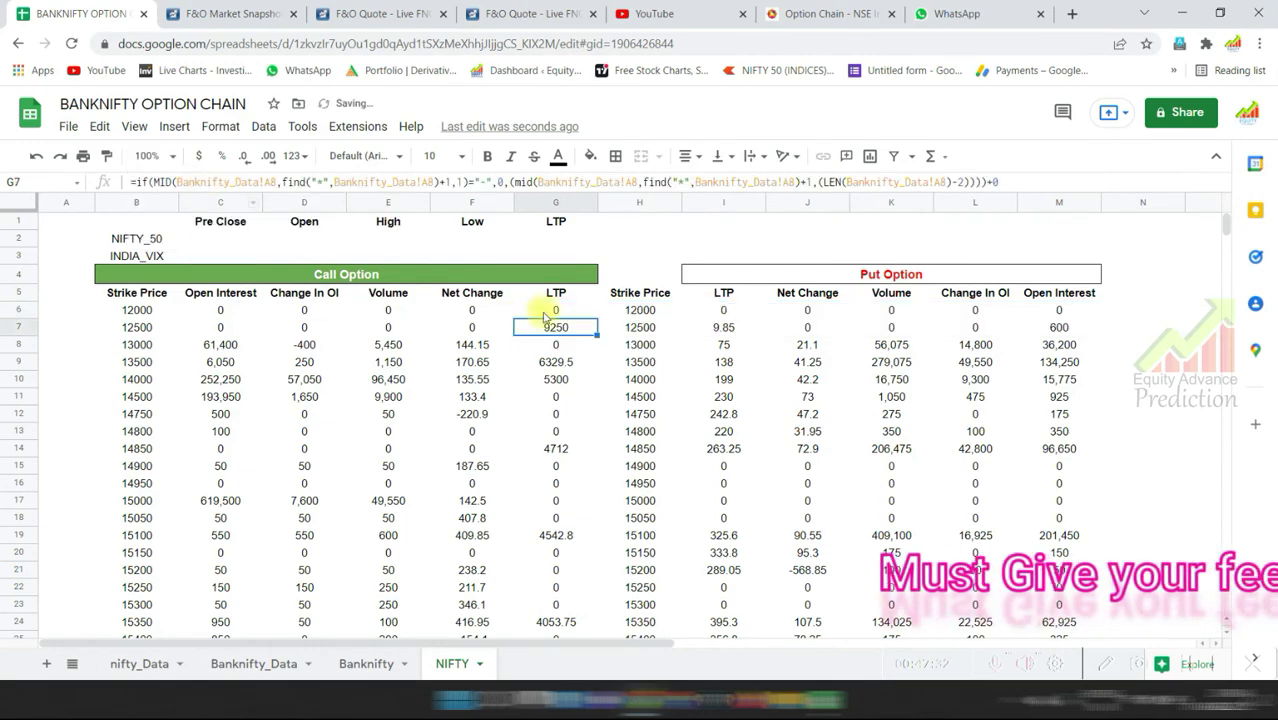
# Extend the corrected G6 formula down to G116, then move to the put-side strike cell.
pyautogui.click(545, 313)
pyautogui.scroll(-8, 594, 503)
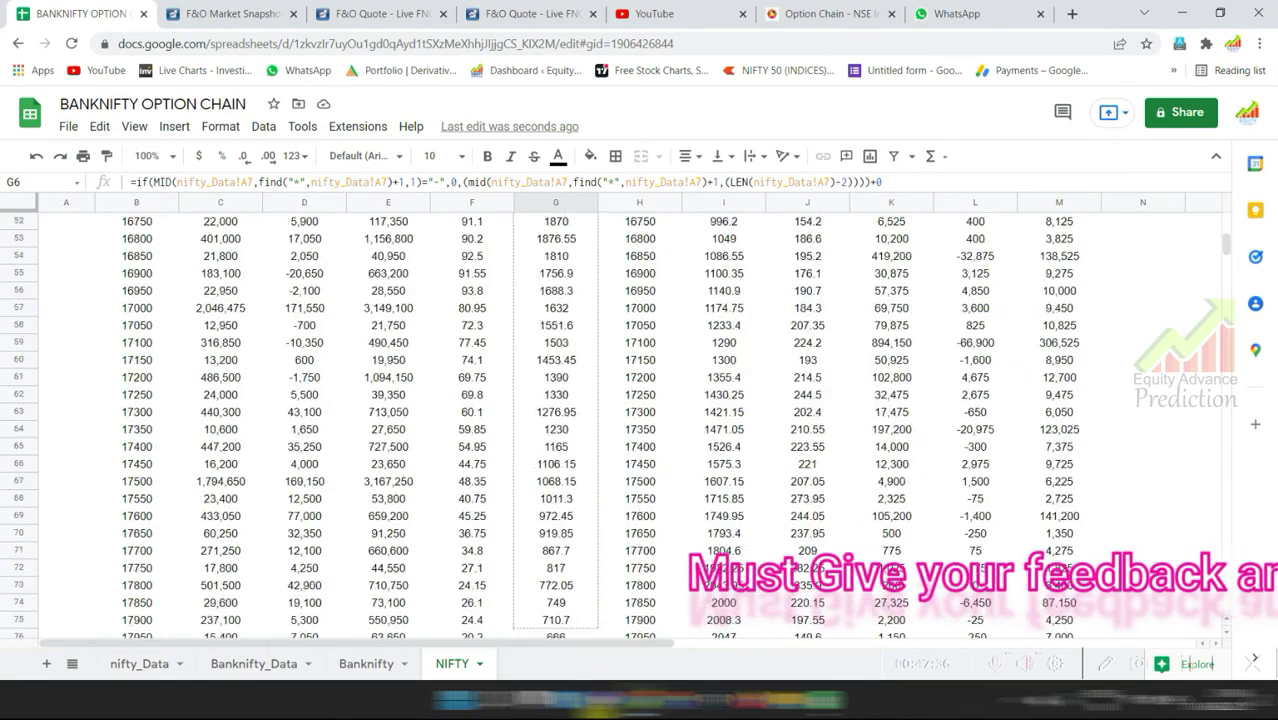
pyautogui.scroll(-12, 590, 634)
pyautogui.scroll(2, 590, 634)
pyautogui.scroll(10, 599, 405)
pyautogui.scroll(15, 599, 420)
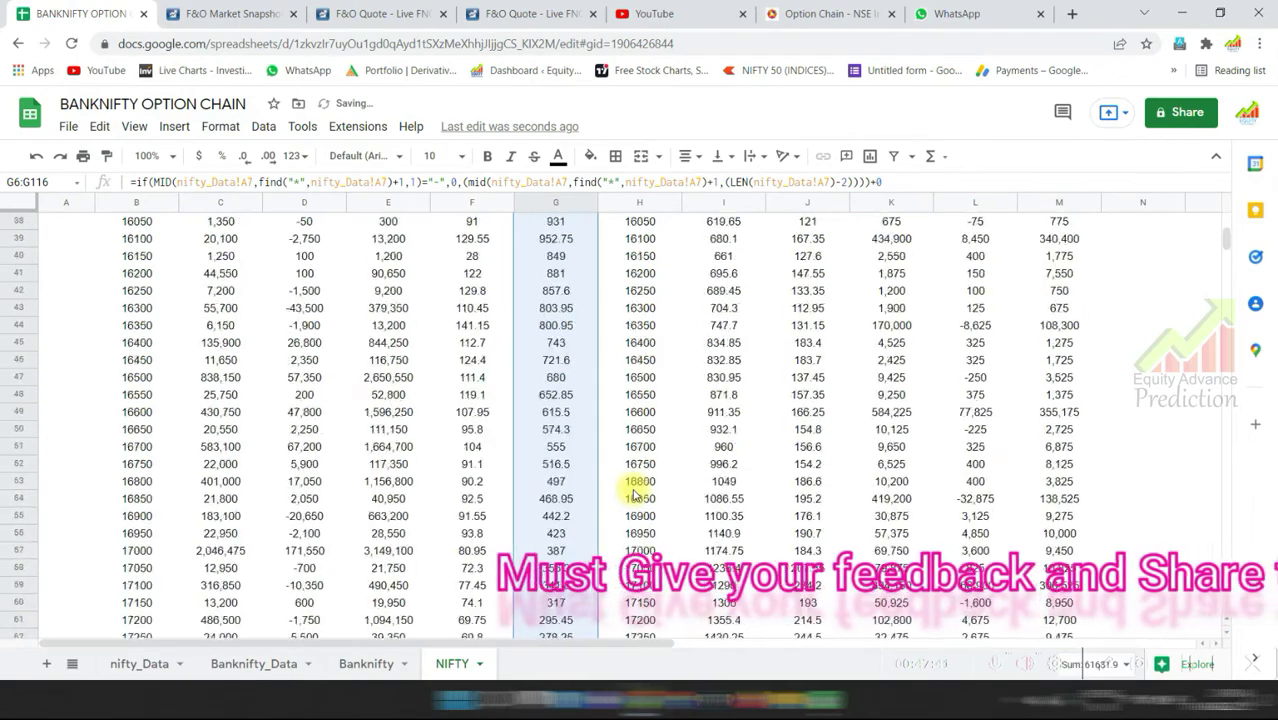
pyautogui.scroll(10, 620, 380)
pyautogui.click(636, 318)
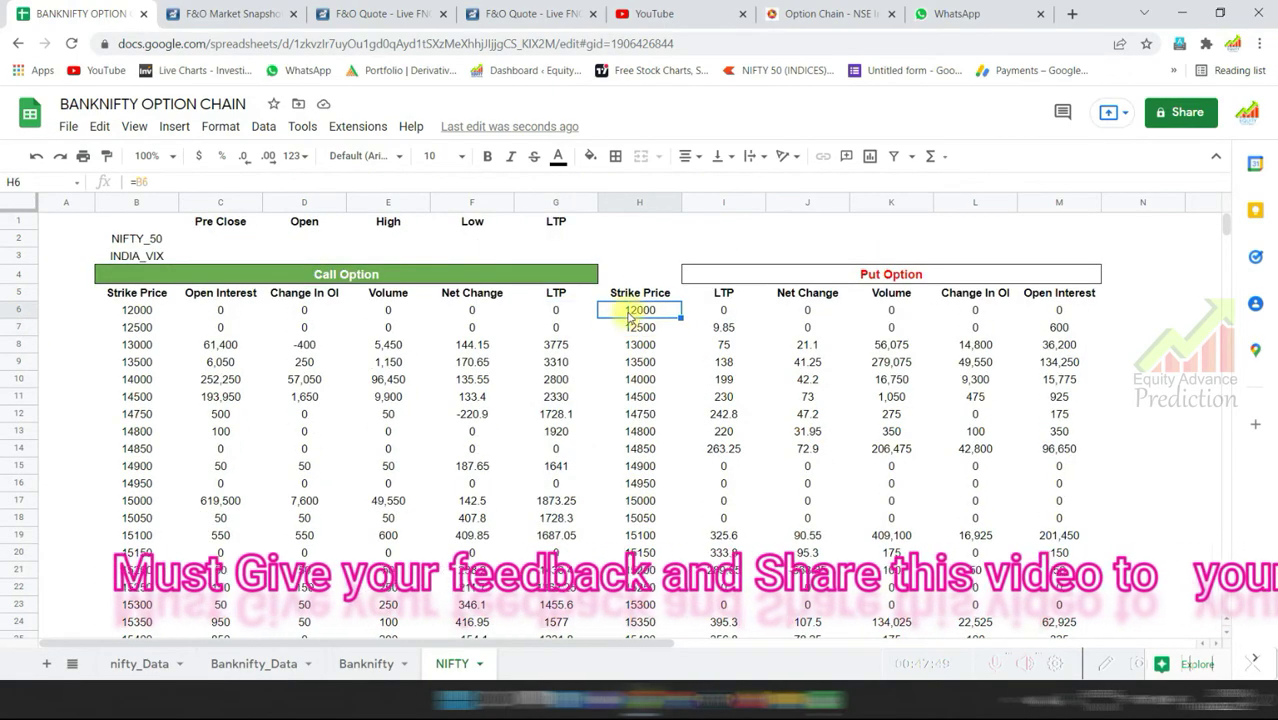
# Compare the NIFTY strike price formulas against the Banknifty sheet and check the last strike row.
pyautogui.click(130, 312)
pyautogui.click(618, 313)
pyautogui.click(366, 662)
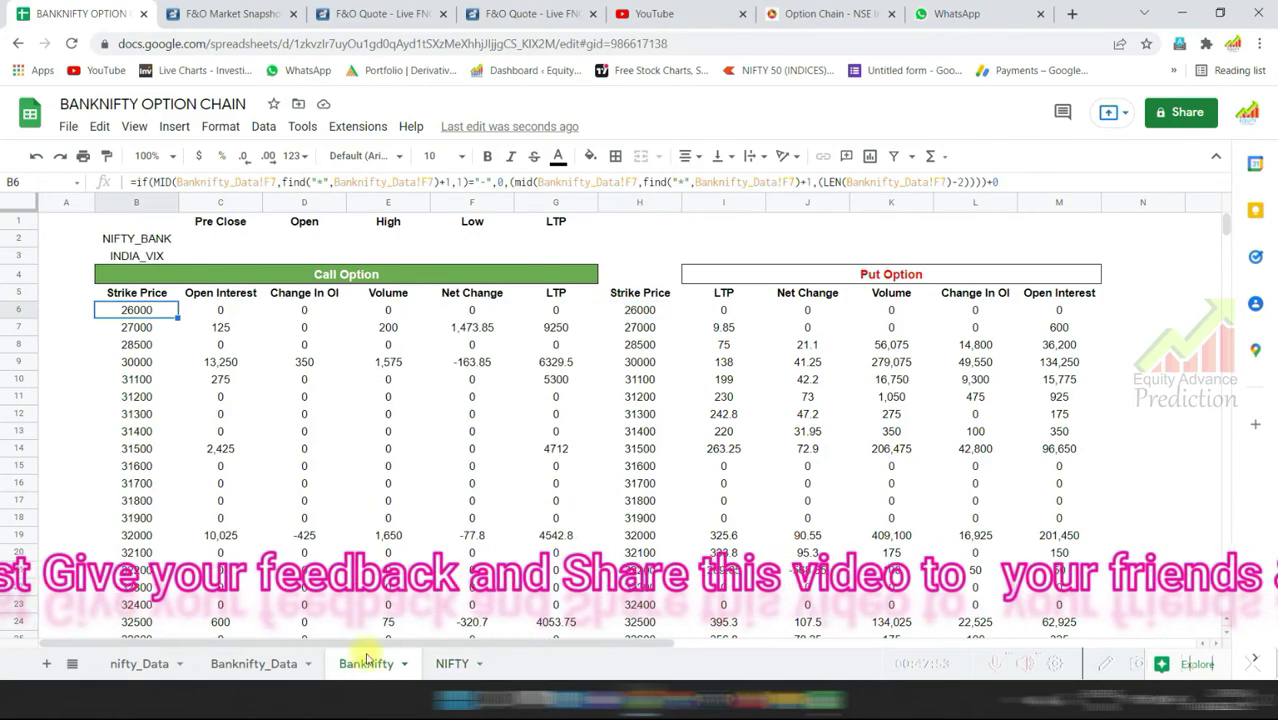
pyautogui.hotkey('ctrl', 'shift', 'pagedown')
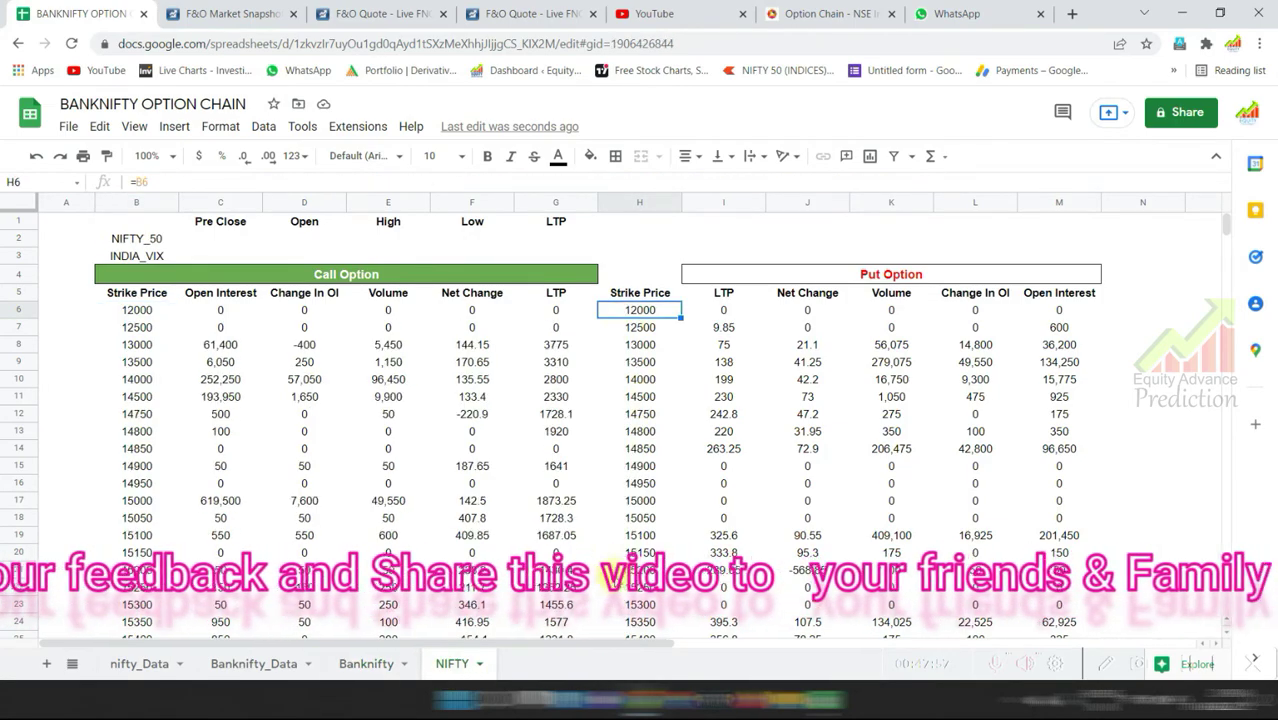
pyautogui.scroll(-15, 630, 400)
pyautogui.click(638, 360)
pyautogui.scroll(15, 635, 450)
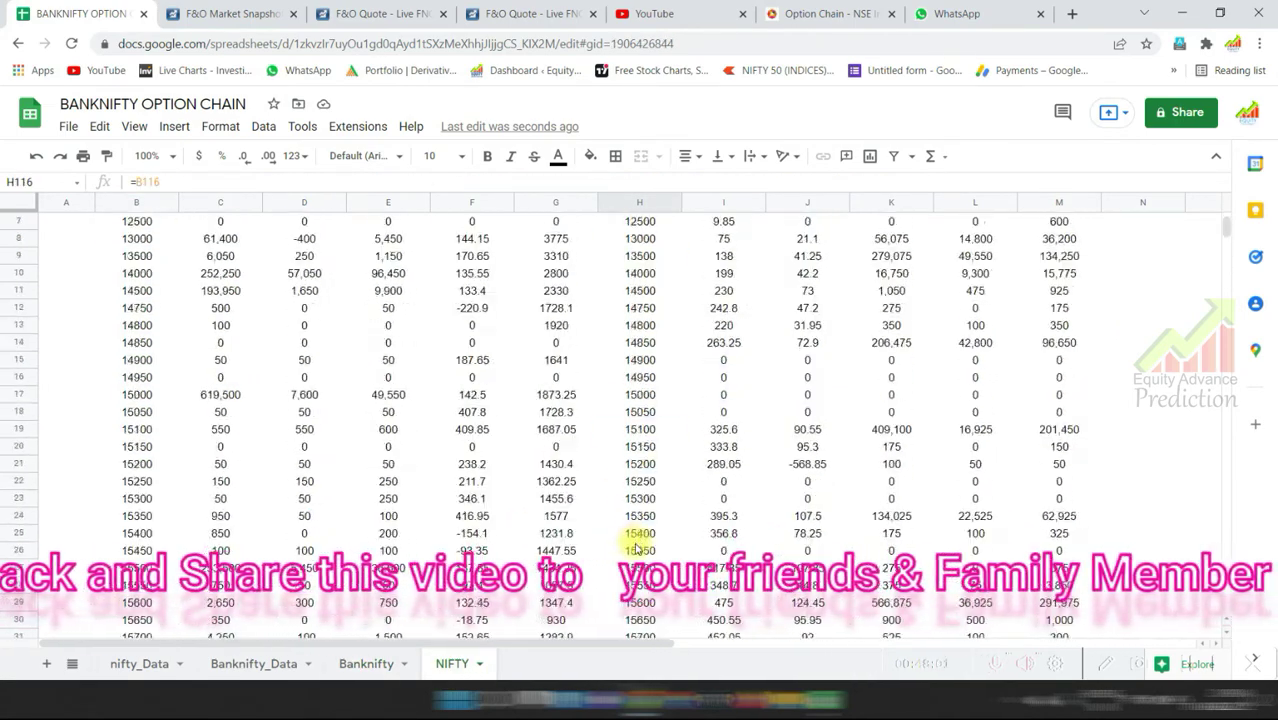
pyautogui.scroll(3, 700, 420)
# Repoint every reference in the put LTP formula (I6) to nifty_Data and fill it down to row 116.
pyautogui.click(722, 312)
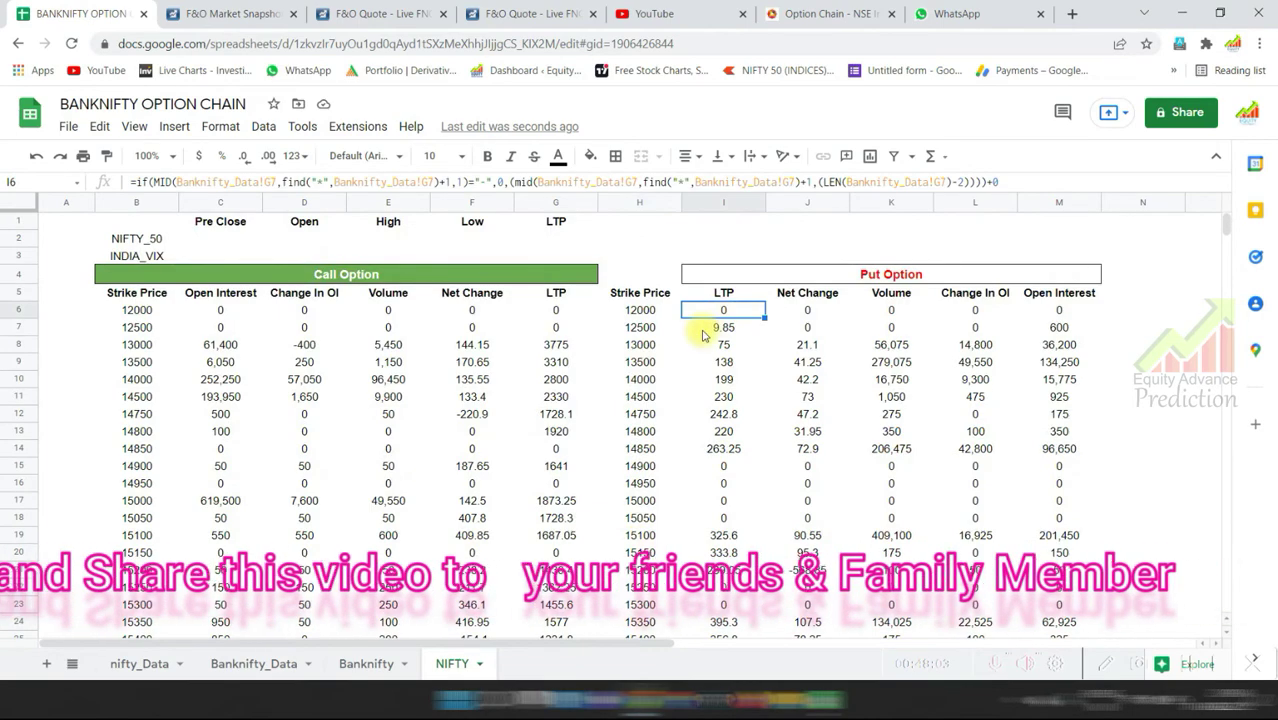
pyautogui.click(201, 182)
pyautogui.press('BackSpace')
pyautogui.press('BackSpace')
pyautogui.press('BackSpace')
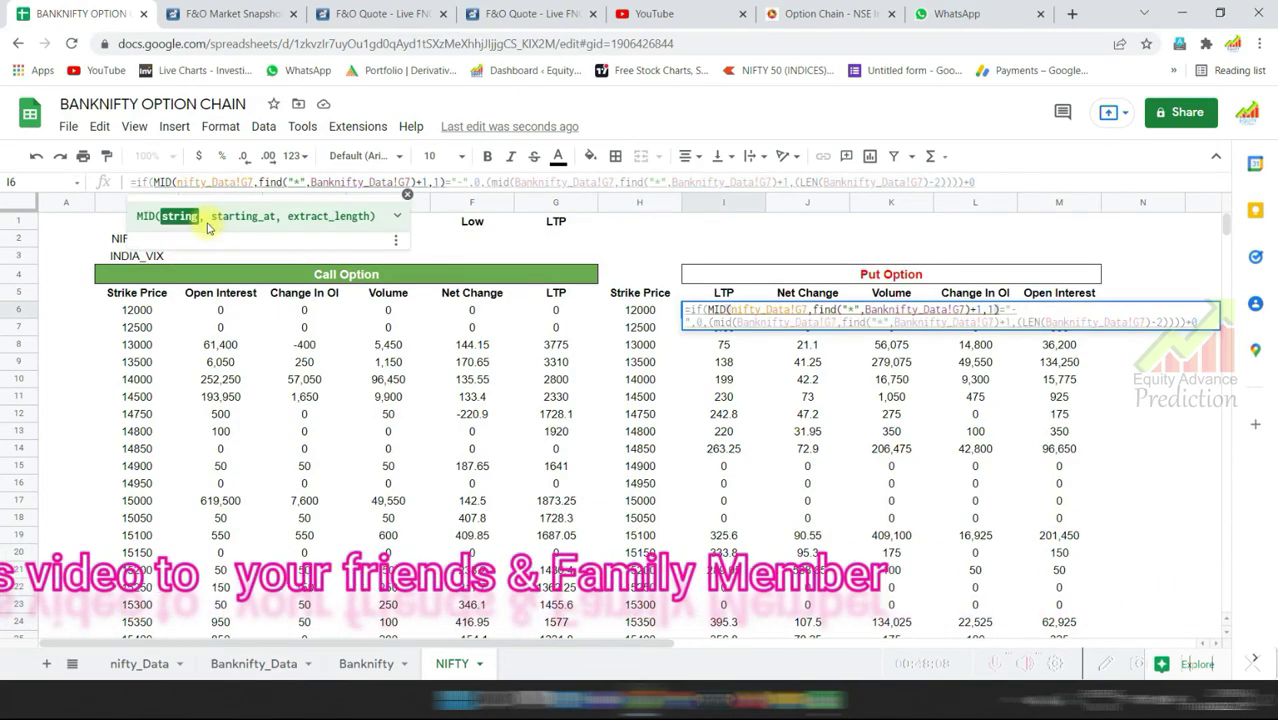
pyautogui.press('Right')
pyautogui.press('Right')
pyautogui.press('Right')
pyautogui.press('Right')
pyautogui.press('Right')
pyautogui.press('Right')
pyautogui.press('Right')
pyautogui.press('Right')
pyautogui.press('BackSpace')
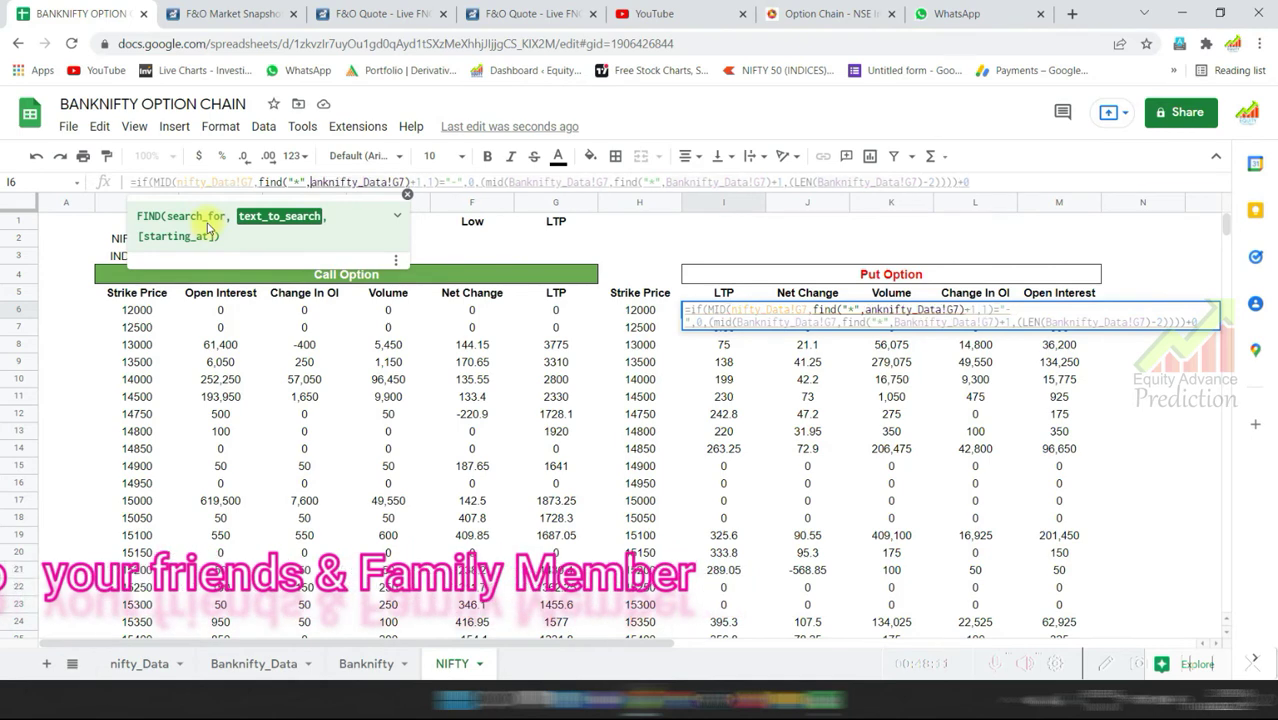
pyautogui.press('Delete')
pyautogui.press('Delete')
pyautogui.press('Delete')
pyautogui.press('Right')
pyautogui.press('Right')
pyautogui.press('Right')
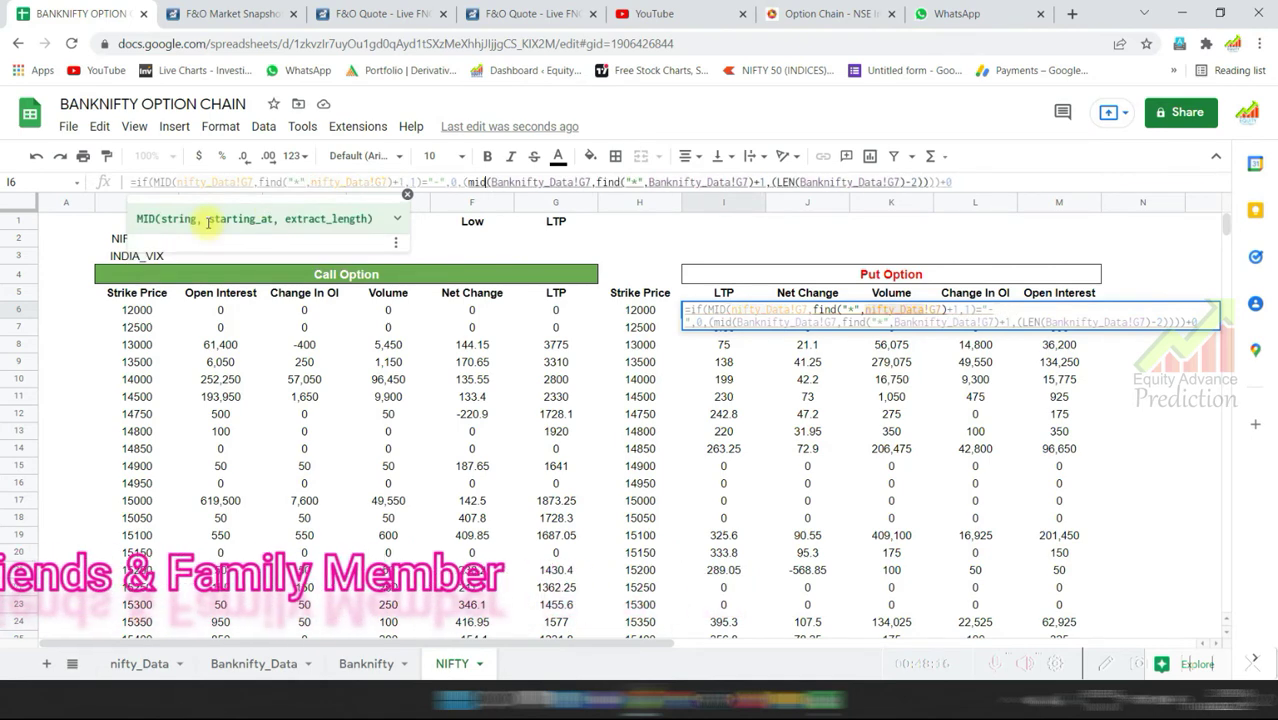
pyautogui.press('Delete')
pyautogui.press('Delete')
pyautogui.press('Delete')
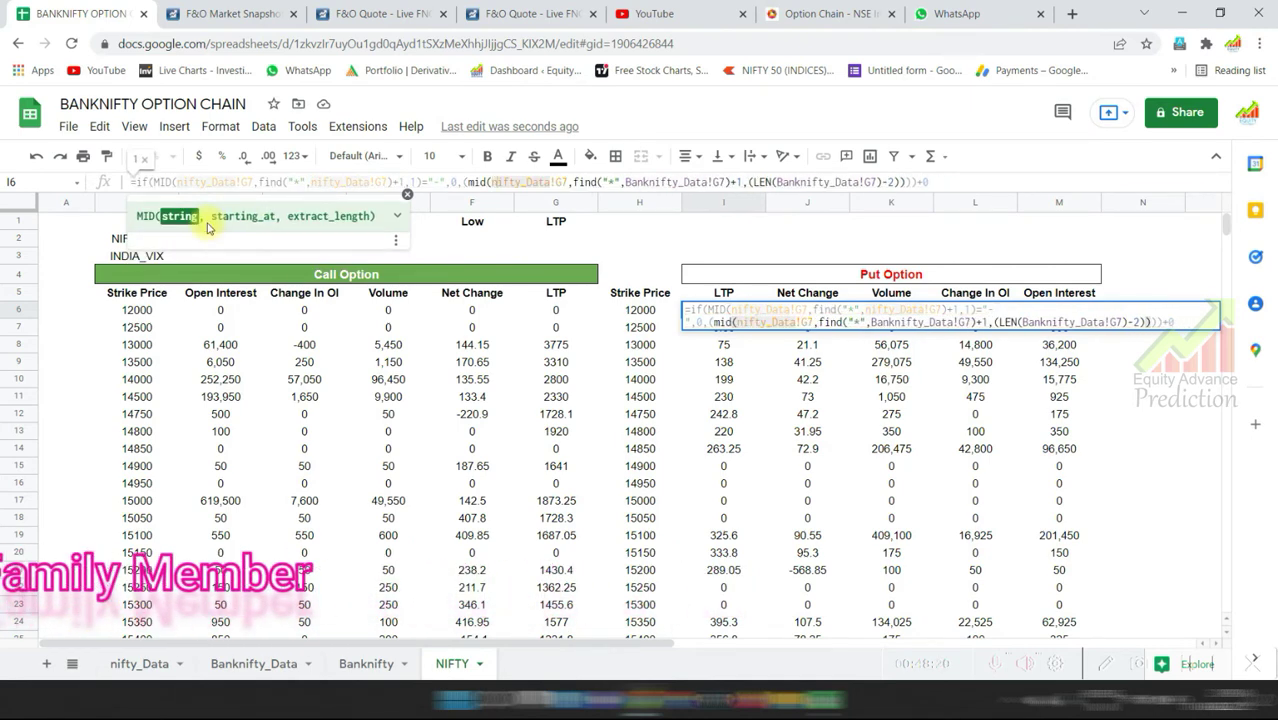
pyautogui.press('Right')
pyautogui.press('Right')
pyautogui.press('Right')
pyautogui.press('Right')
pyautogui.press('Right')
pyautogui.press('Right')
pyautogui.press('Delete')
pyautogui.press('Delete')
pyautogui.press('Delete')
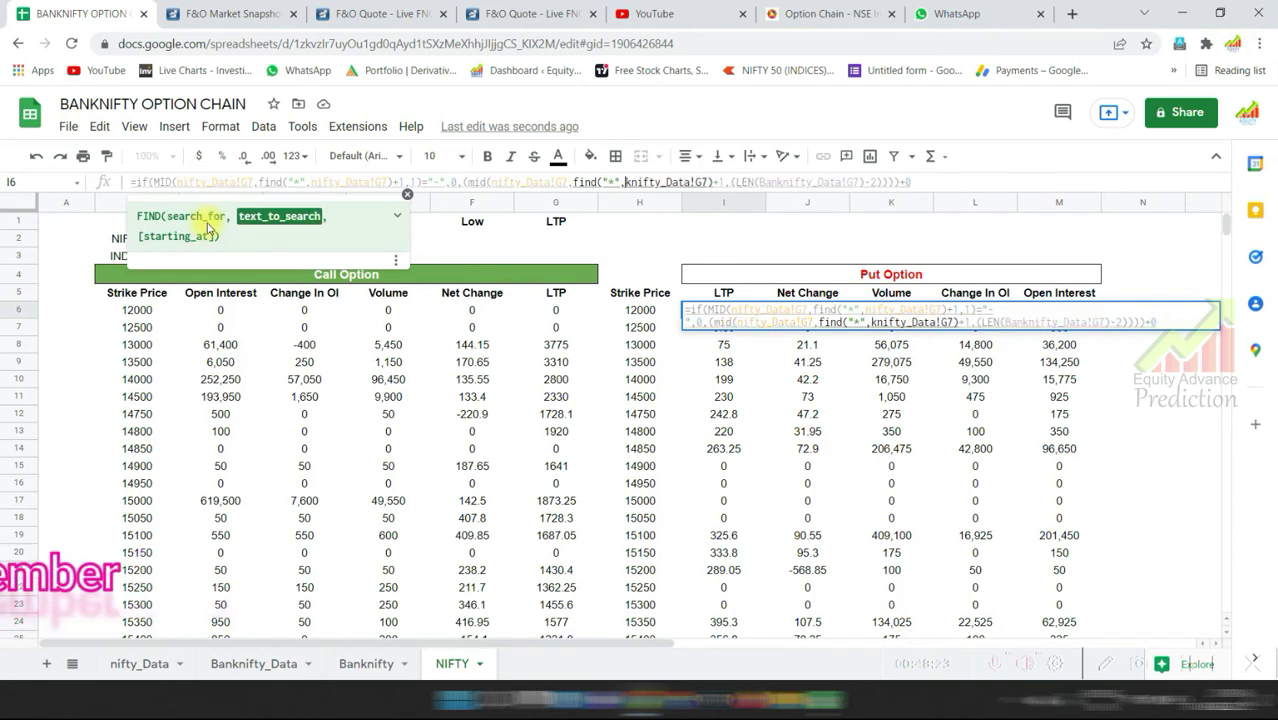
pyautogui.press('Right')
pyautogui.press('Right')
pyautogui.press('Right')
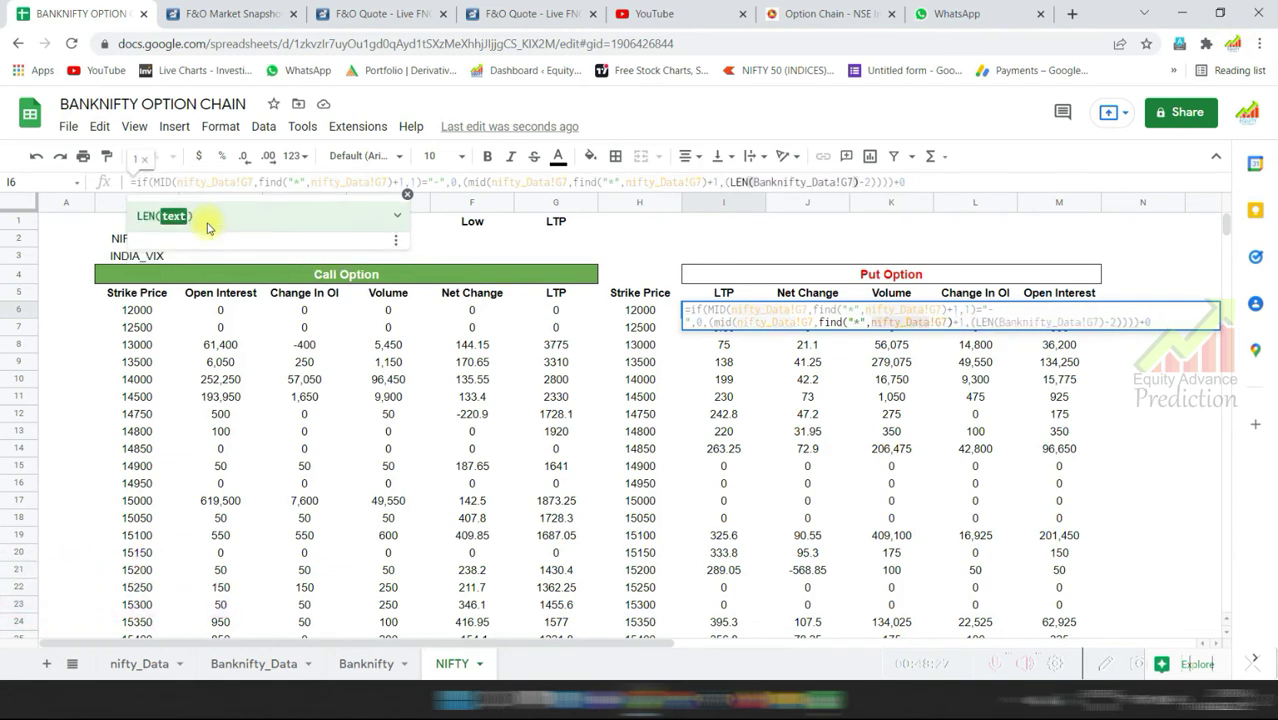
pyautogui.press('Delete')
pyautogui.press('Delete')
pyautogui.press('Delete')
pyautogui.press('Delete')
pyautogui.press('Return')
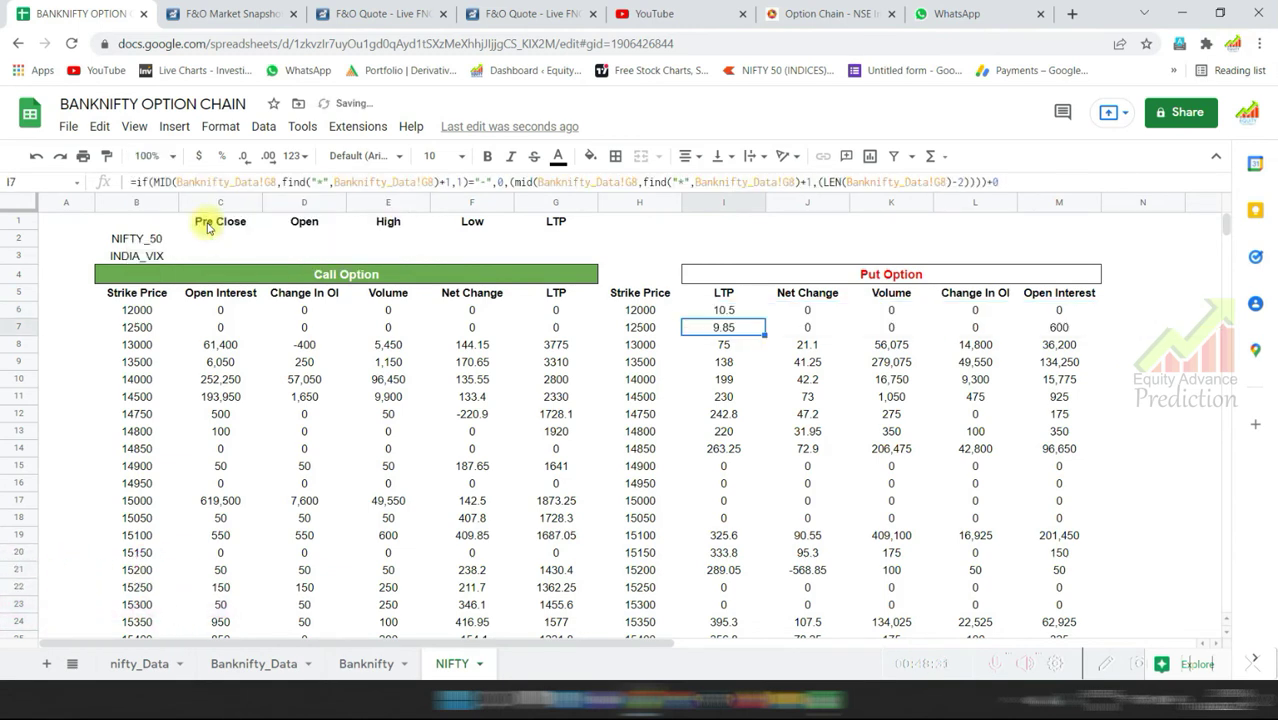
pyautogui.press('Up')
pyautogui.moveTo(766, 316)
pyautogui.mouseDown()
pyautogui.moveTo(760, 533)
pyautogui.moveTo(736, 222)
pyautogui.mouseUp()
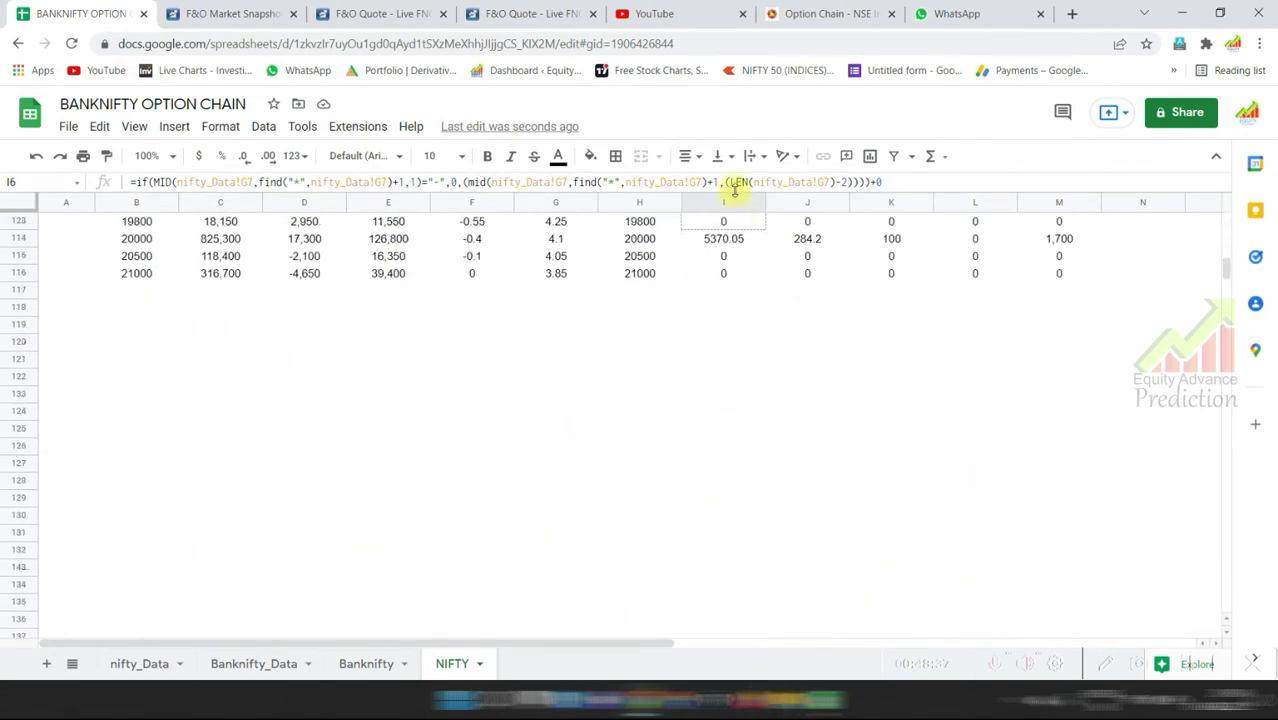
pyautogui.scroll(20, 728, 400)
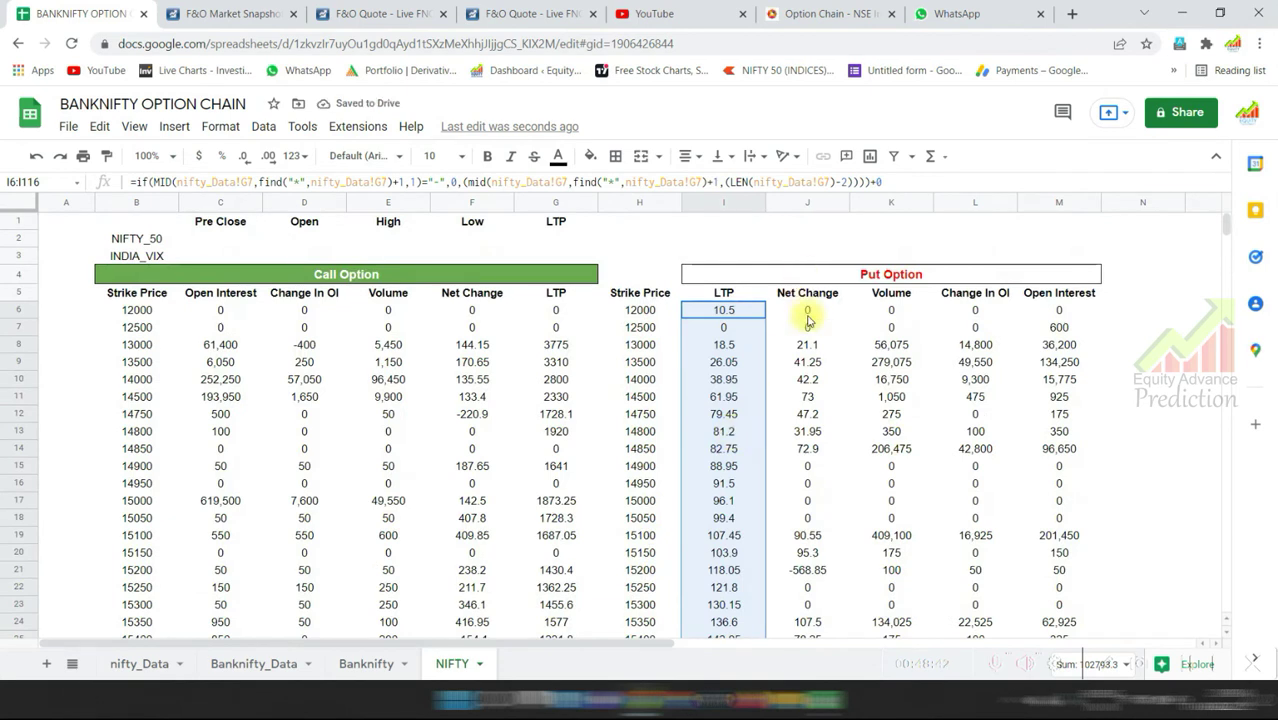
# Repoint the put Net Change formula in J6 to nifty_Data and copy it down the column.
pyautogui.click(808, 313)
pyautogui.click(180, 182)
pyautogui.press('BackSpace')
pyautogui.press('BackSpace')
pyautogui.press('BackSpace')
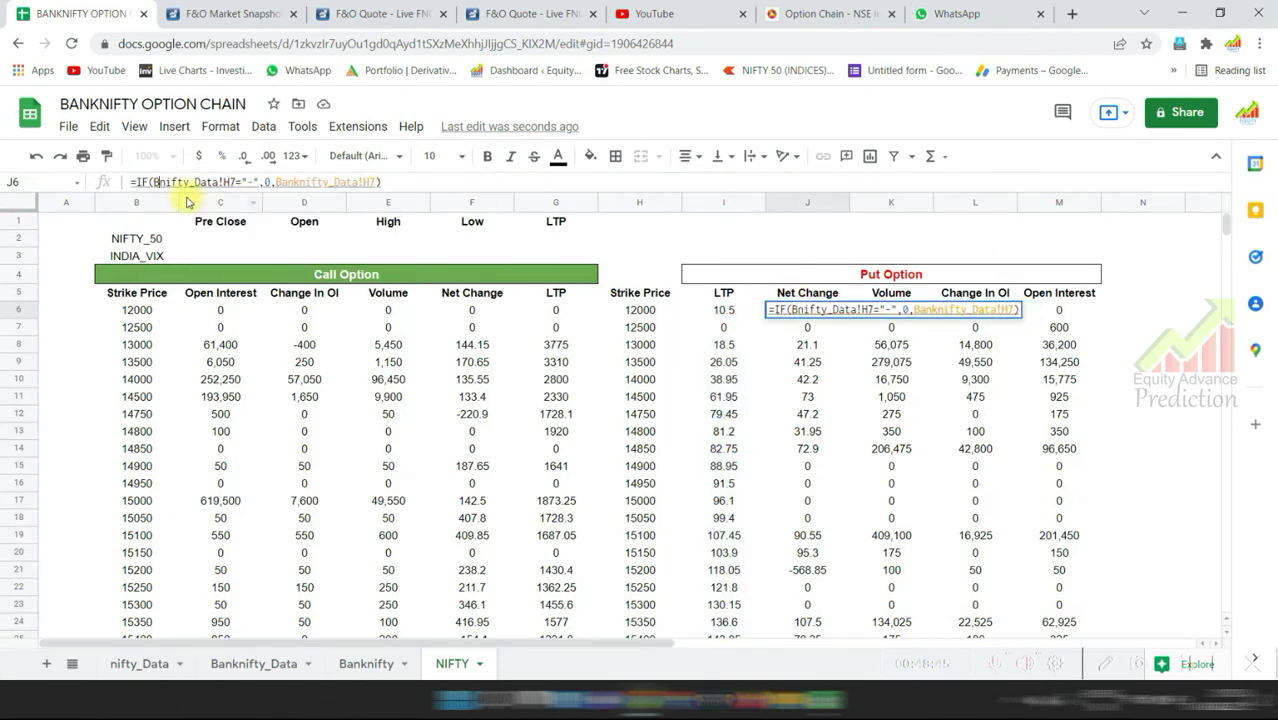
pyautogui.press('Right')
pyautogui.press('Right')
pyautogui.press('Right')
pyautogui.press('Right')
pyautogui.press('Right')
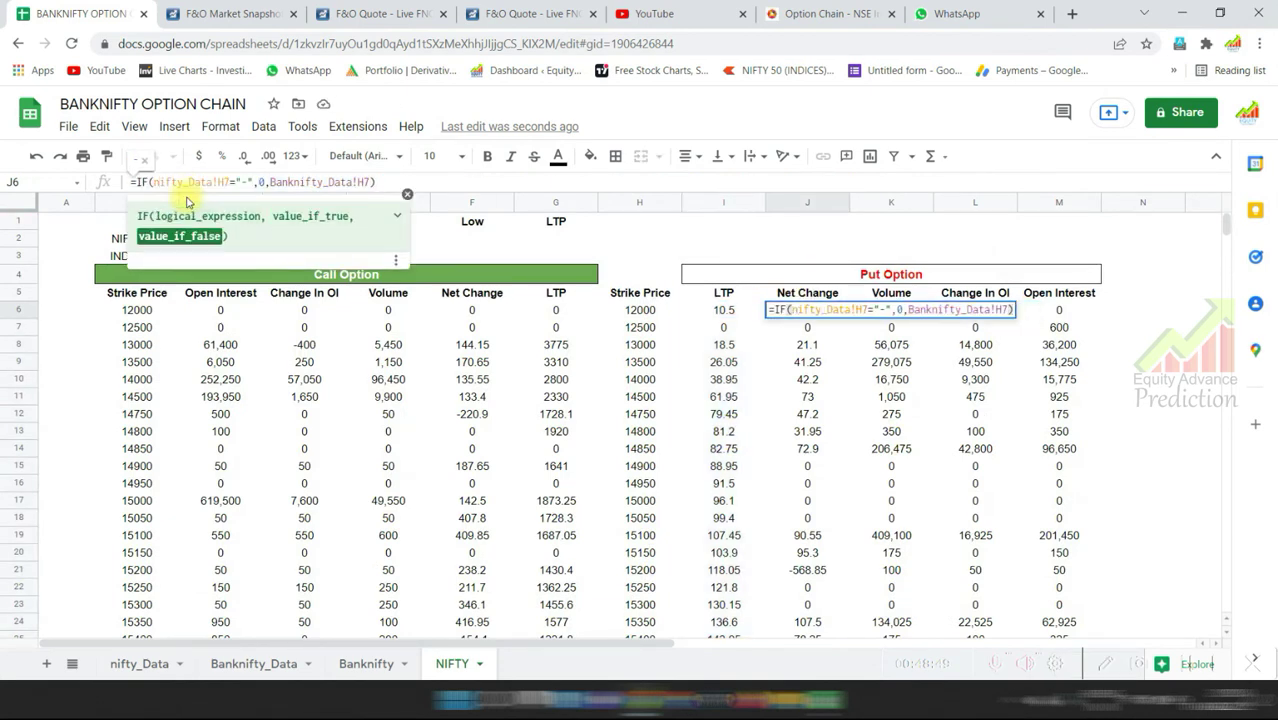
pyautogui.press('Delete')
pyautogui.press('Delete')
pyautogui.press('Delete')
pyautogui.press('Delete')
pyautogui.press('Return')
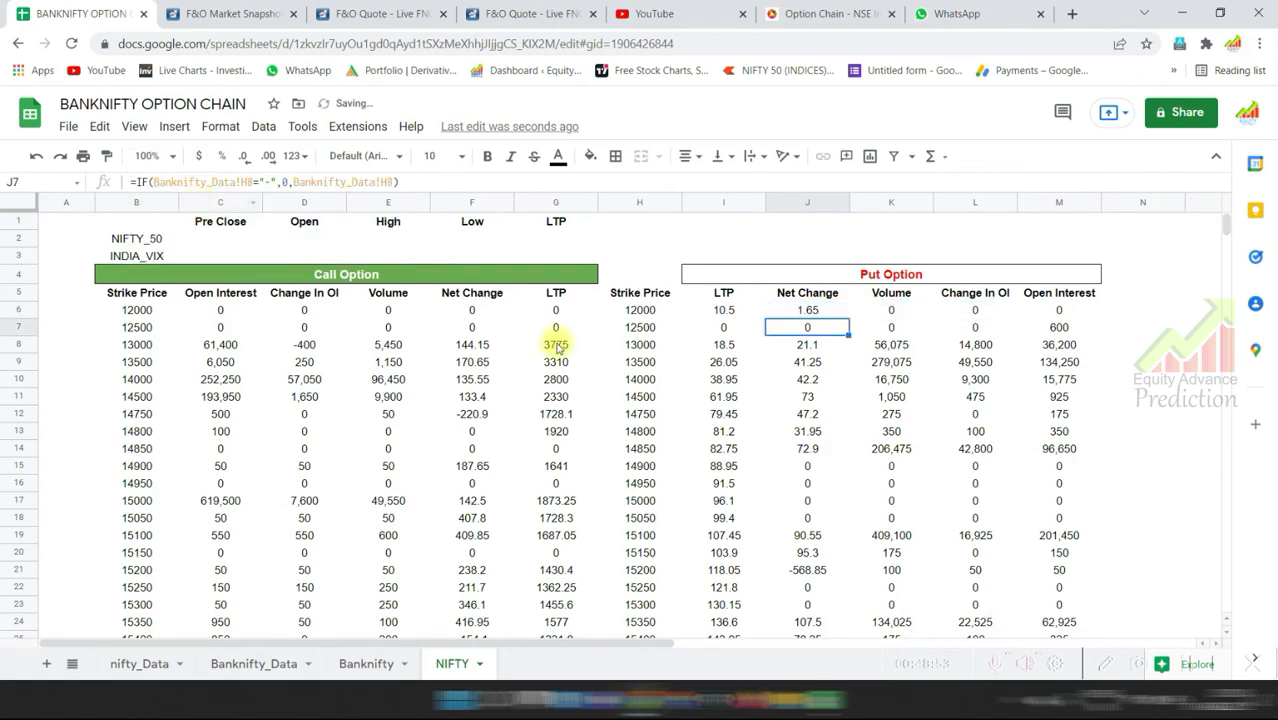
pyautogui.click(803, 311)
pyautogui.moveTo(848, 314)
pyautogui.mouseDown()
pyautogui.moveTo(827, 201)
pyautogui.moveTo(827, 342)
pyautogui.mouseUp()
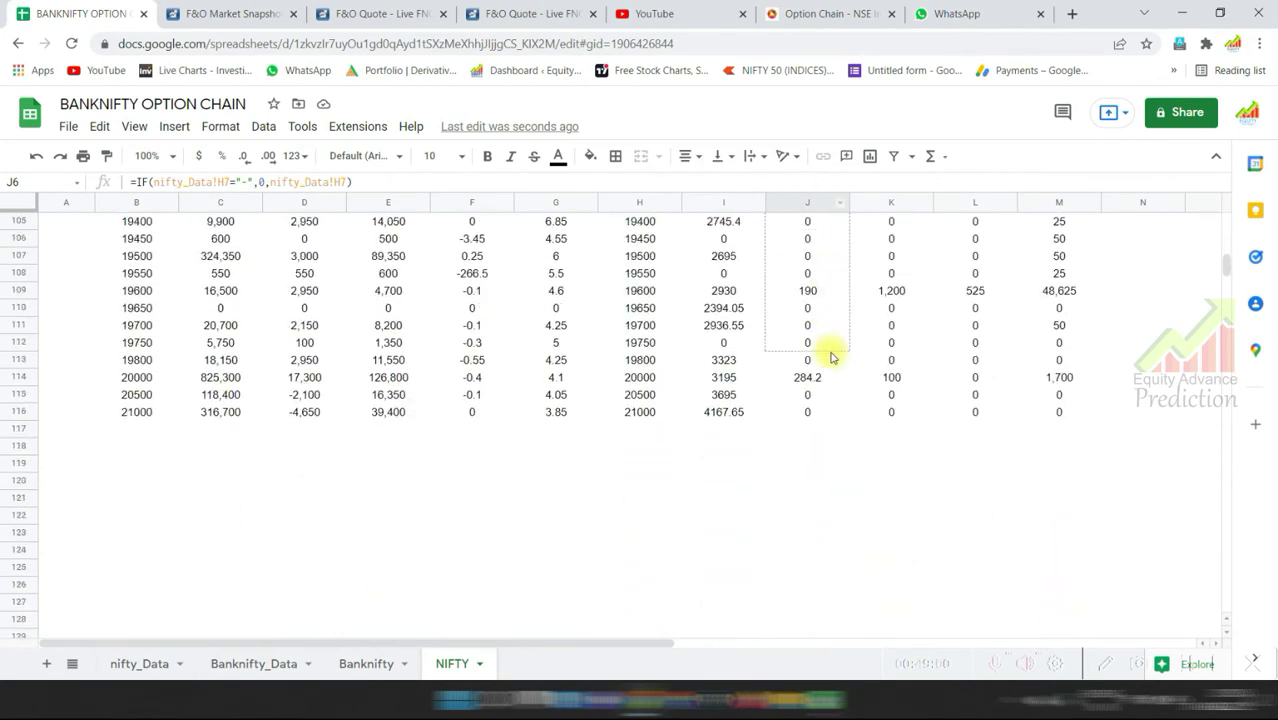
pyautogui.scroll(15, 845, 525)
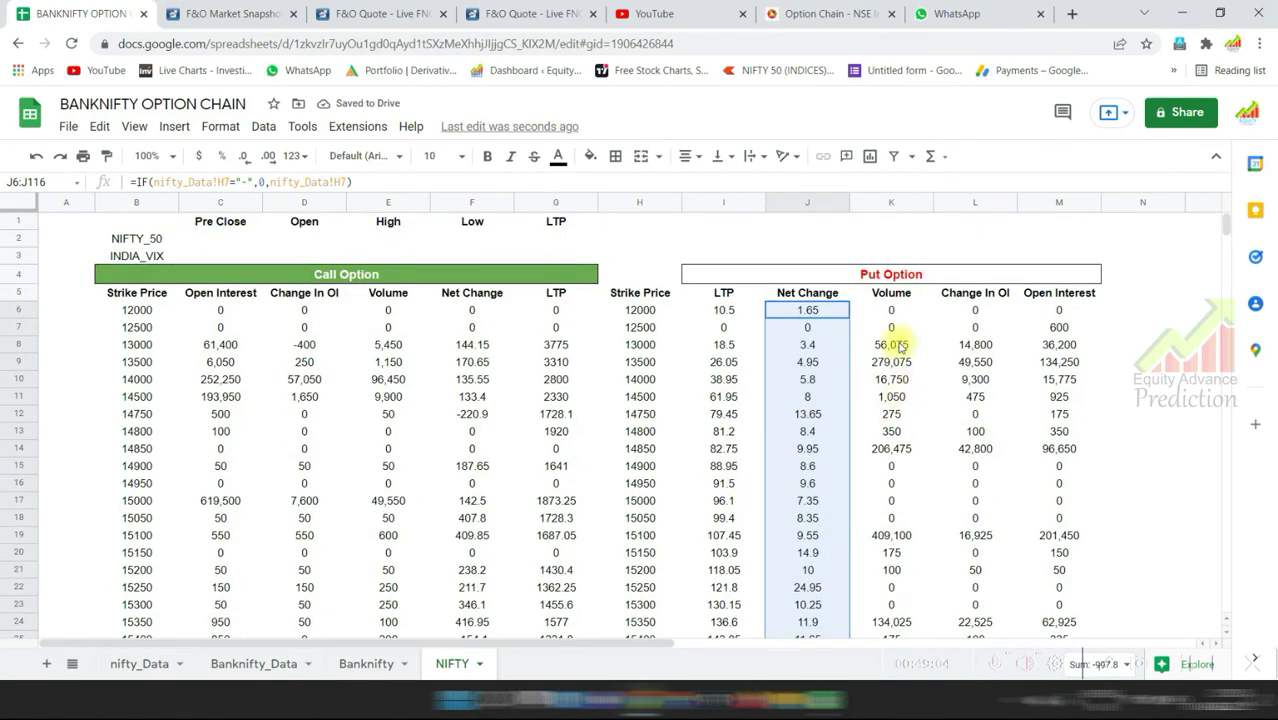
# Repoint both references in the put Volume formula K6 to nifty_Data and fill it to row 116.
pyautogui.click(893, 311)
pyautogui.click(183, 182)
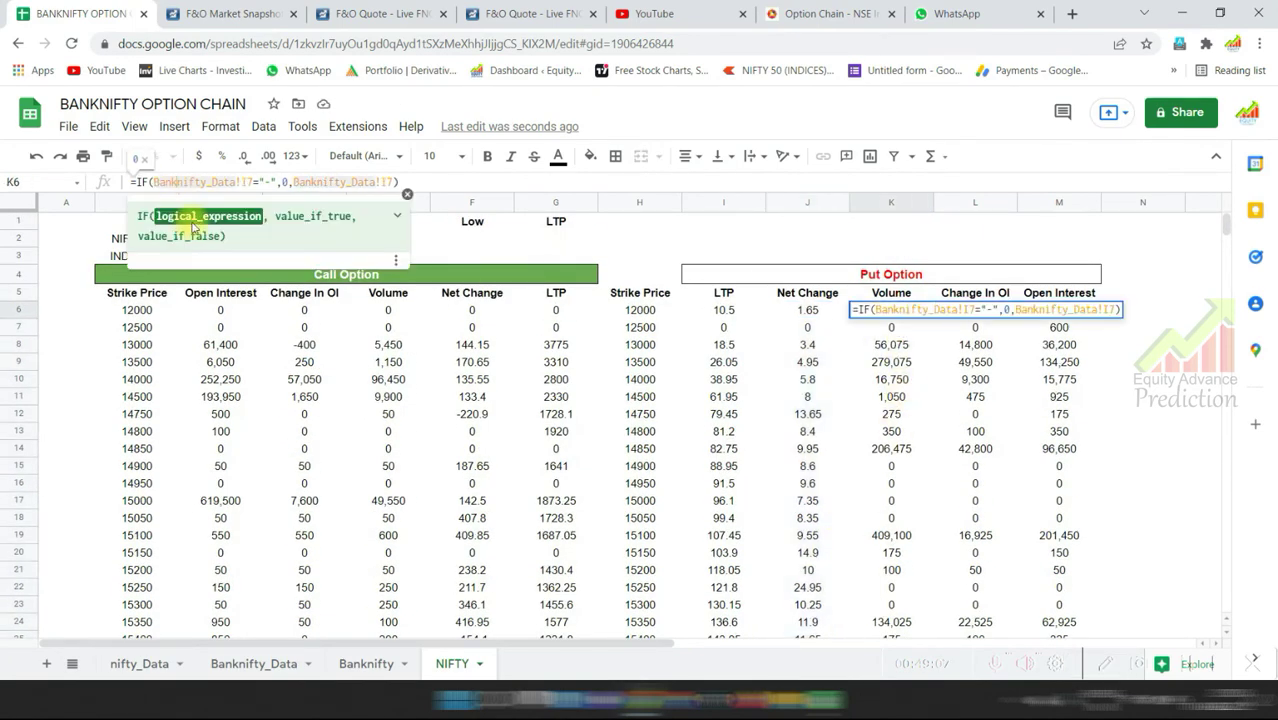
pyautogui.press('BackSpace')
pyautogui.press('BackSpace')
pyautogui.press('BackSpace')
pyautogui.press('Right')
pyautogui.press('Right')
pyautogui.press('Right')
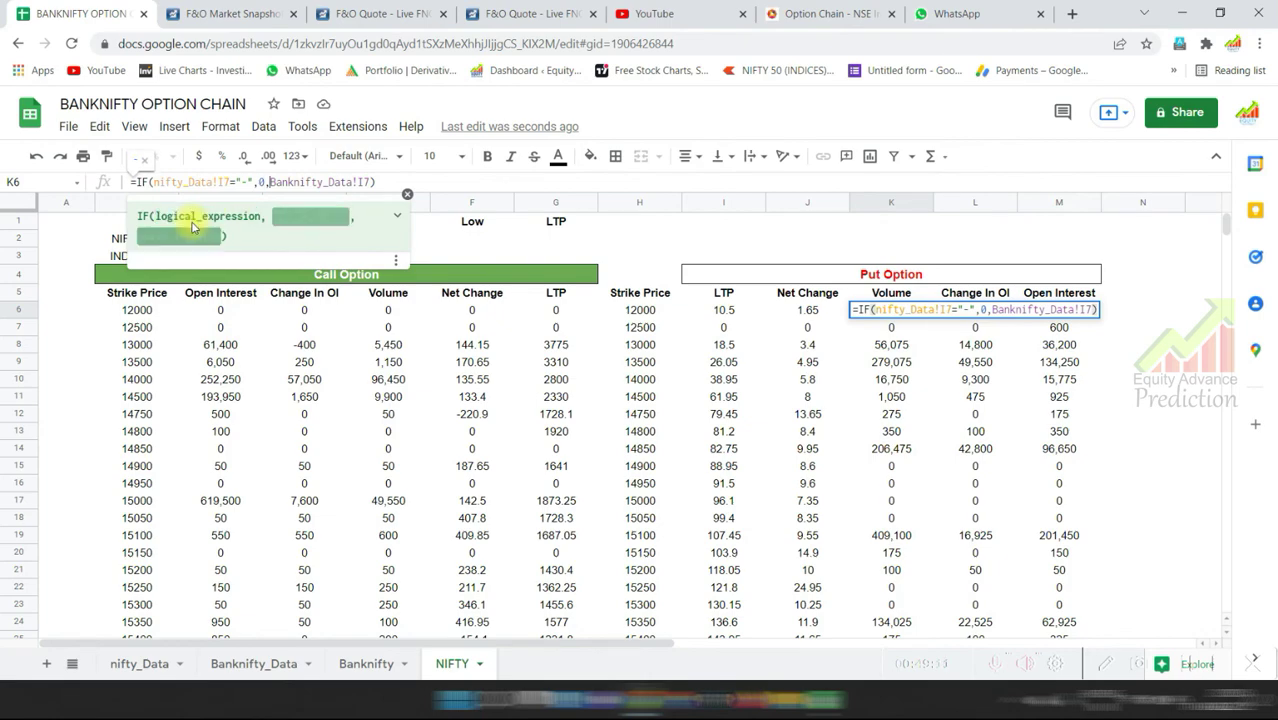
pyautogui.press('BackSpace')
pyautogui.press('BackSpace')
pyautogui.press('BackSpace')
pyautogui.press('Return')
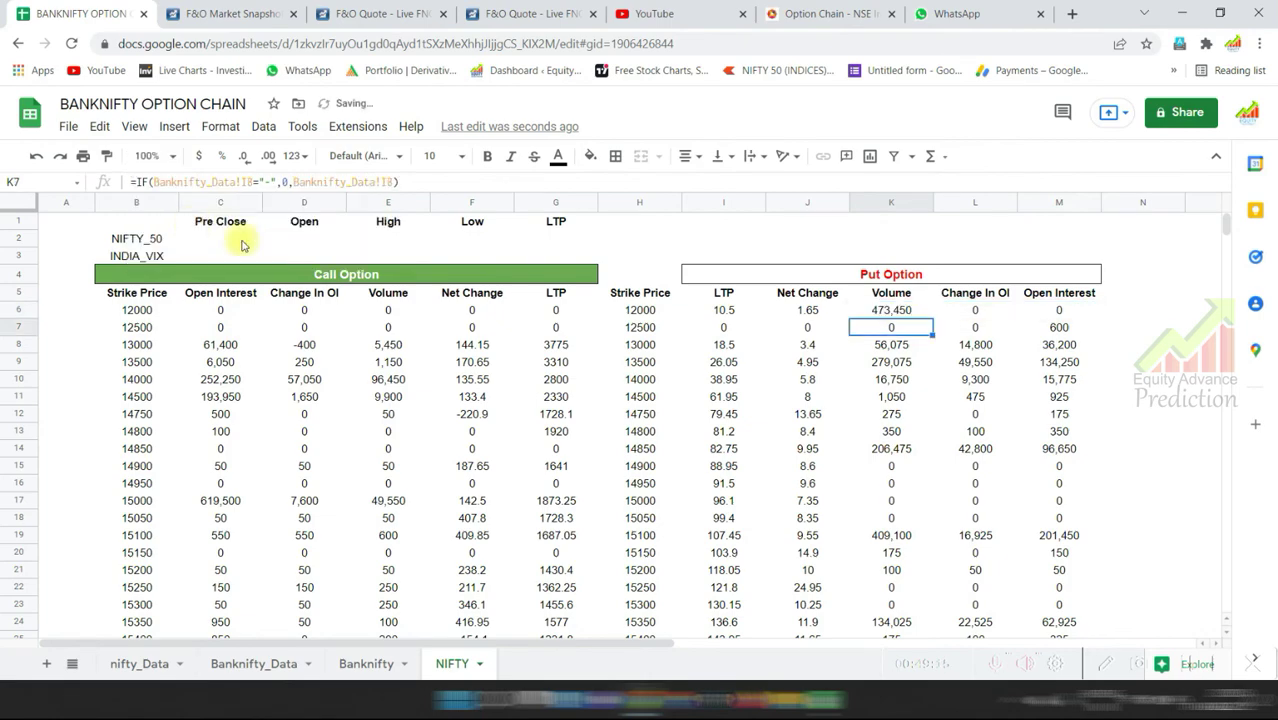
pyautogui.press('Up')
pyautogui.moveTo(931, 319)
pyautogui.mouseDown()
pyautogui.moveTo(903, 181)
pyautogui.moveTo(899, 391)
pyautogui.mouseUp()
pyautogui.scroll(20, 893, 460)
# Repoint the put Change In OI formula in L6 to nifty_Data and fill it down to row 116.
pyautogui.click(975, 310)
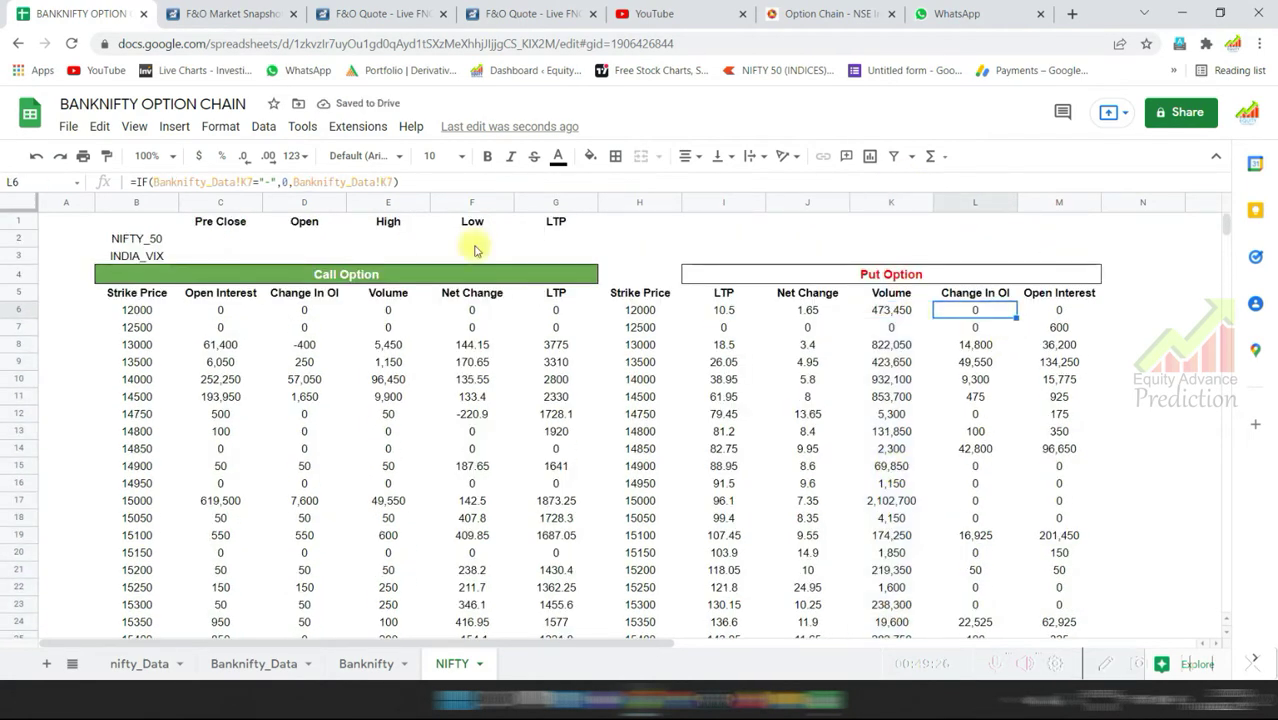
pyautogui.click(256, 182)
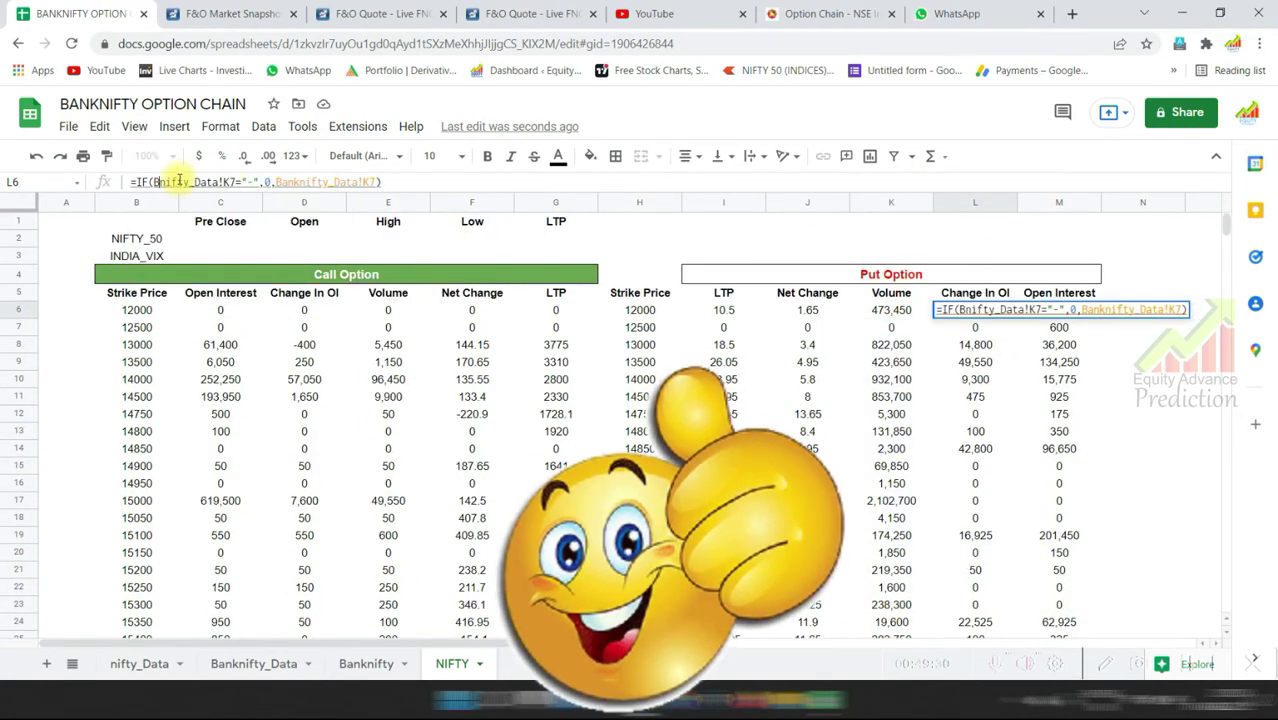
pyautogui.press('BackSpace')
pyautogui.press('BackSpace')
pyautogui.press('BackSpace')
pyautogui.press('Right')
pyautogui.press('Right')
pyautogui.press('Right')
pyautogui.press('Right')
pyautogui.press('Right')
pyautogui.press('Right')
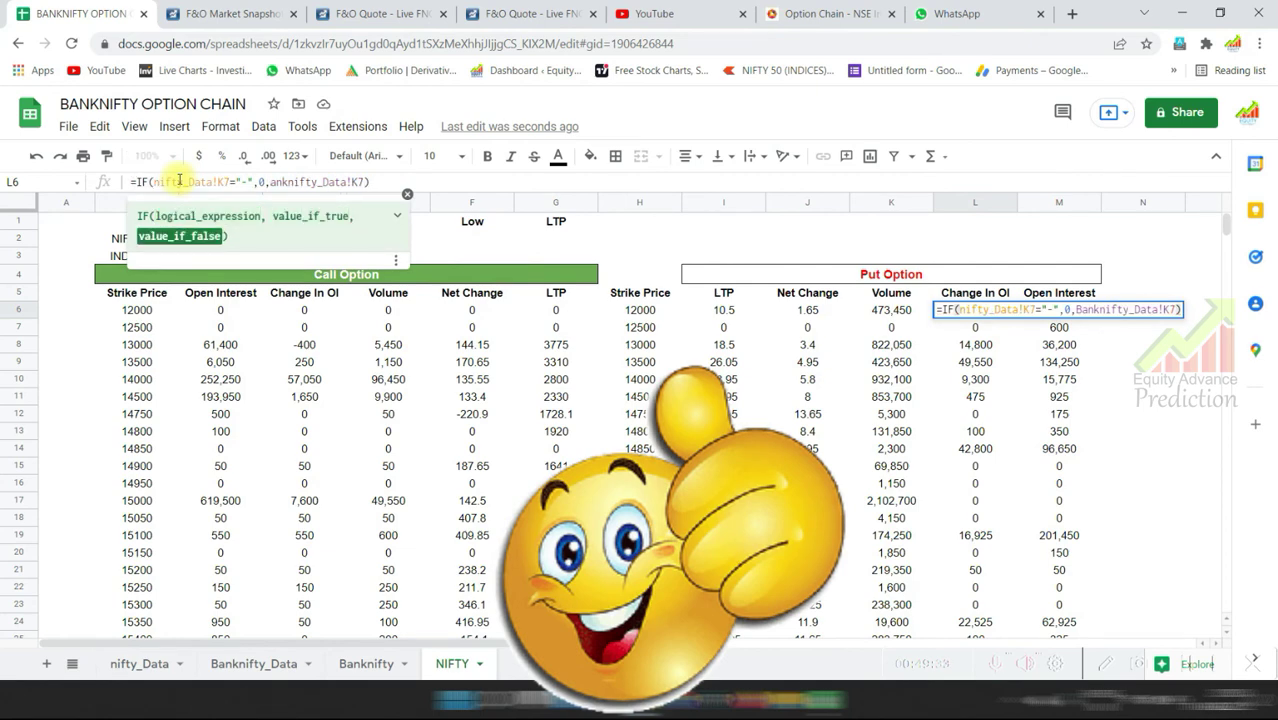
pyautogui.press('BackSpace')
pyautogui.press('BackSpace')
pyautogui.press('BackSpace')
pyautogui.press('Return')
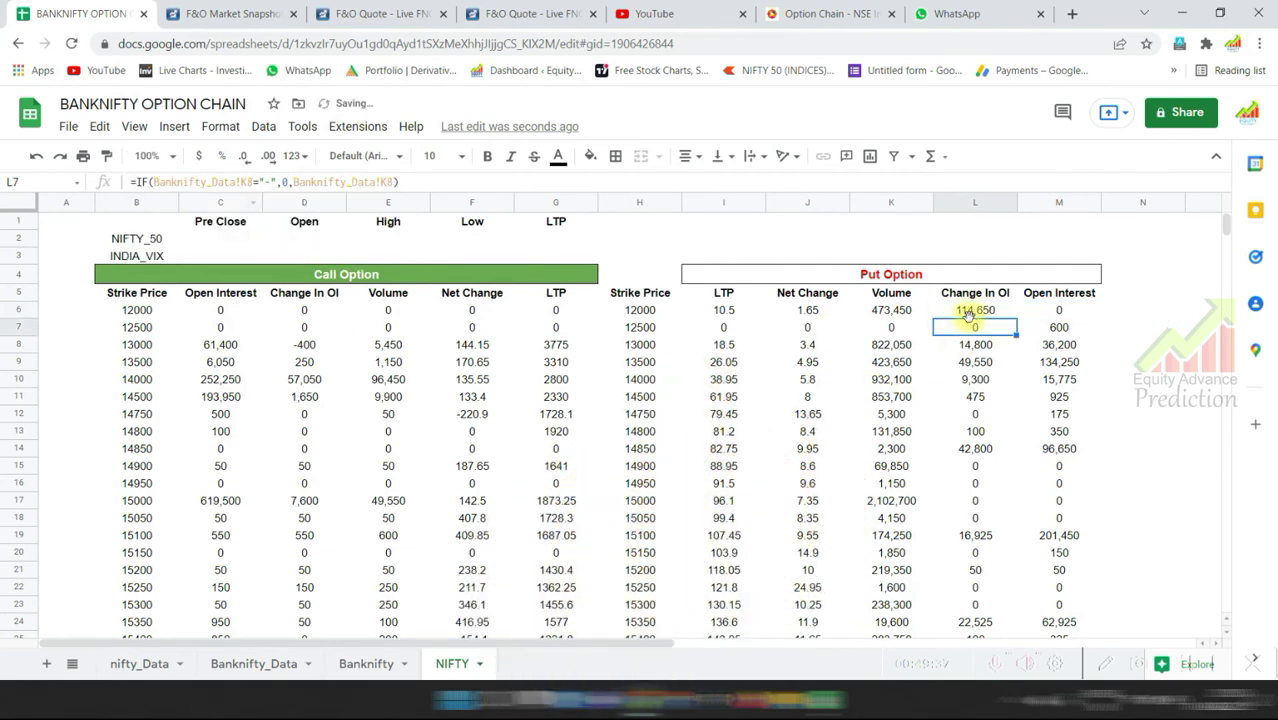
pyautogui.click(968, 312)
pyautogui.moveTo(1017, 365)
pyautogui.mouseDown()
pyautogui.moveTo(995, 367)
pyautogui.moveTo(975, 290)
pyautogui.mouseUp()
pyautogui.scroll(20, 1000, 300)
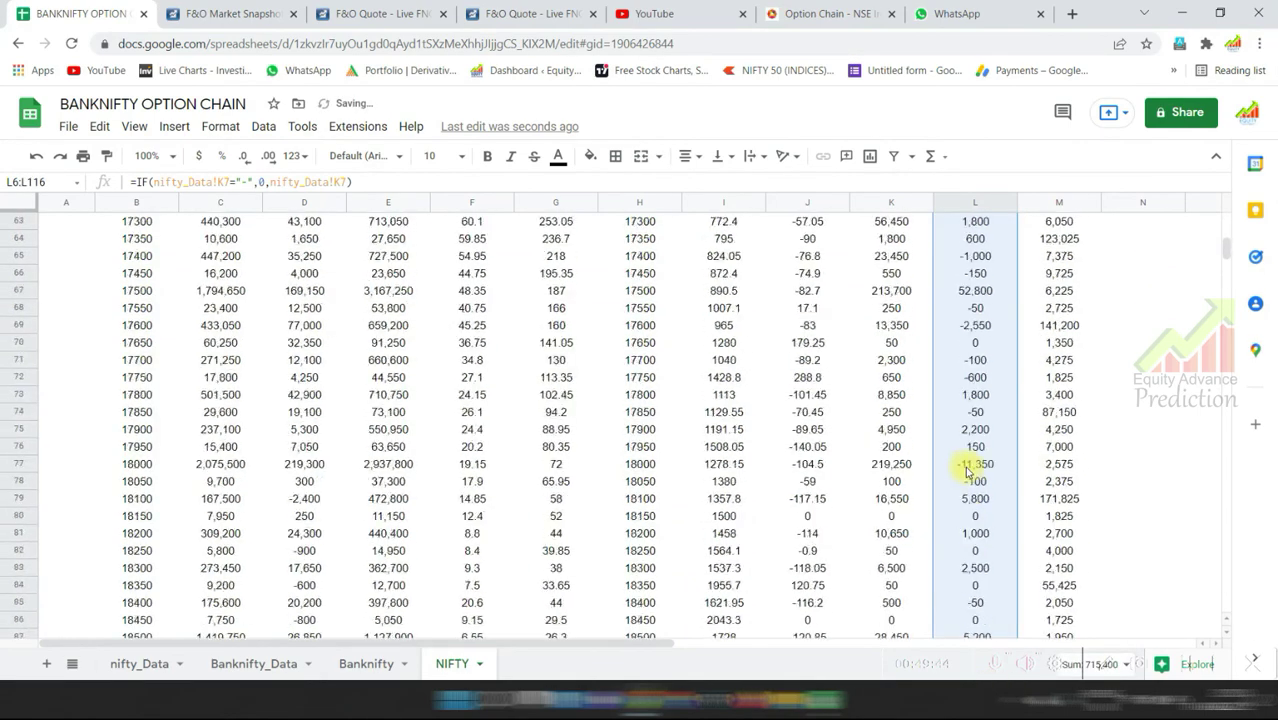
# Repoint the put Open Interest formula in M6 to nifty_Data and fill it down to row 116.
pyautogui.click(1053, 311)
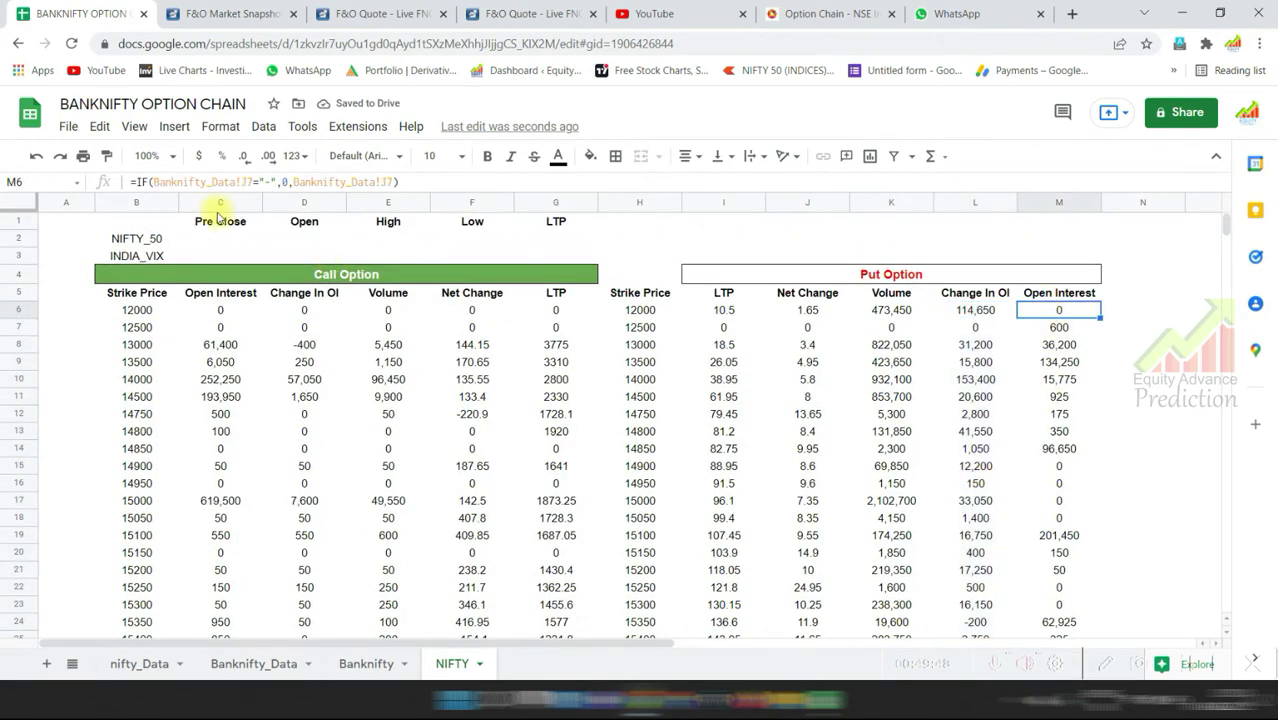
pyautogui.click(177, 181)
pyautogui.press('BackSpace')
pyautogui.press('BackSpace')
pyautogui.press('BackSpace')
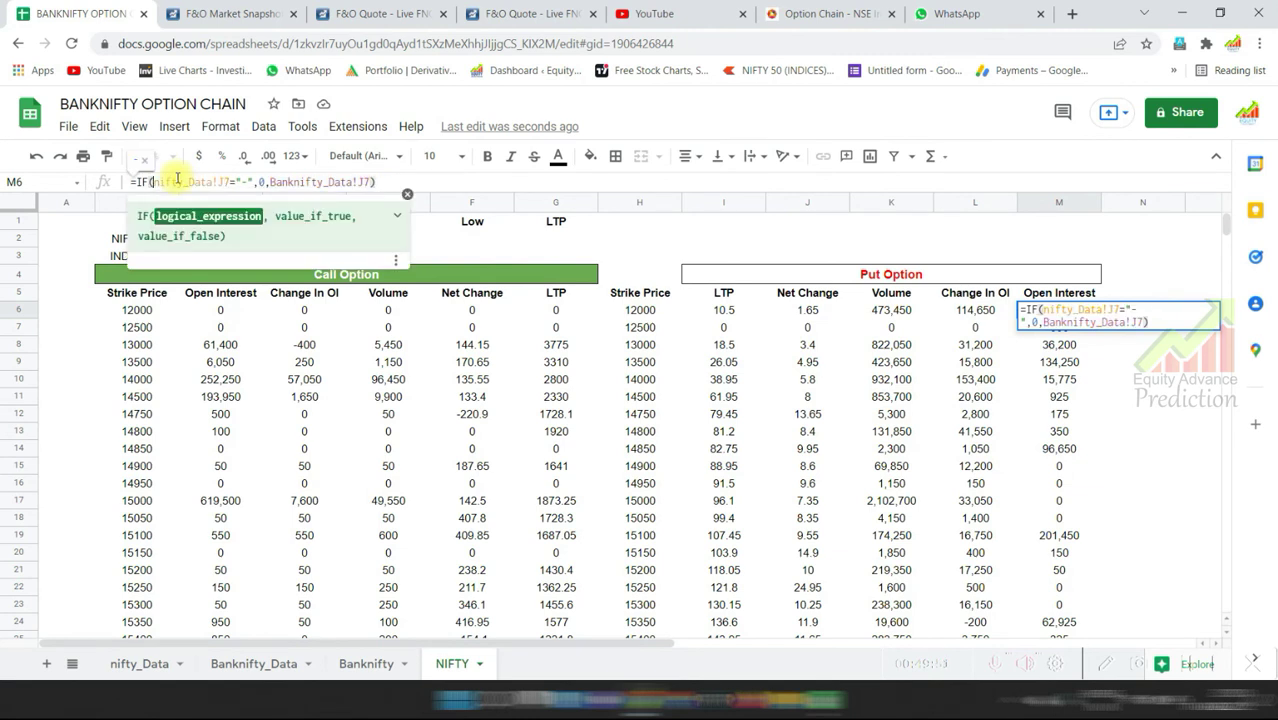
pyautogui.press('Right')
pyautogui.press('Right')
pyautogui.press('Right')
pyautogui.press('BackSpace')
pyautogui.press('BackSpace')
pyautogui.press('BackSpace')
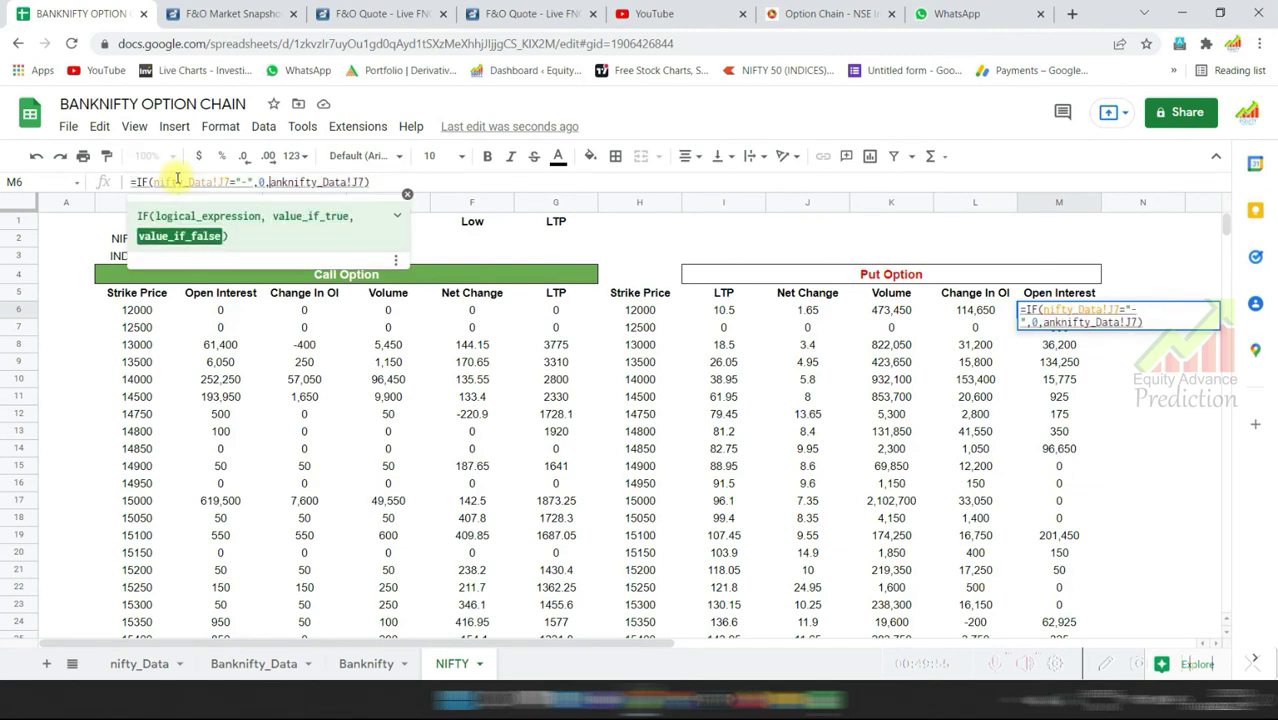
pyautogui.press('Return')
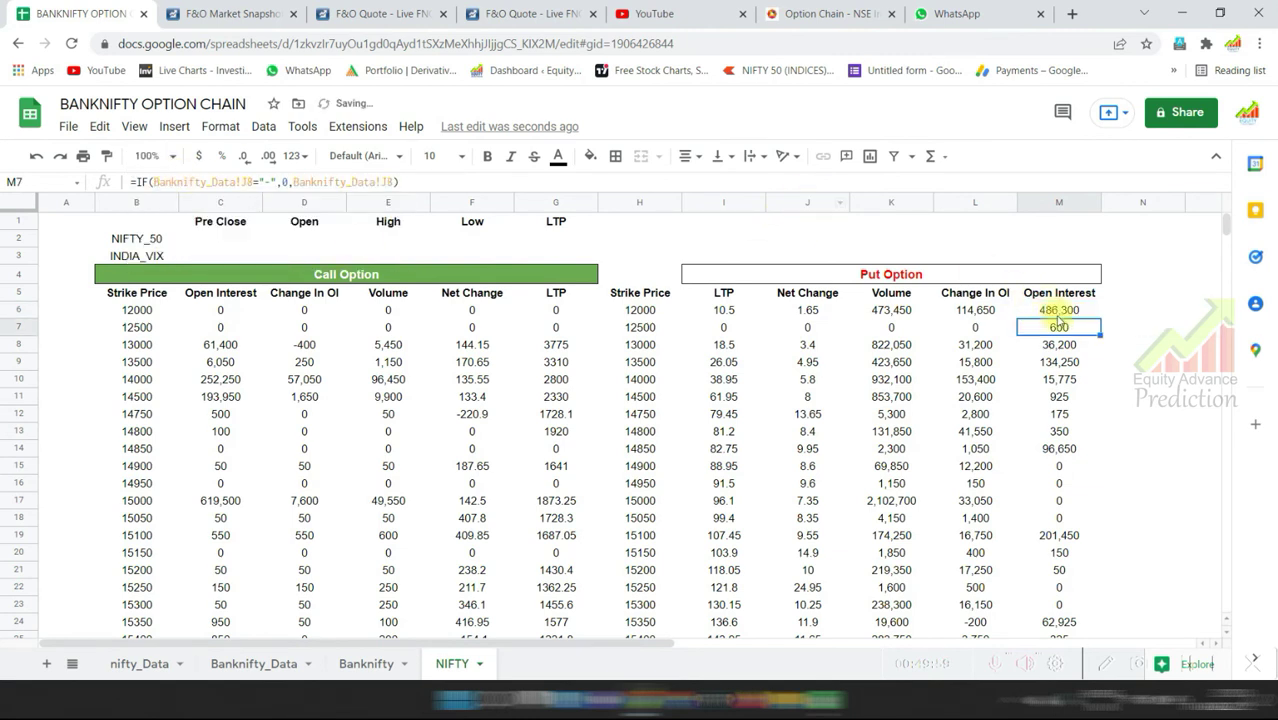
pyautogui.click(1059, 314)
pyautogui.moveTo(1101, 319); pyautogui.dragTo(1080, 198)
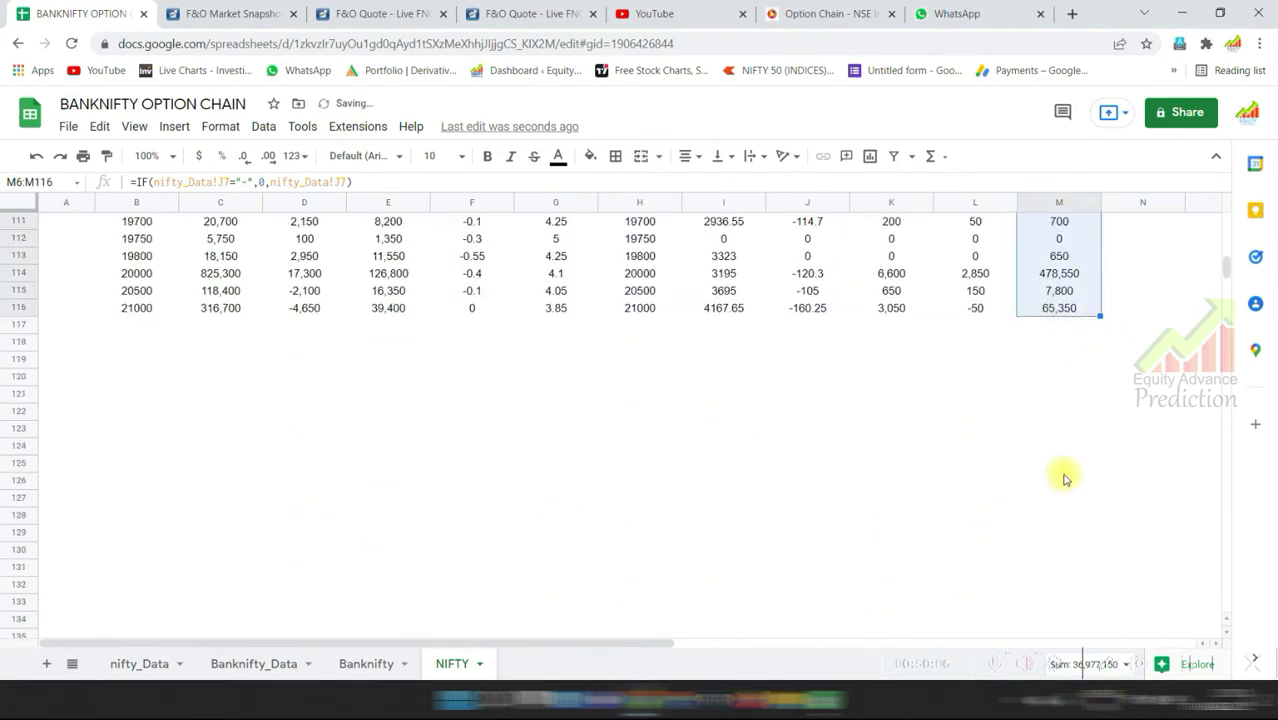
pyautogui.scroll(20, 1058, 450)
# Review the updated put-side formulas in row 6, from H6 strike price to M6 open interest.
pyautogui.click(1068, 331)
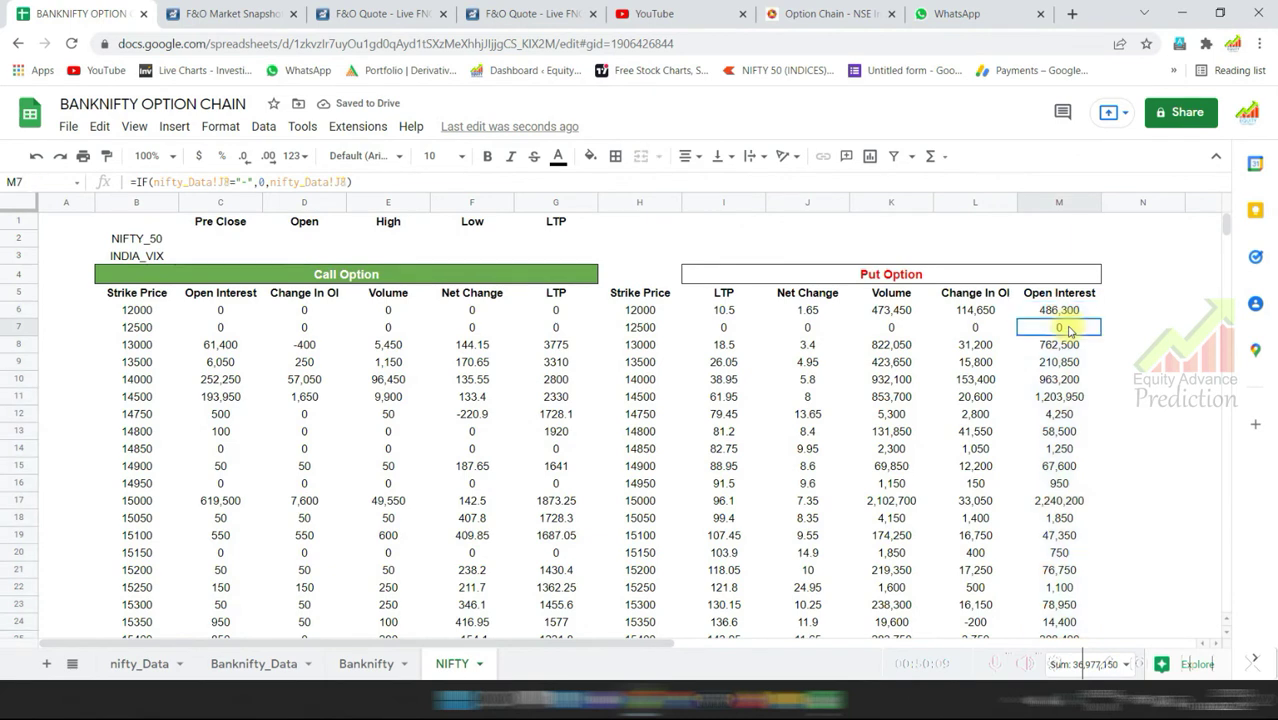
pyautogui.click(978, 316)
pyautogui.click(898, 316)
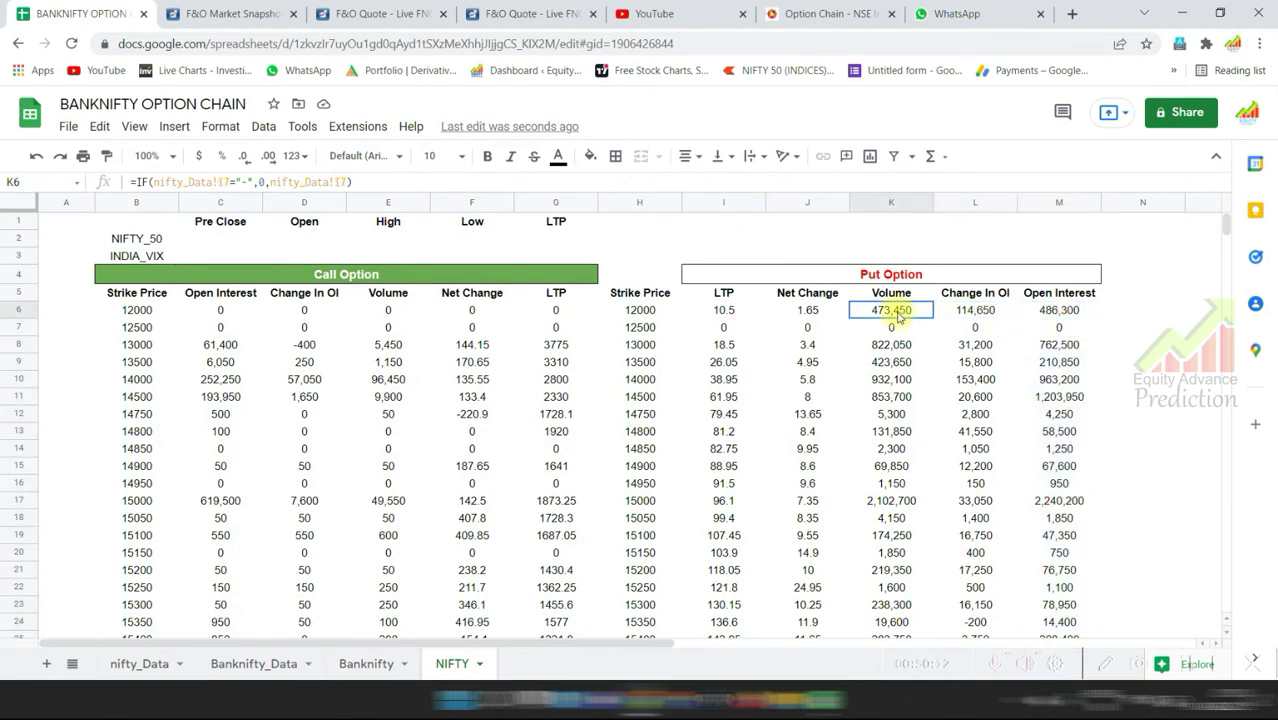
pyautogui.click(797, 314)
pyautogui.click(740, 316)
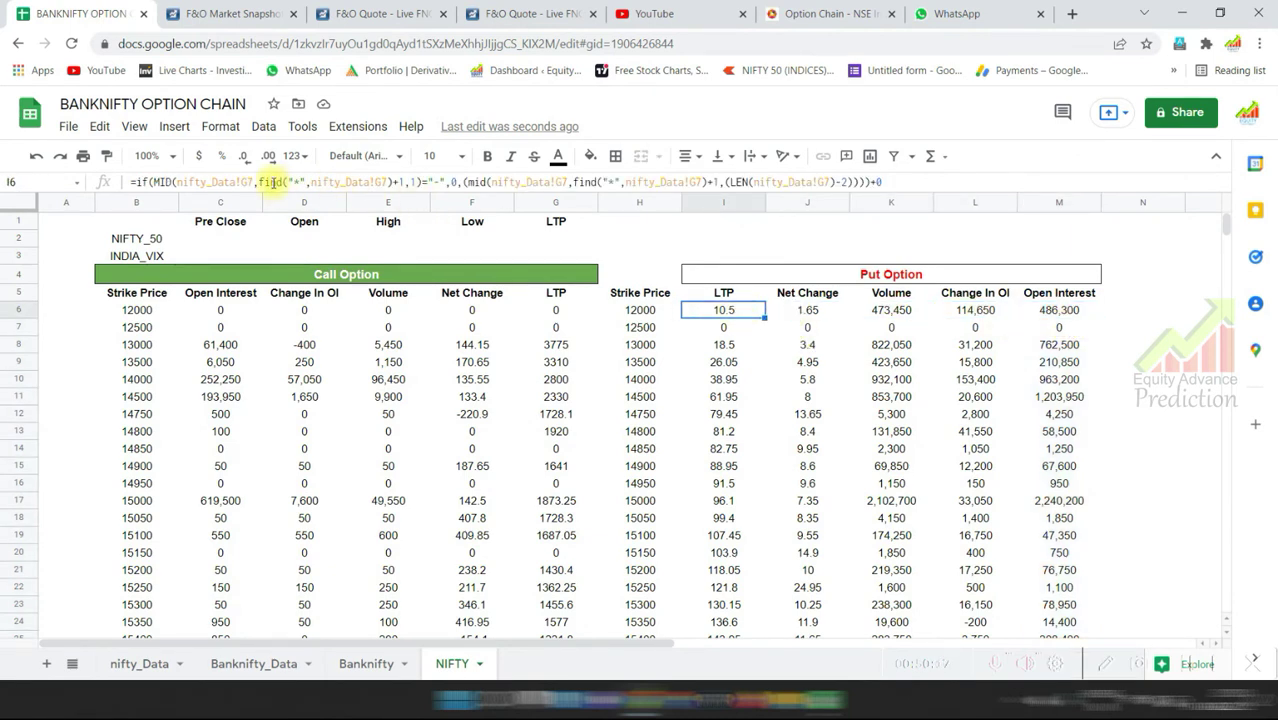
pyautogui.click(645, 313)
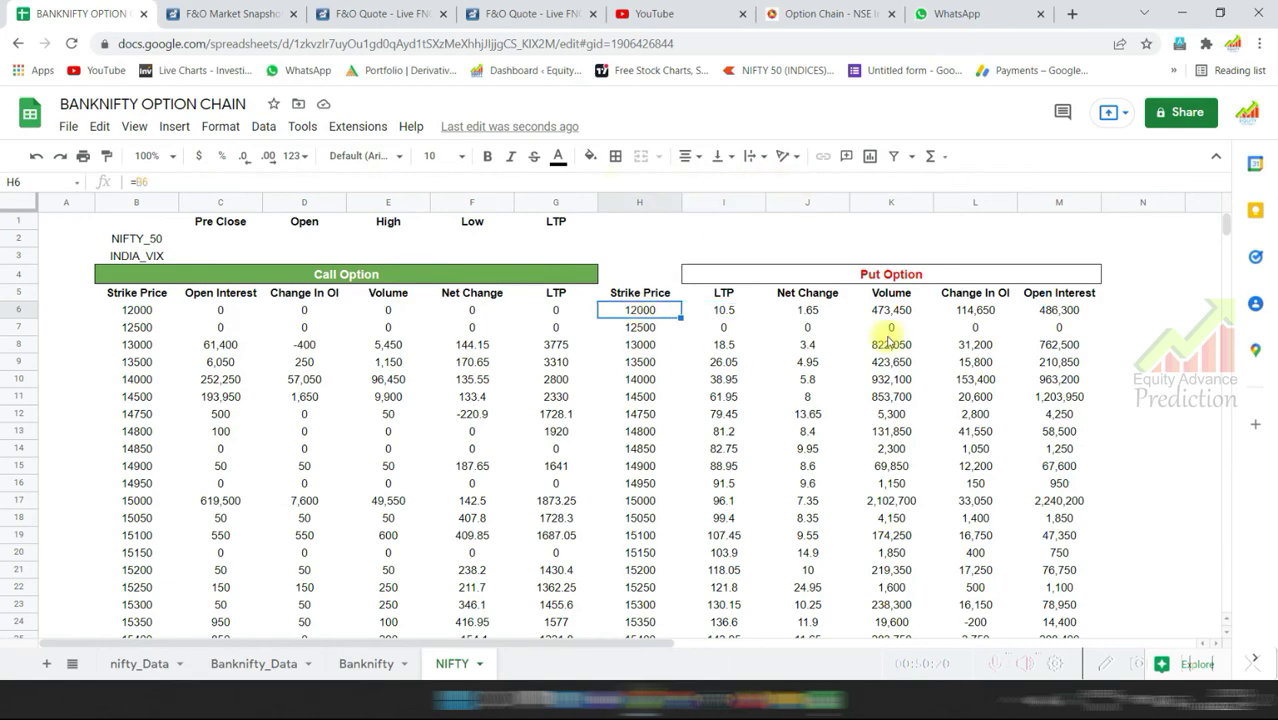
pyautogui.click(1035, 310)
# Switch to the nifty_Data sheet and check the source open interest value in J7.
pyautogui.click(140, 664)
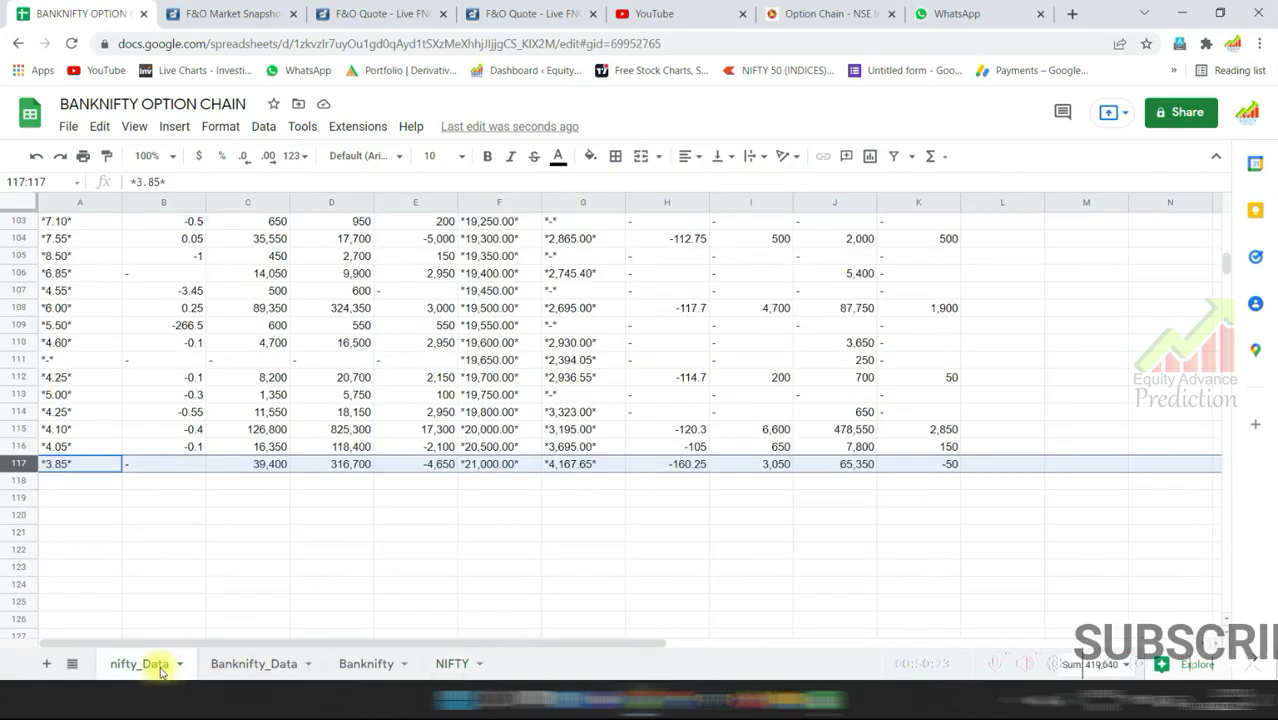
pyautogui.scroll(15, 920, 430)
pyautogui.scroll(10, 1041, 337)
pyautogui.scroll(5, 1044, 344)
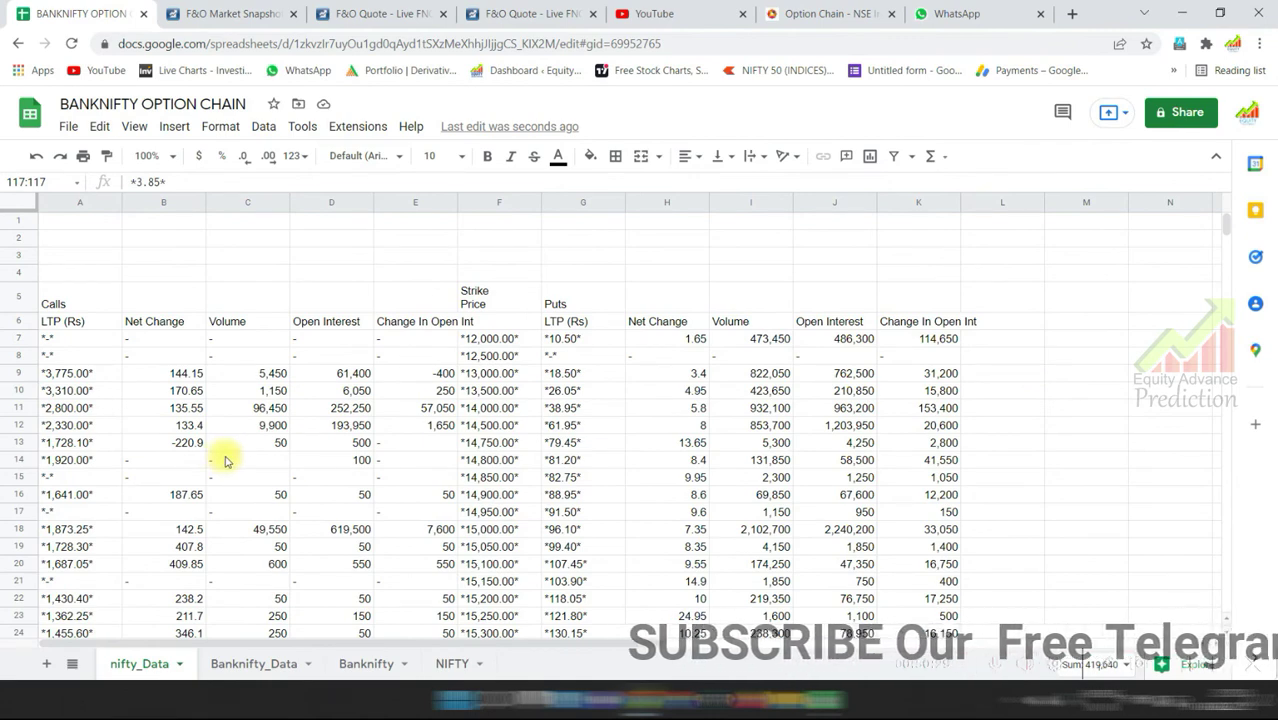
pyautogui.click(857, 341)
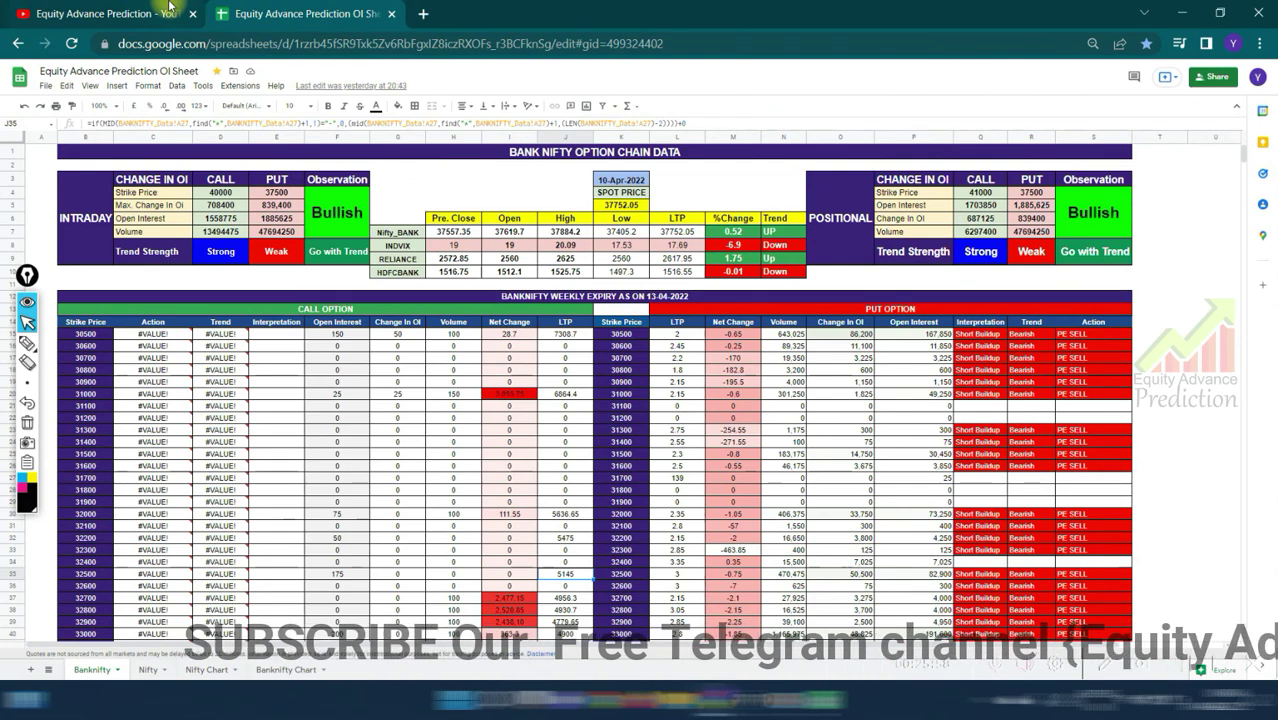
# Go from the YouTube channel page back to the Equity Advance Prediction OI Sheet and scroll its Banknifty dashboard.
pyautogui.click(170, 10)
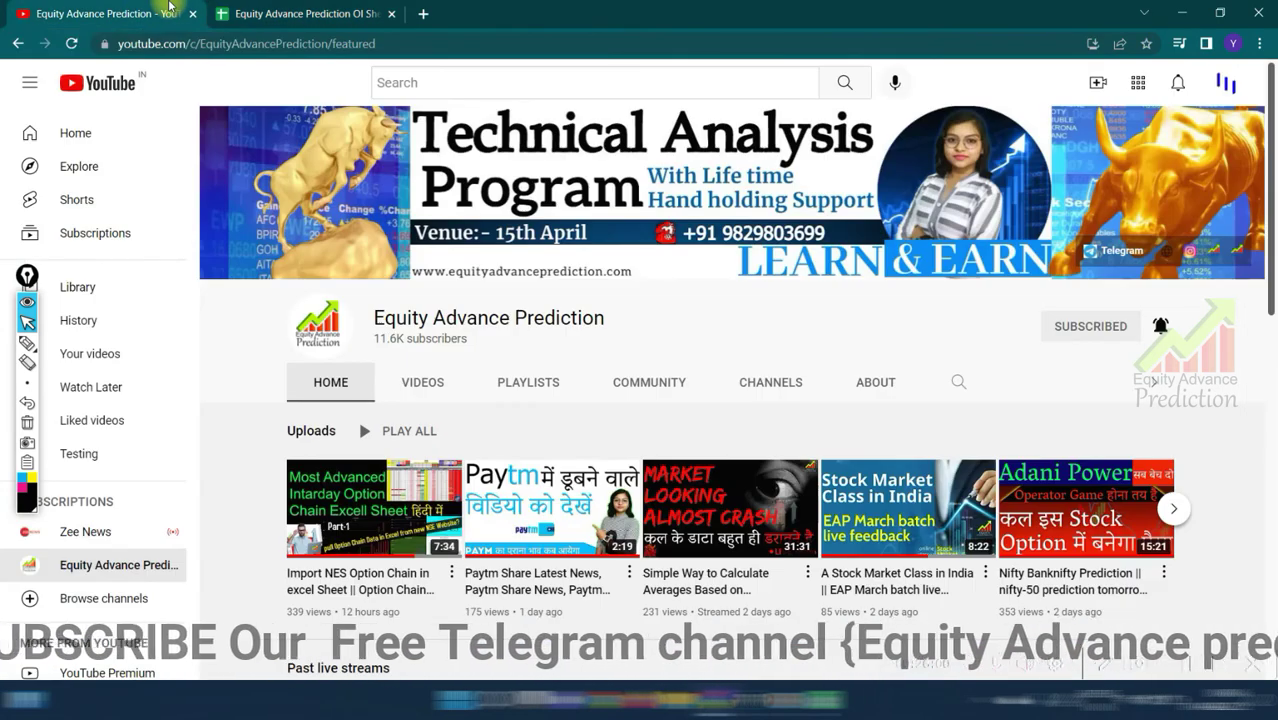
pyautogui.moveTo(30, 278); pyautogui.dragTo(36, 276)
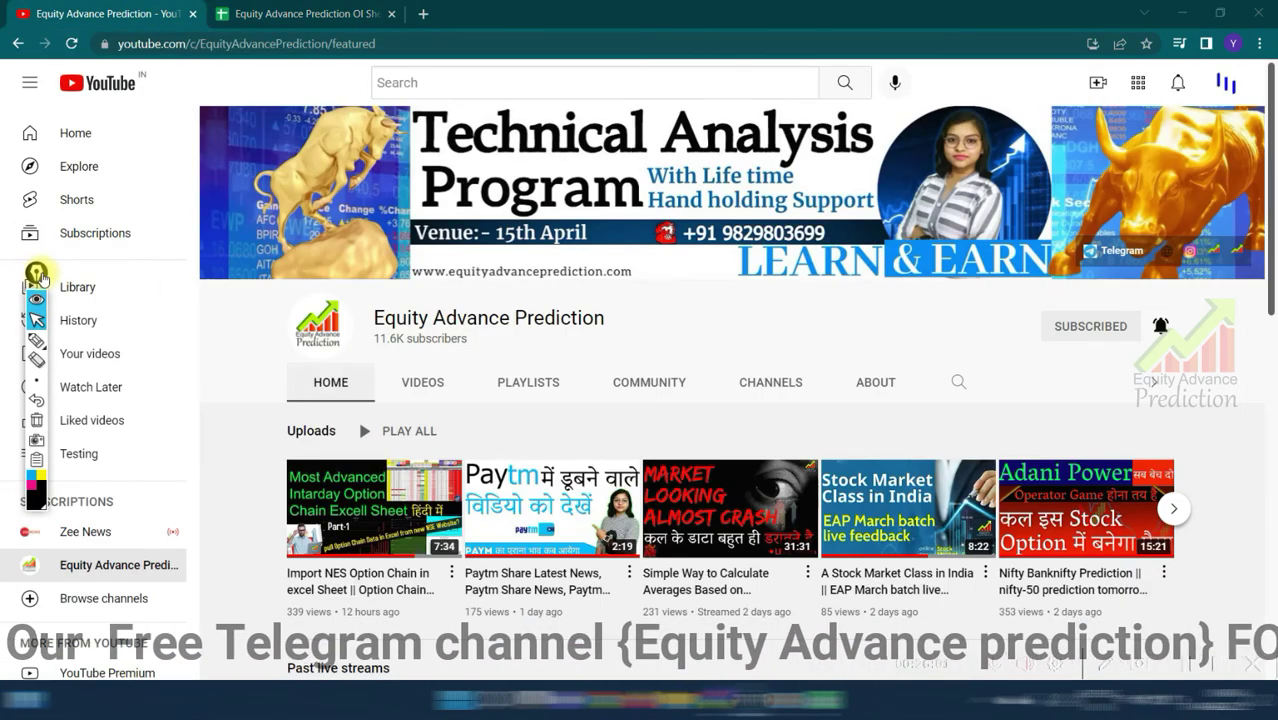
pyautogui.click(287, 10)
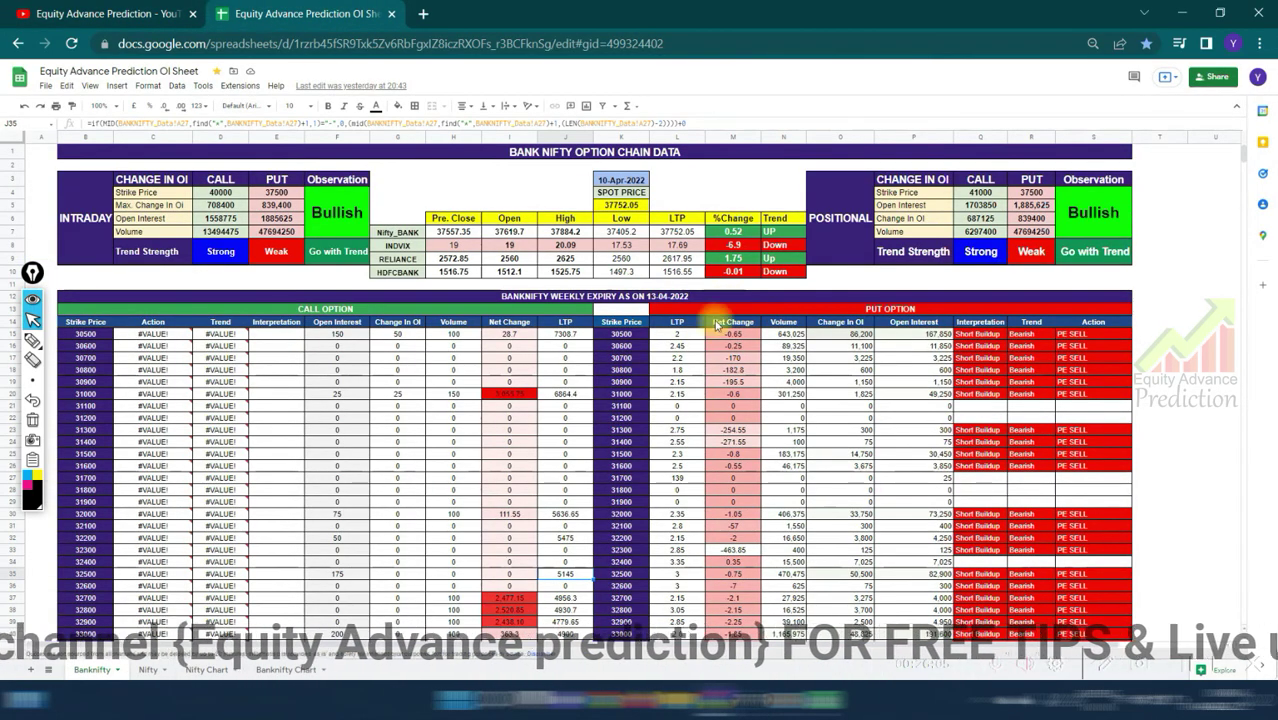
pyautogui.scroll(-2, 641, 399)
pyautogui.scroll(-2, 645, 405)
pyautogui.scroll(-2, 648, 412)
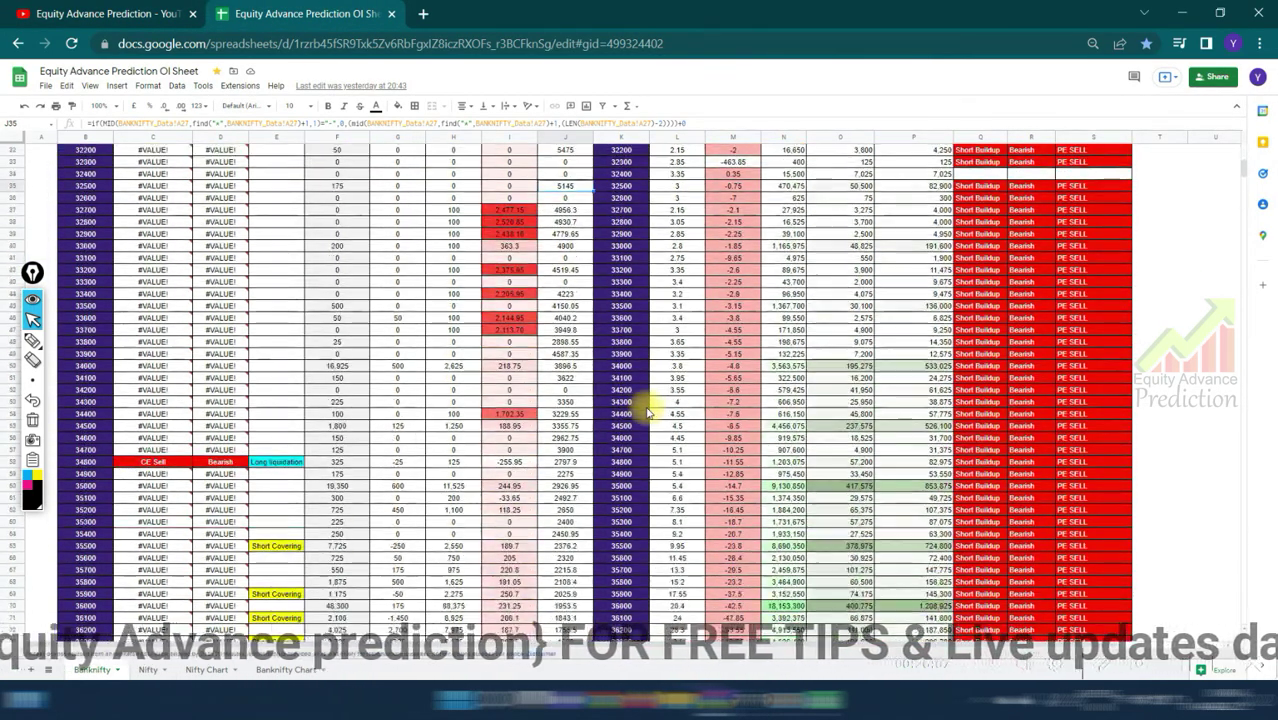
pyautogui.scroll(1, 648, 412)
pyautogui.scroll(2, 648, 412)
pyautogui.scroll(2, 648, 412)
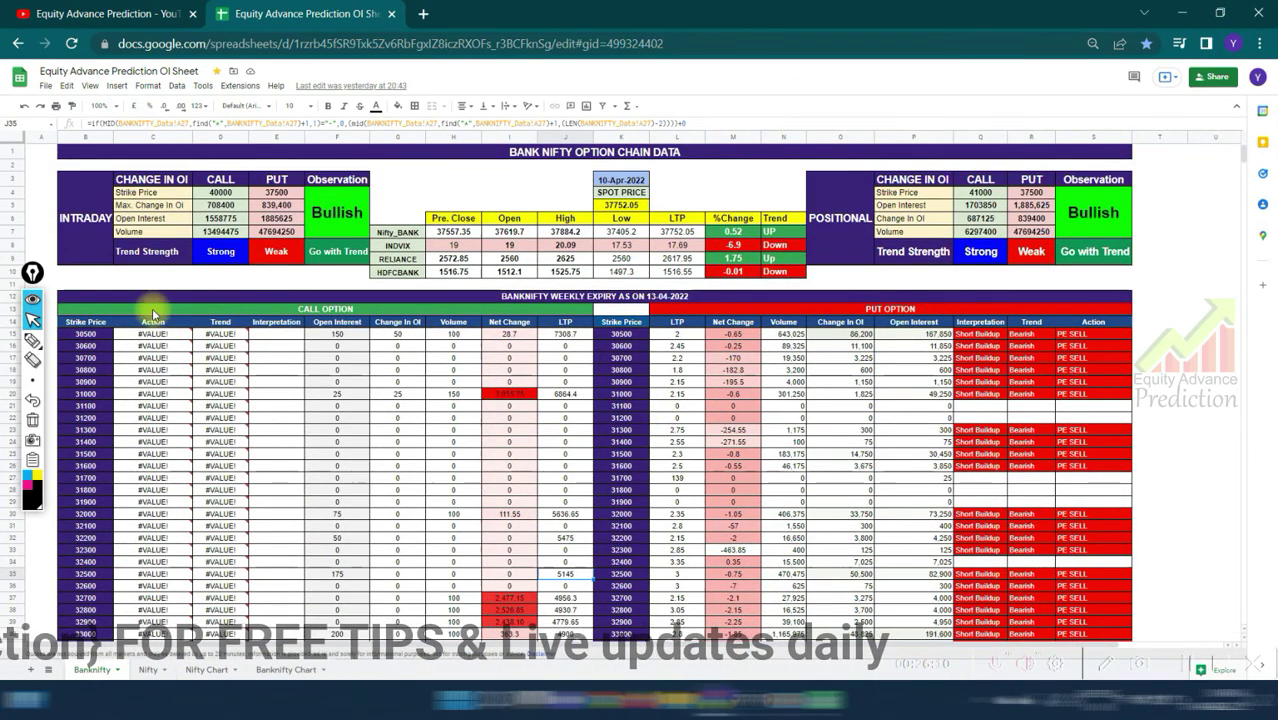
pyautogui.moveTo(34, 274)
pyautogui.mouseDown()
pyautogui.moveTo(42, 362)
pyautogui.moveTo(35, 330)
pyautogui.mouseUp()
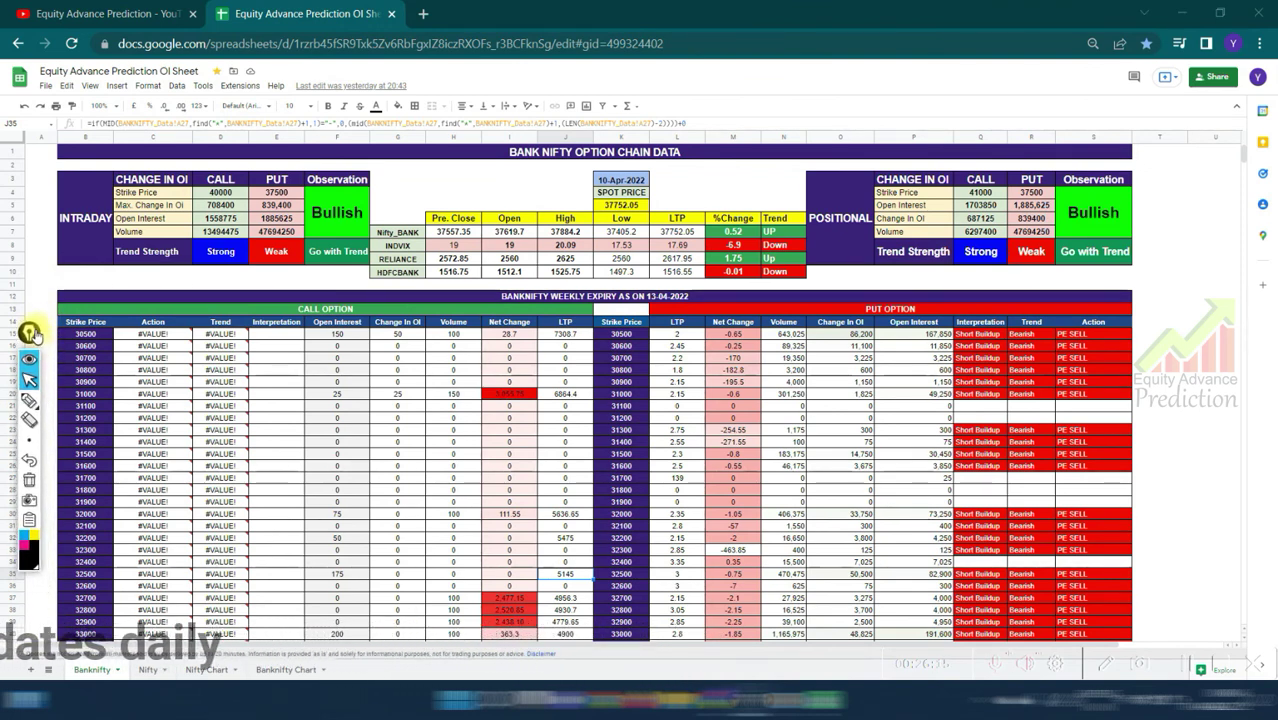